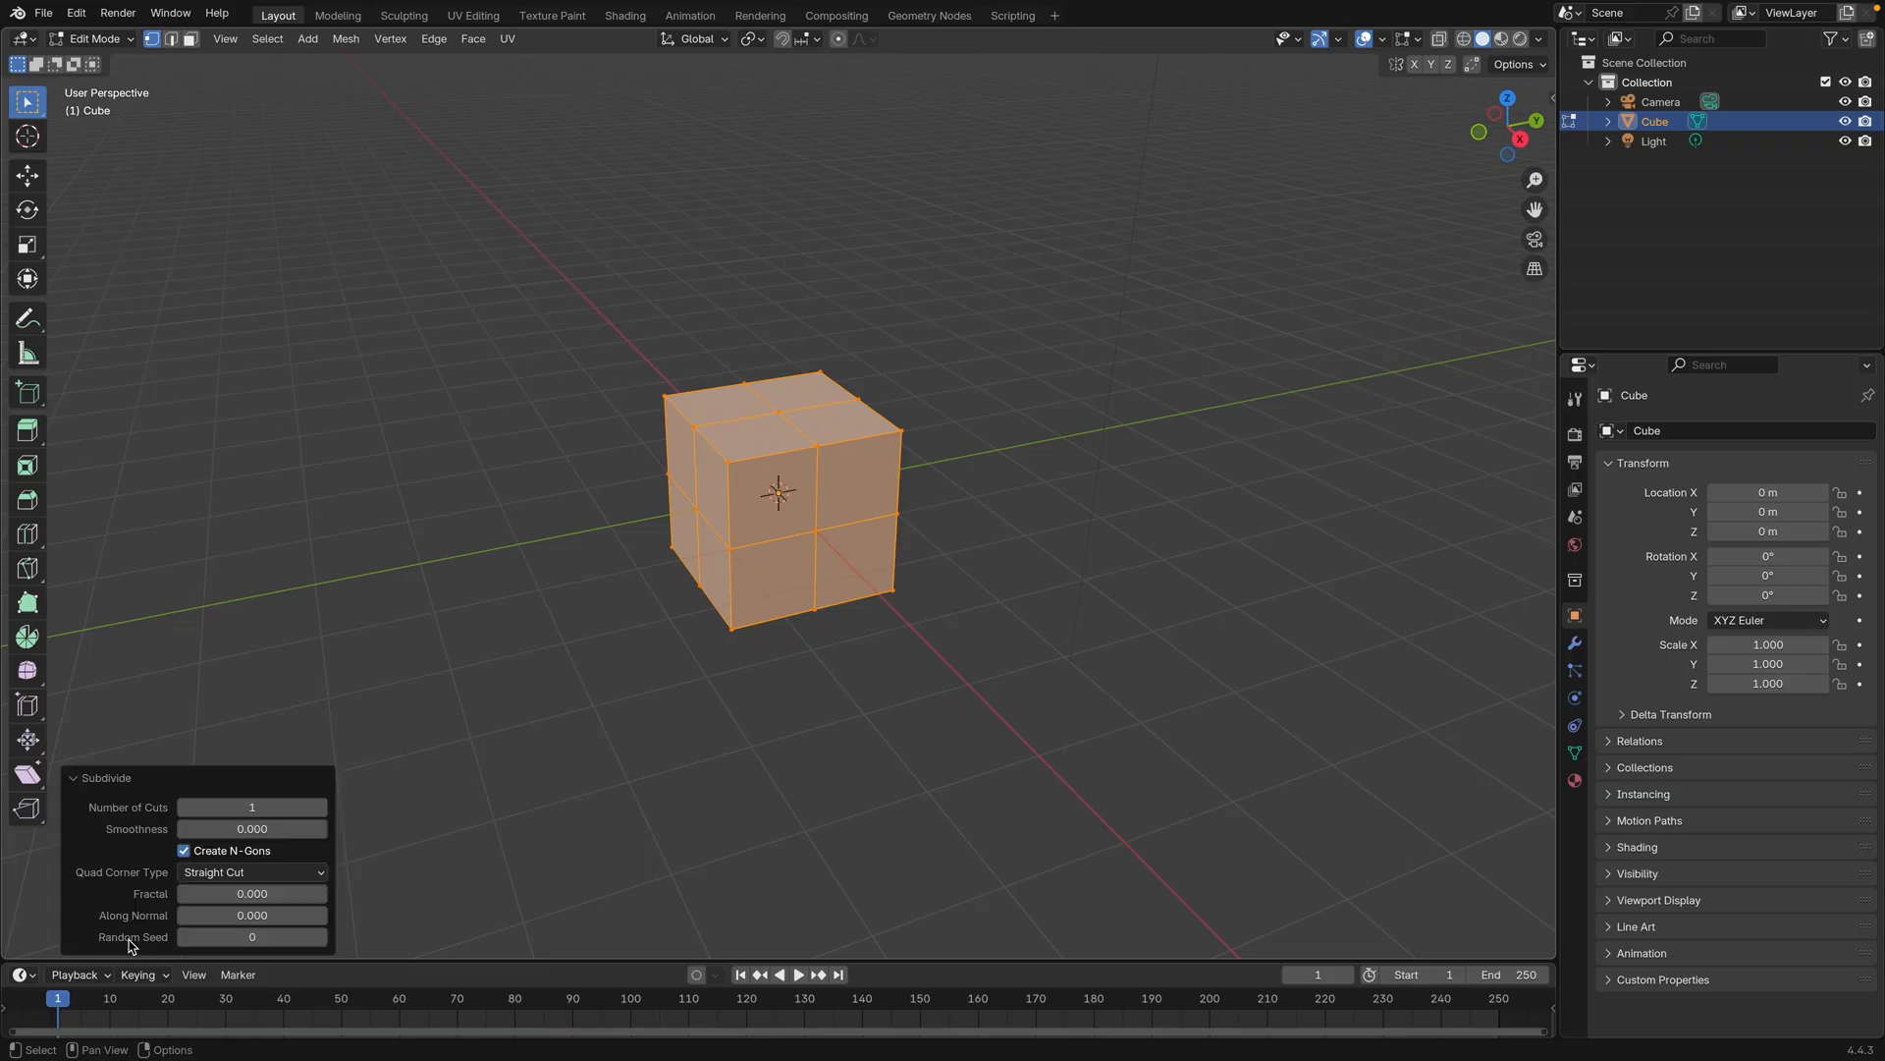
# Step: Set the cube's subdivision to 10 cuts
pyautogui.click(261, 806)
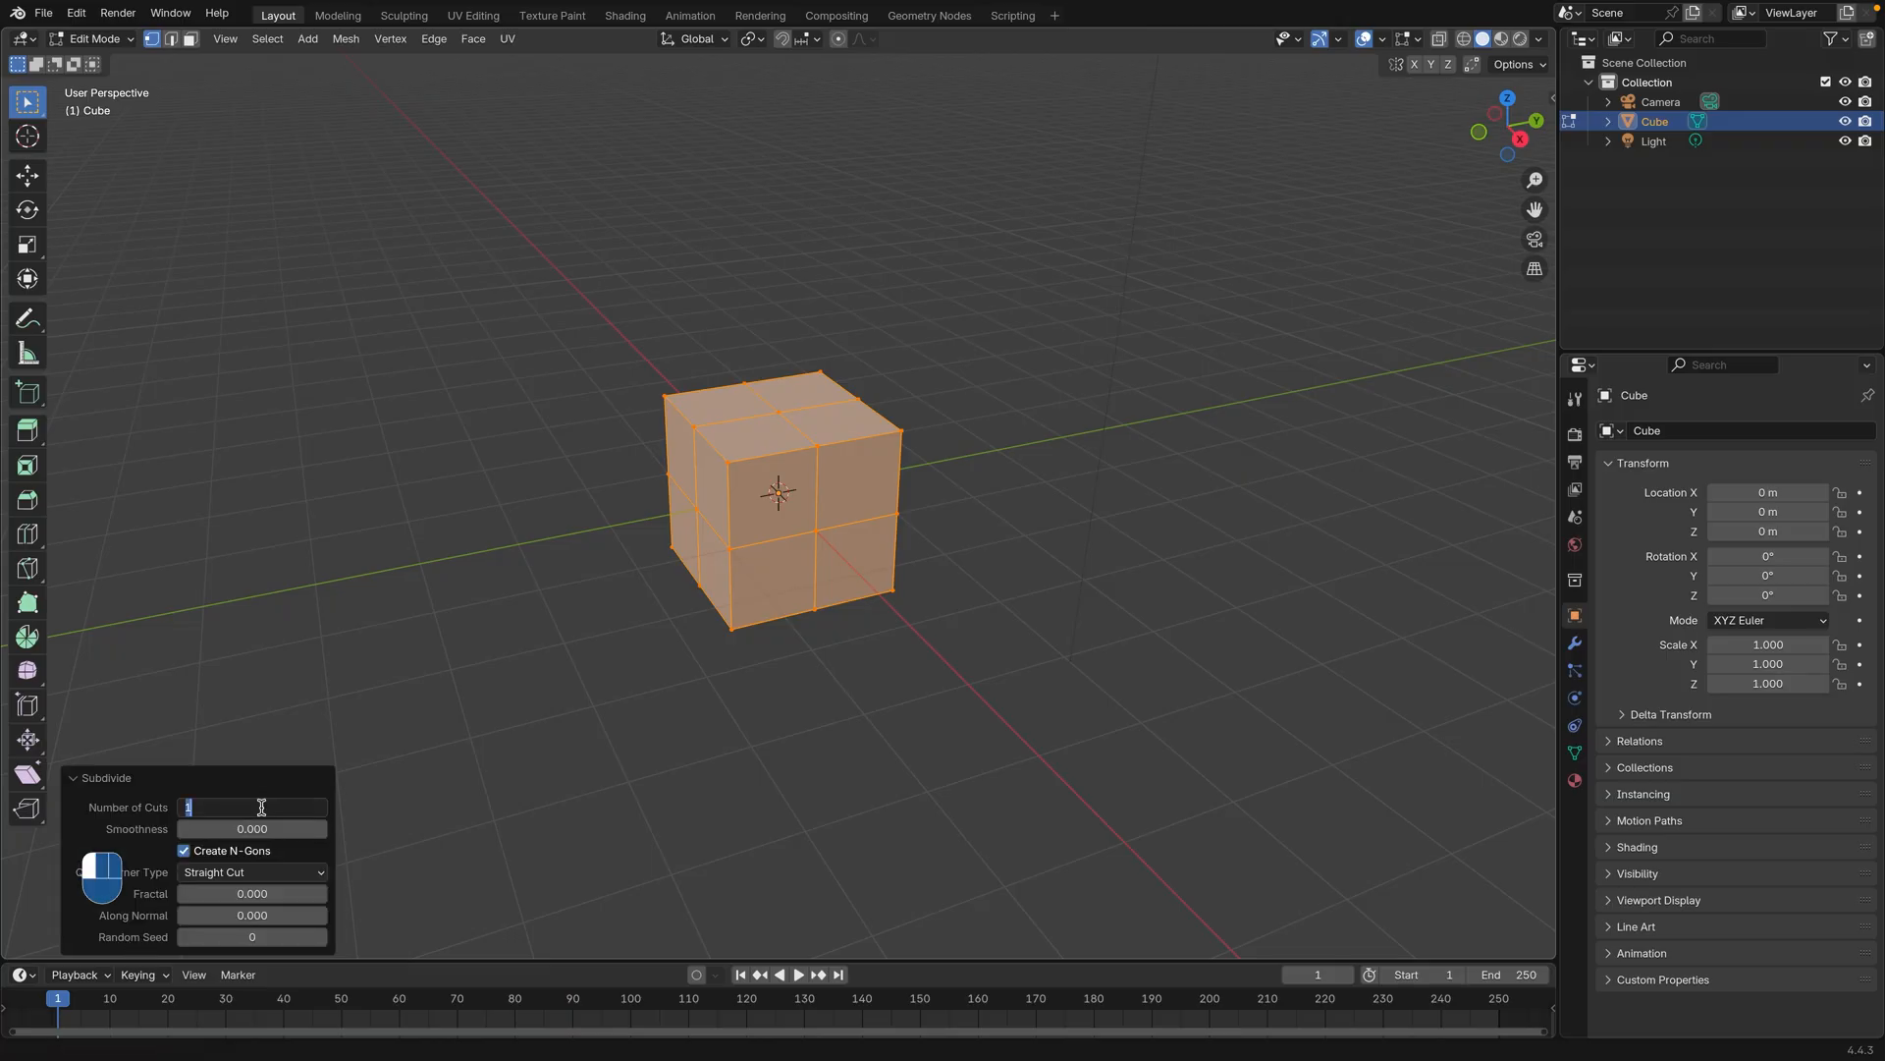
pyautogui.write('10')
pyautogui.press('Return')
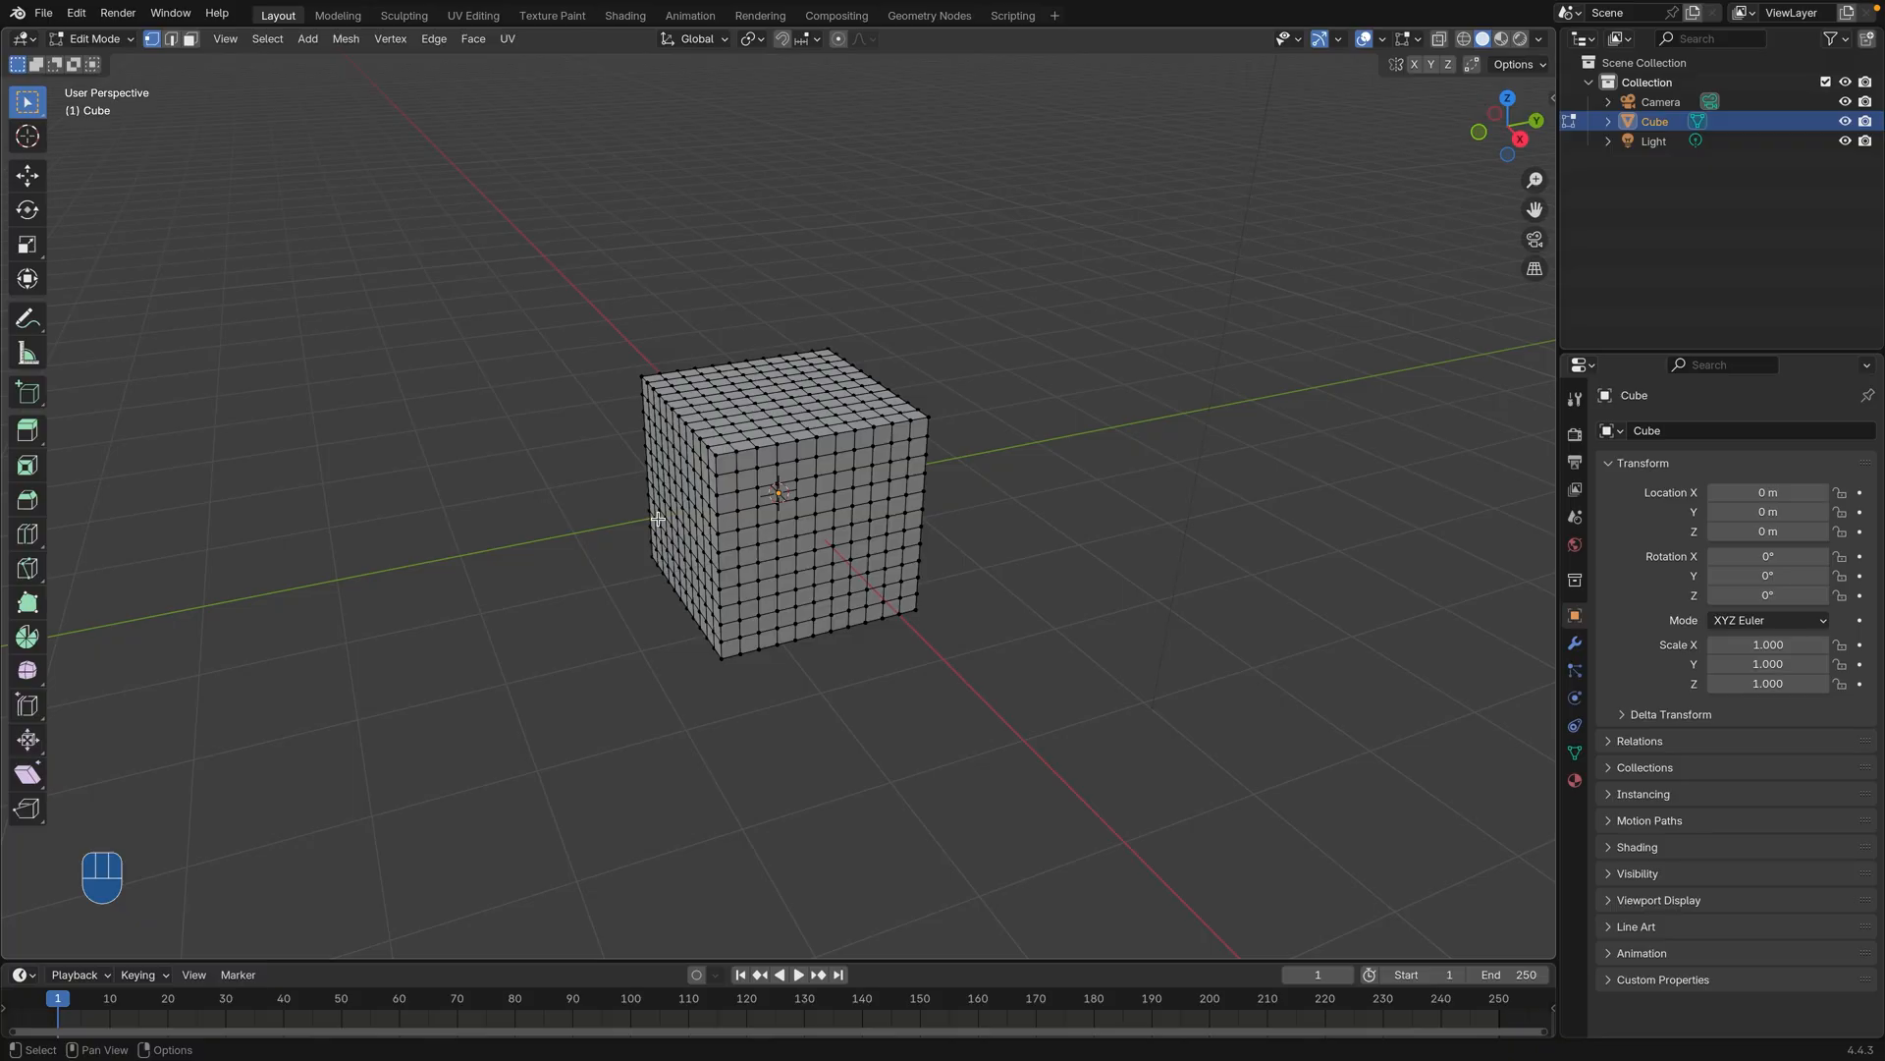
pyautogui.scroll(1, 658, 518)
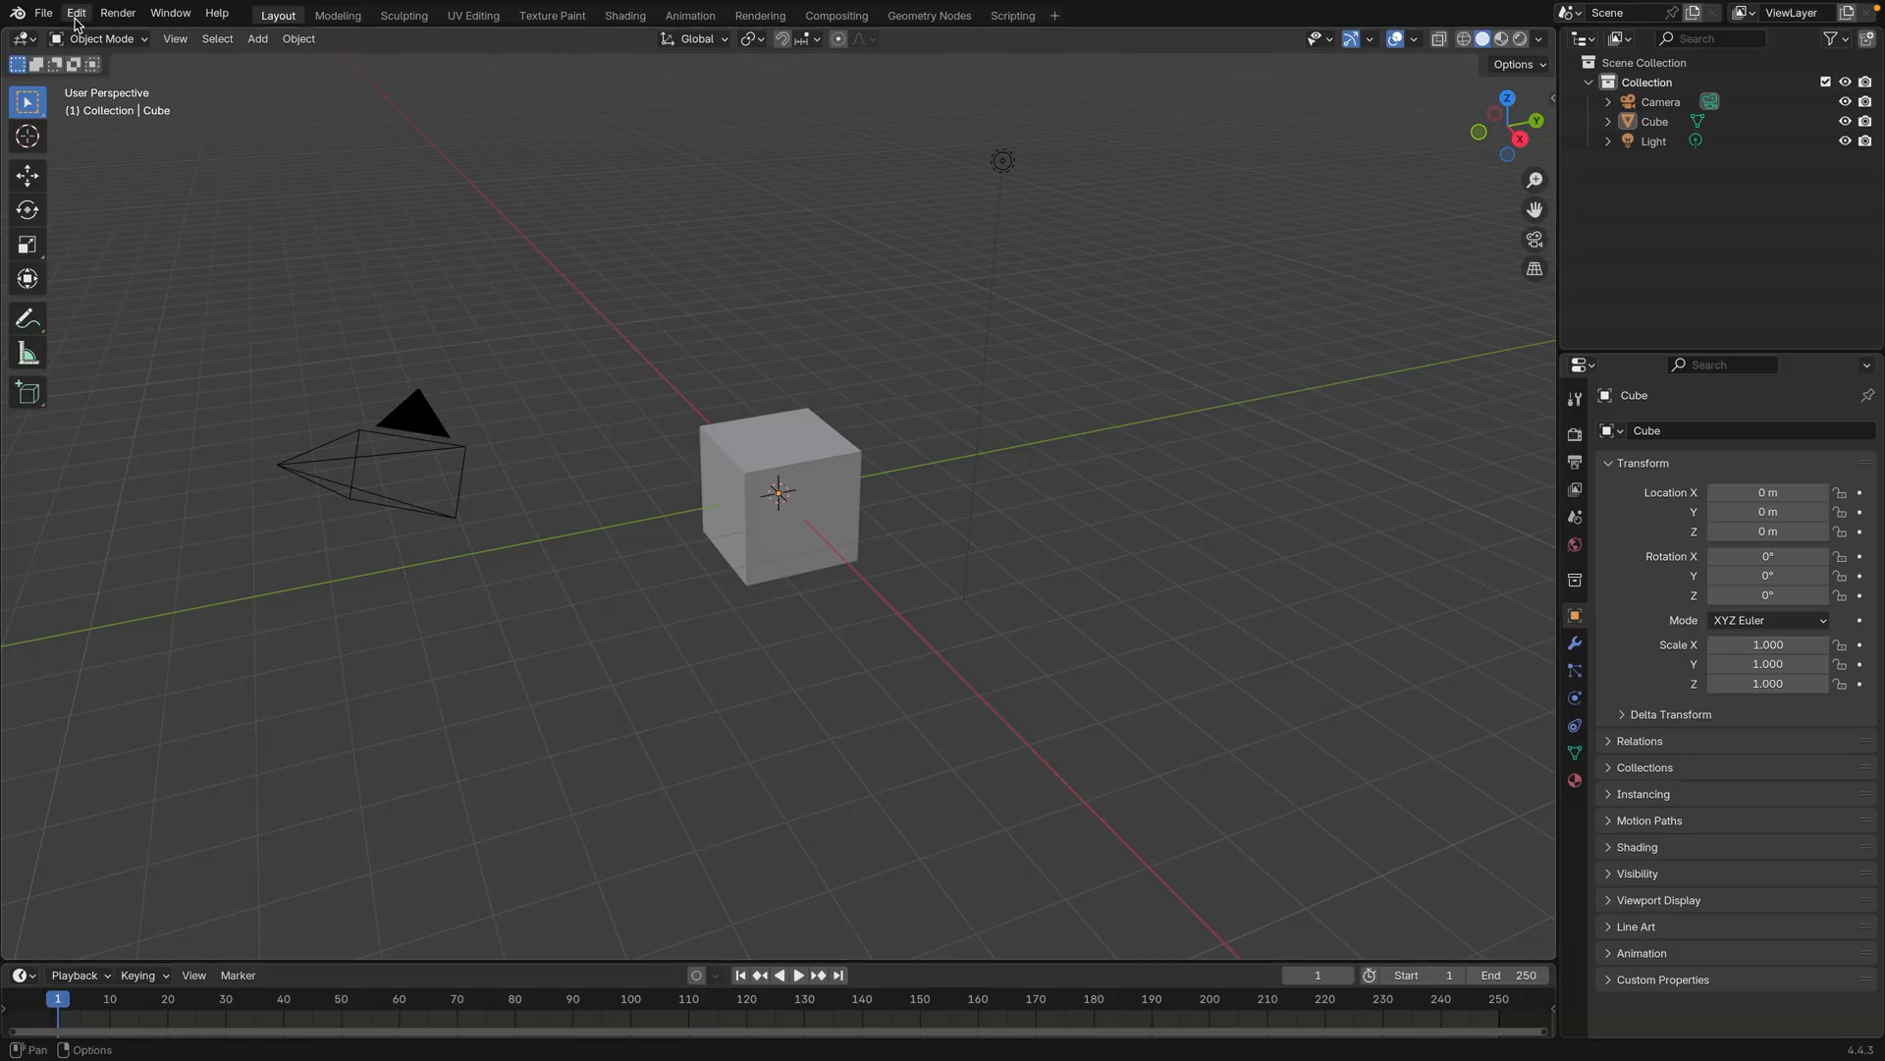
# Step: Check the Cell Fracture add-on's entry and details in the add-on preferences
pyautogui.click(77, 15)
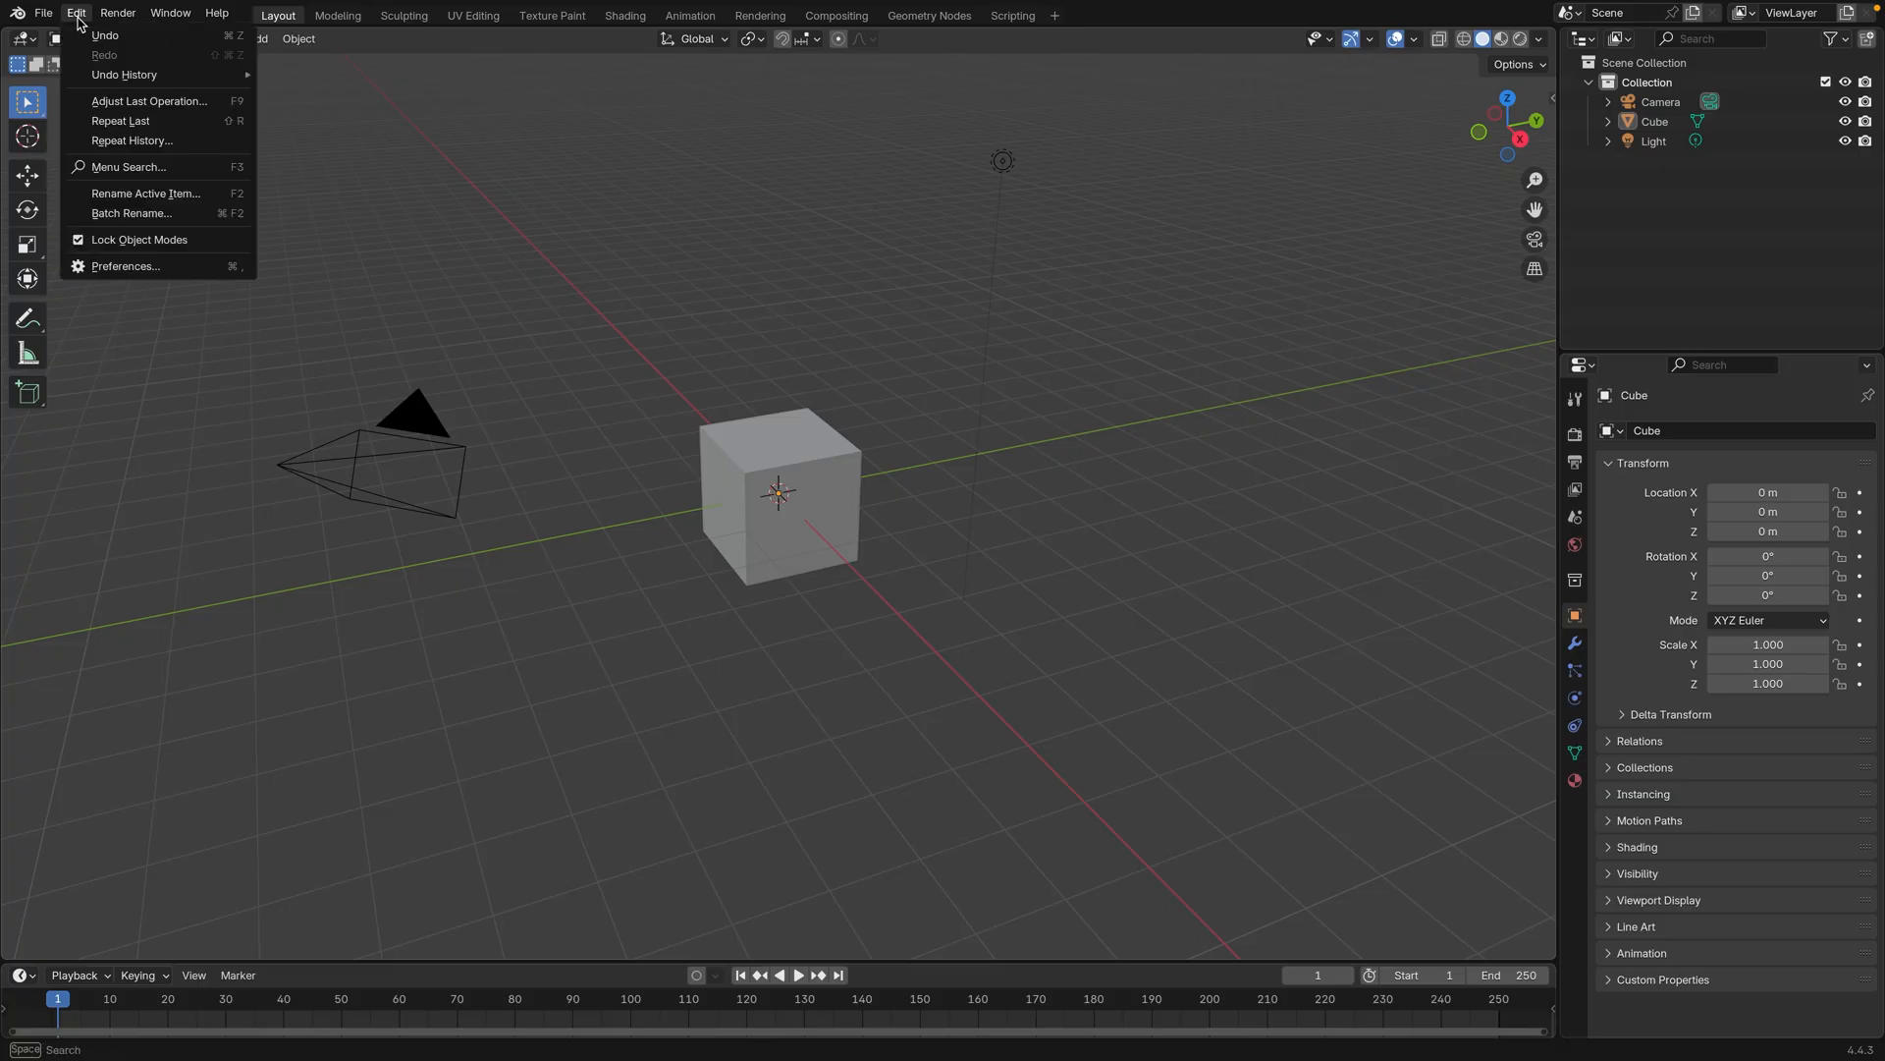
pyautogui.click(123, 269)
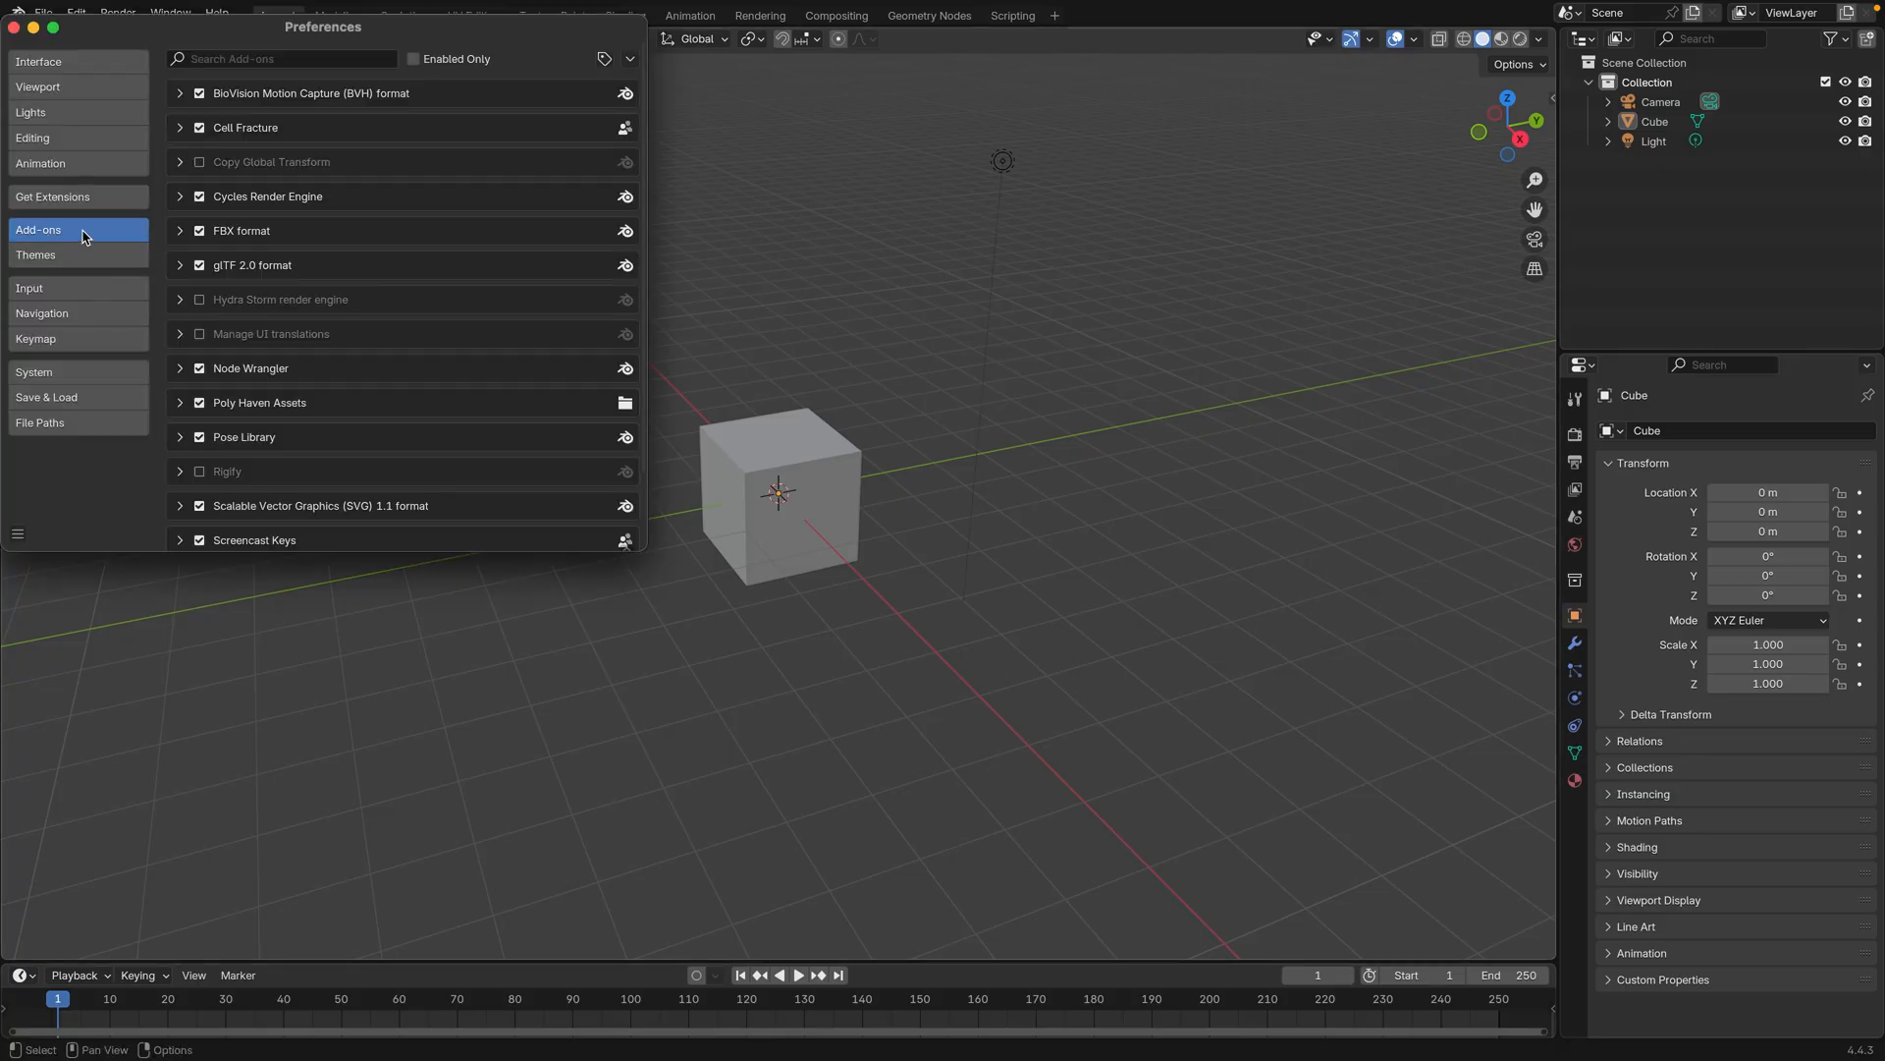
pyautogui.click(176, 128)
pyautogui.click(261, 56)
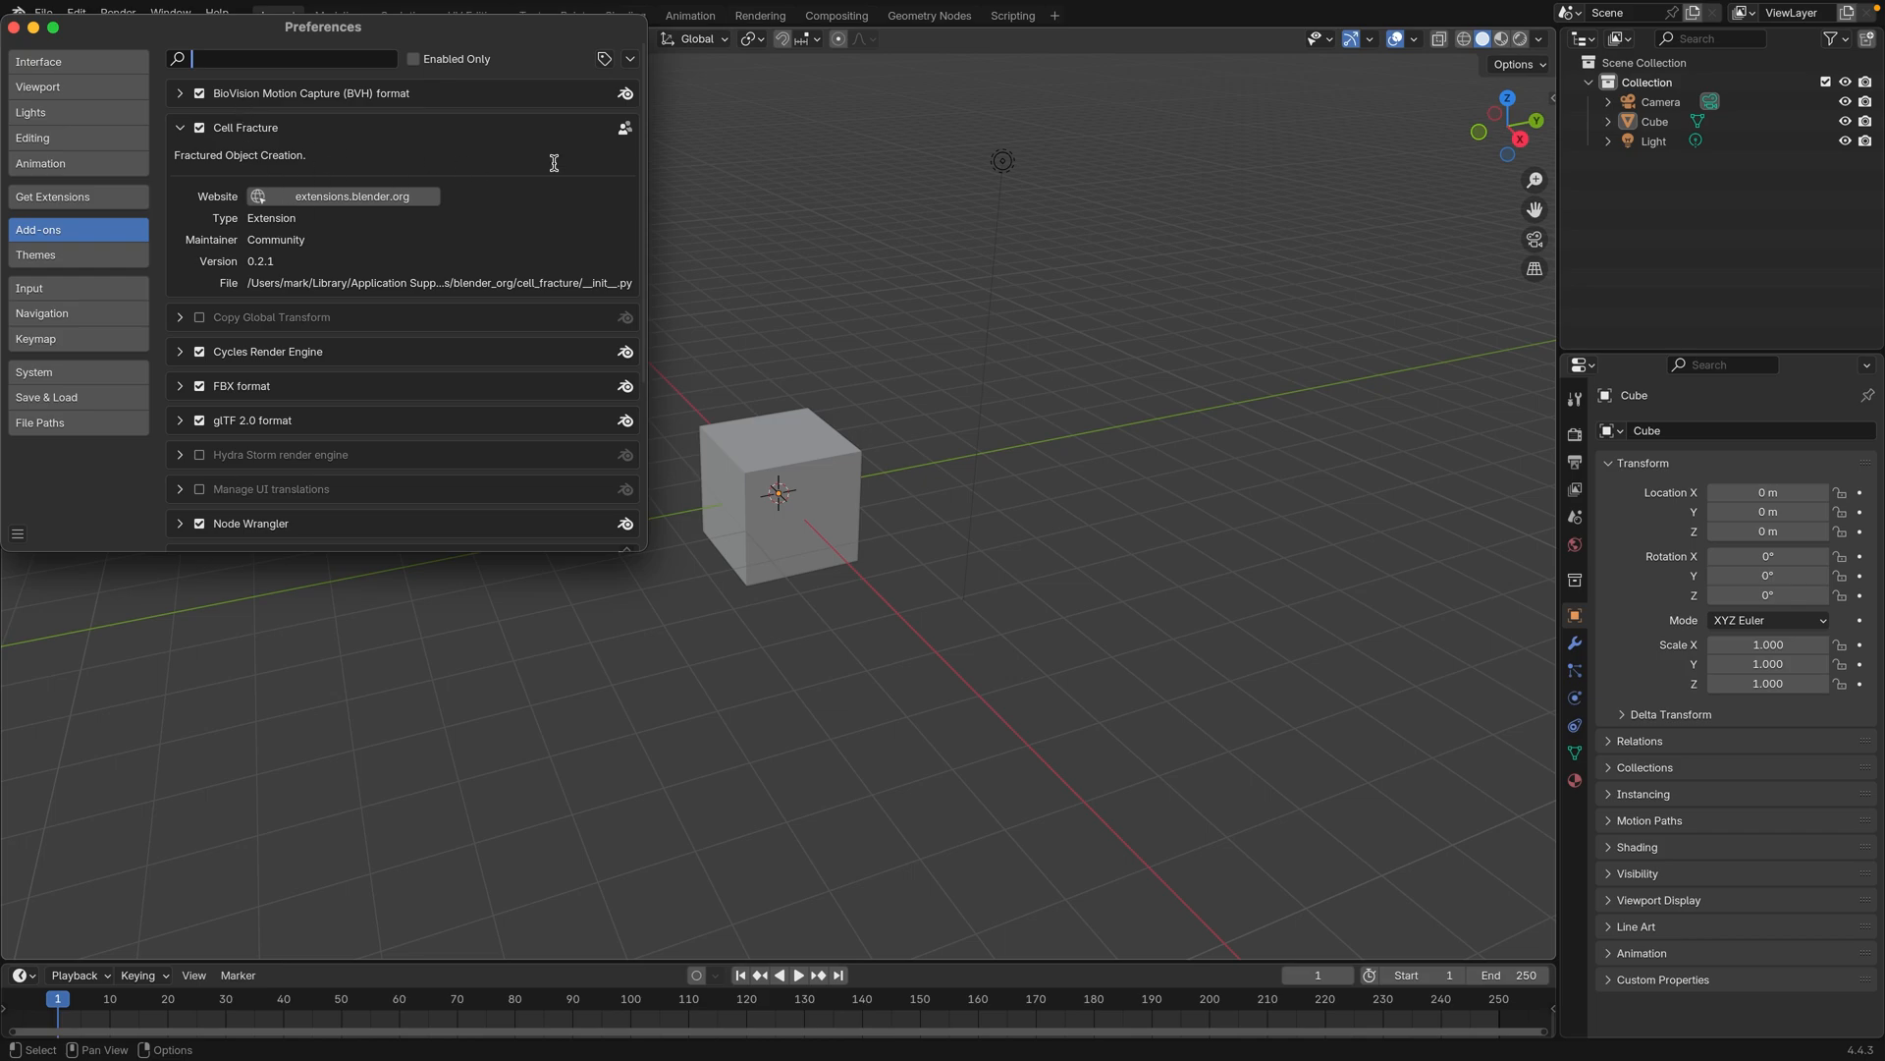
pyautogui.click(727, 407)
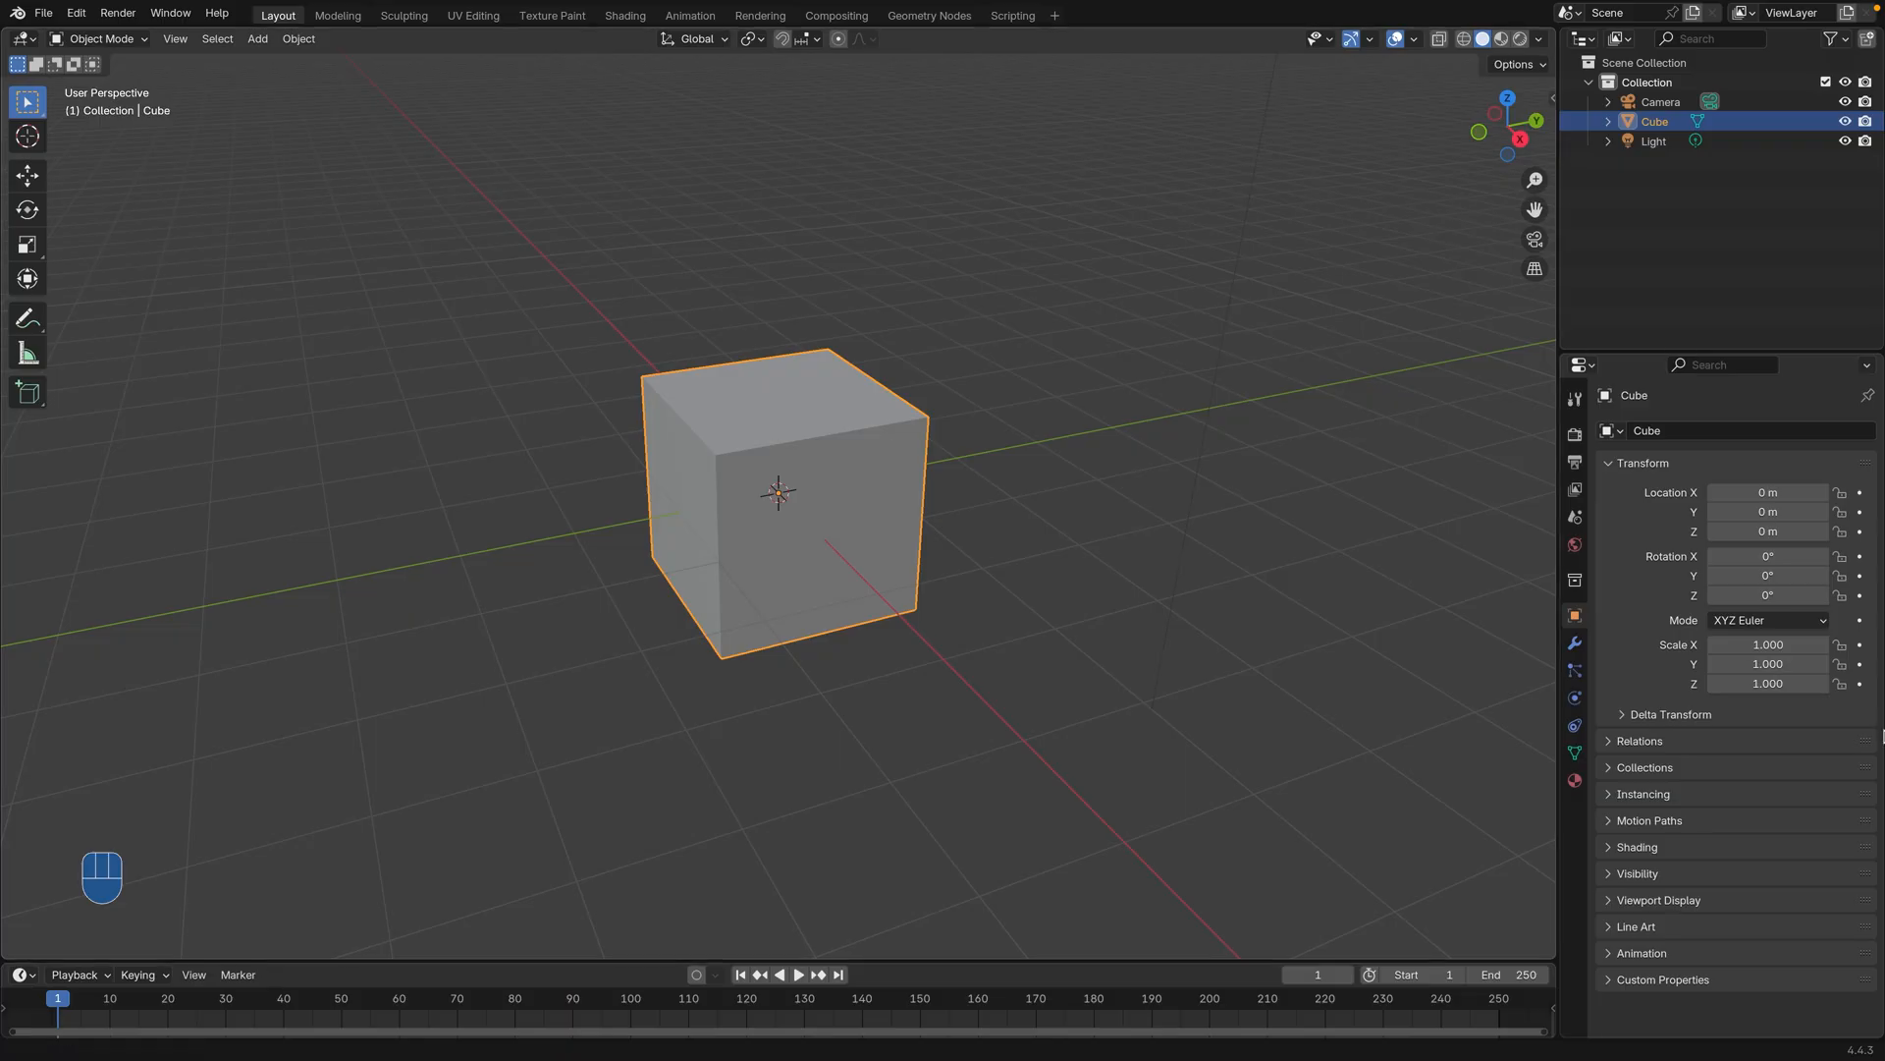
# Step: Show the cube's material properties, and split the 3D viewport in two with one half as an Asset Browser
pyautogui.click(1575, 783)
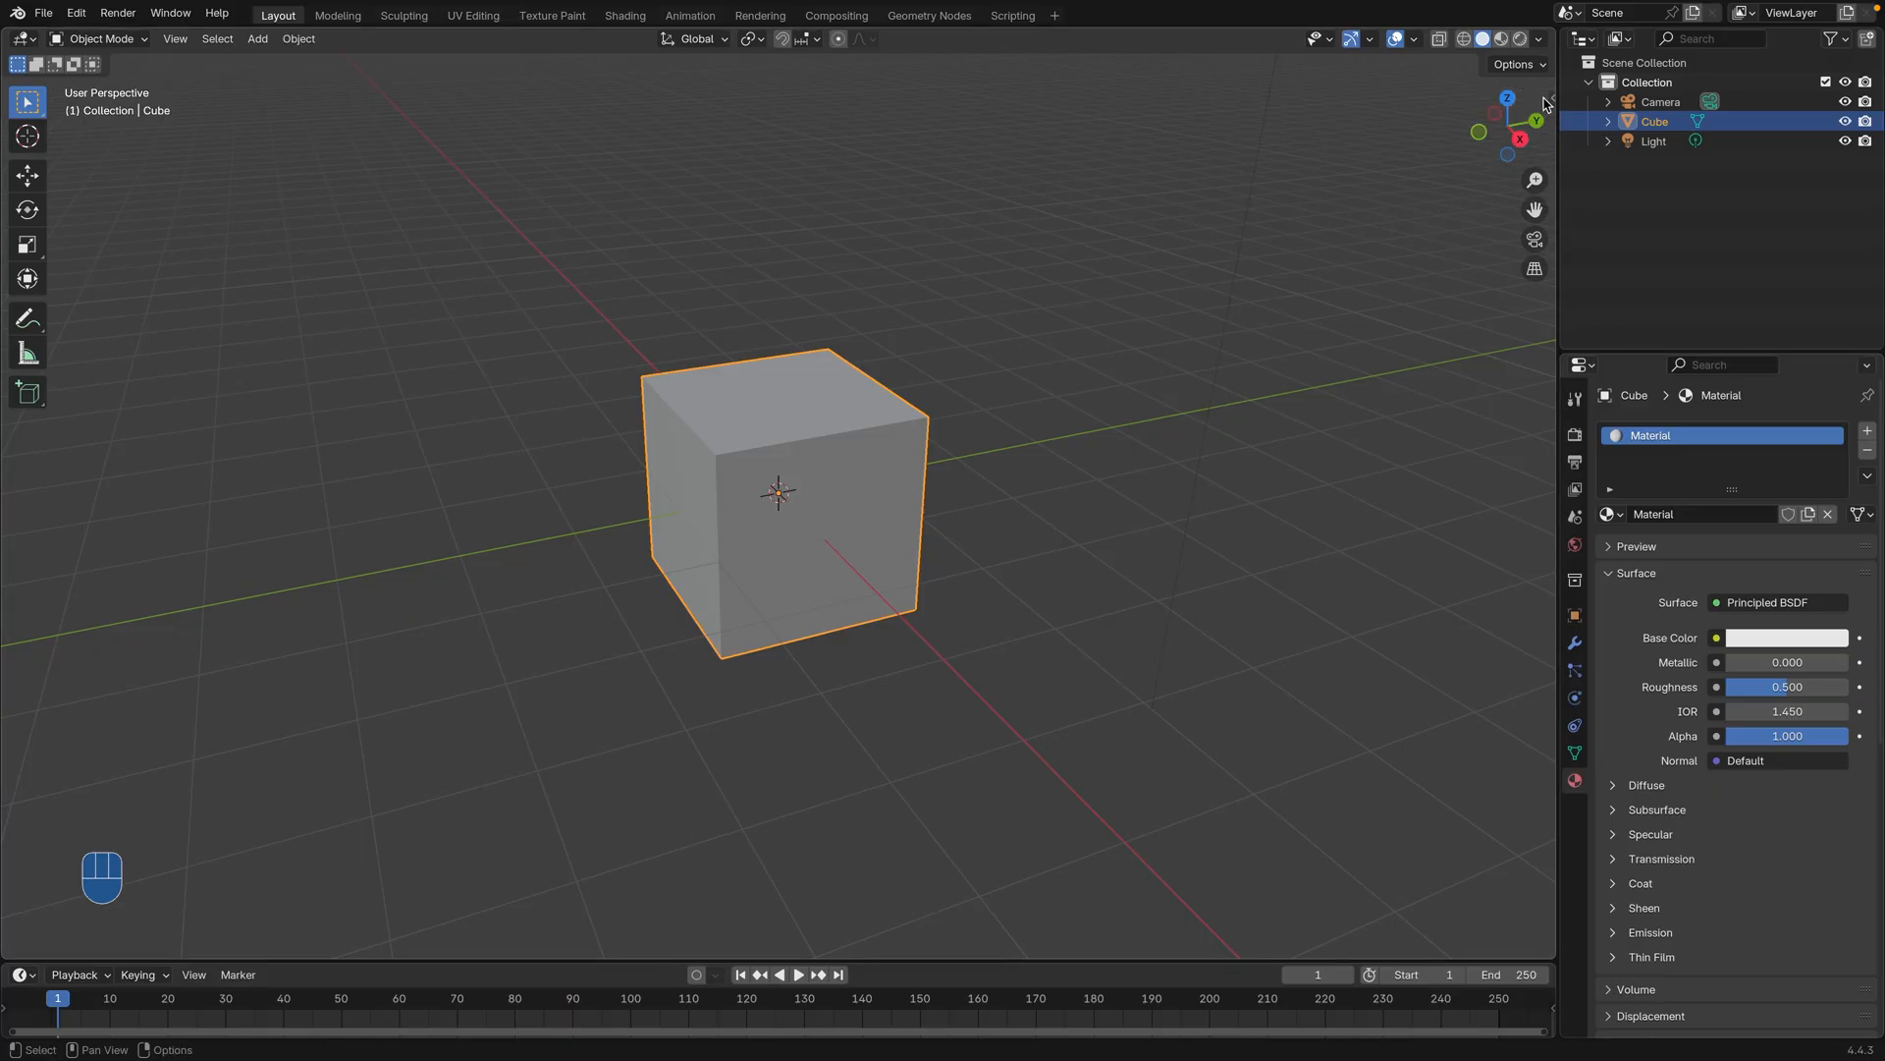
pyautogui.moveTo(1556, 32); pyautogui.dragTo(795, 93)
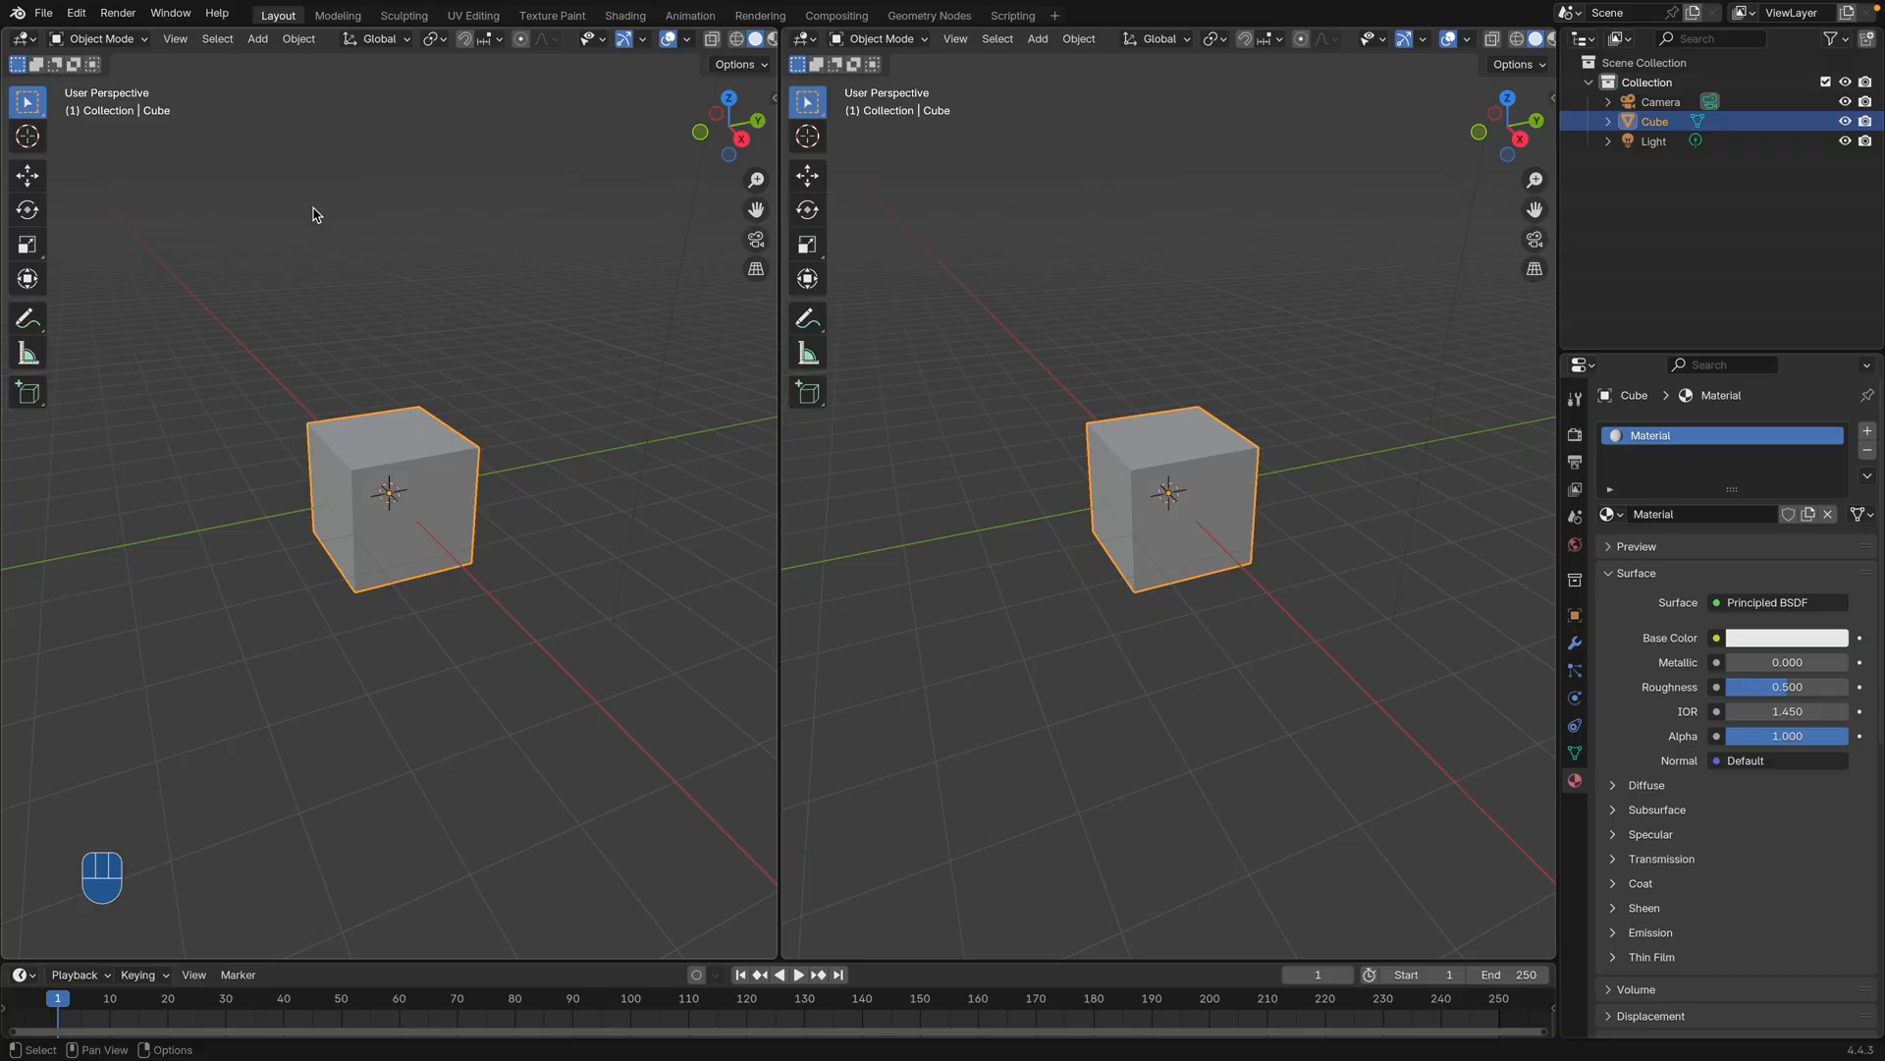
pyautogui.moveTo(23, 39); pyautogui.dragTo(604, 165)
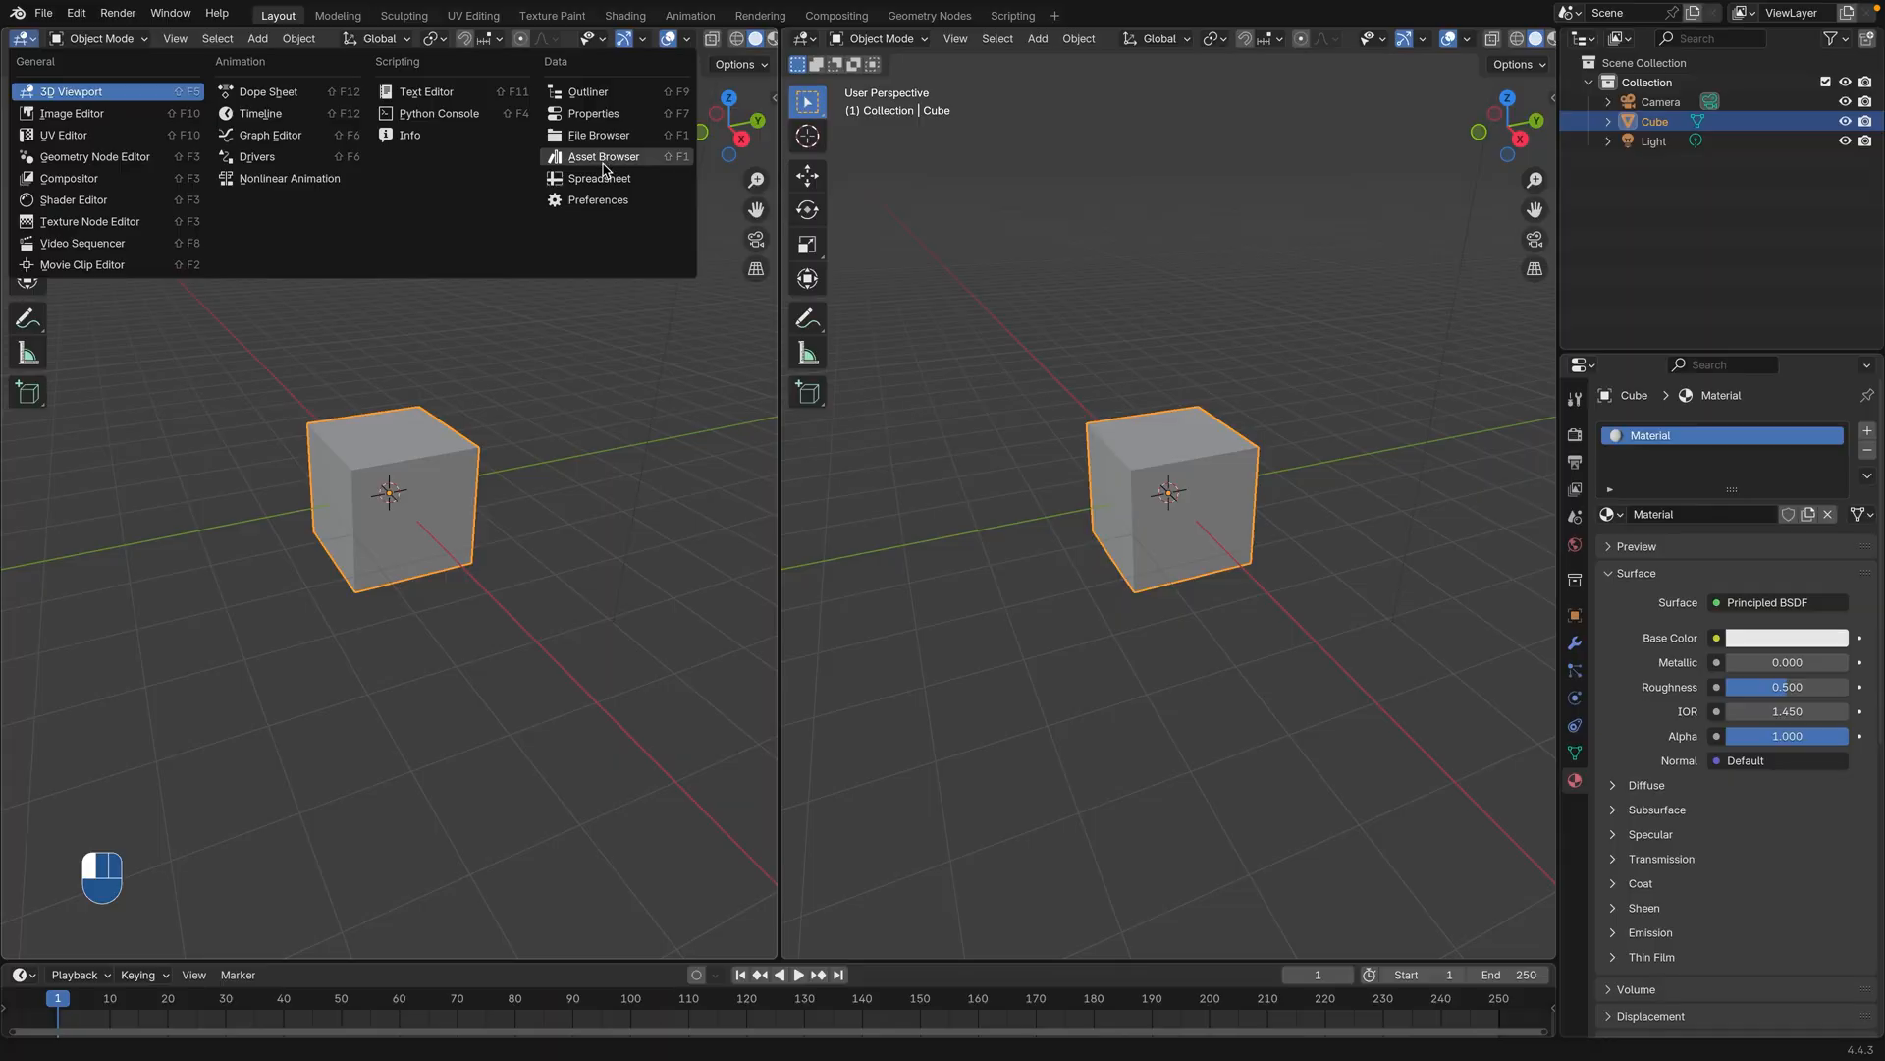
pyautogui.moveTo(604, 169); pyautogui.dragTo(604, 169)
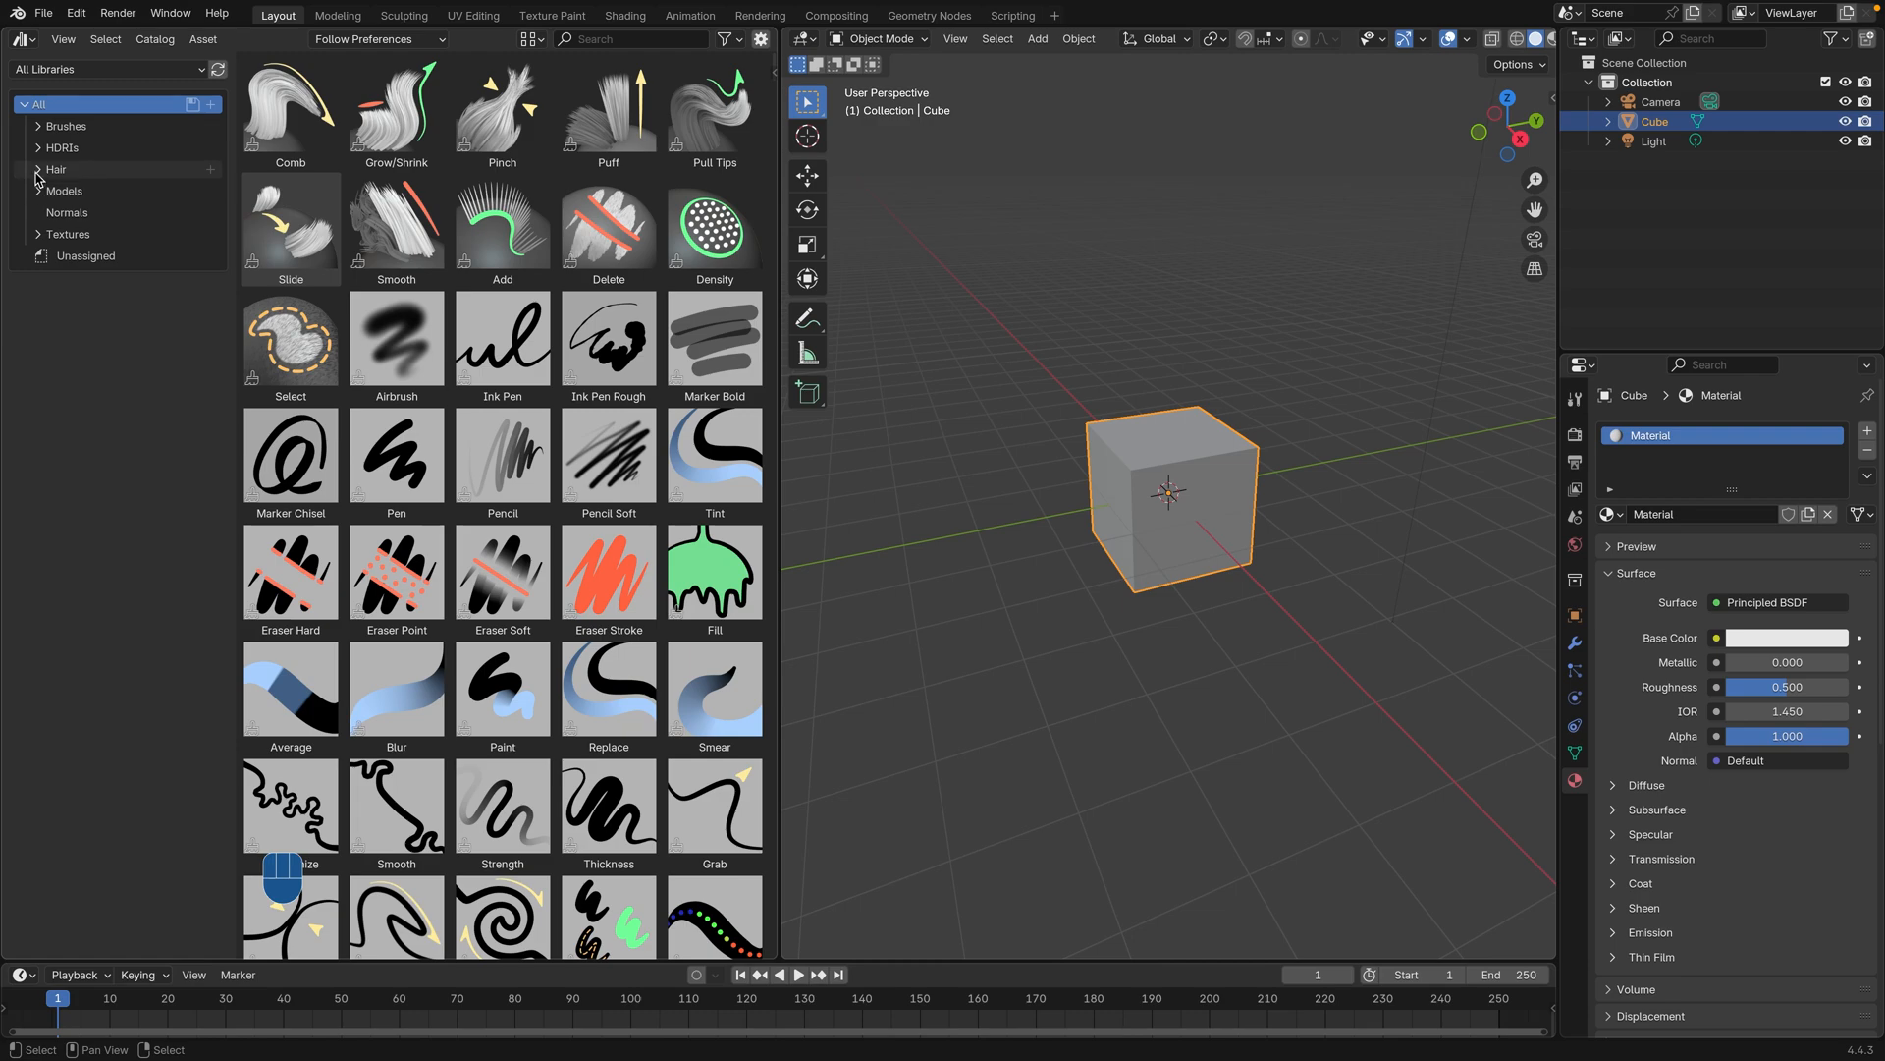
# Step: Apply the dirty_concrete material from the Plaster-concrete texture assets to the cube
pyautogui.click(38, 236)
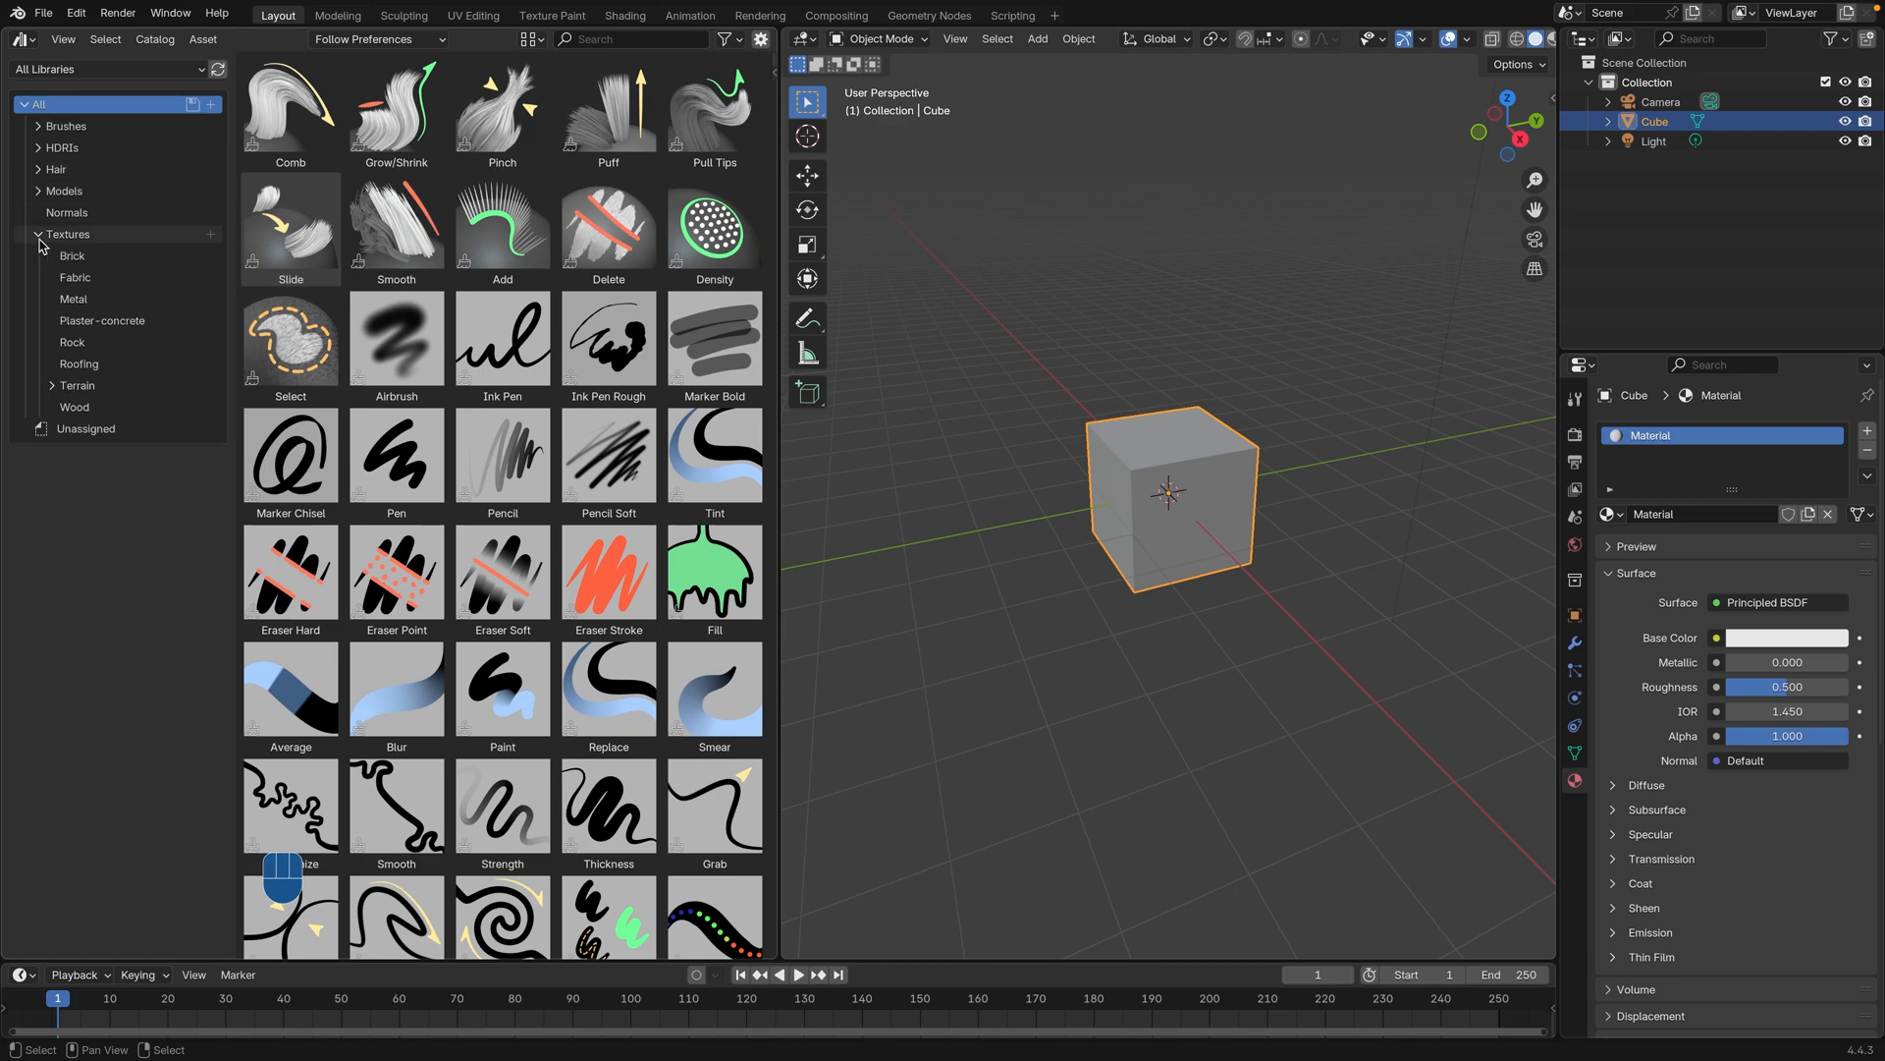
pyautogui.click(131, 325)
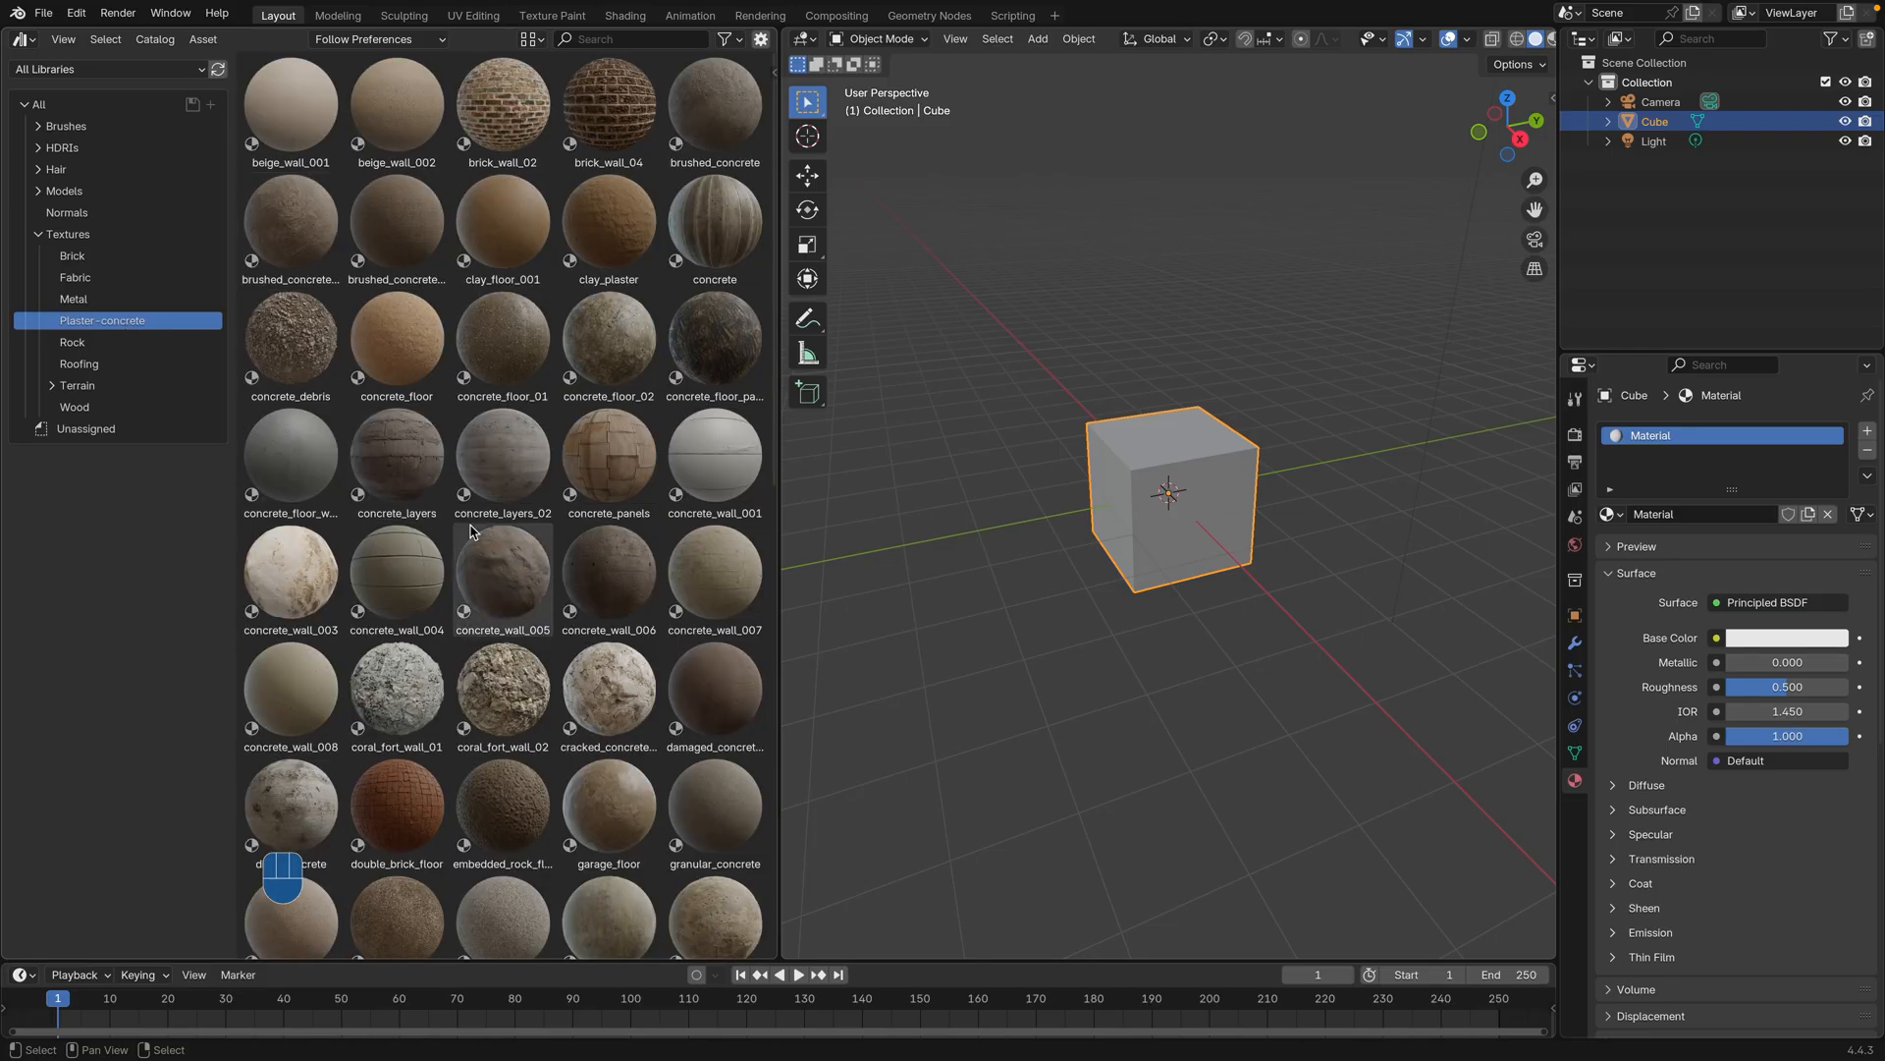
pyautogui.scroll(-2, 501, 560)
pyautogui.moveTo(281, 741); pyautogui.dragTo(1131, 533)
pyautogui.scroll(-2, 1541, 46)
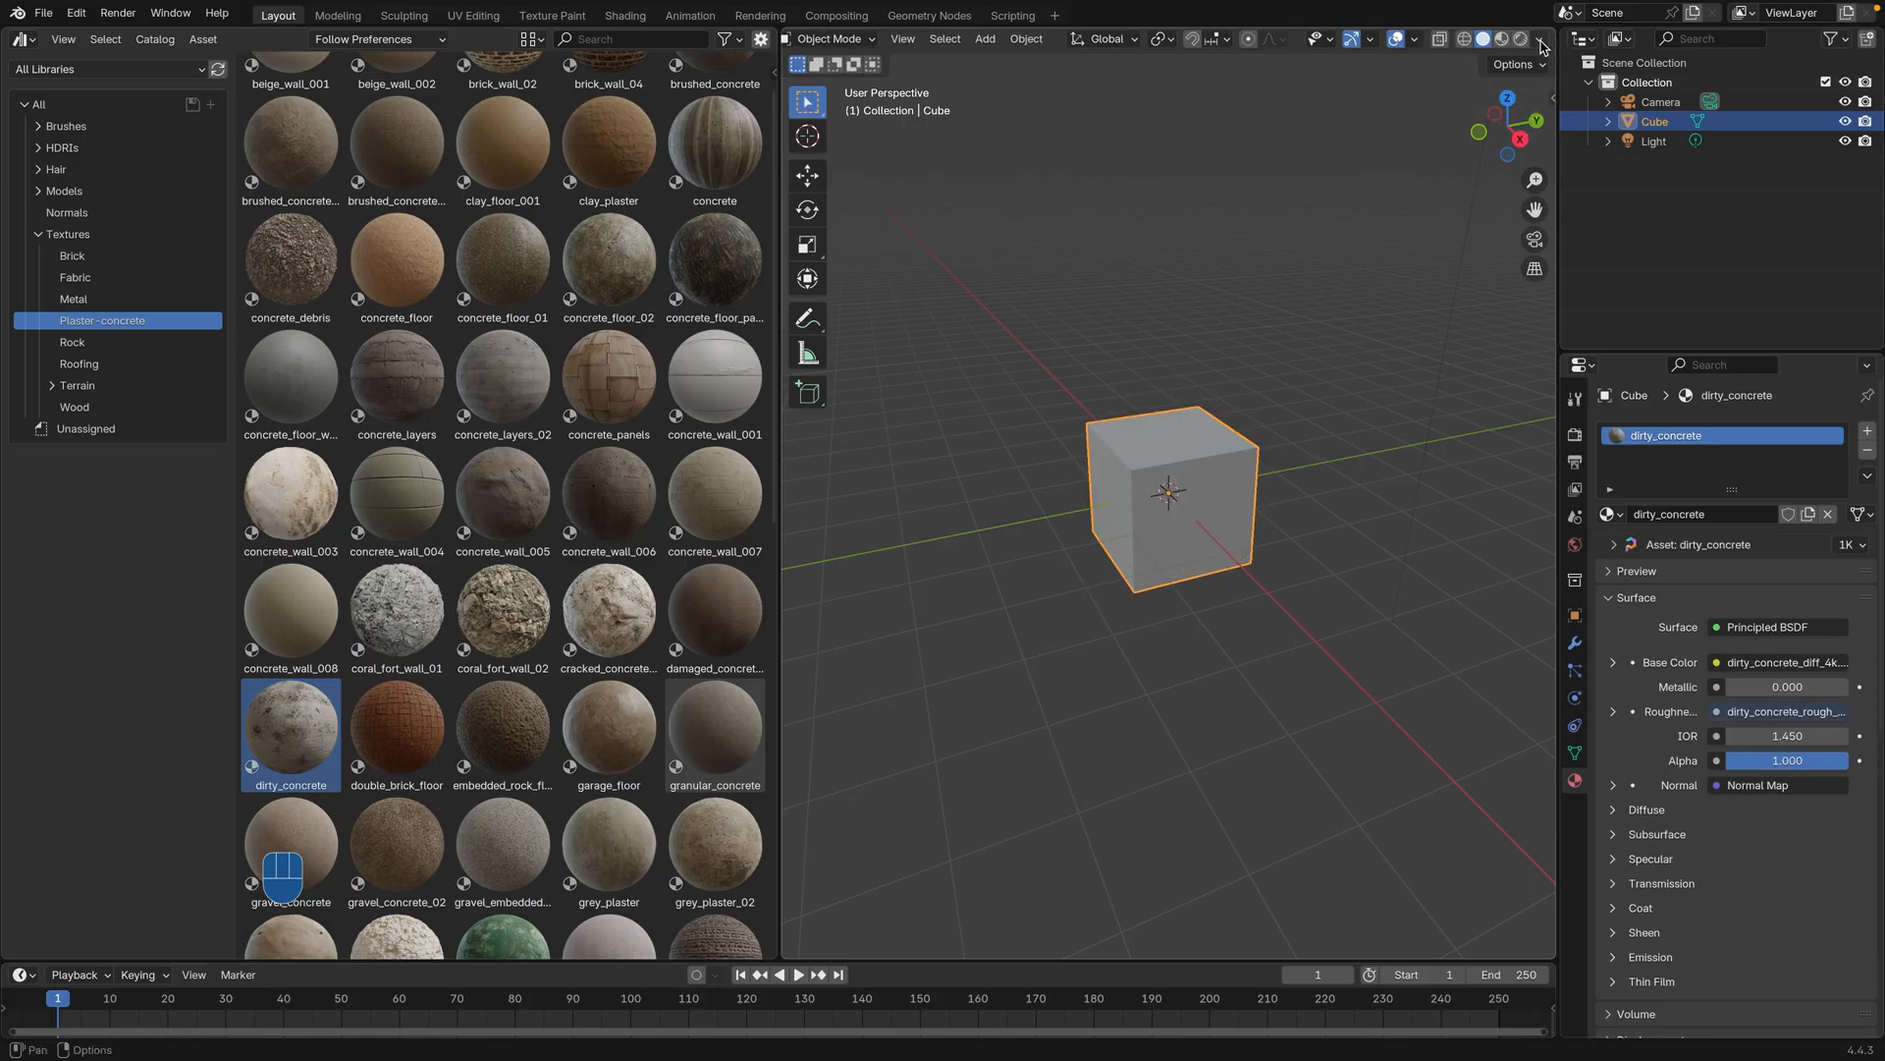
# Step: Display the viewport in Material Preview shading and fix the texture scale of the dirty_concrete material
pyautogui.click(1501, 38)
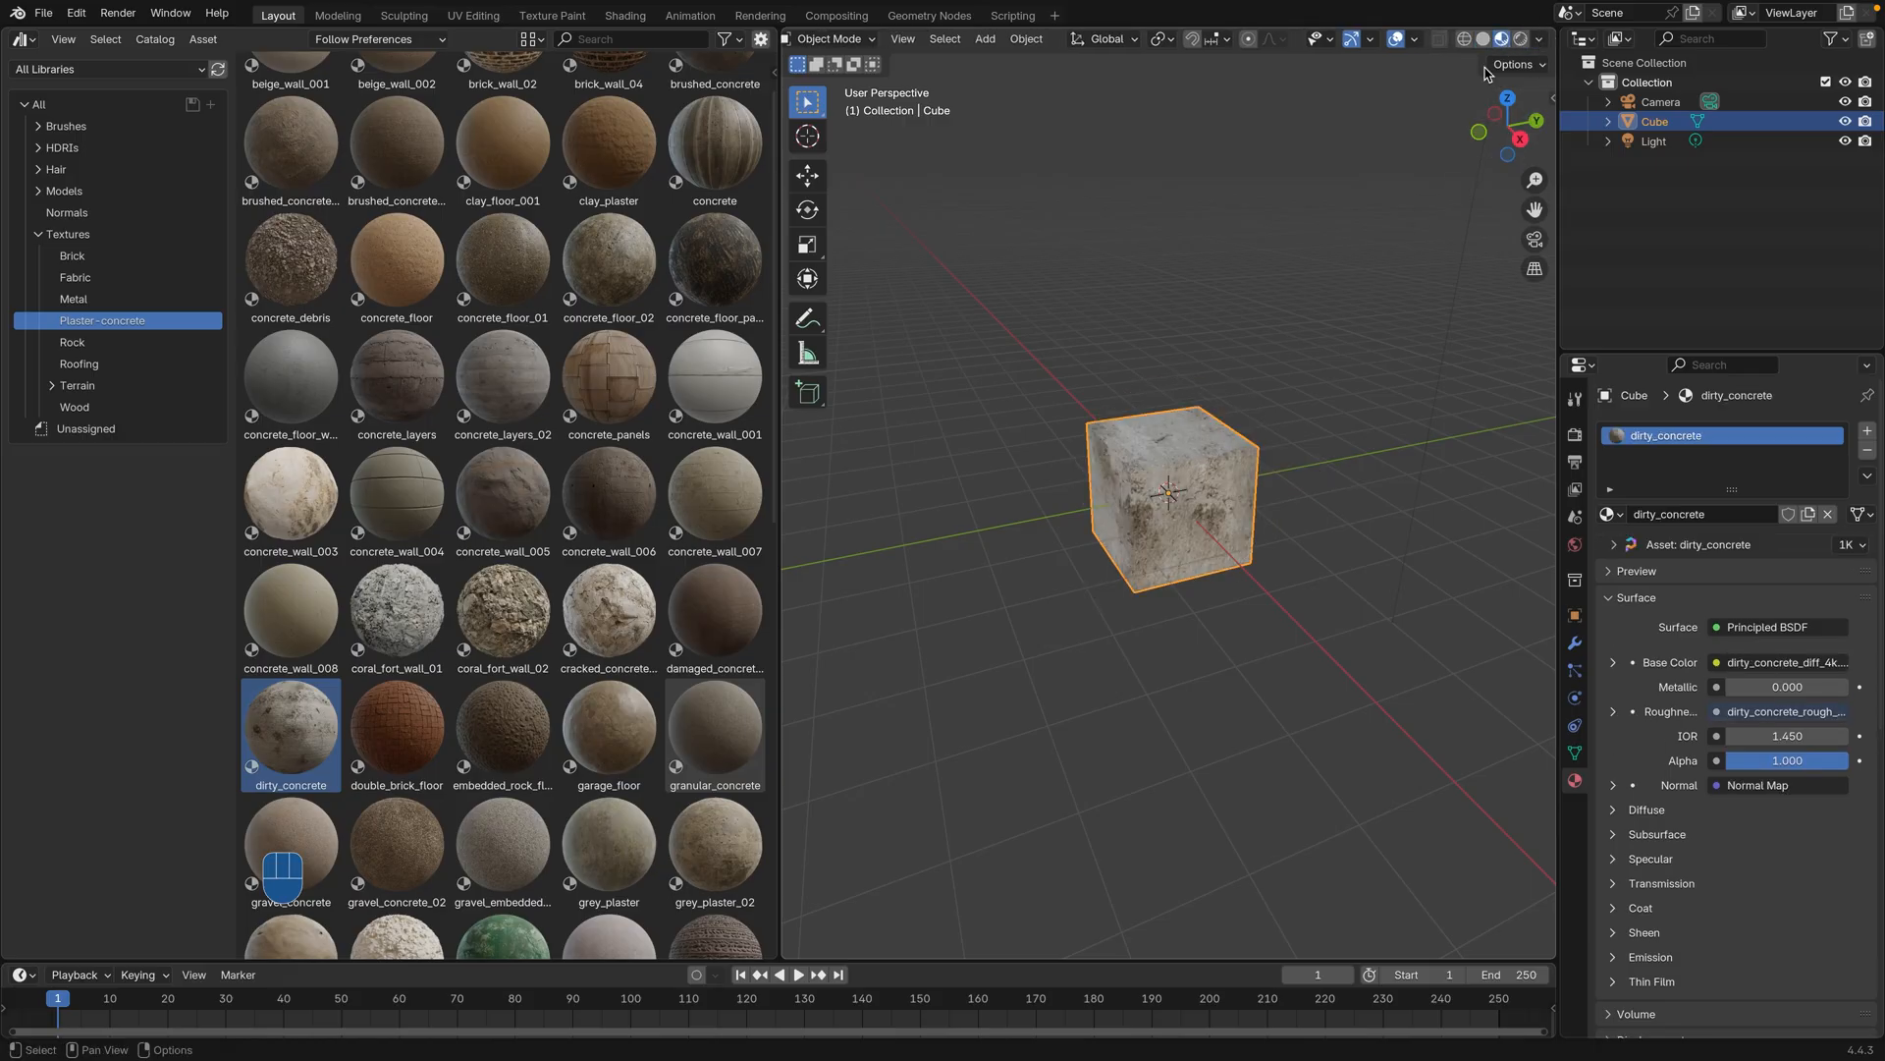
pyautogui.click(1612, 545)
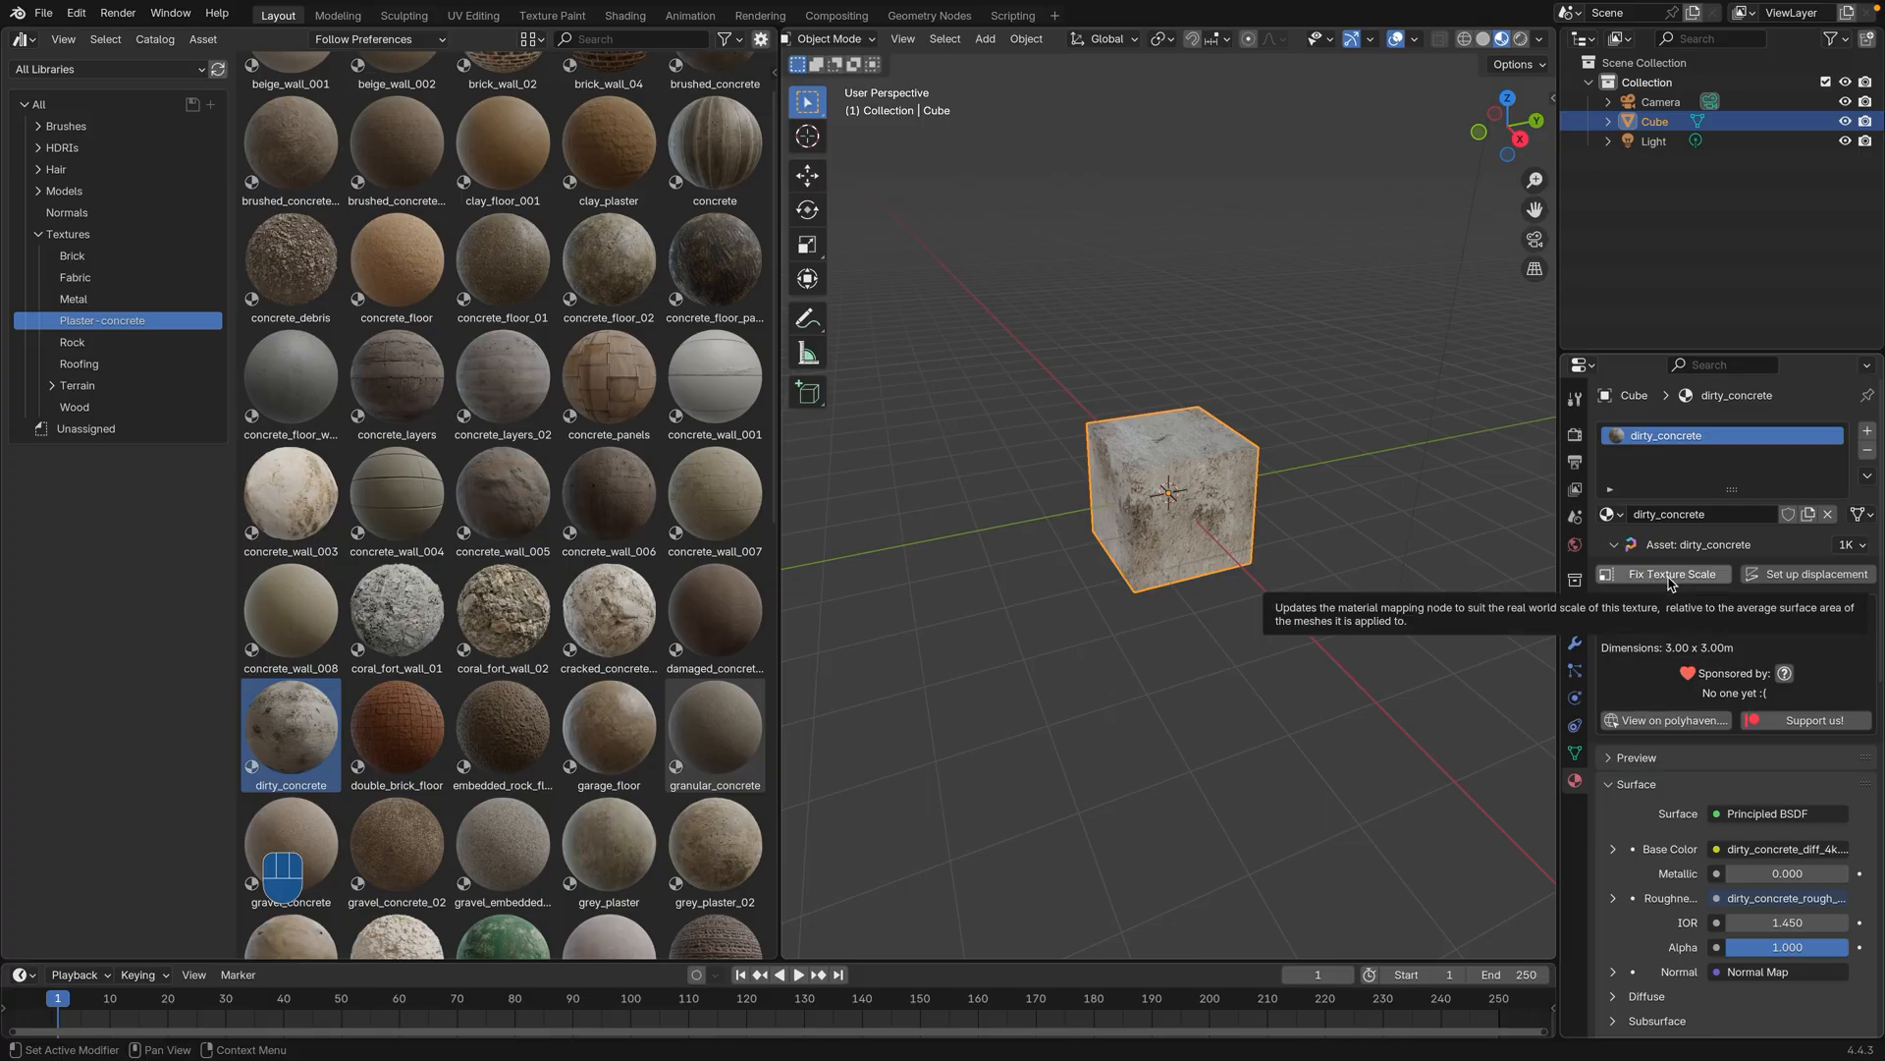
pyautogui.click(1671, 577)
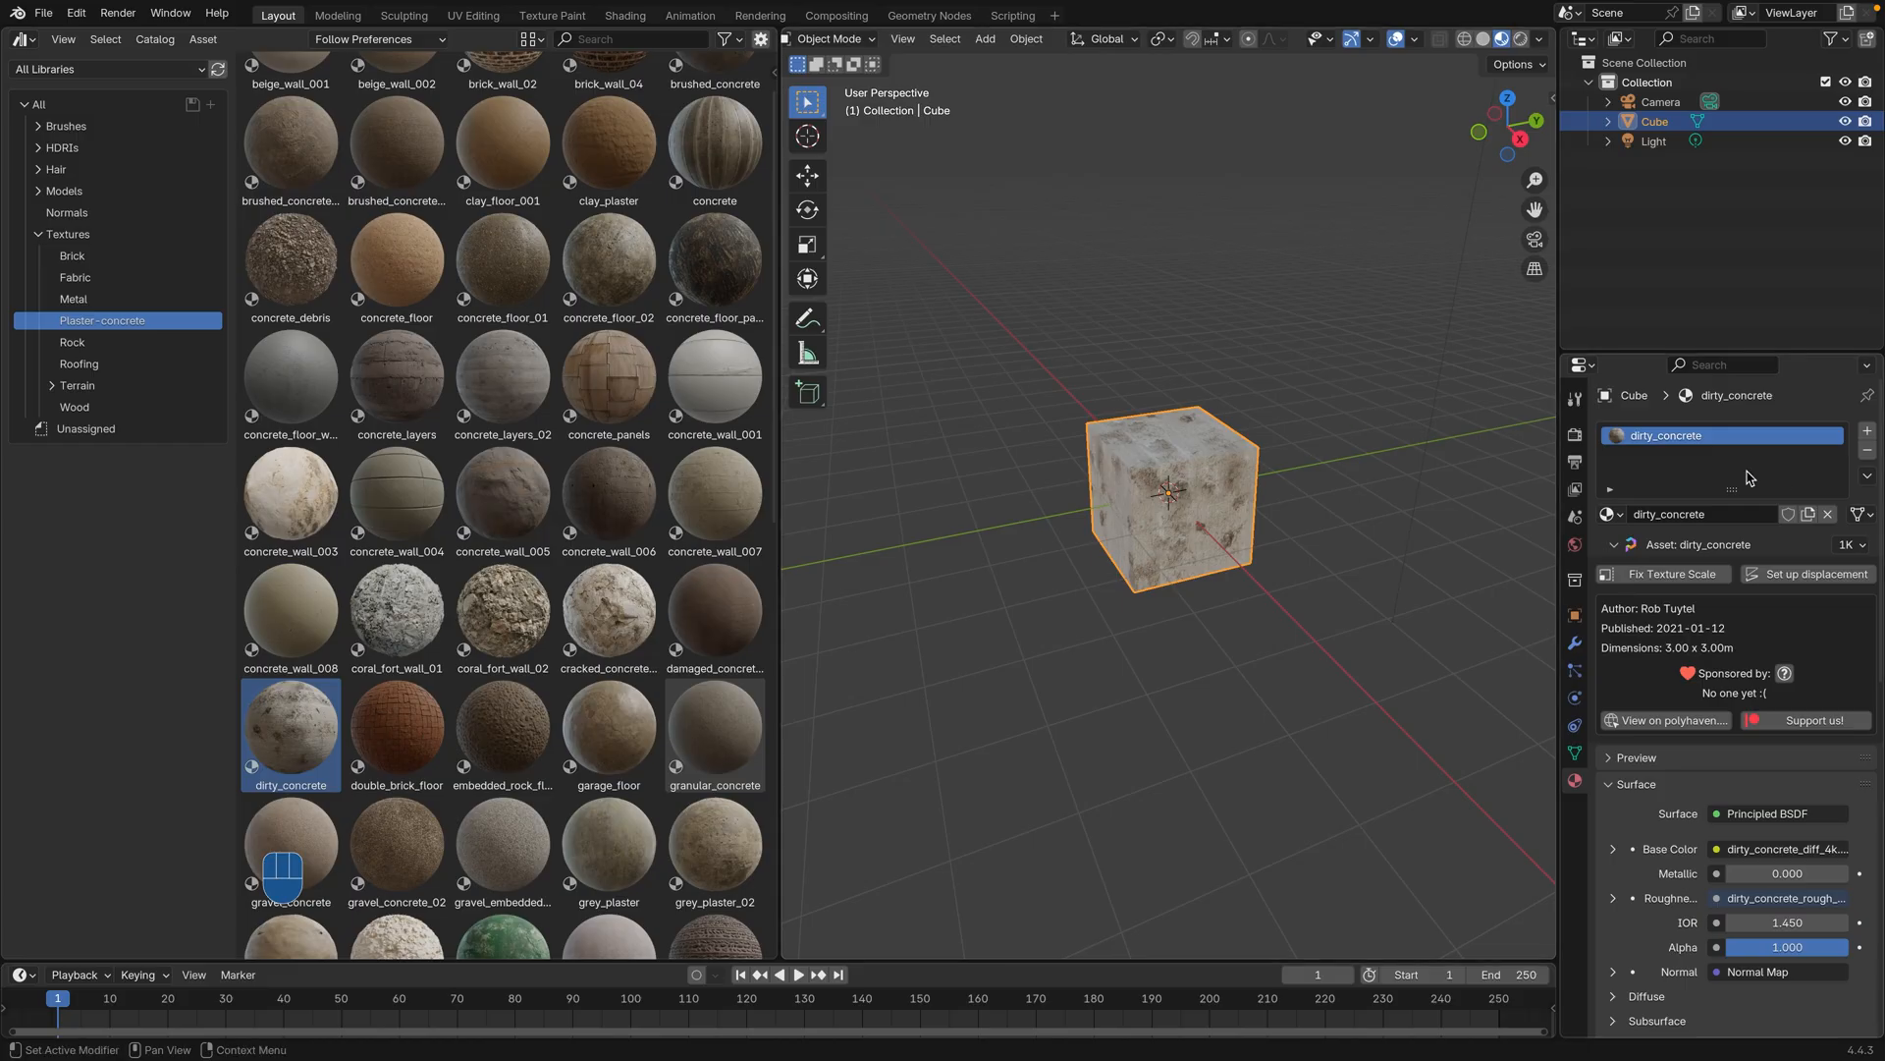
# Step: Add a second material slot to the cube and fill it with the white_rough_plaster asset
pyautogui.click(1868, 432)
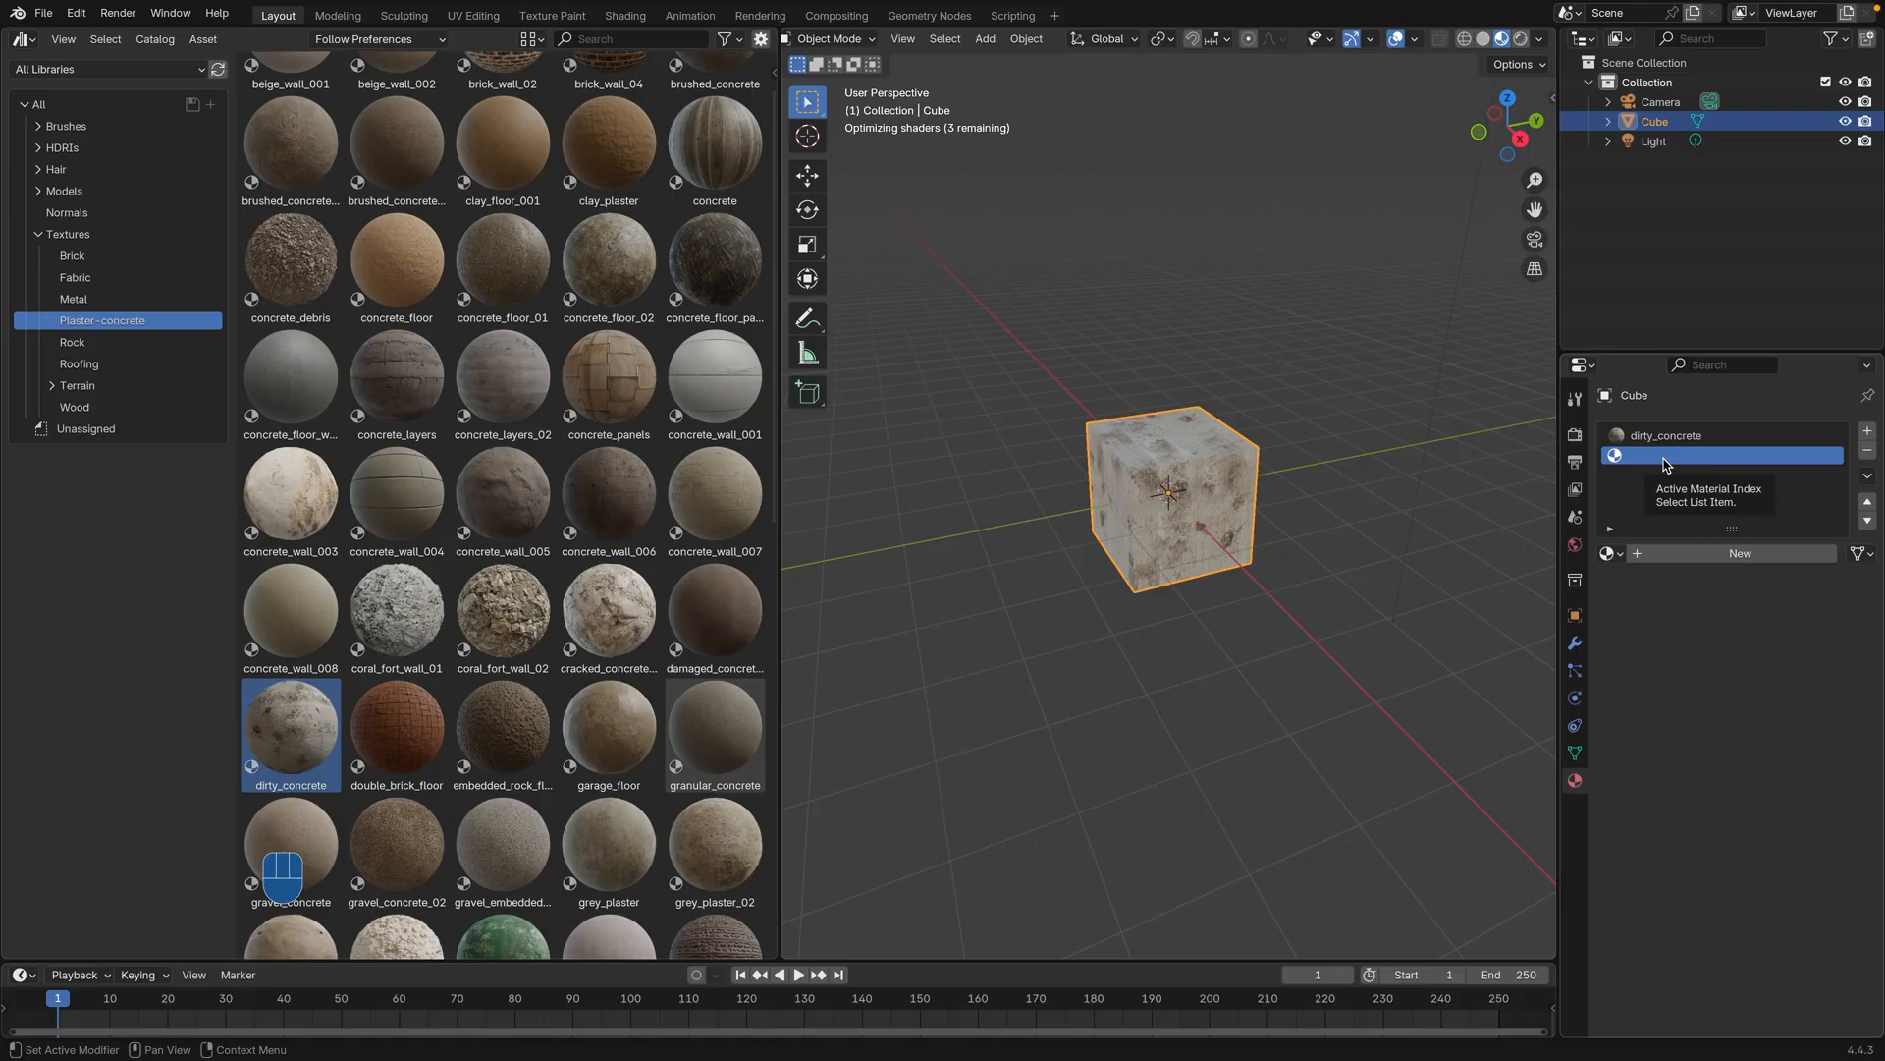
pyautogui.scroll(-10, 549, 533)
pyautogui.scroll(-7, 550, 533)
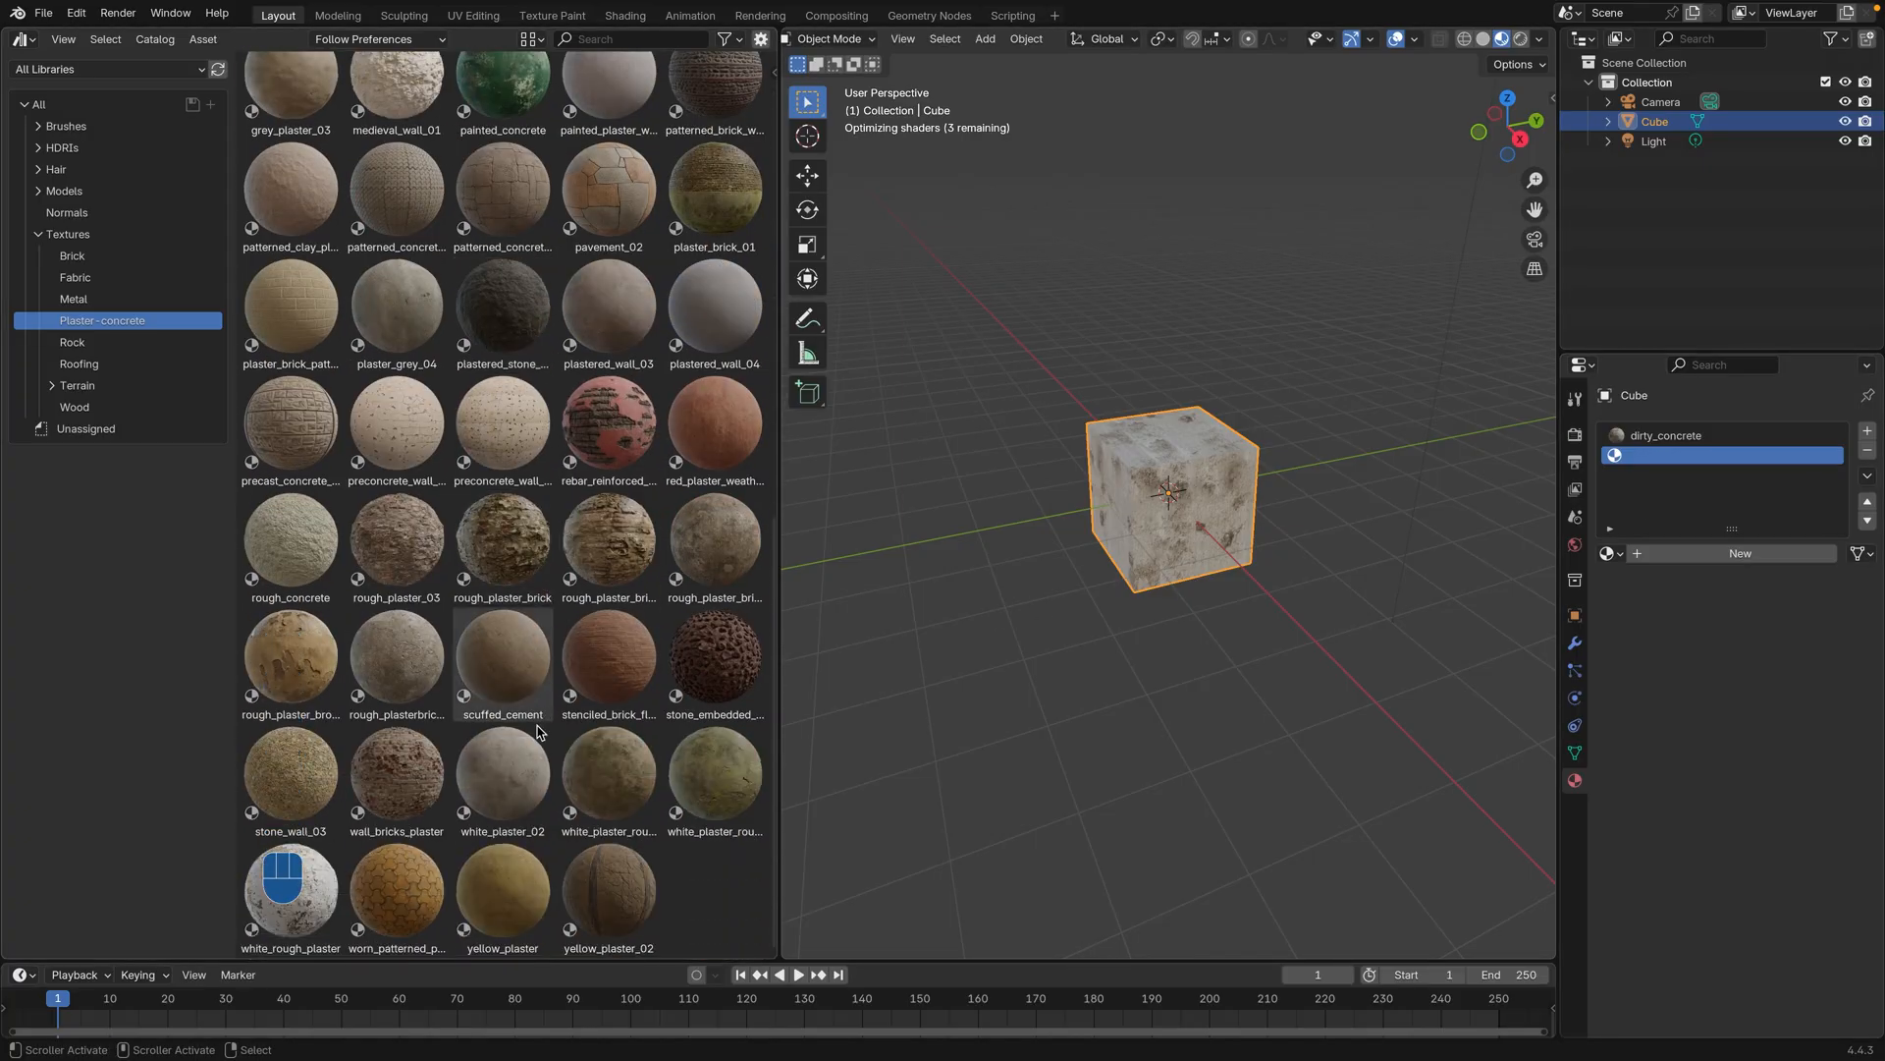
pyautogui.moveTo(315, 924); pyautogui.dragTo(1658, 462)
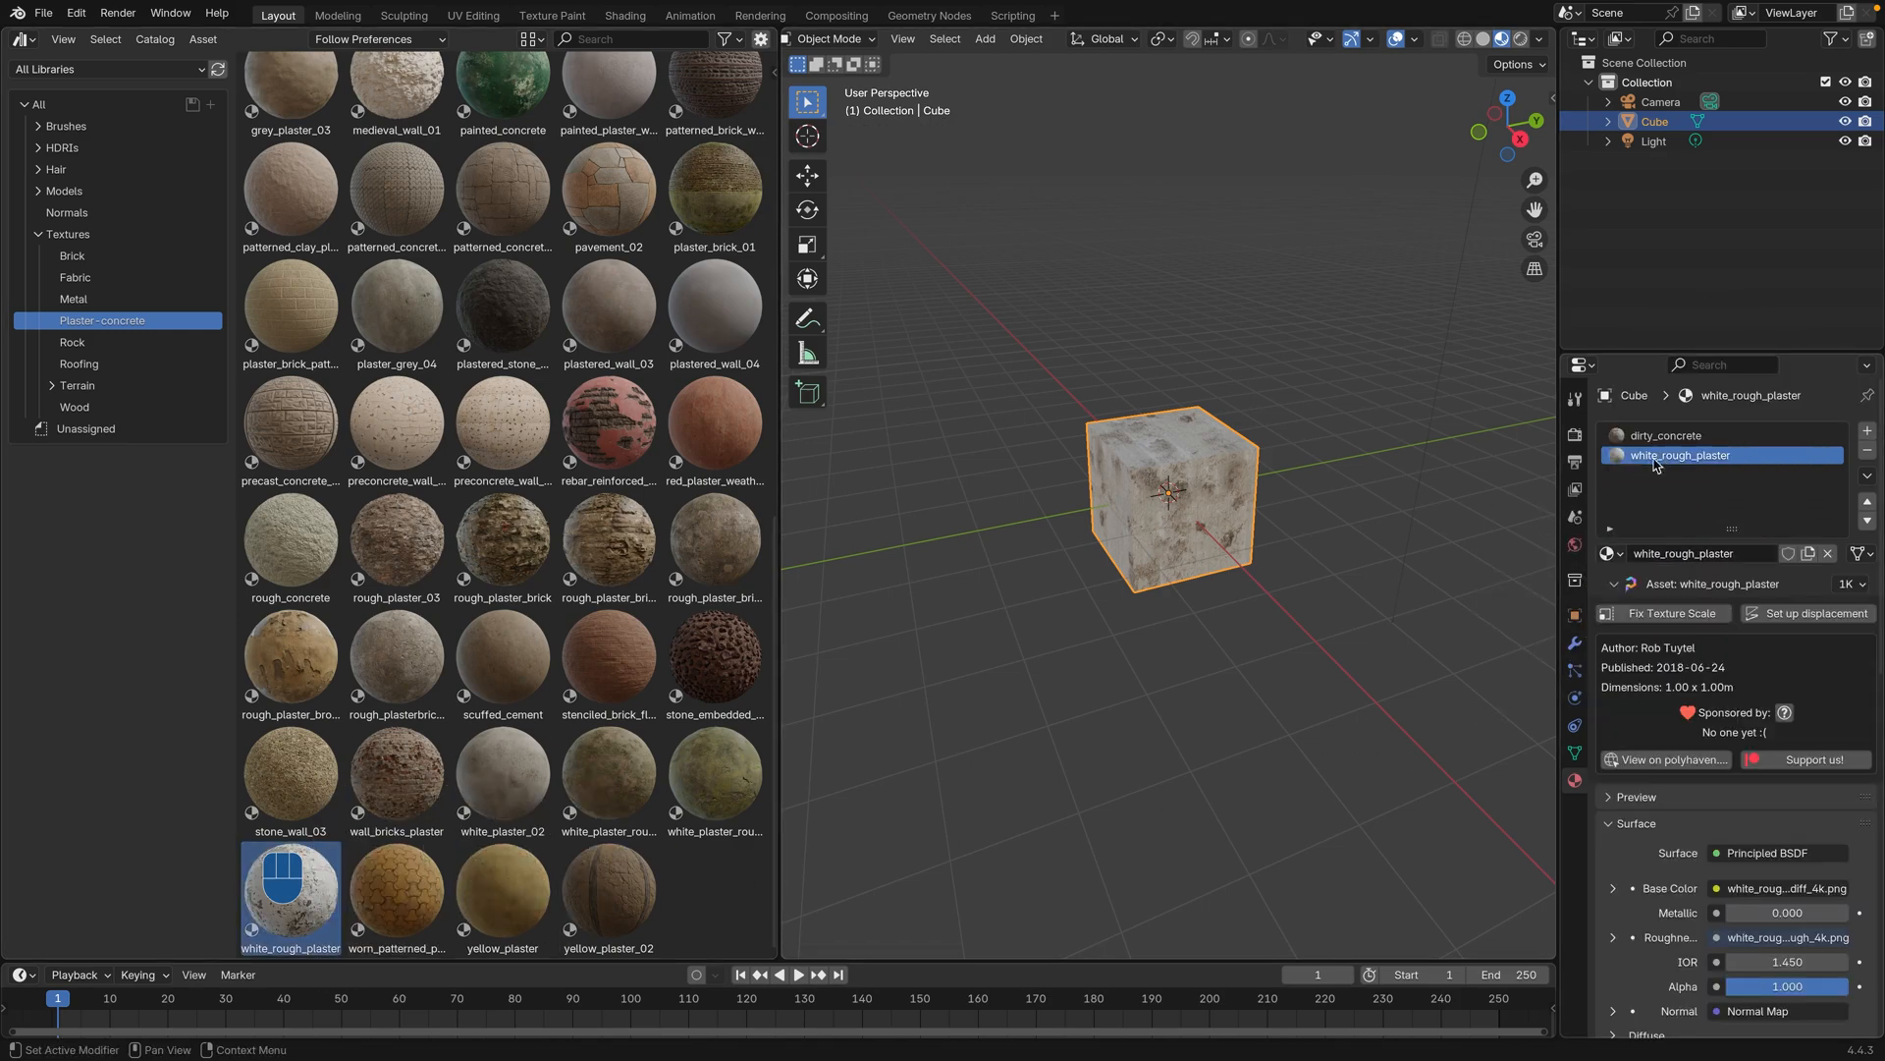
pyautogui.click(1668, 439)
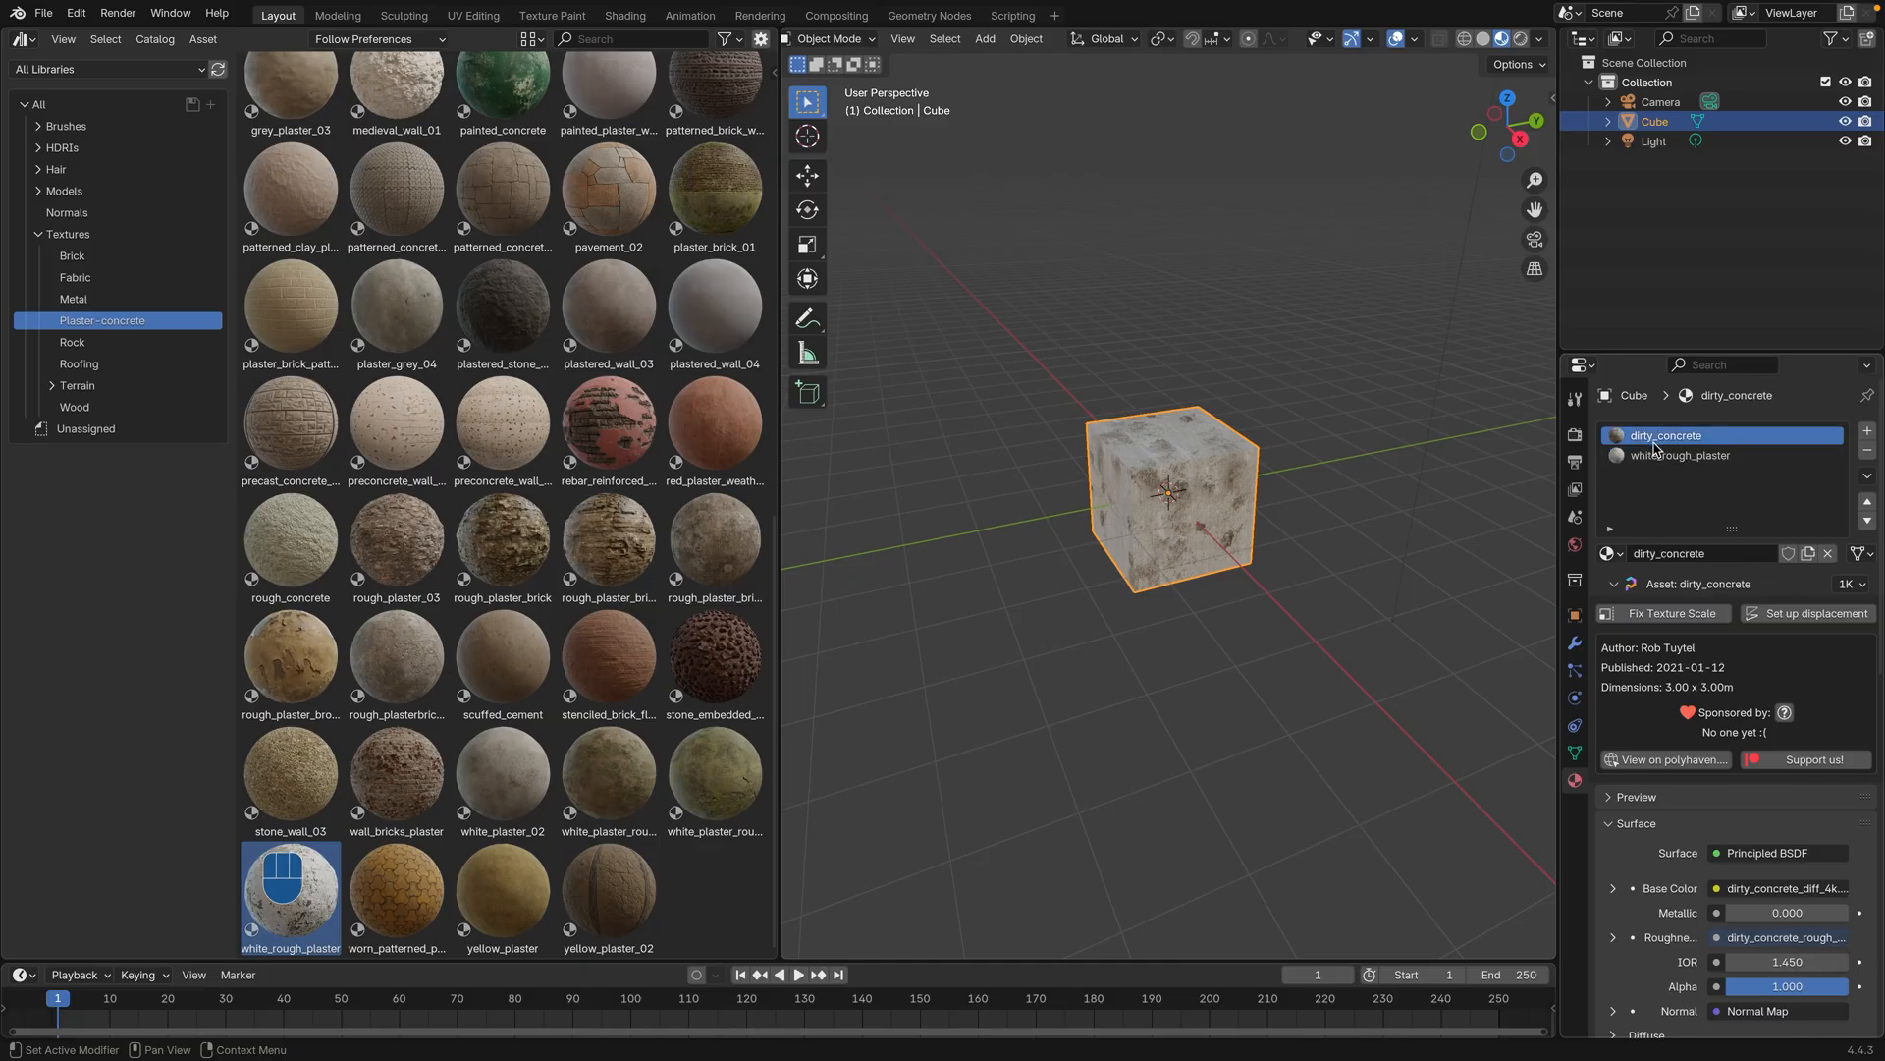
pyautogui.click(1675, 456)
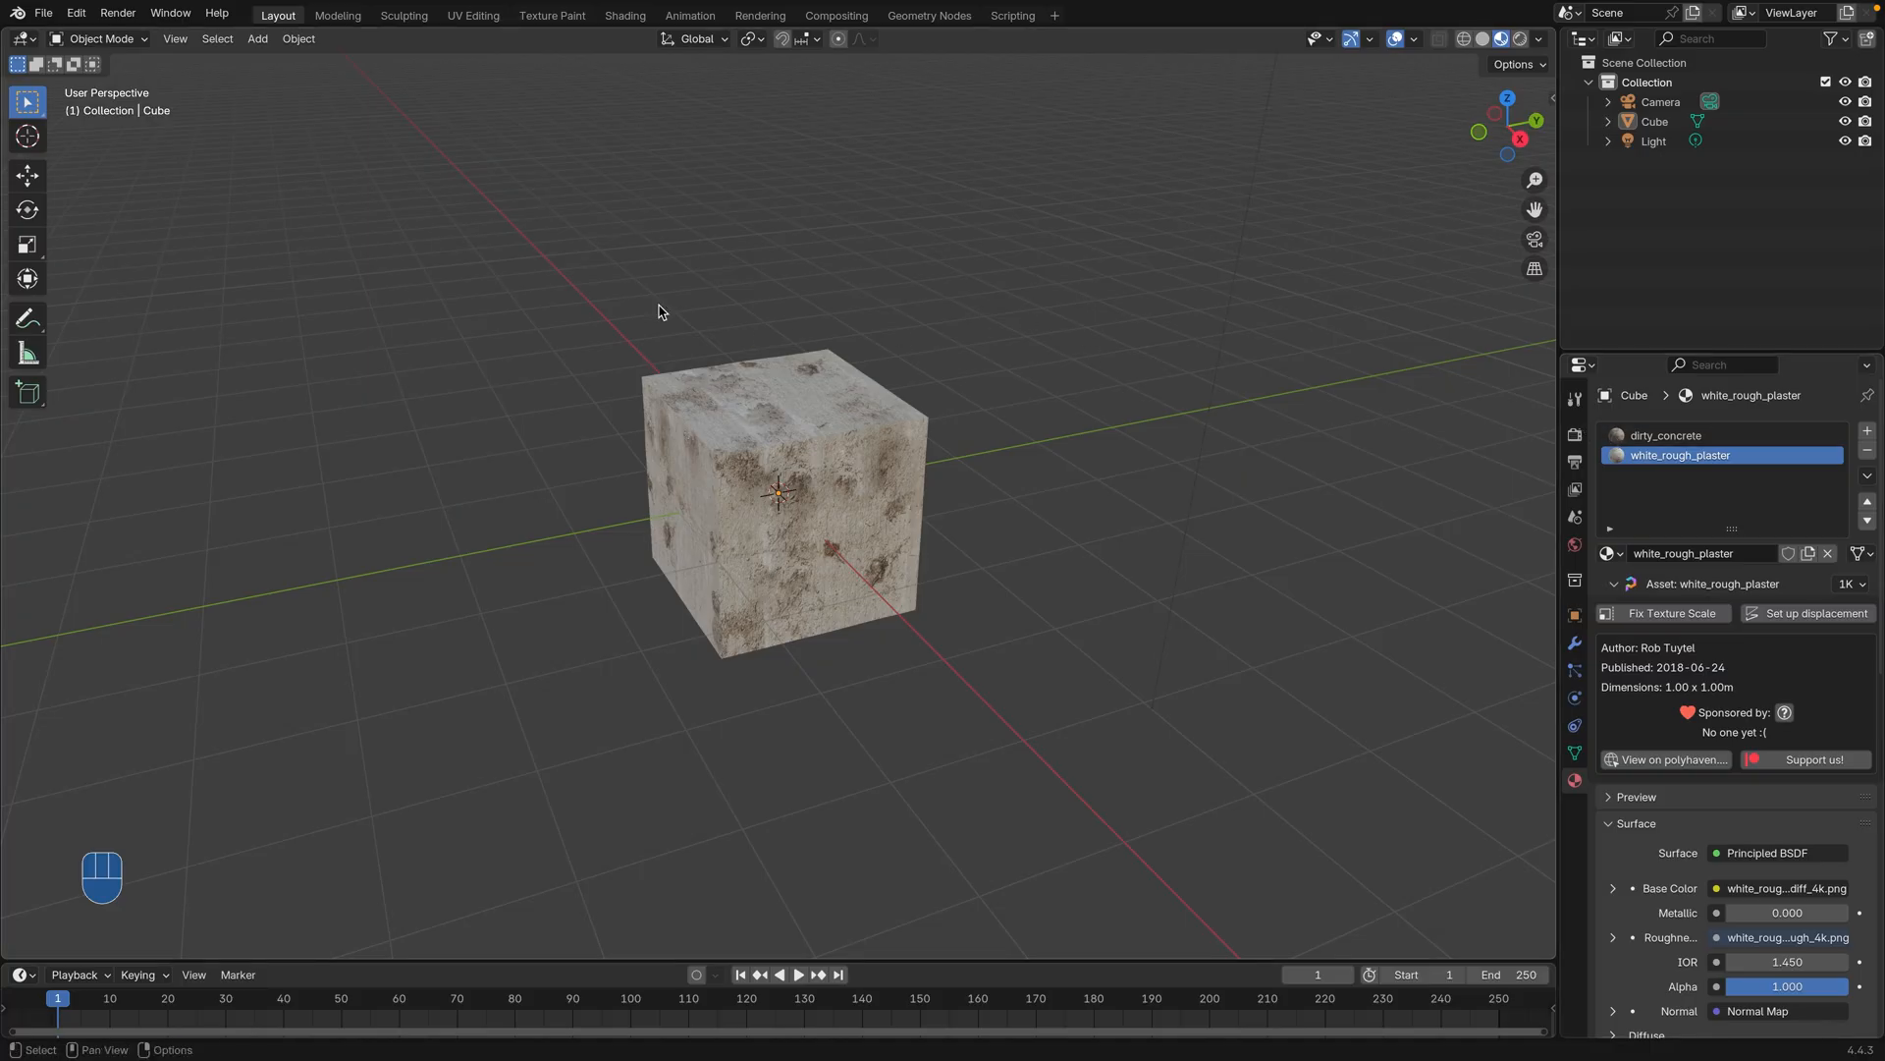
# Step: Run Cell Fracture on the cube with the interior material index set to 1
pyautogui.press('Tab')
pyautogui.press('Tab')
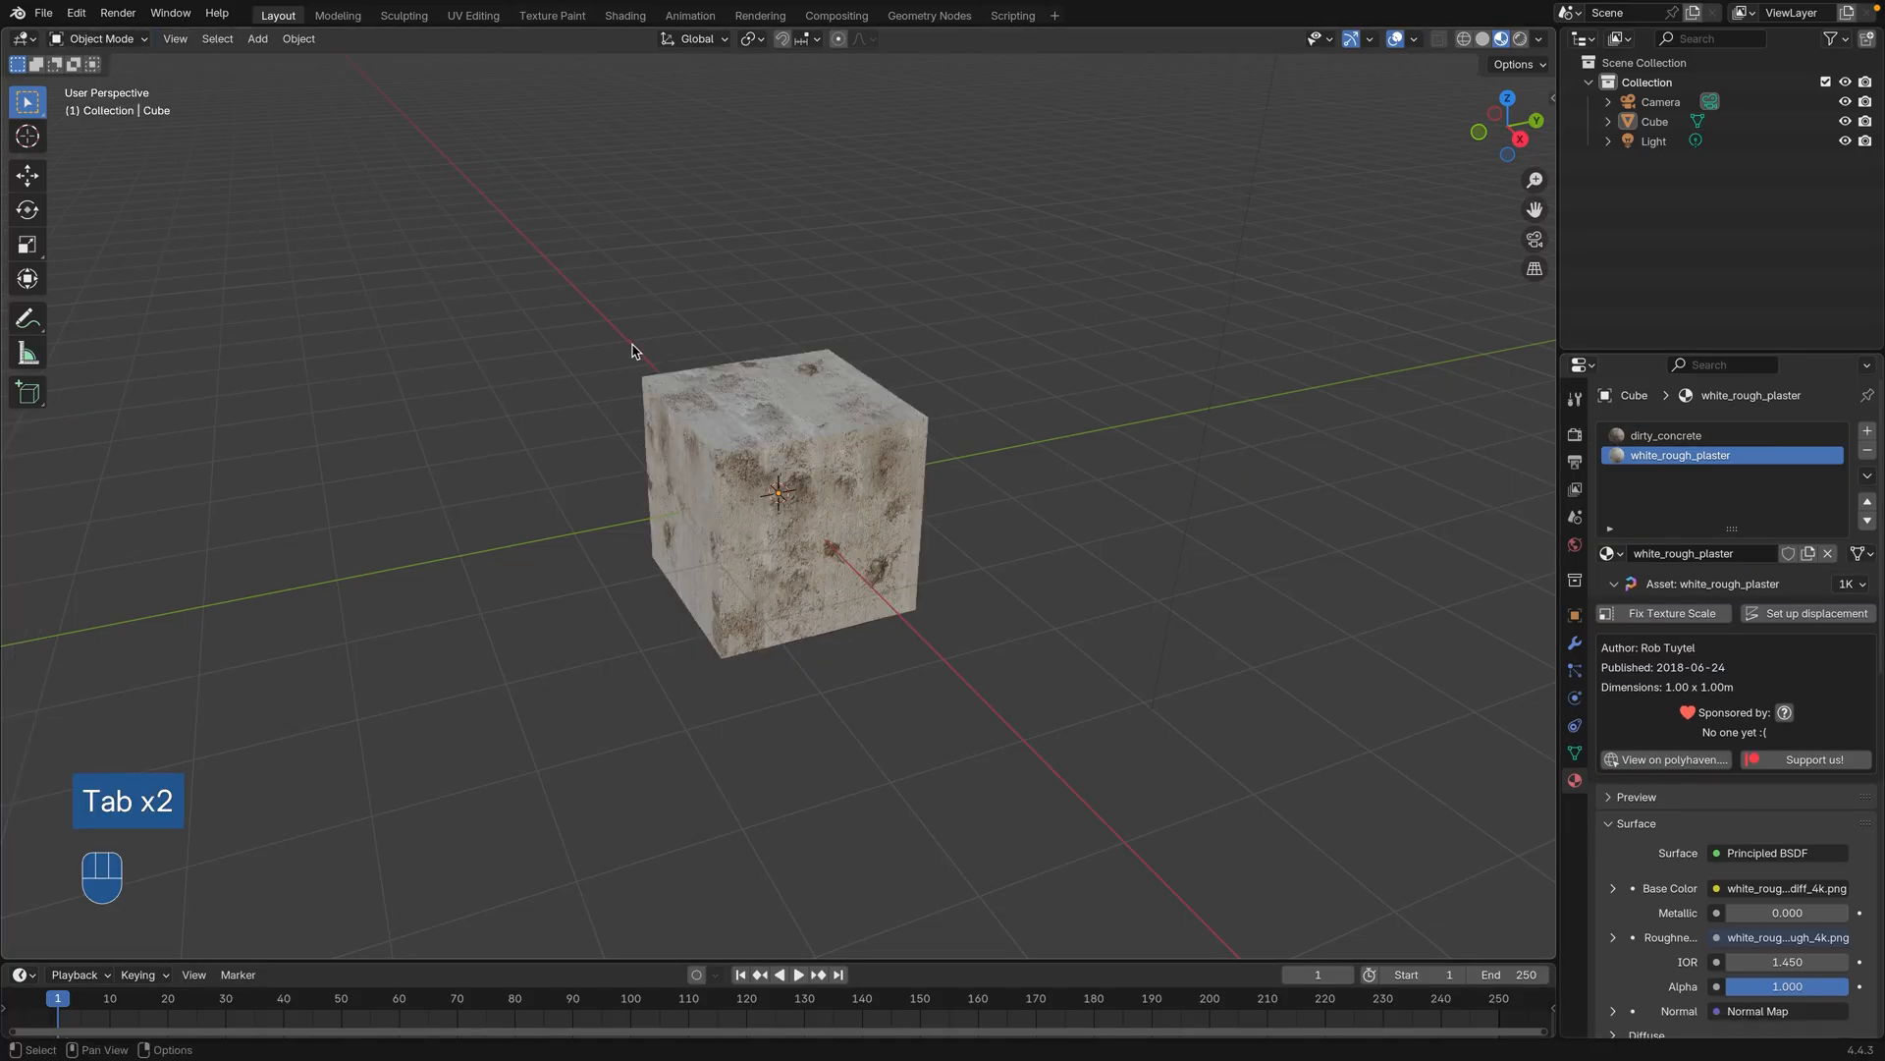
pyautogui.click(747, 432)
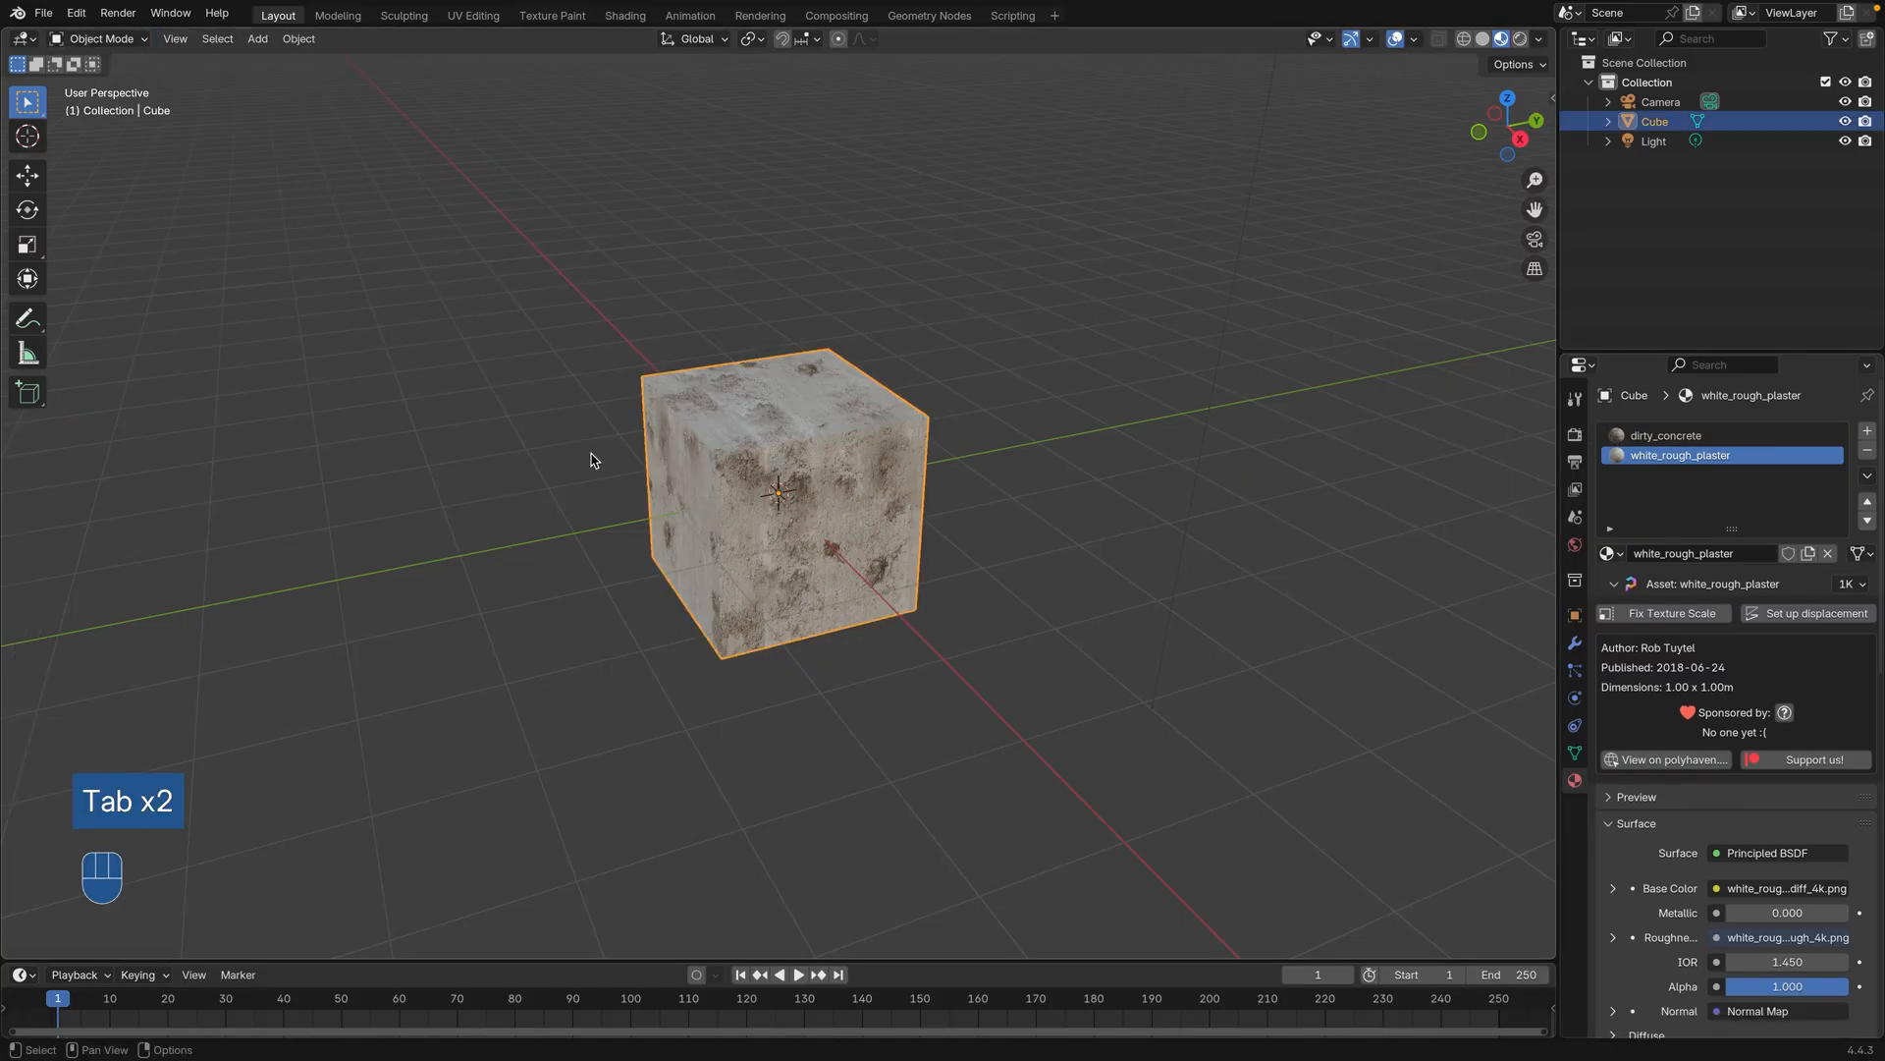
pyautogui.click(299, 38)
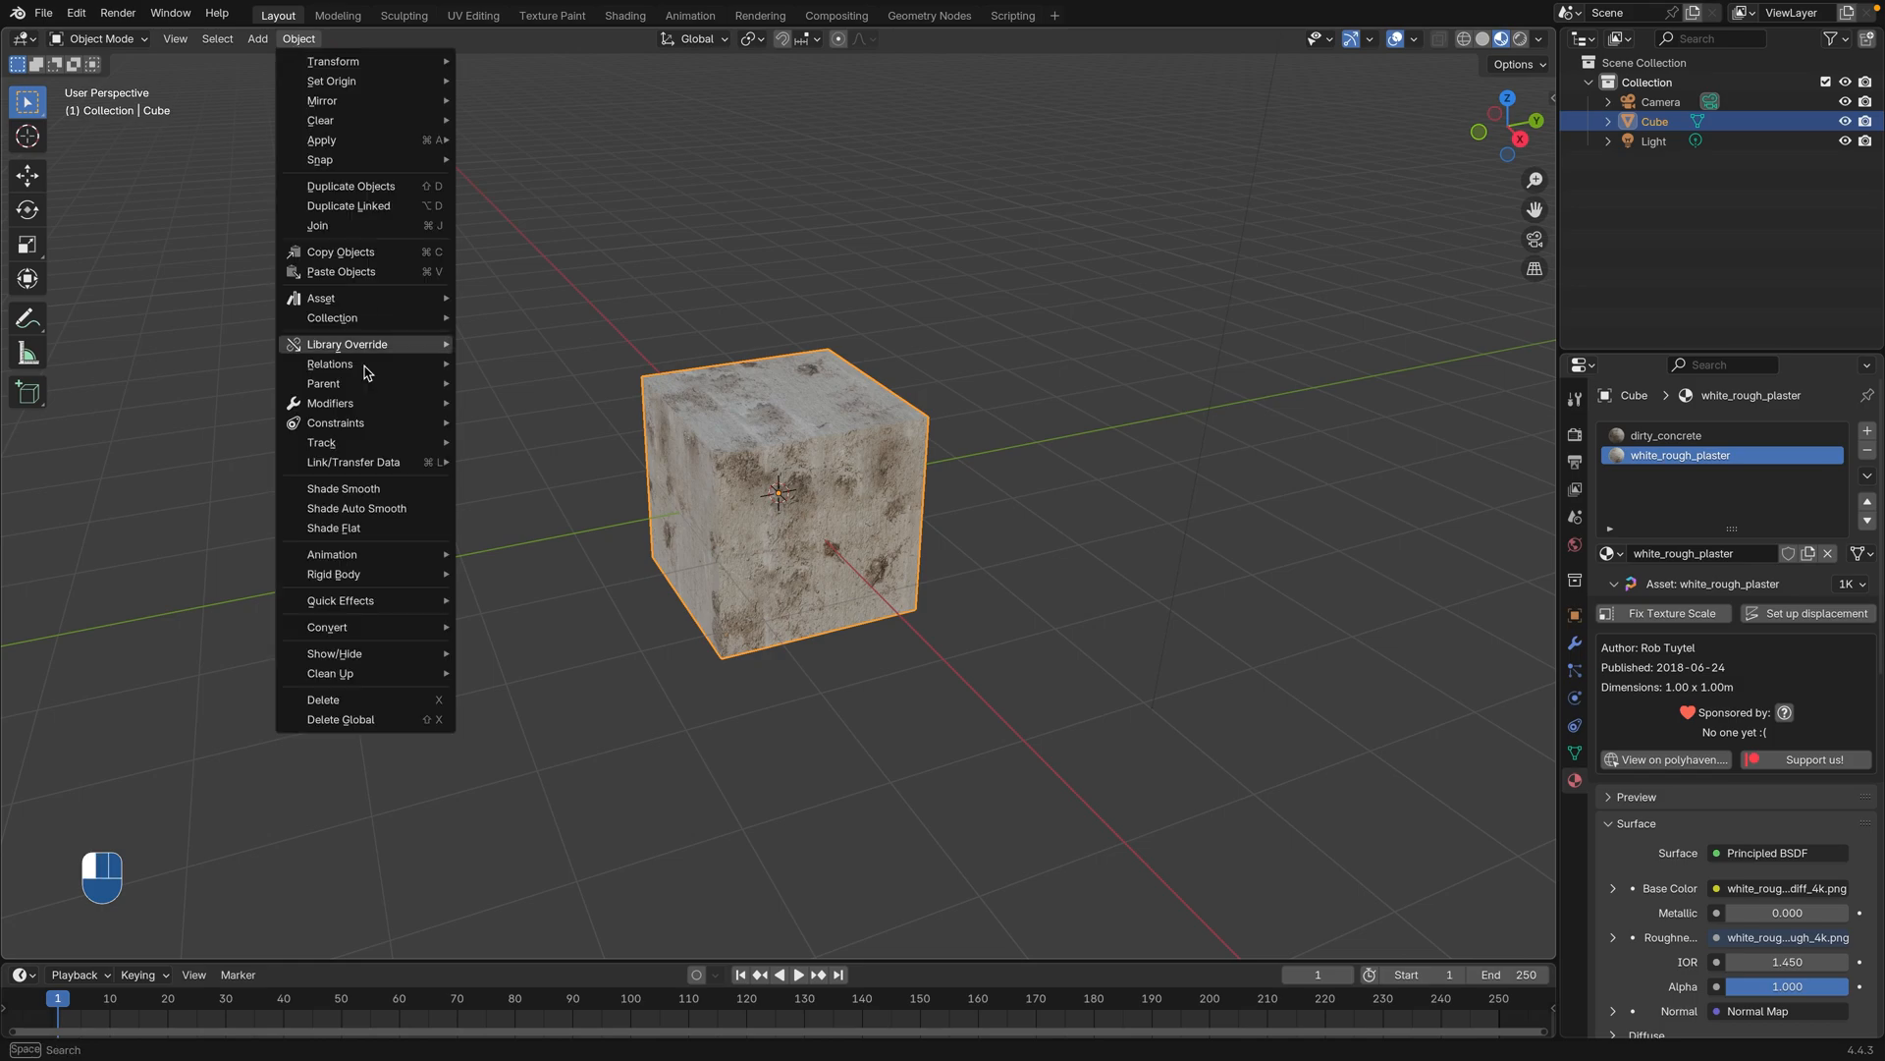
pyautogui.moveTo(341, 609)
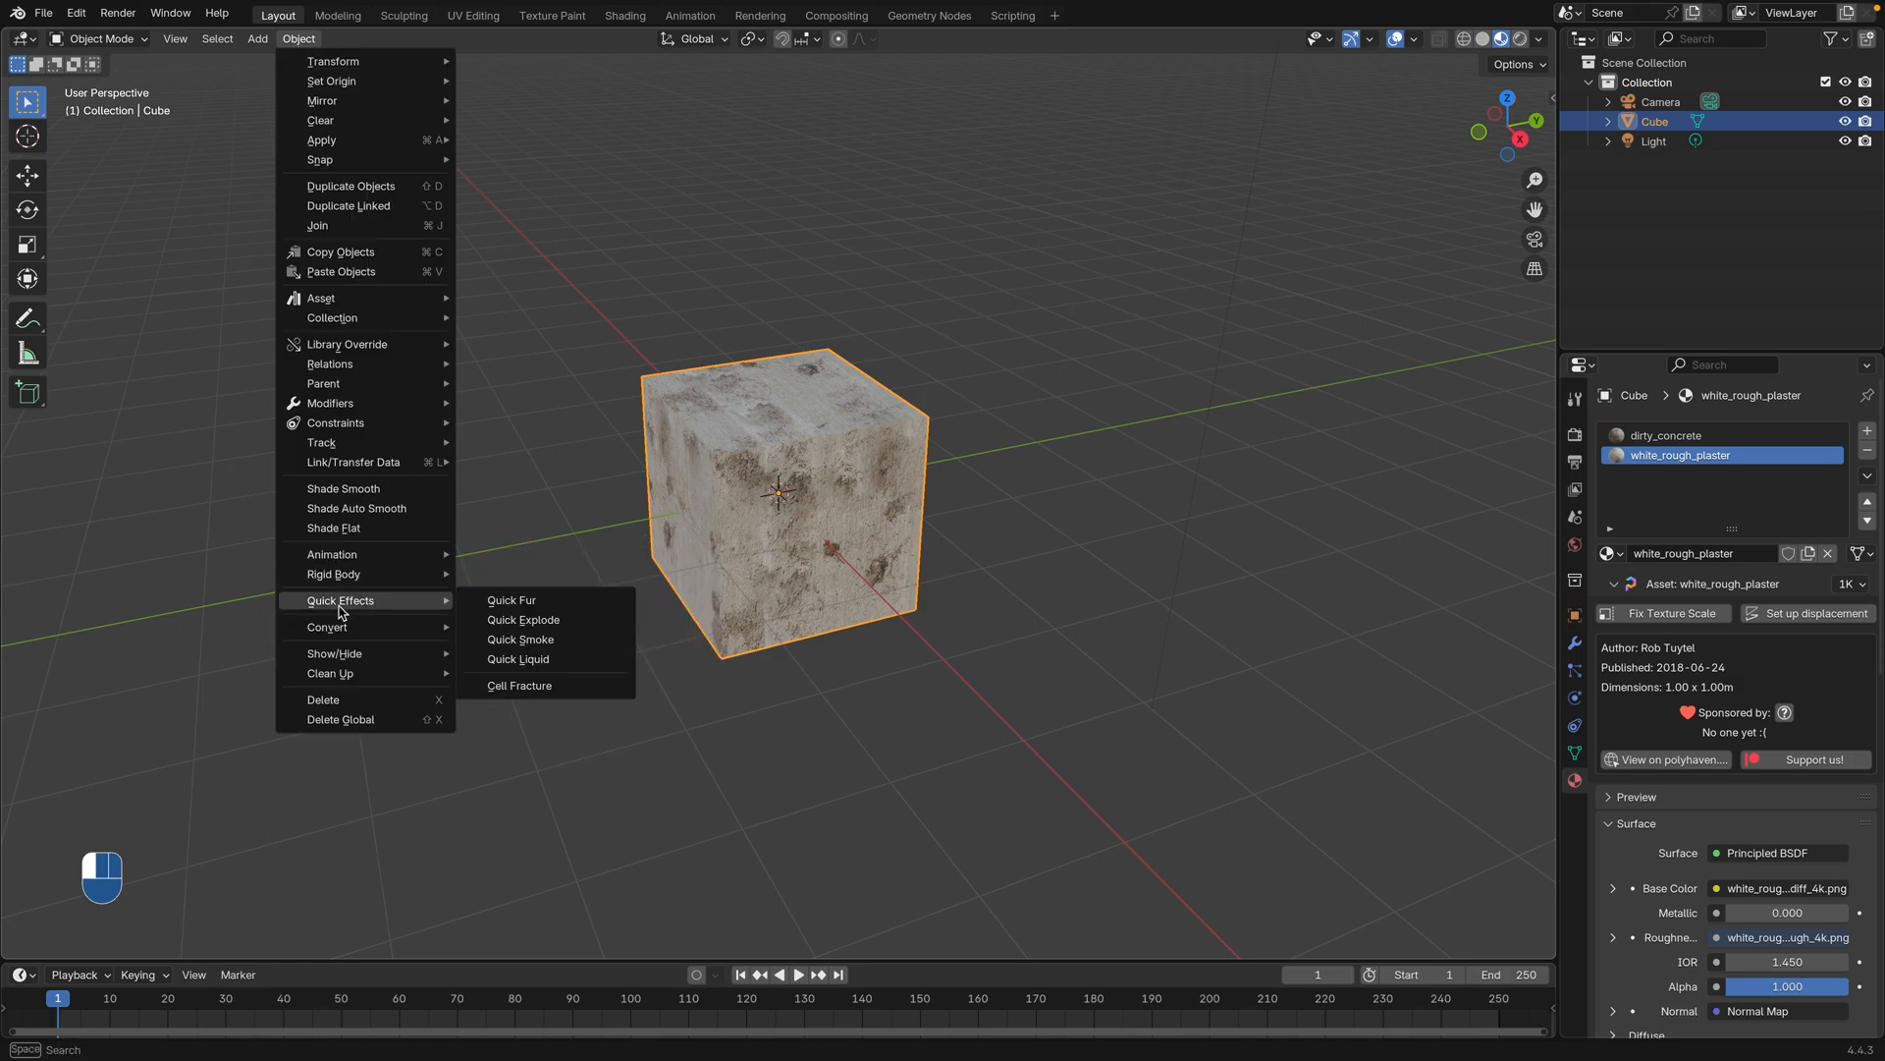
pyautogui.click(518, 691)
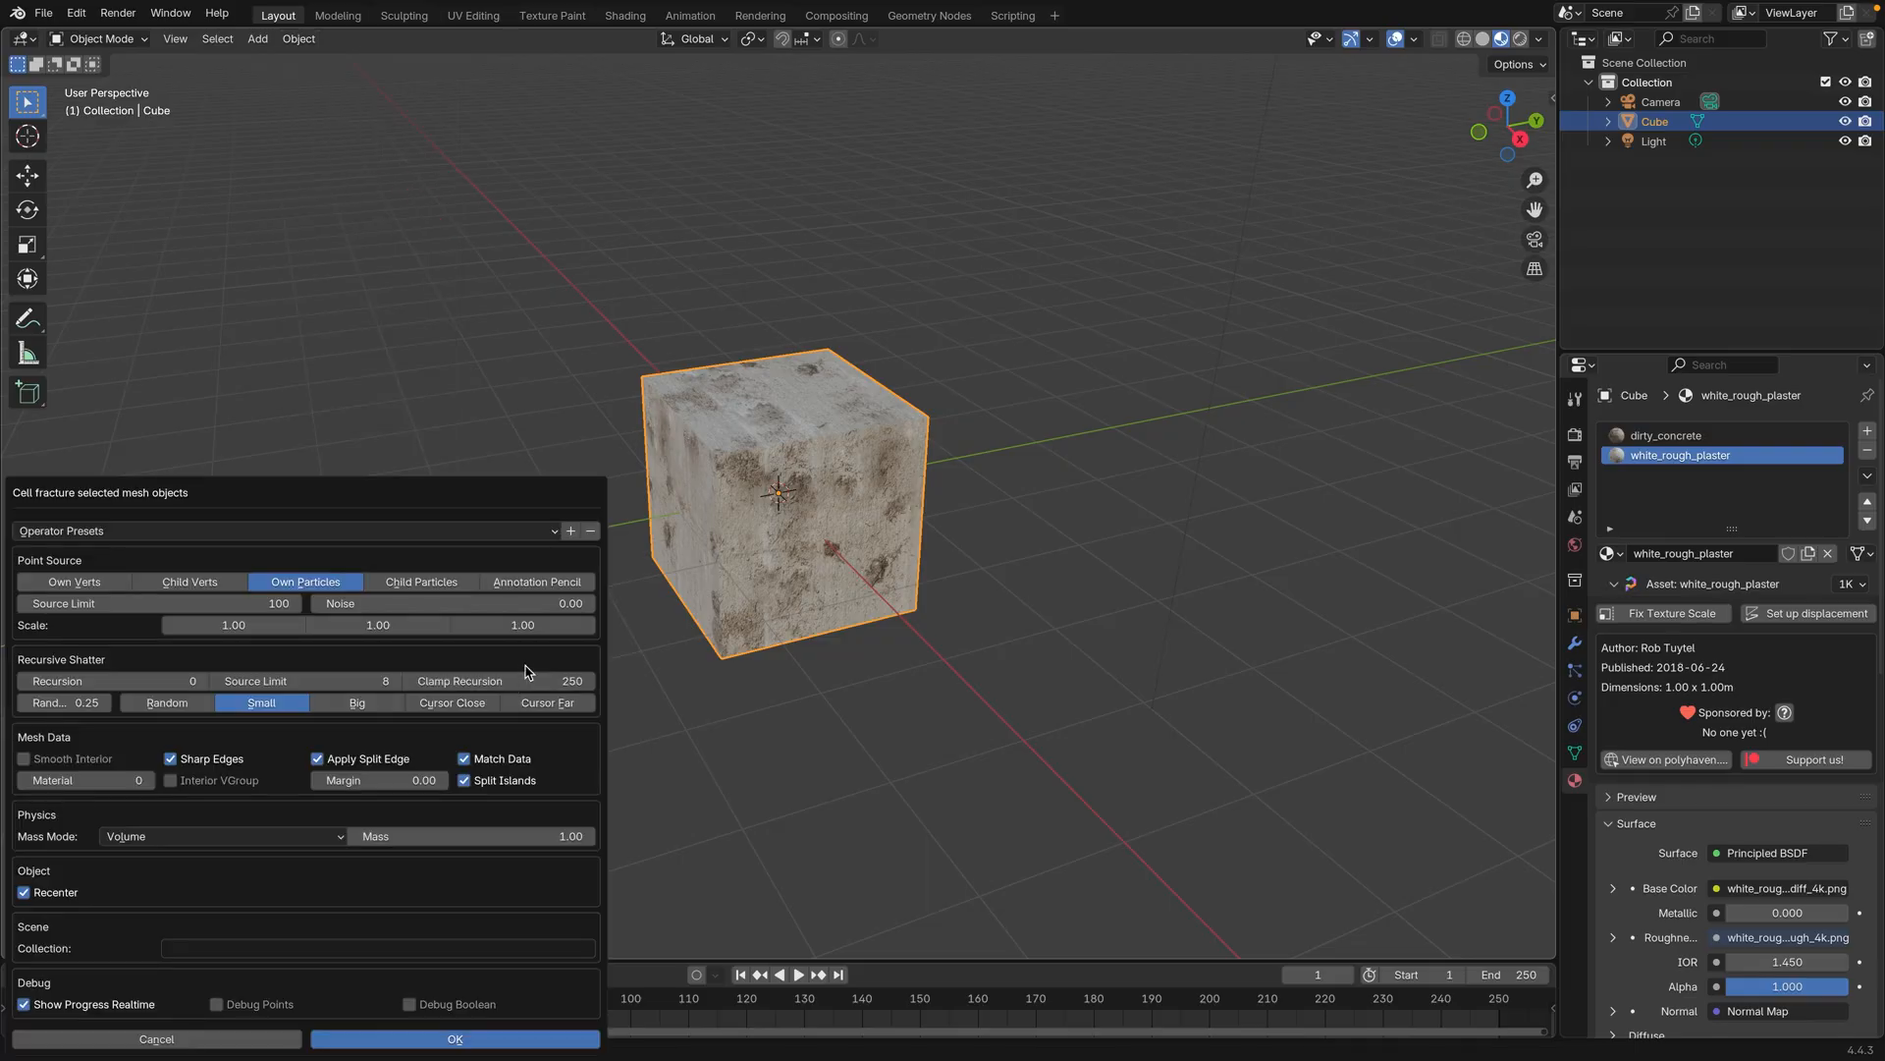
pyautogui.moveTo(420, 489); pyautogui.dragTo(509, 298)
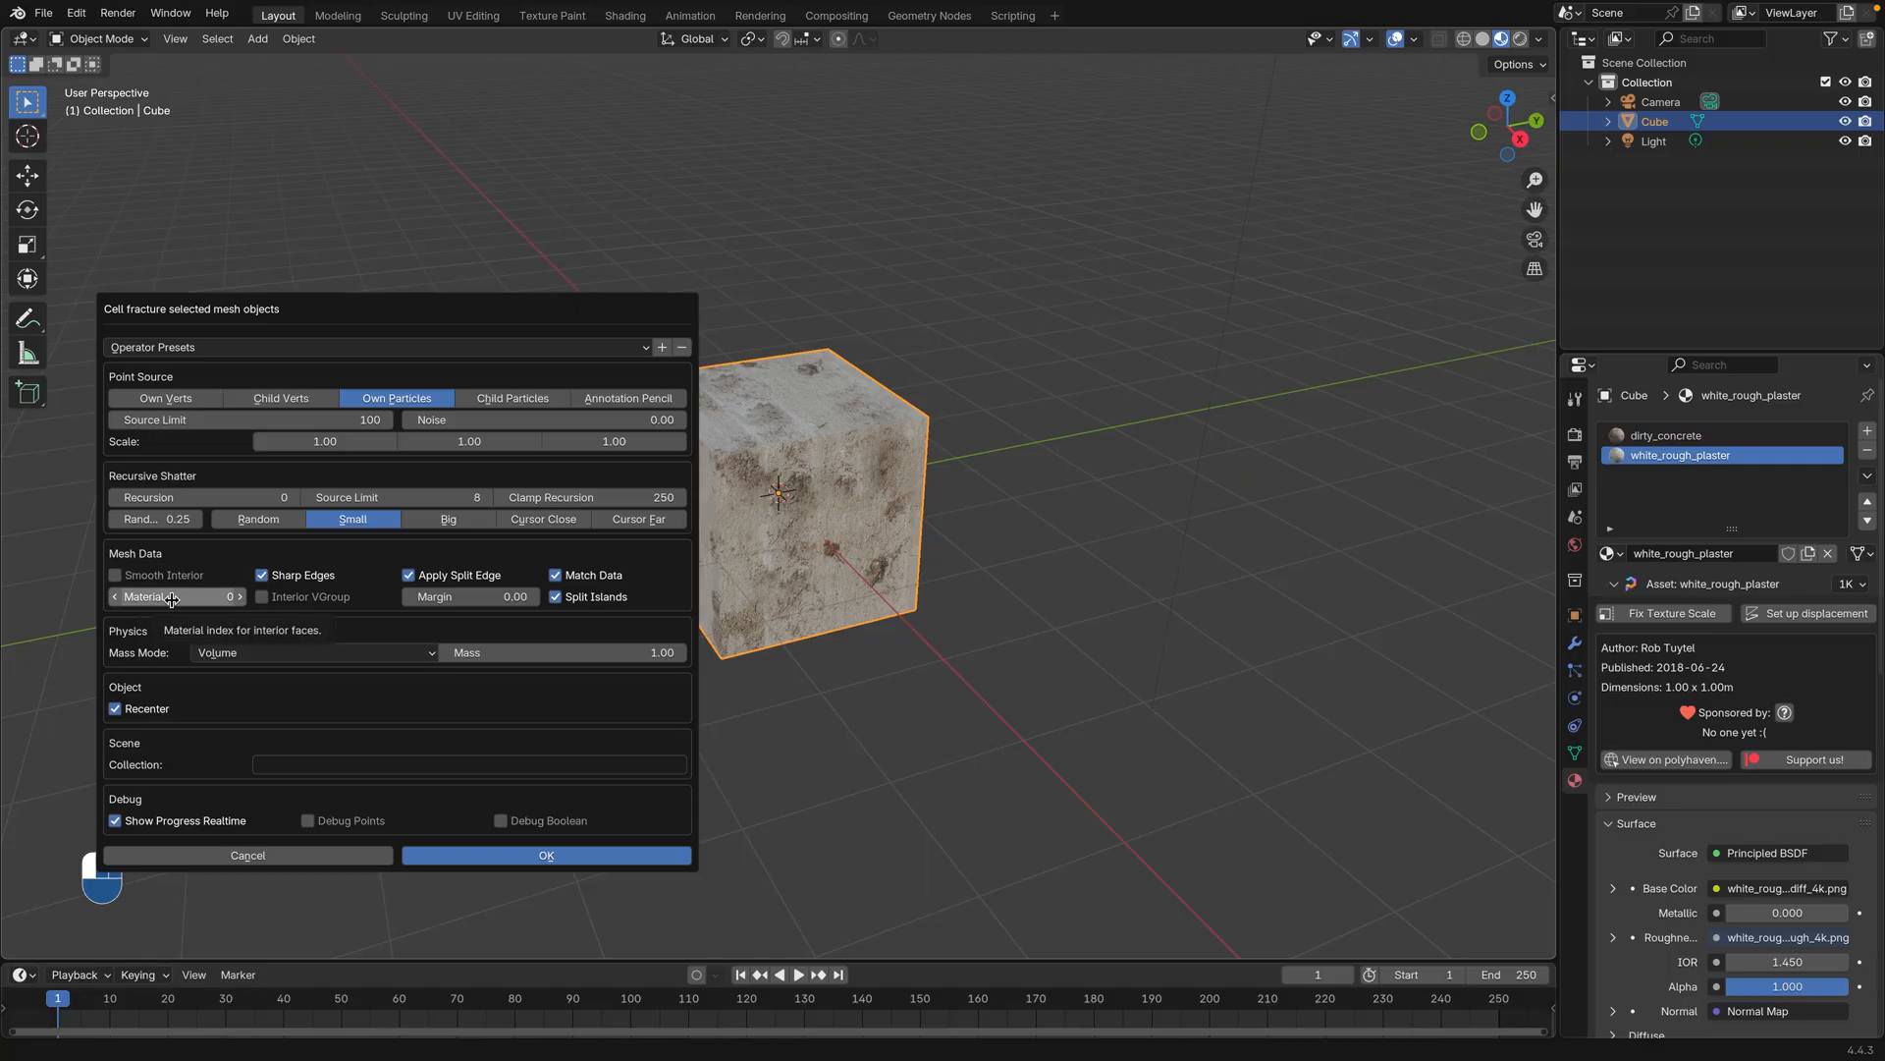
pyautogui.click(240, 598)
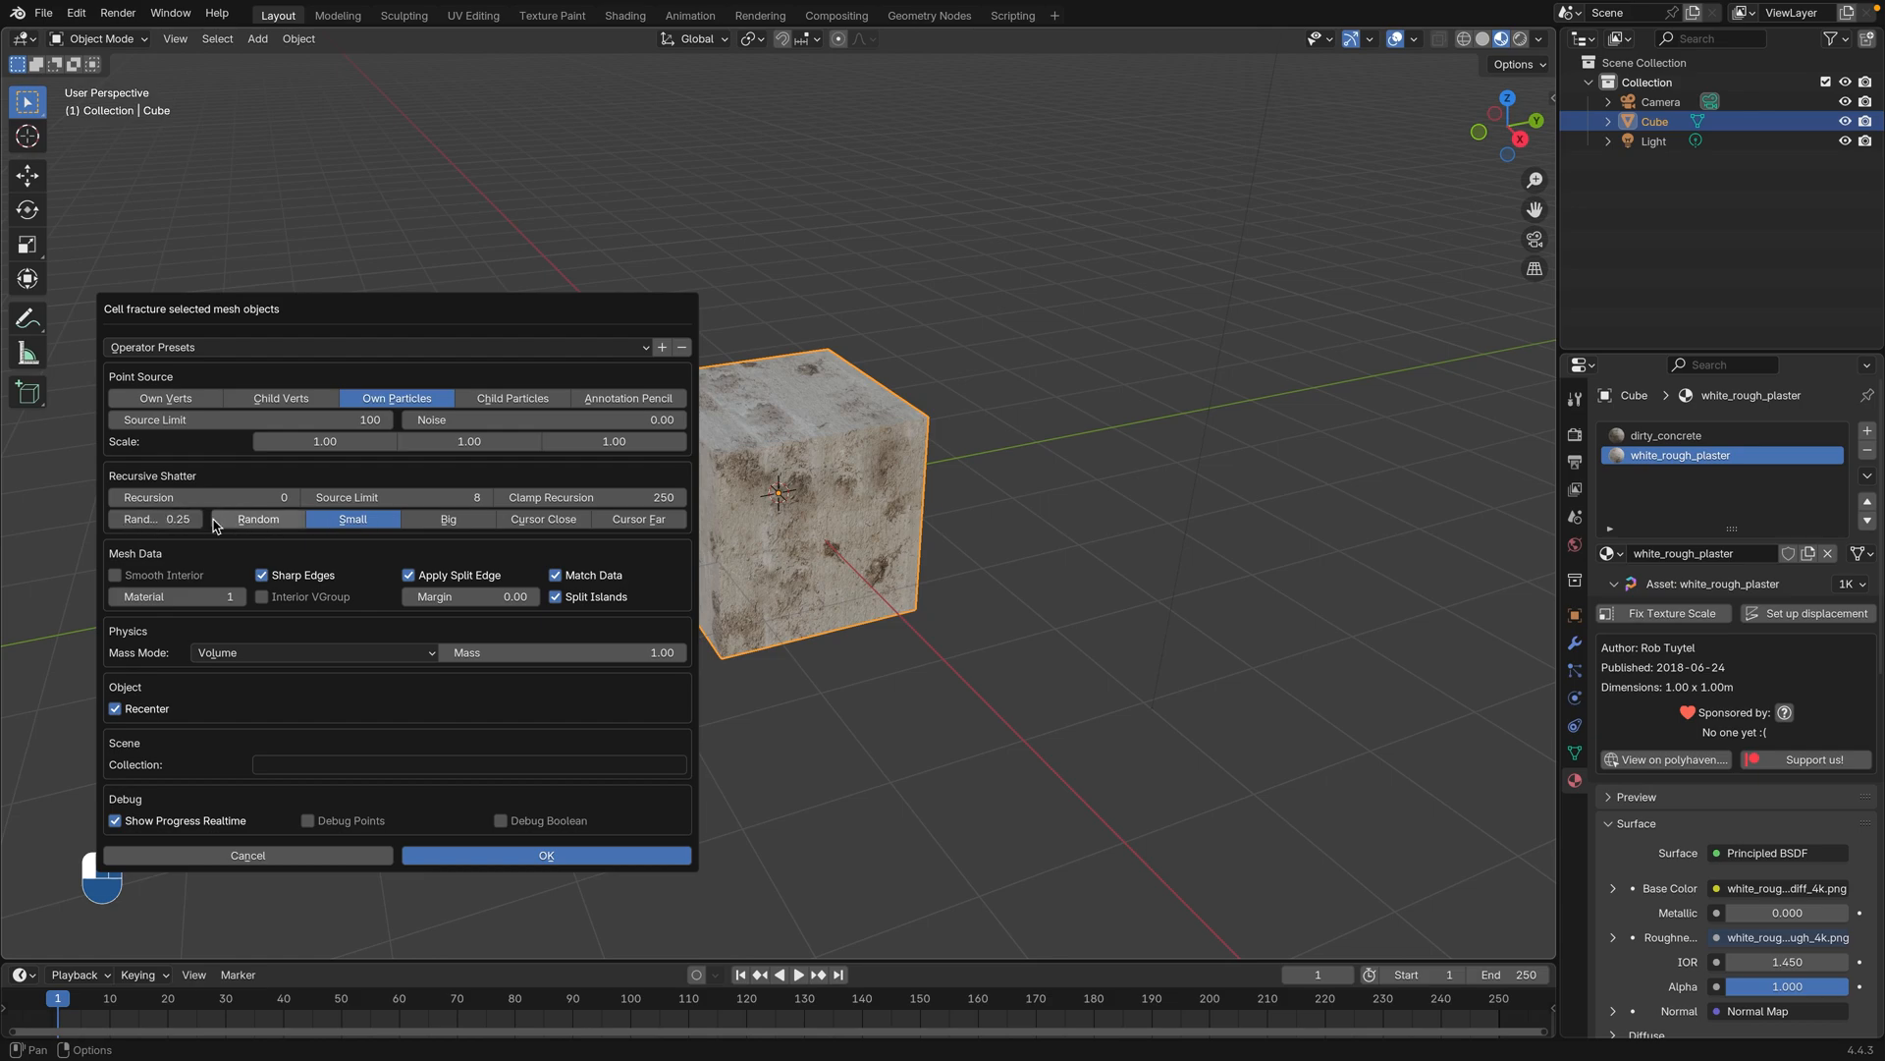
pyautogui.click(543, 857)
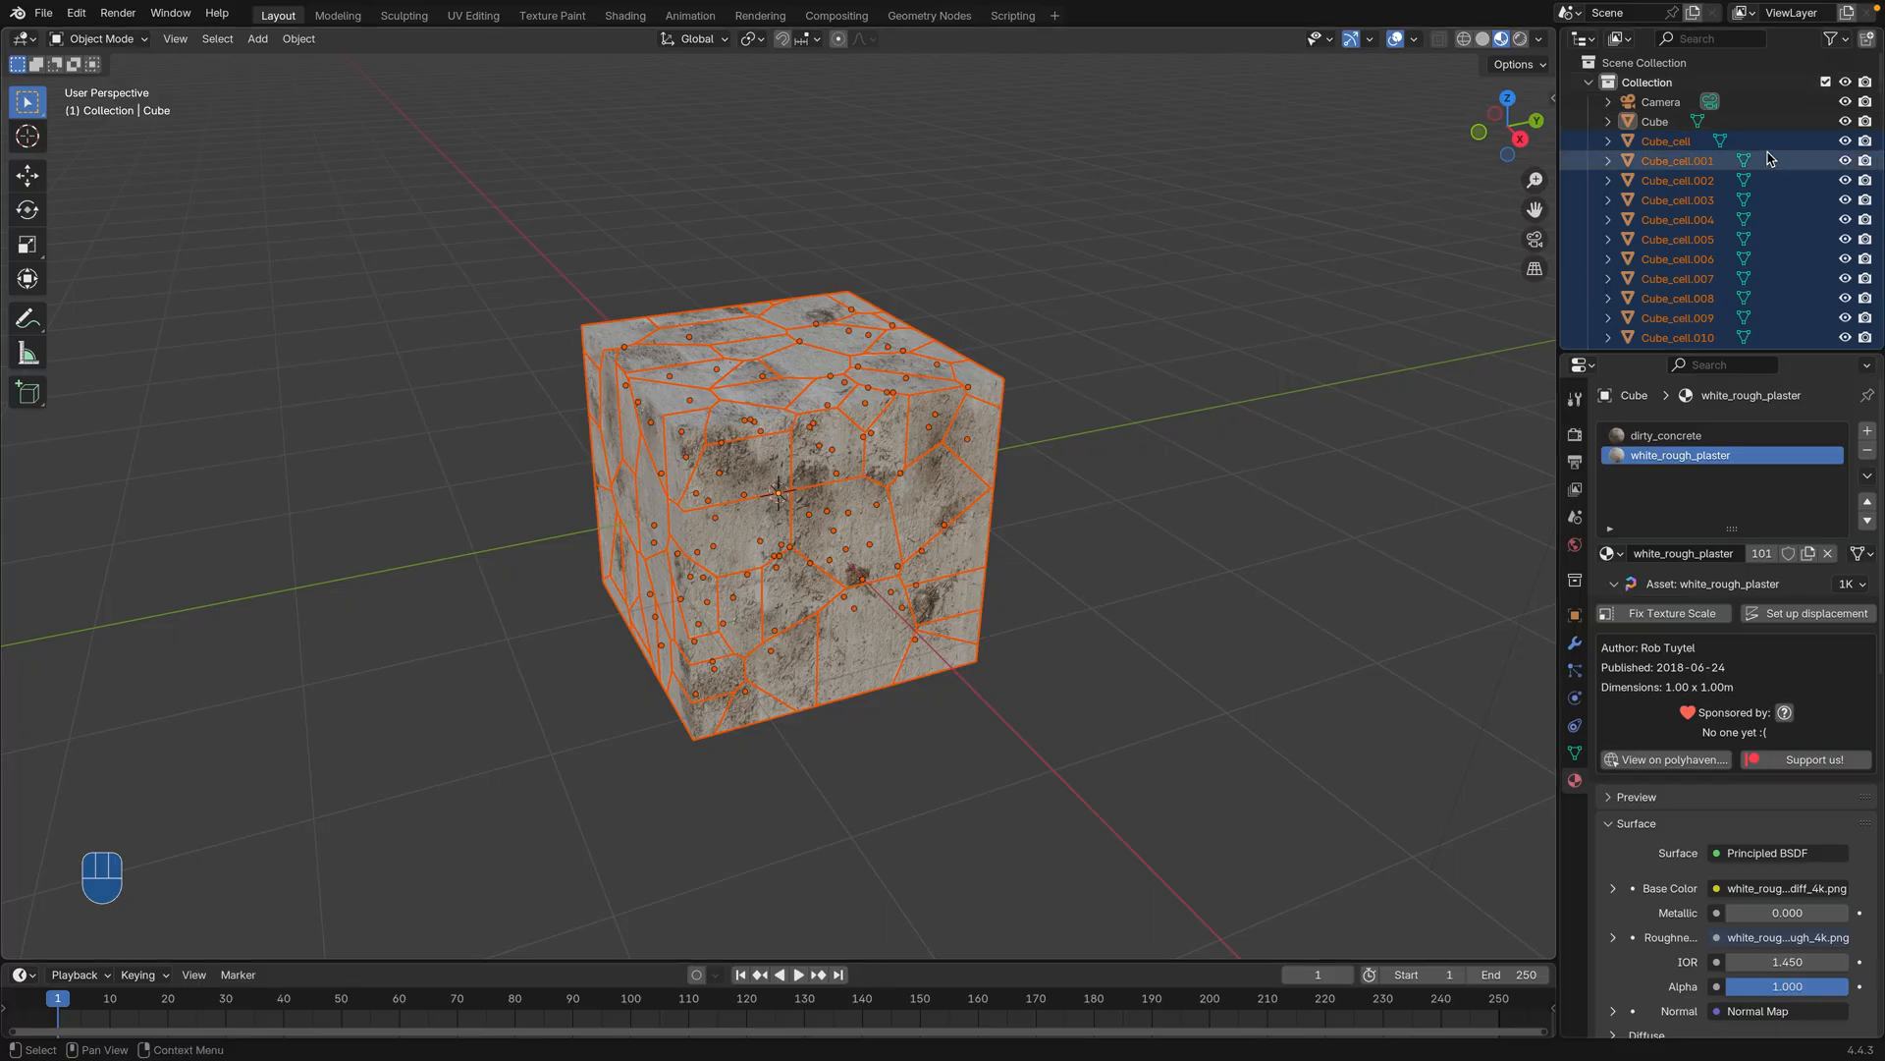
# Step: Move the original cube away from its fractured cells by about 1 m in X, 2.8 m in Y and 0.4 m in Z, and undo the move
pyautogui.moveTo(1878, 83)
pyautogui.mouseDown()
pyautogui.moveTo(1860, 270)
pyautogui.moveTo(1878, 339)
pyautogui.moveTo(1865, 70)
pyautogui.mouseUp()
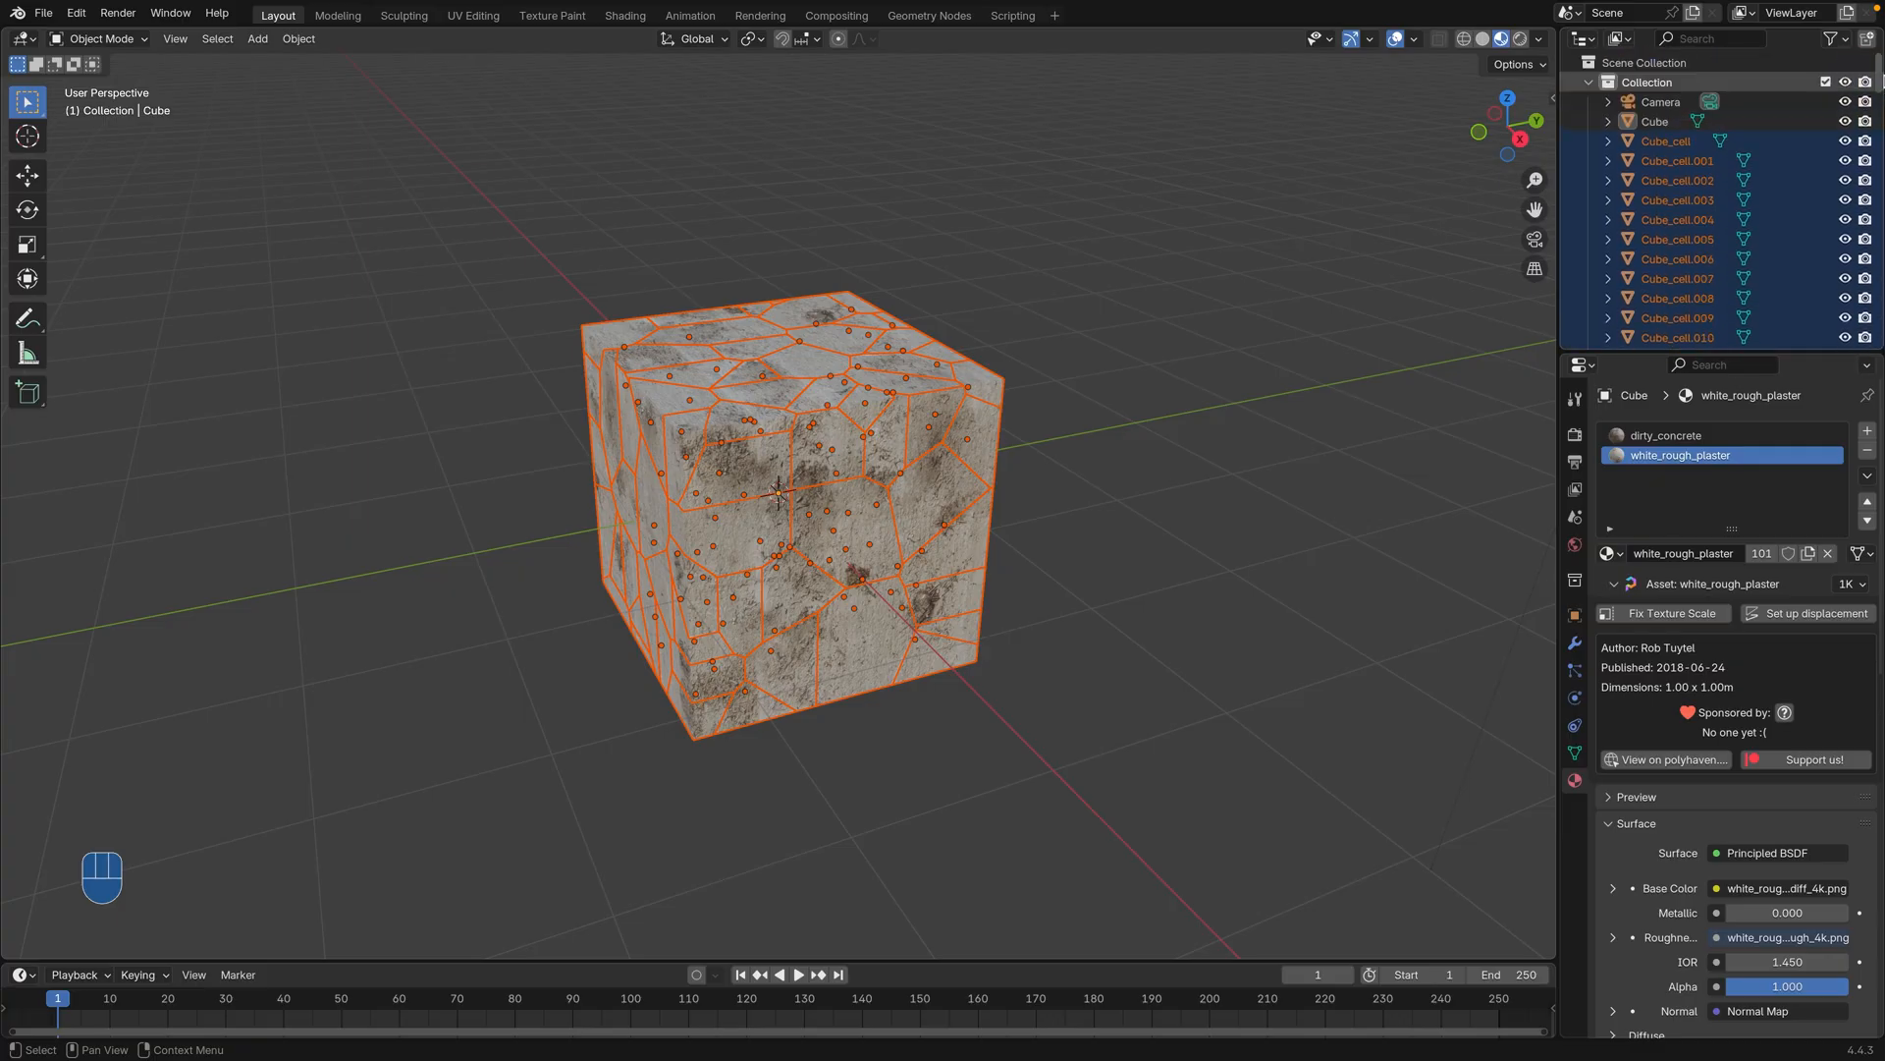
pyautogui.click(1659, 126)
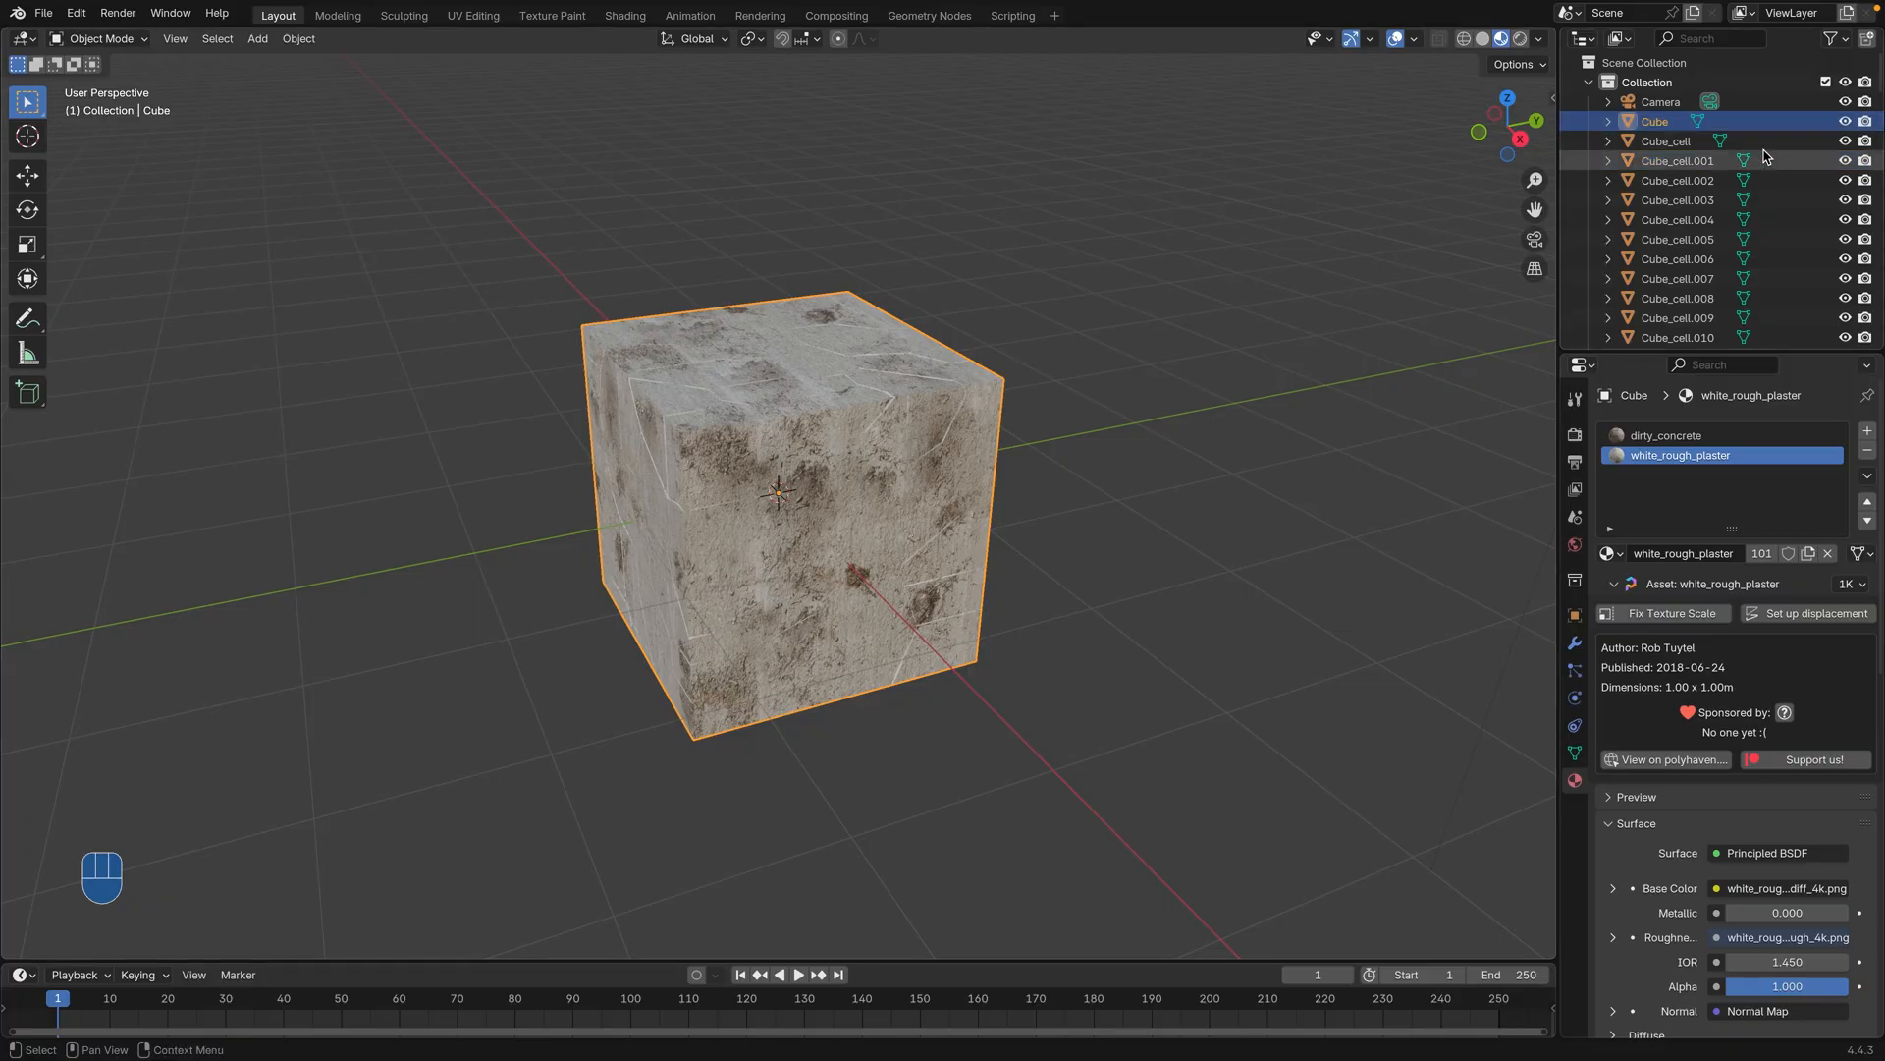
pyautogui.press('g')
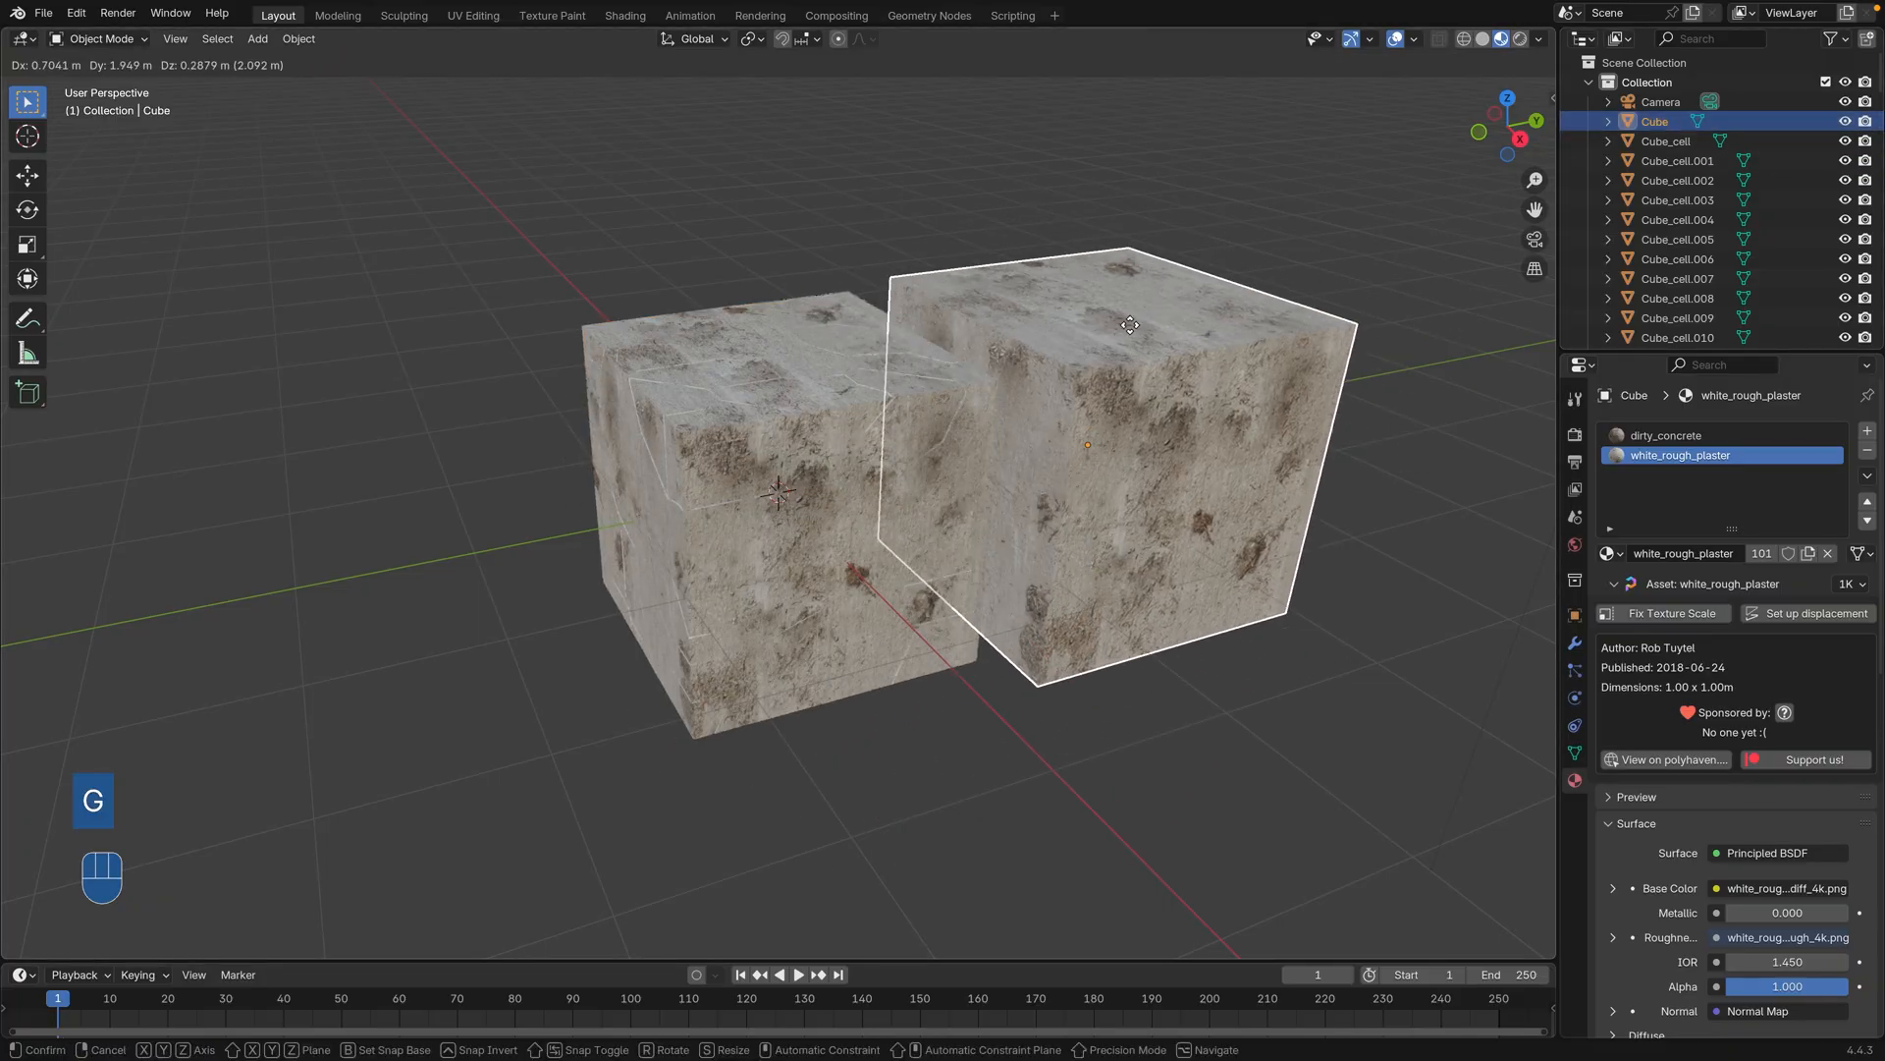
pyautogui.click(1276, 285)
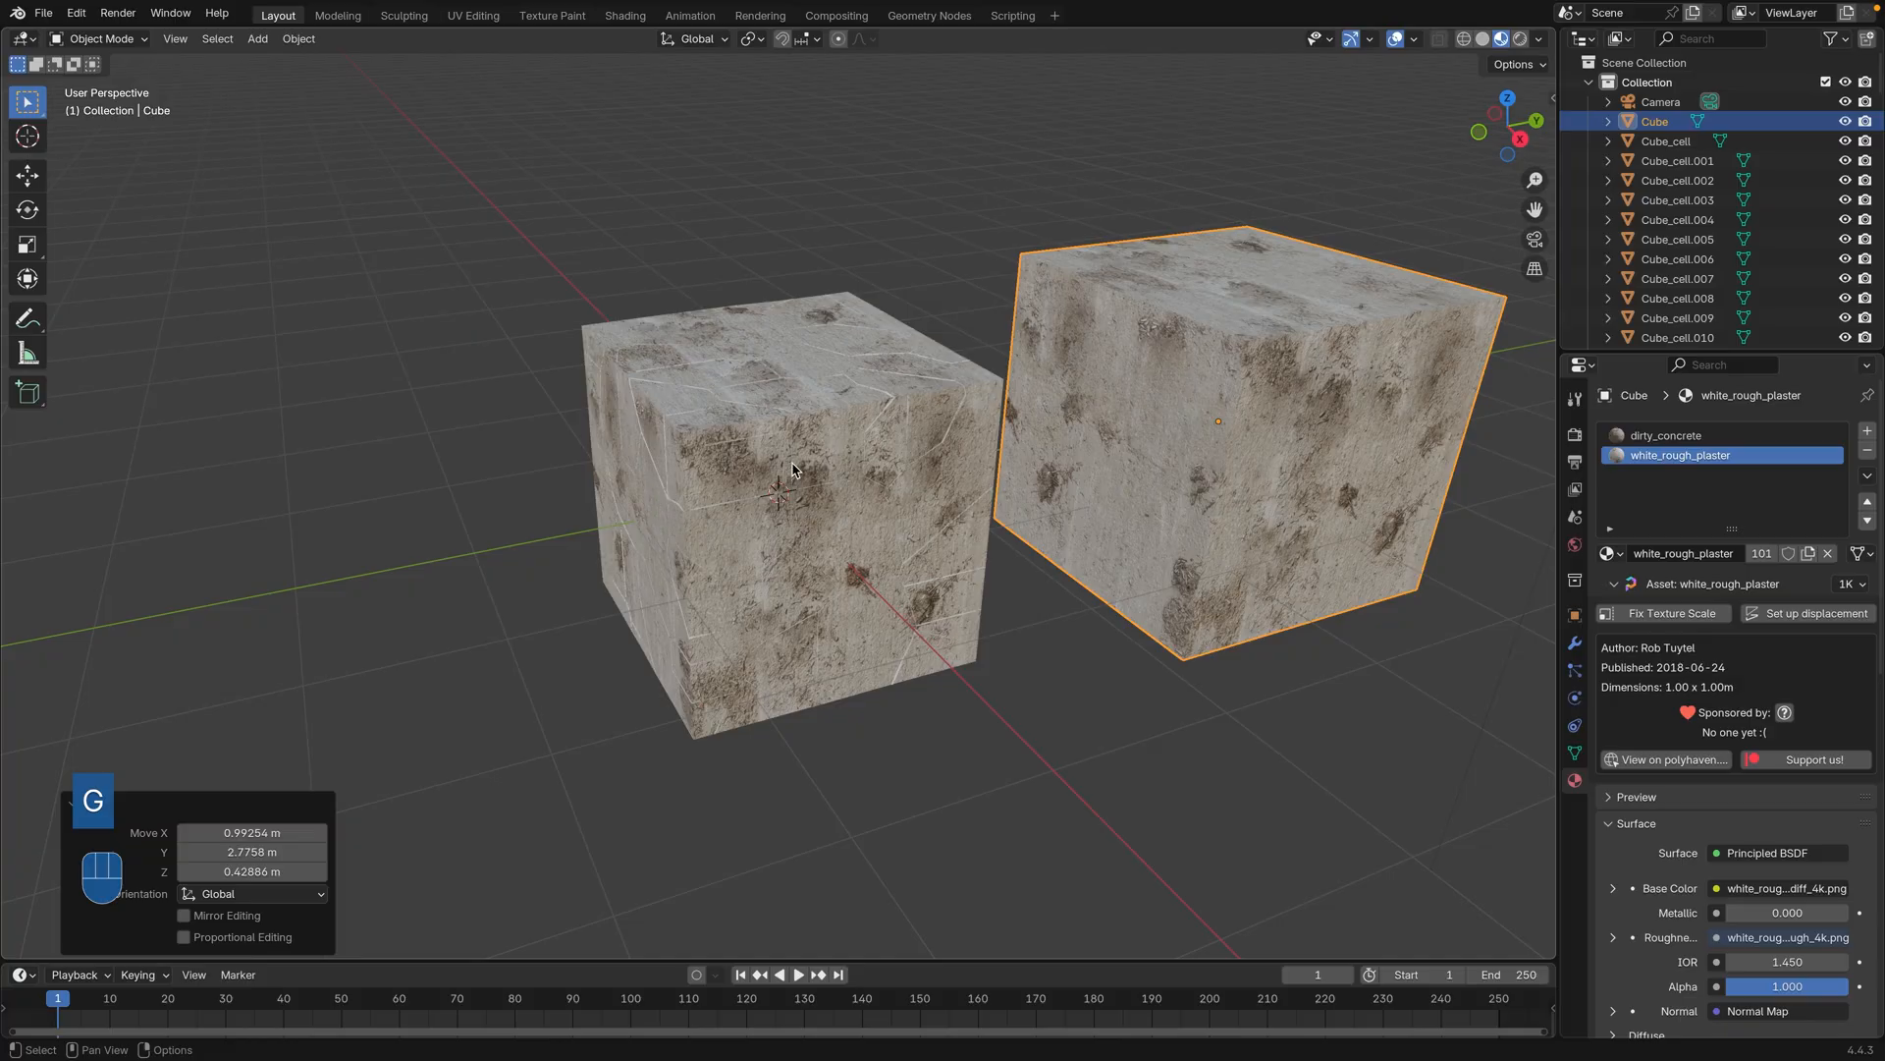
pyautogui.press('super+z')
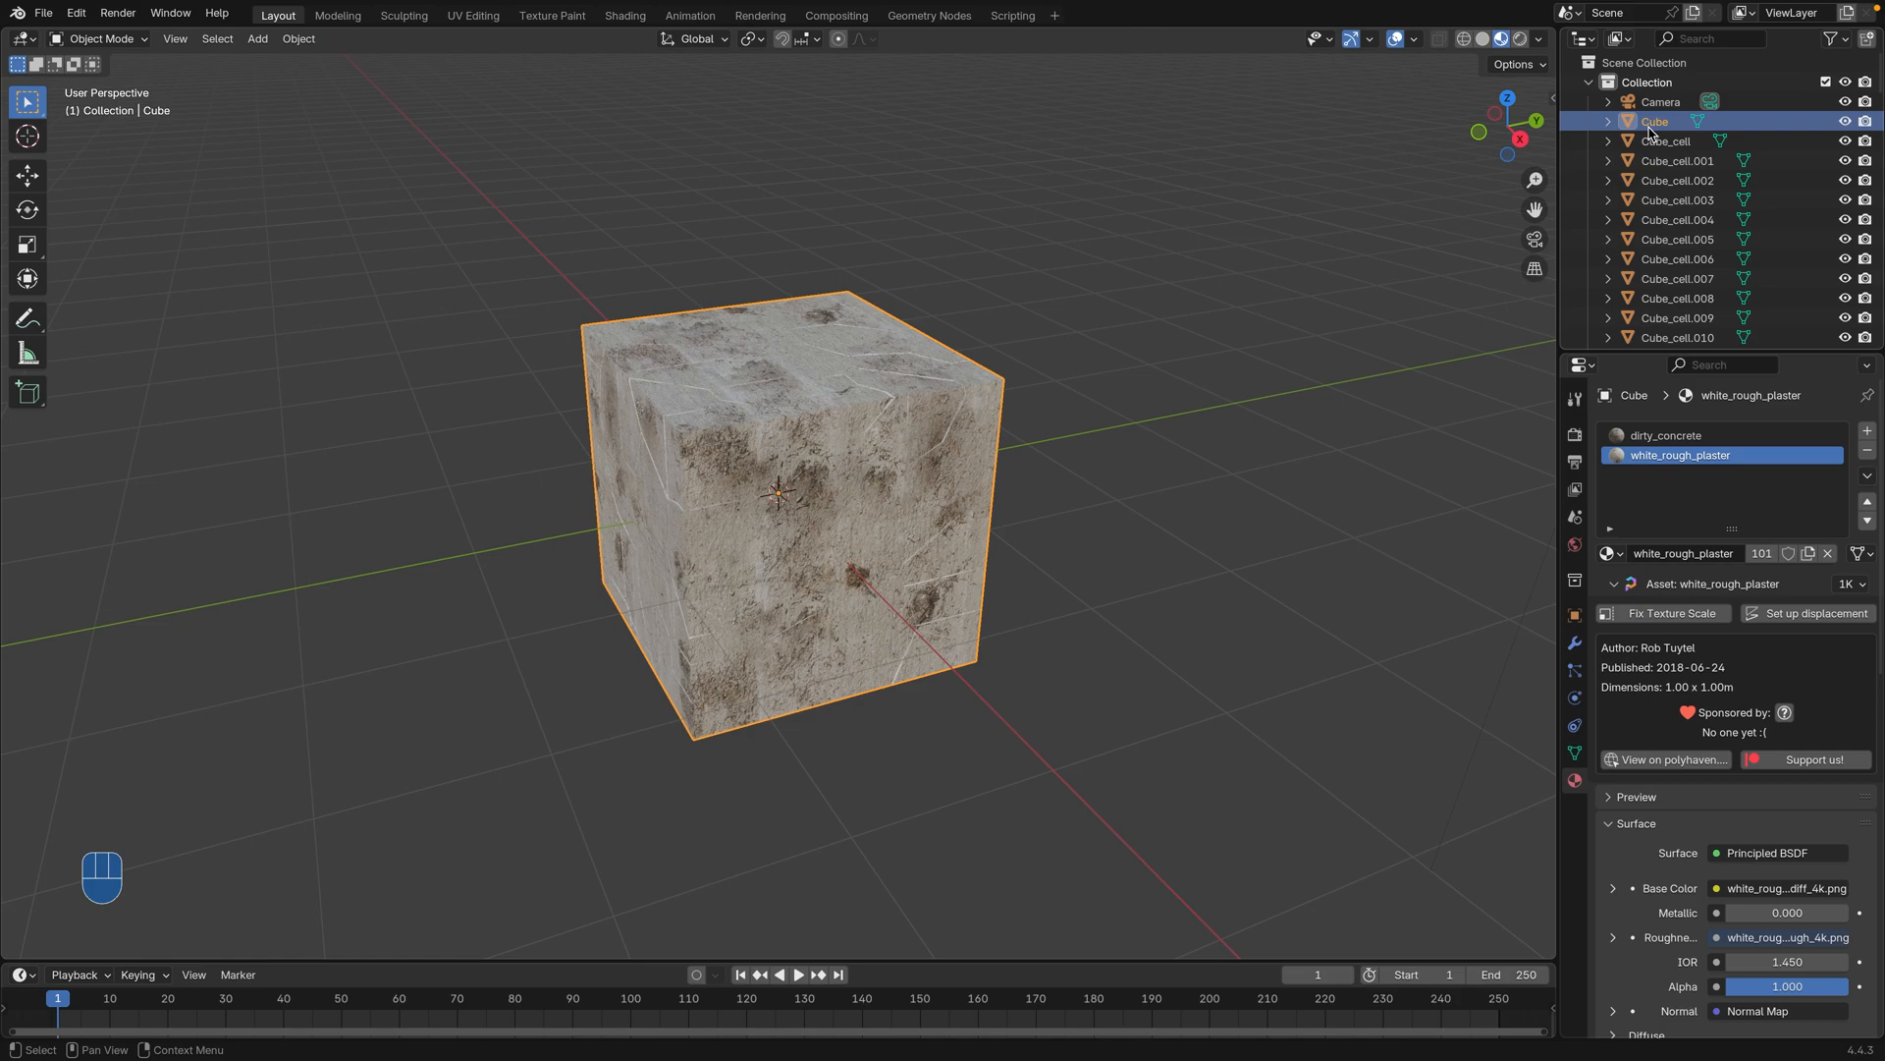
# Step: Delete the original cube and move all of its fractured cells into a new collection named Parts
pyautogui.press('Delete')
pyautogui.click(1681, 127)
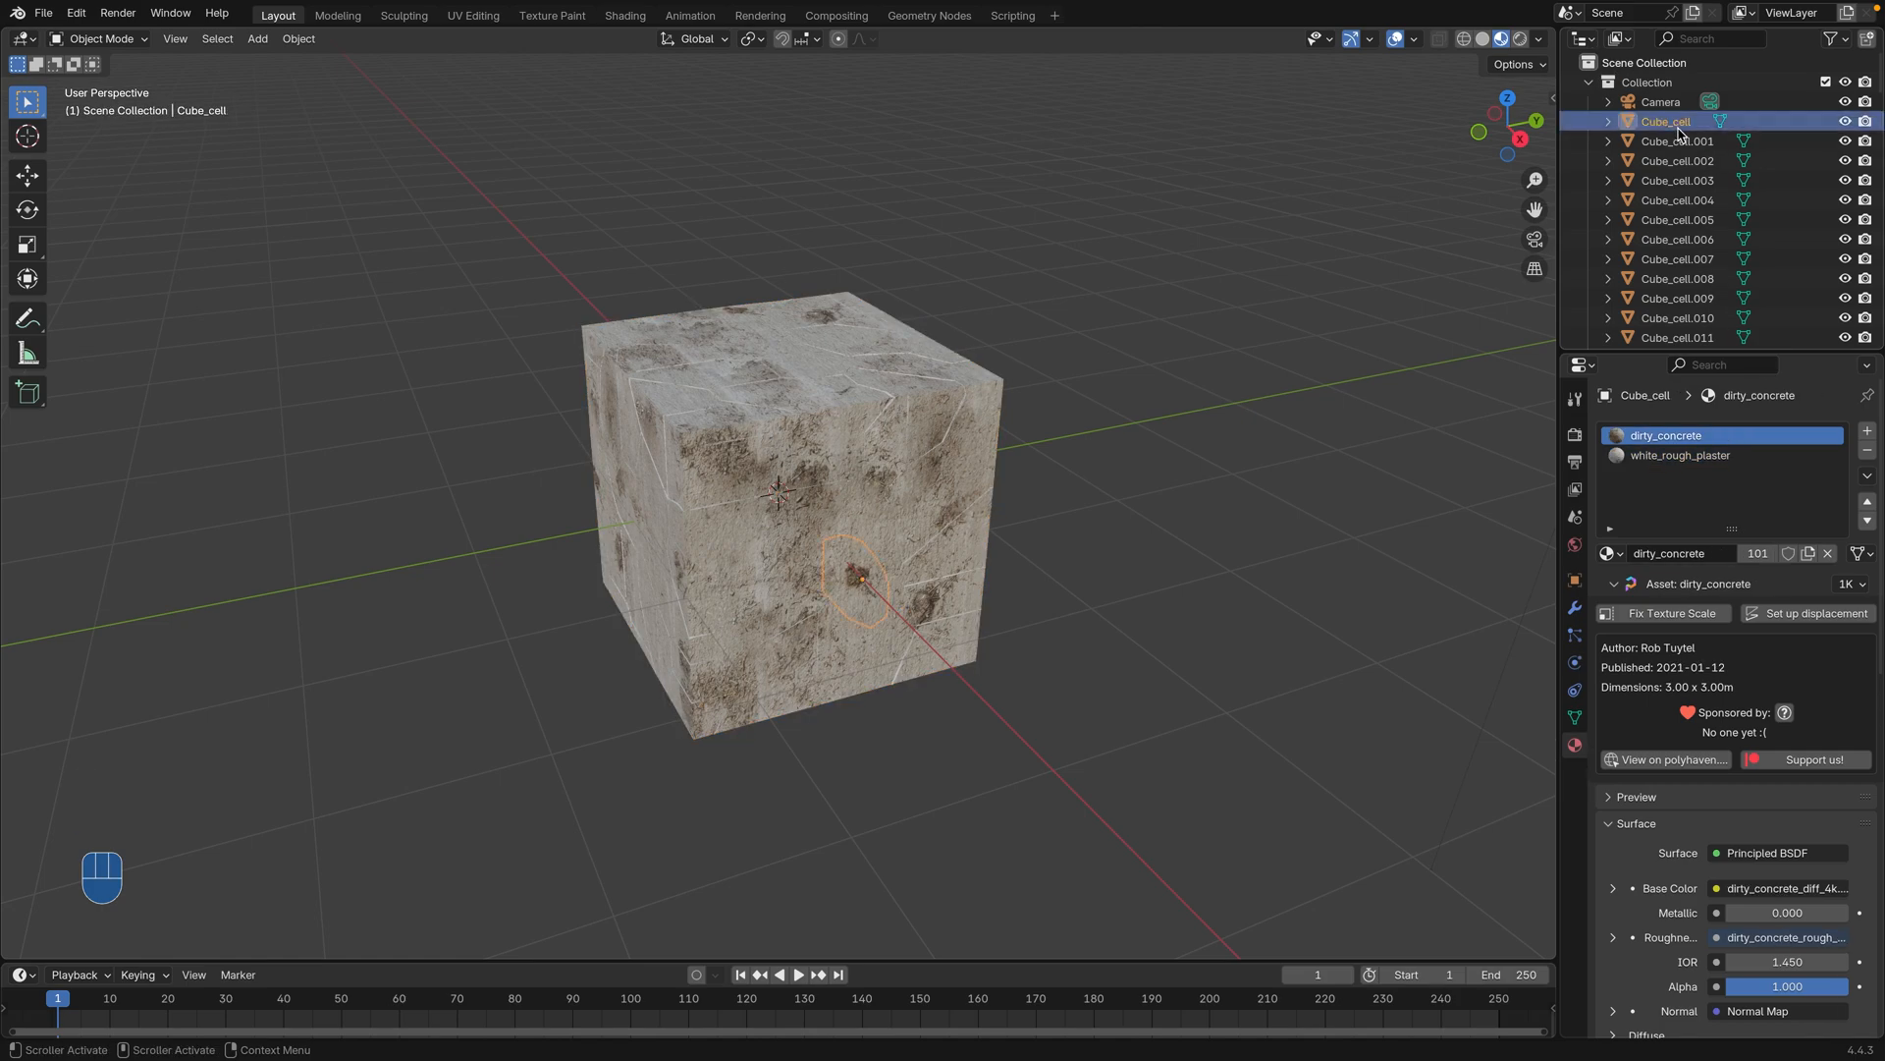
pyautogui.moveTo(1880, 86); pyautogui.dragTo(1882, 340)
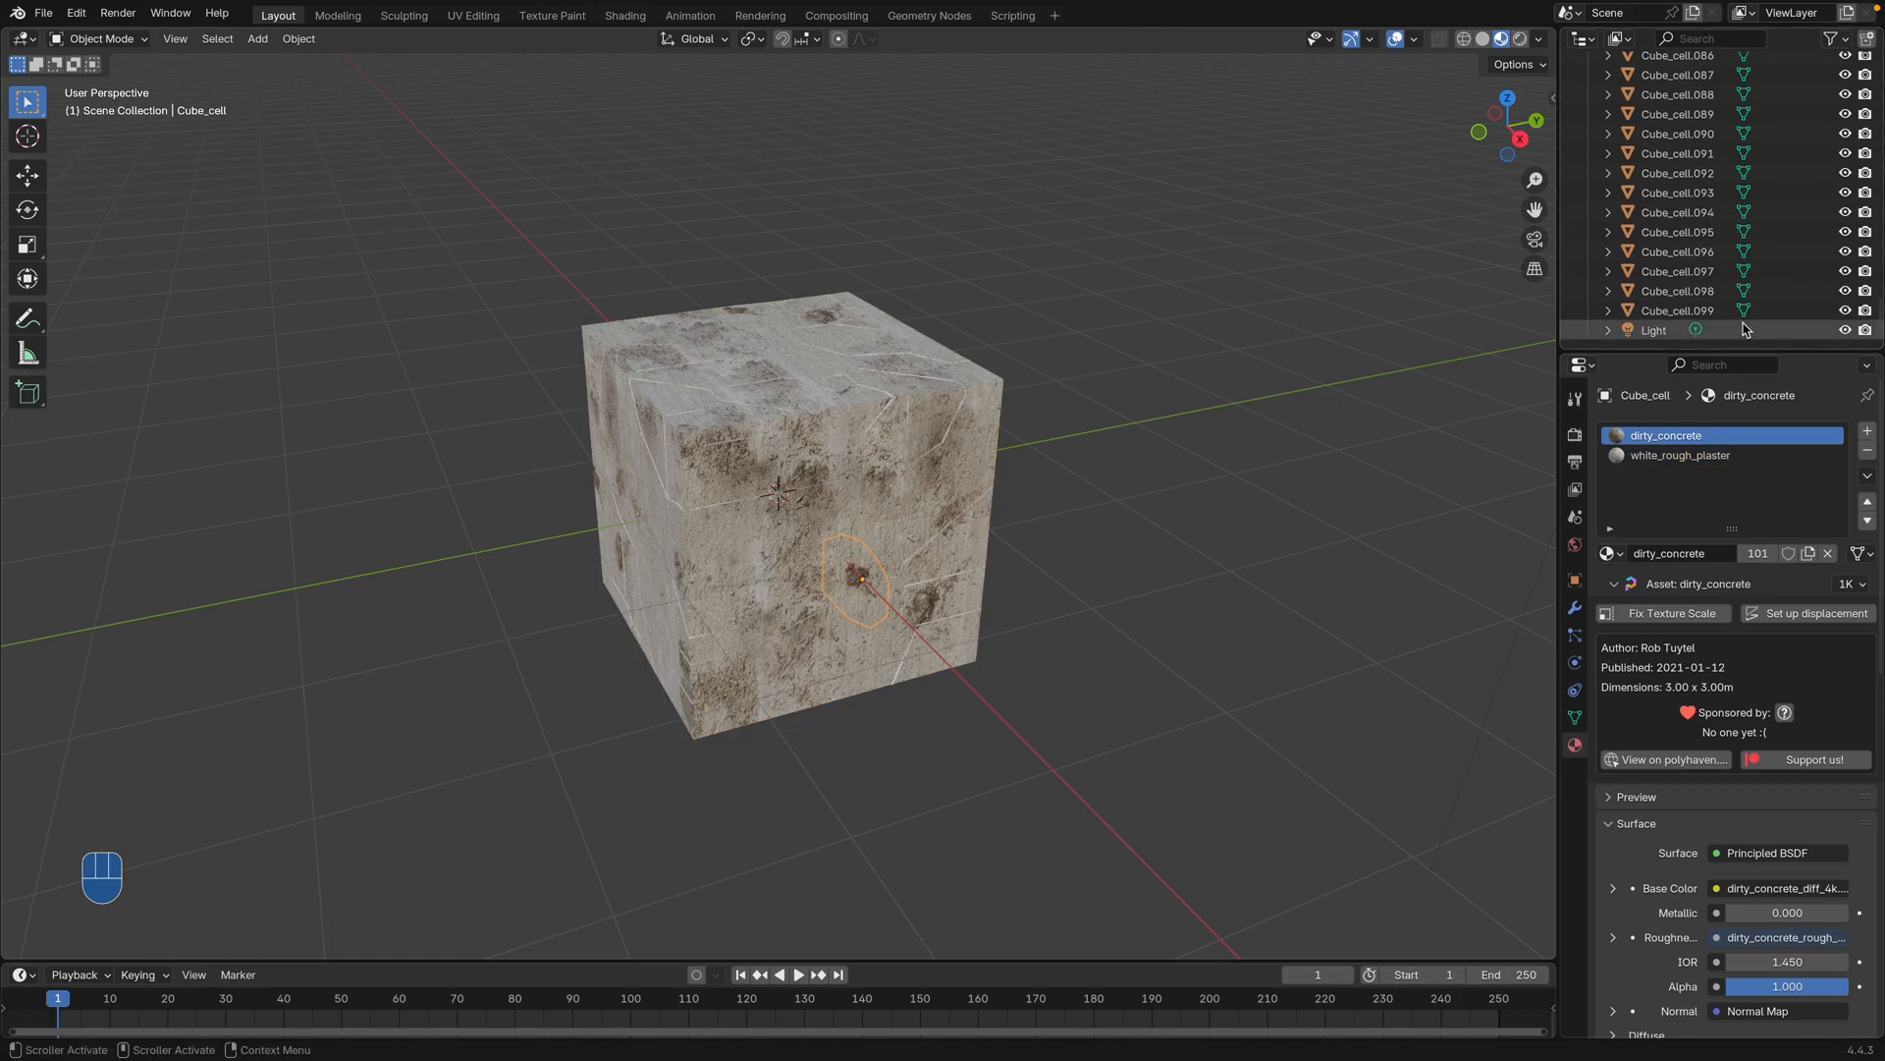
pyautogui.keyDown('shift'); pyautogui.click(1682, 310); pyautogui.keyUp('shift')
pyautogui.rightClick(733, 530)
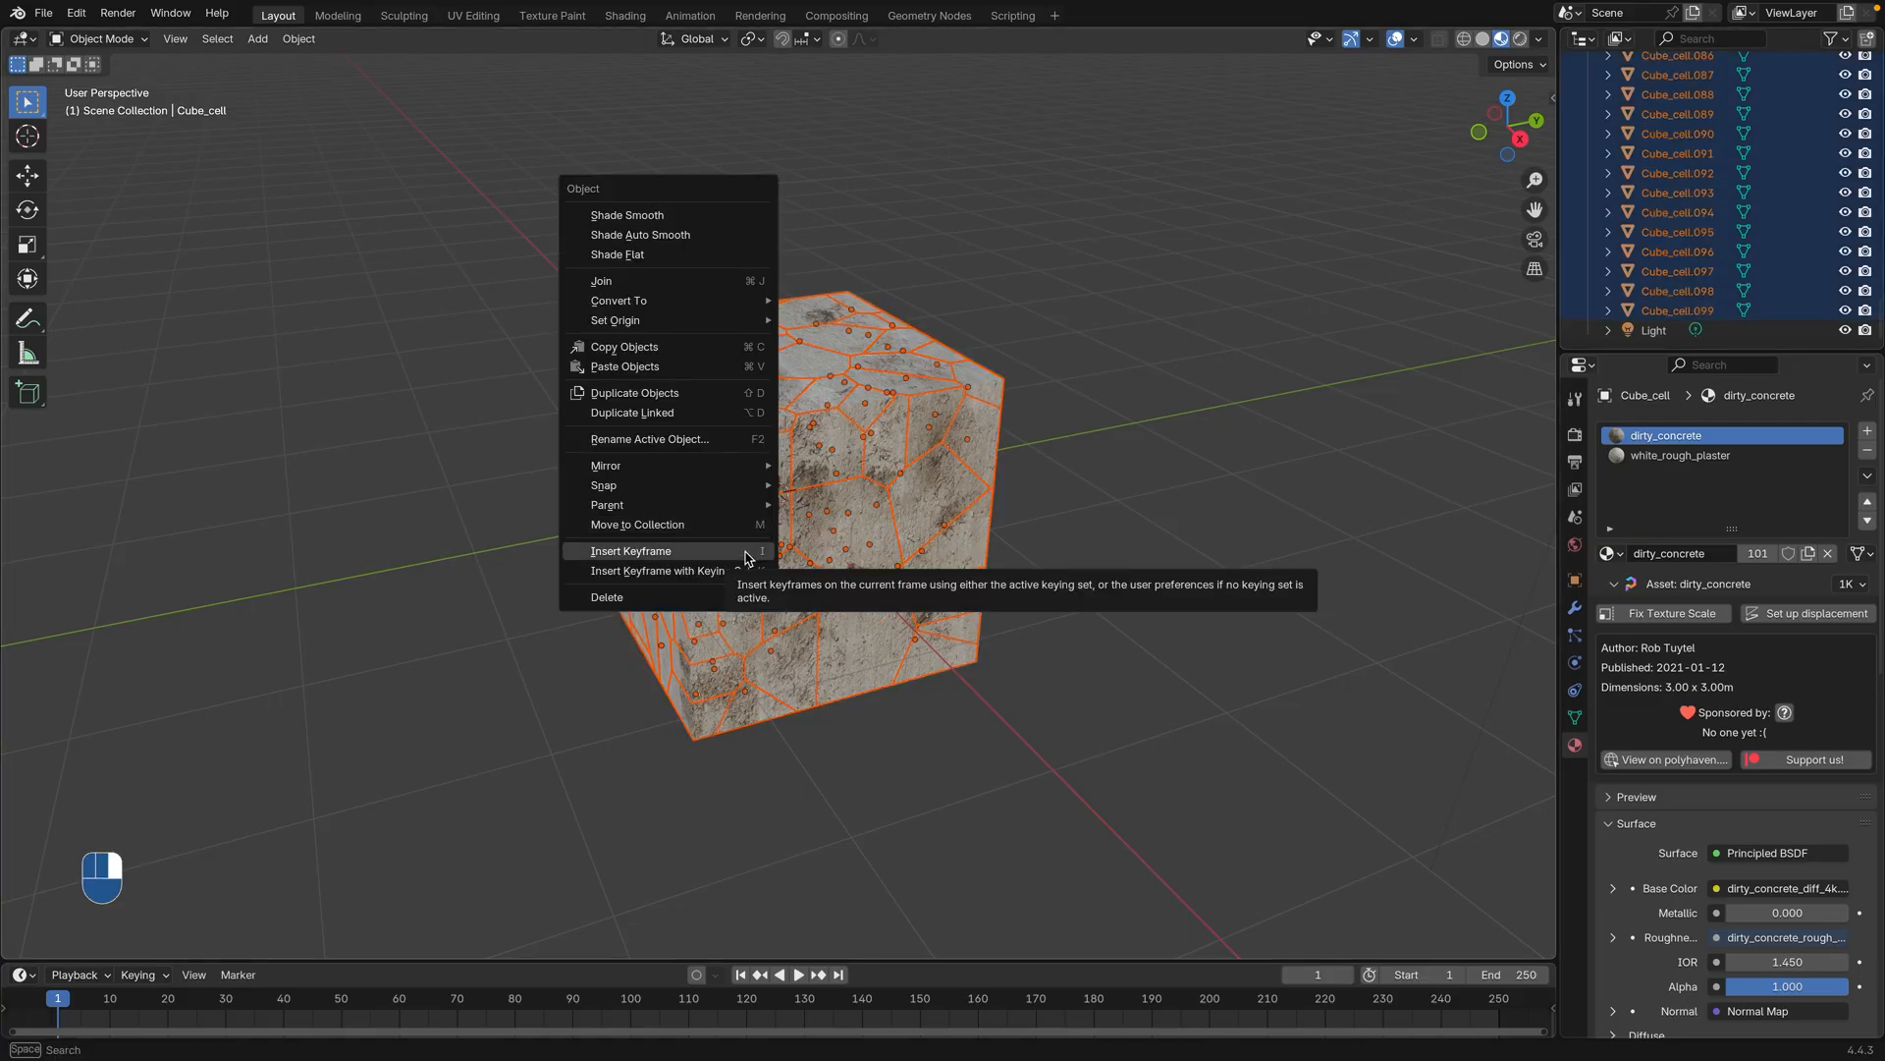
pyautogui.click(718, 526)
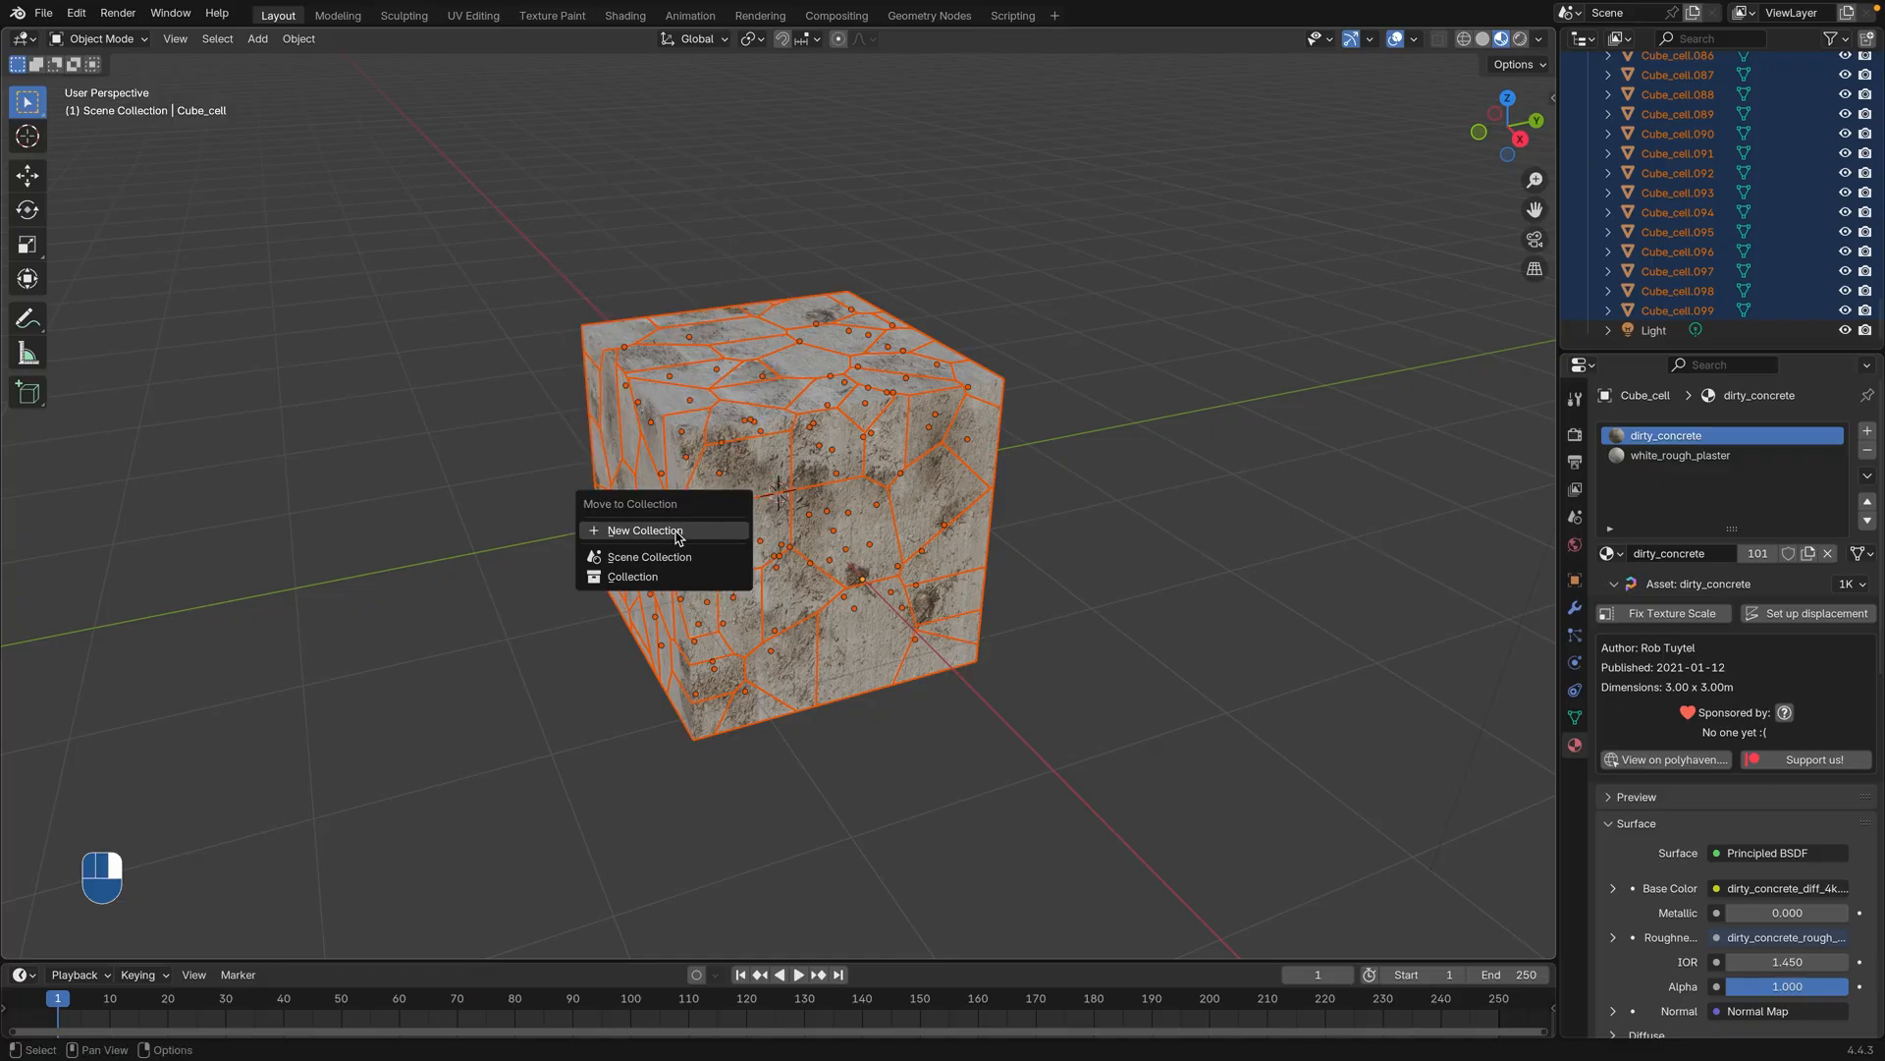
pyautogui.click(676, 532)
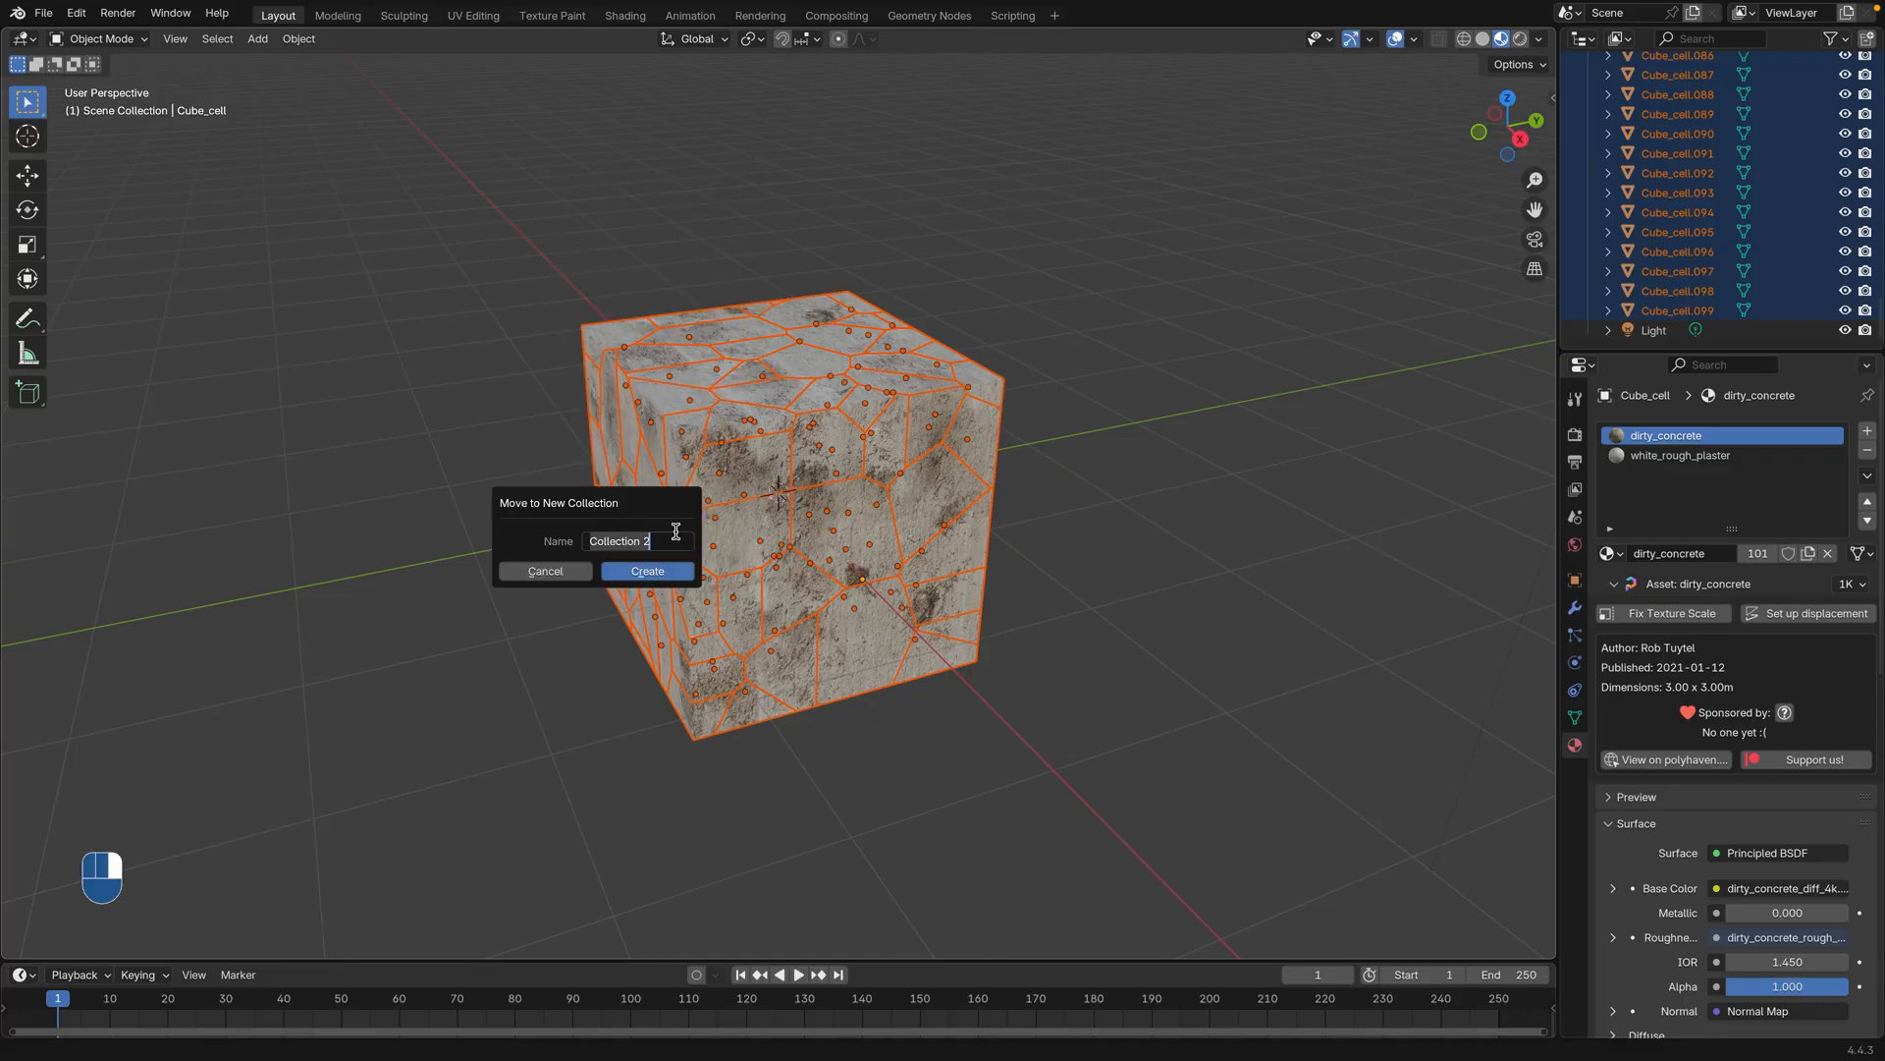
pyautogui.write('Pa')
pyautogui.click(669, 571)
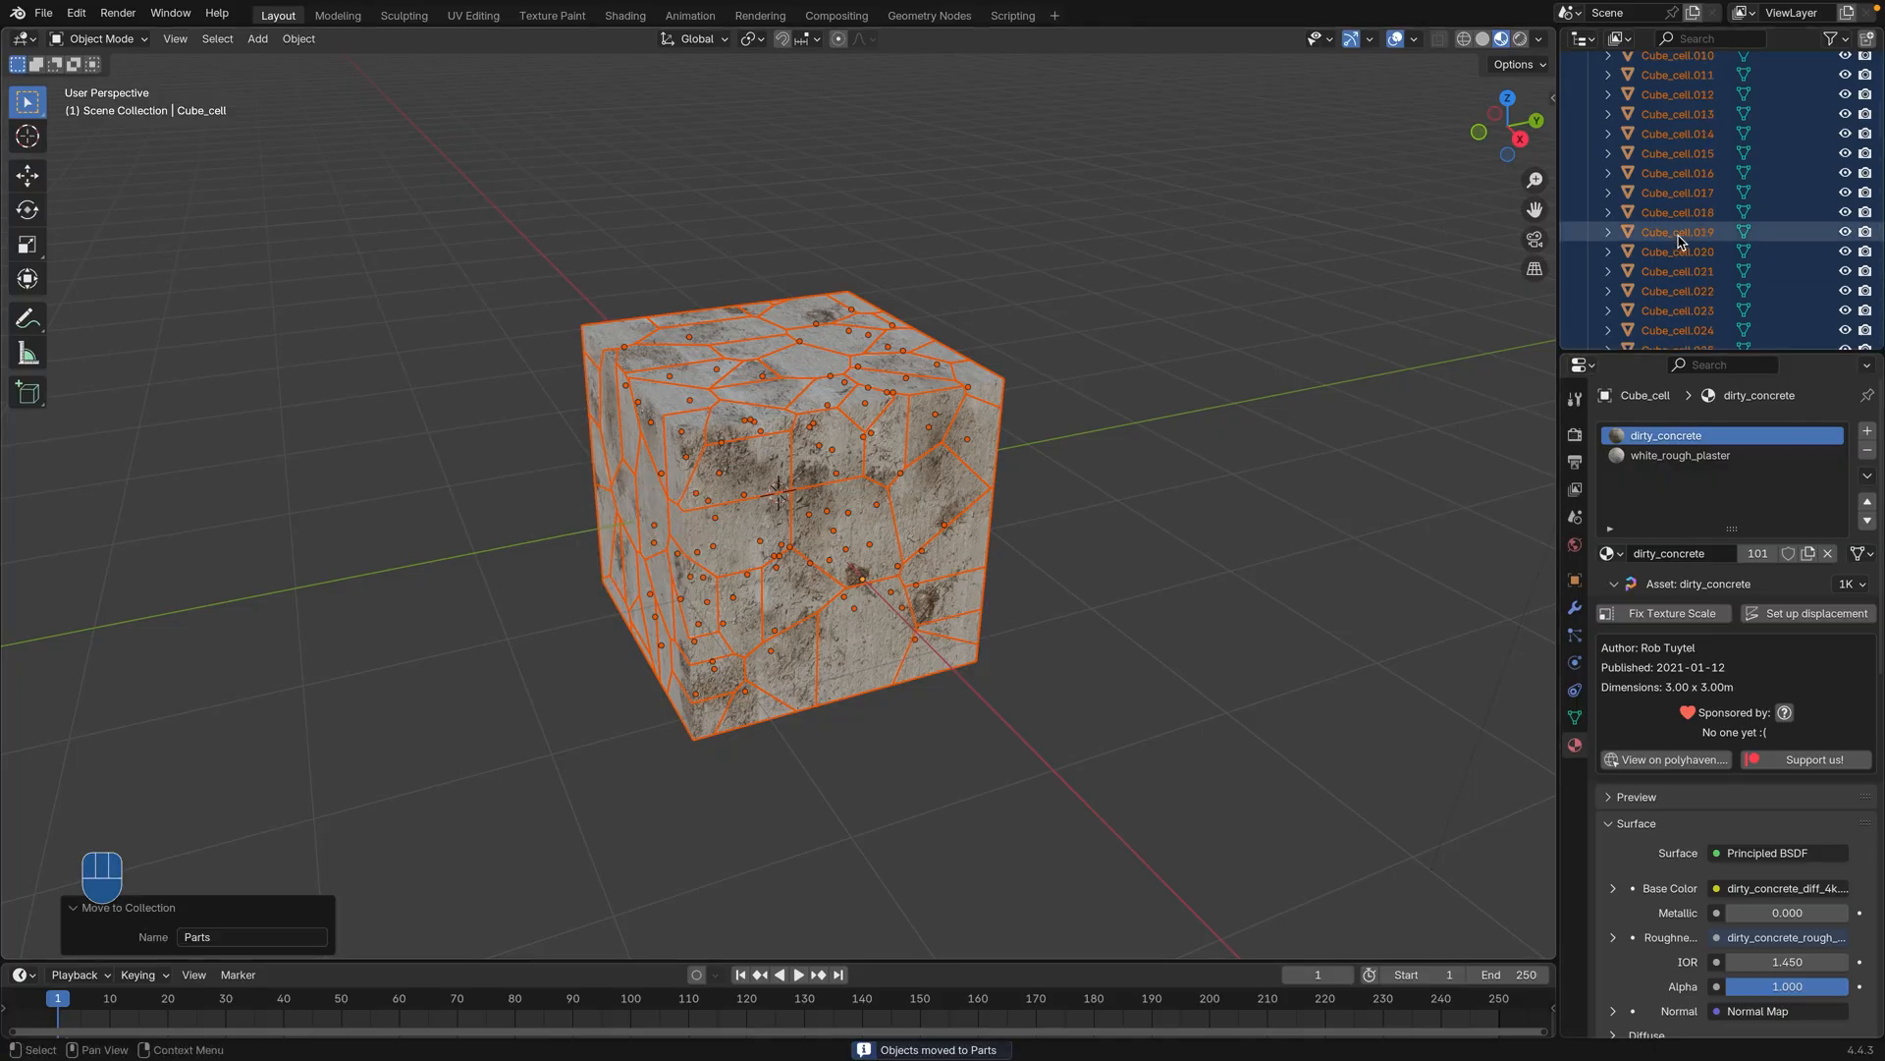
pyautogui.scroll(8, 1679, 241)
pyautogui.click(1589, 141)
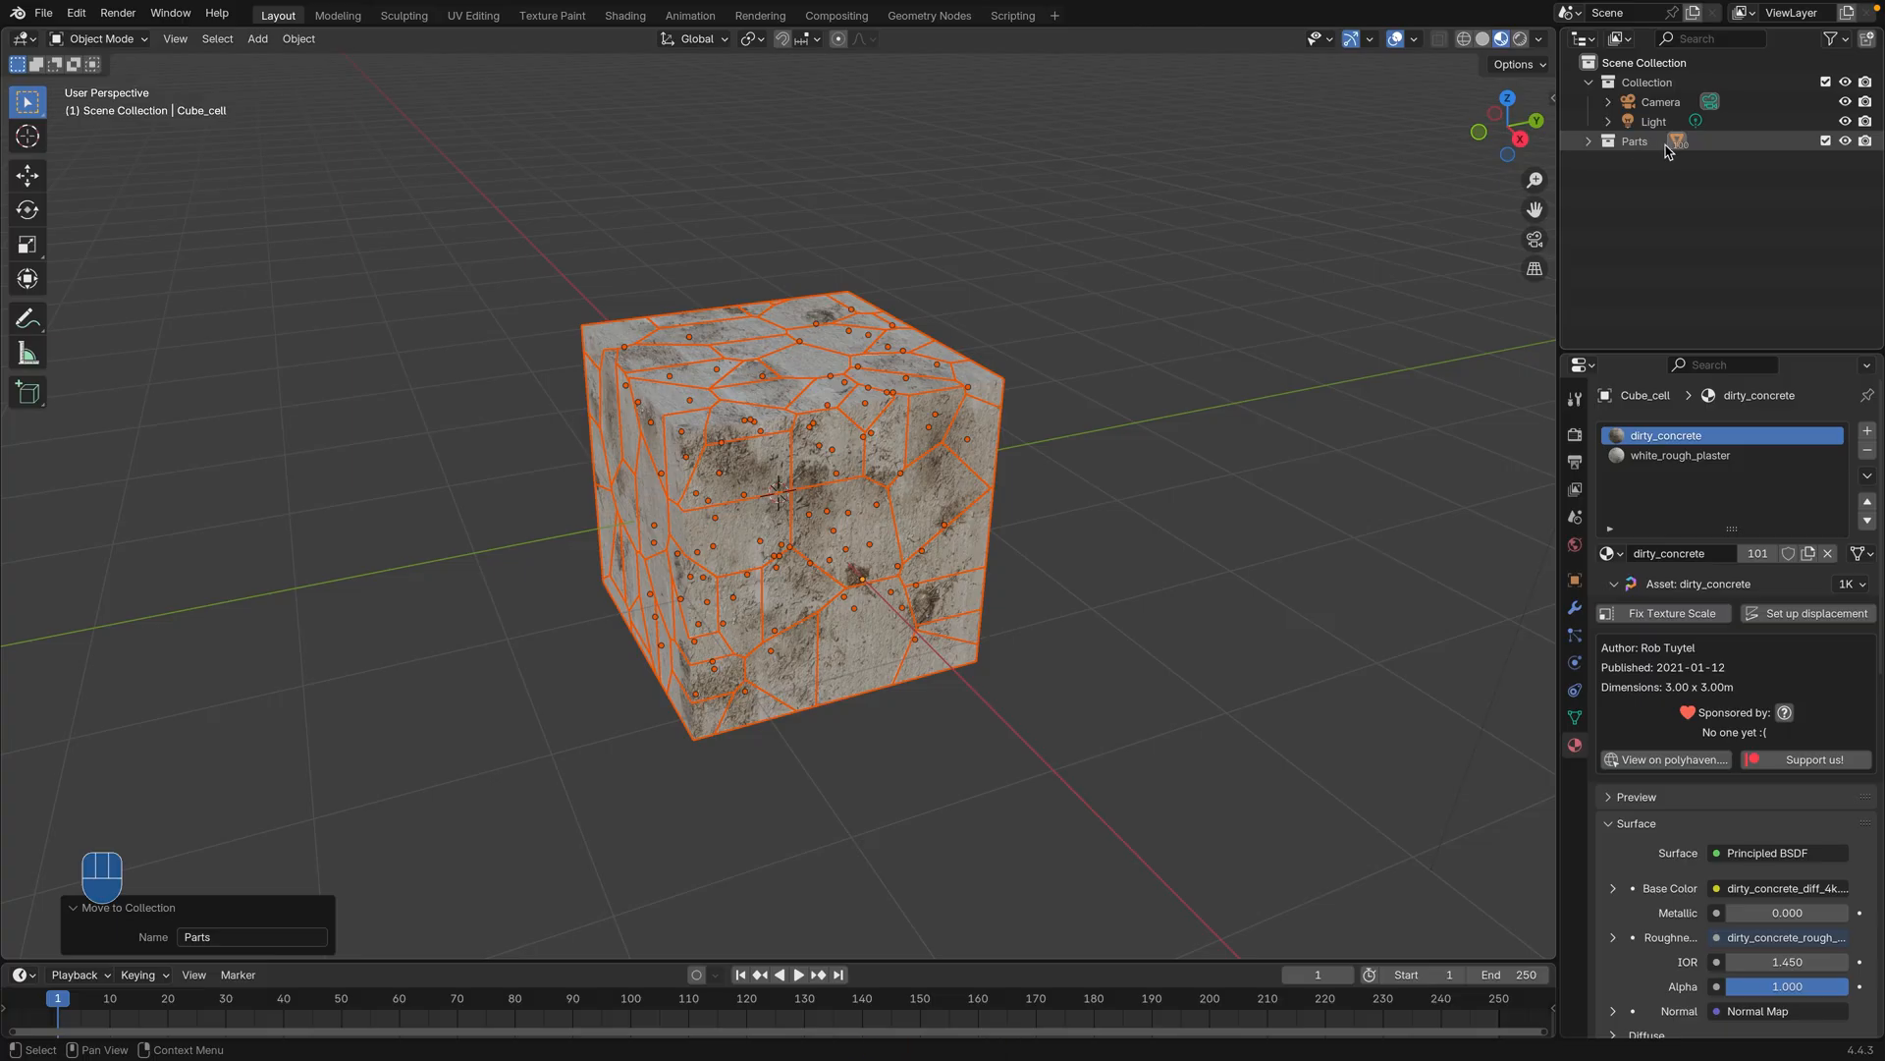
# Step: Add a mesh plane at the world origin and scale it up into a large floor around the cube
pyautogui.click(1110, 482)
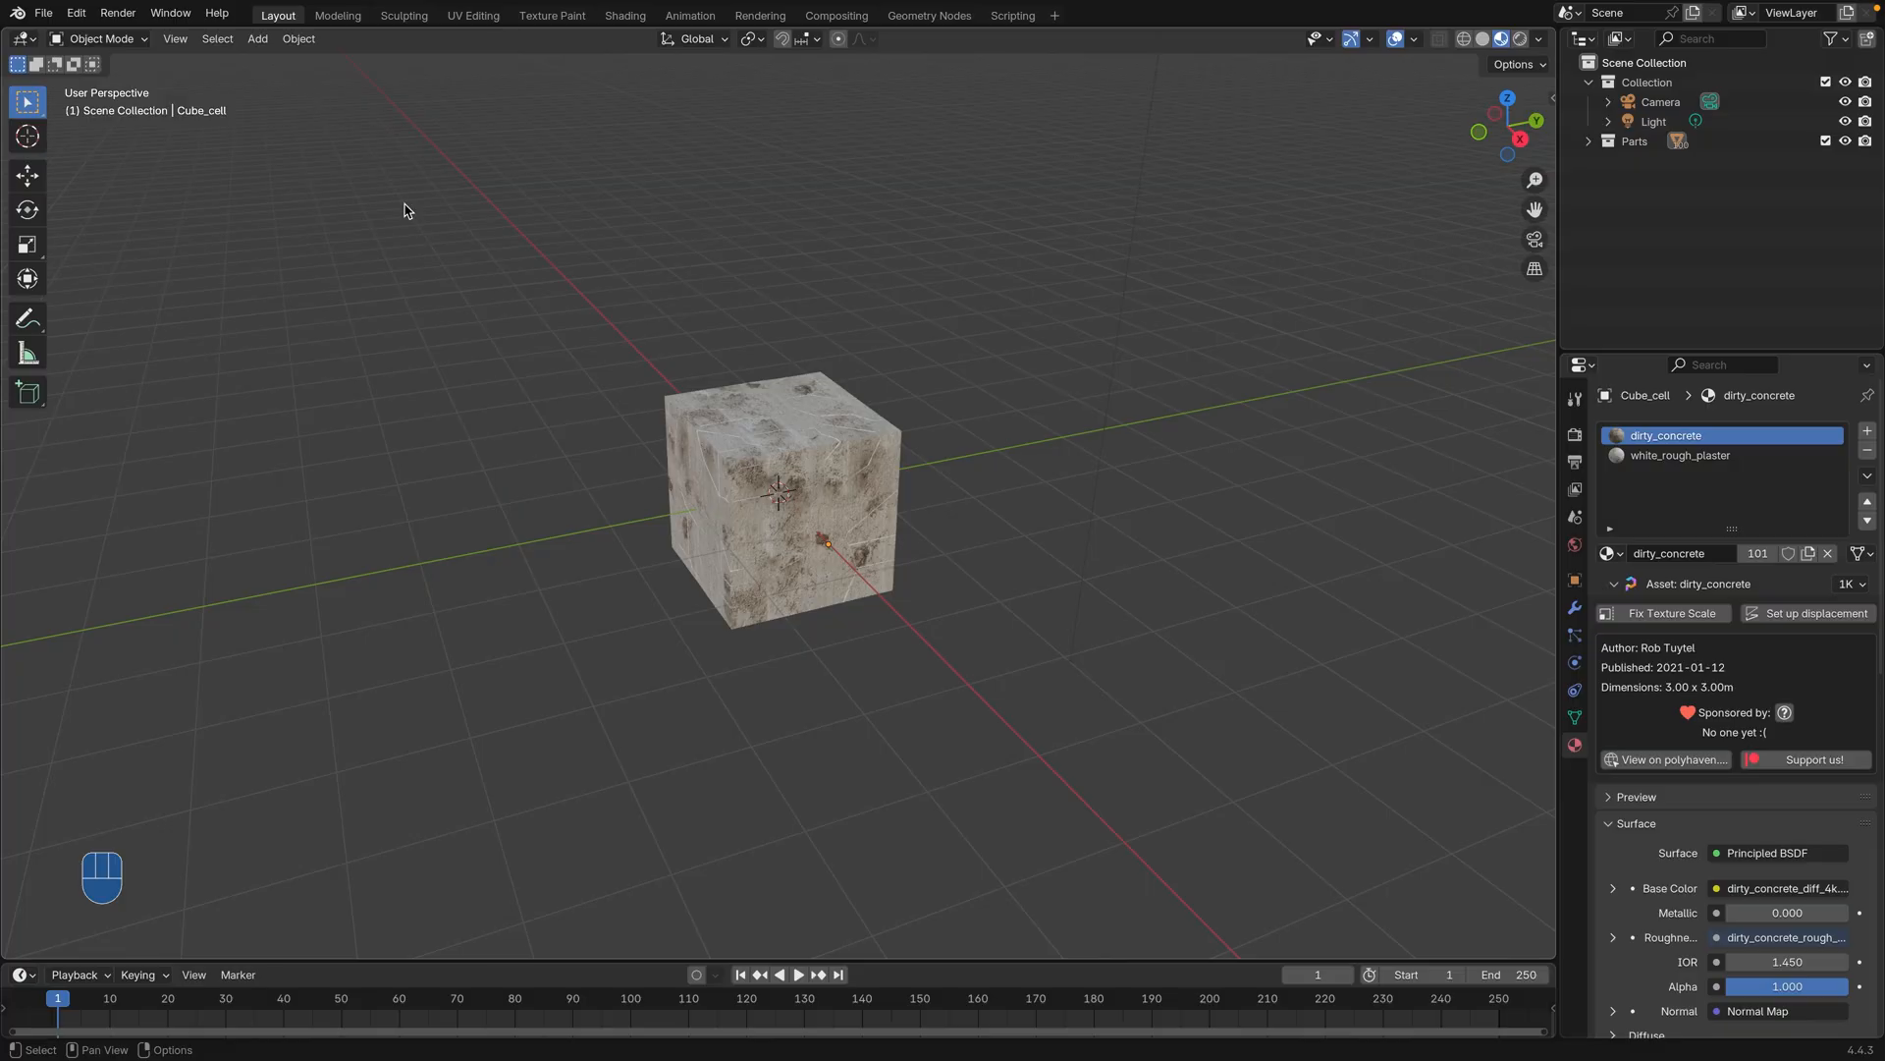
pyautogui.click(258, 38)
pyautogui.moveTo(284, 65)
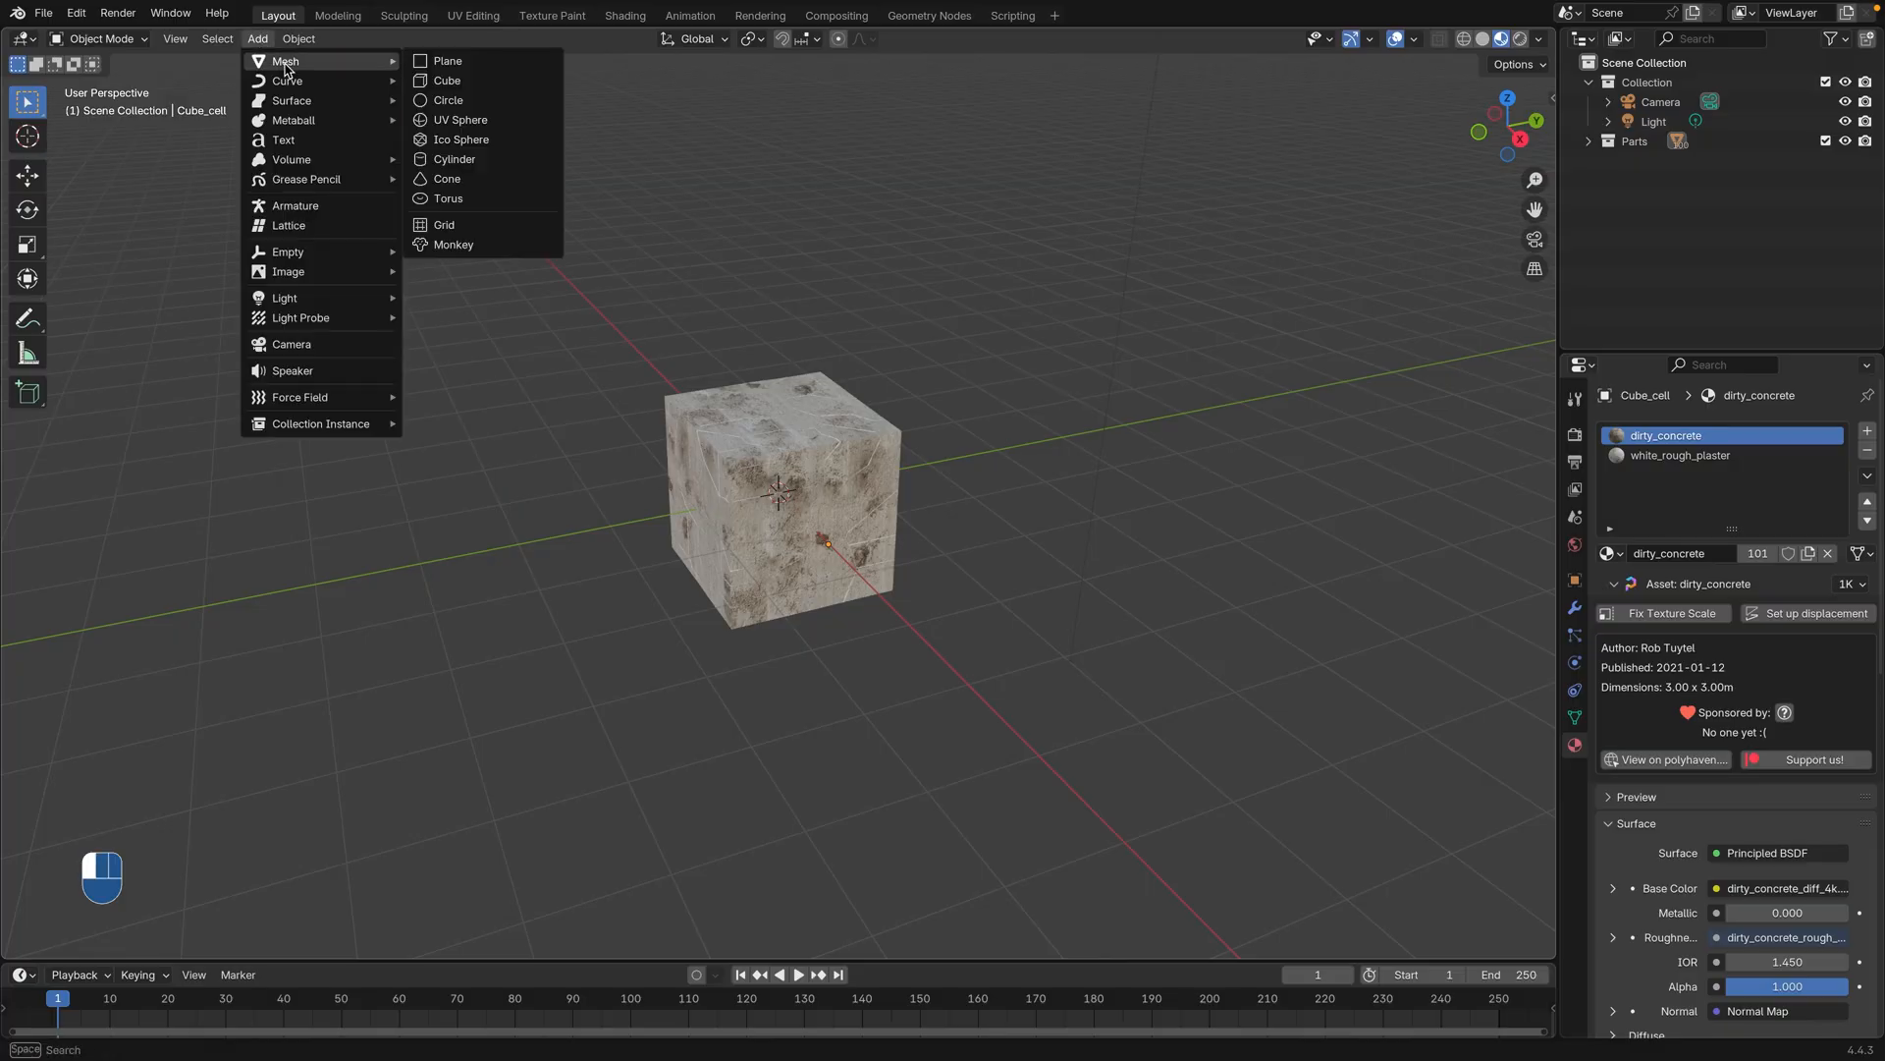
pyautogui.click(450, 62)
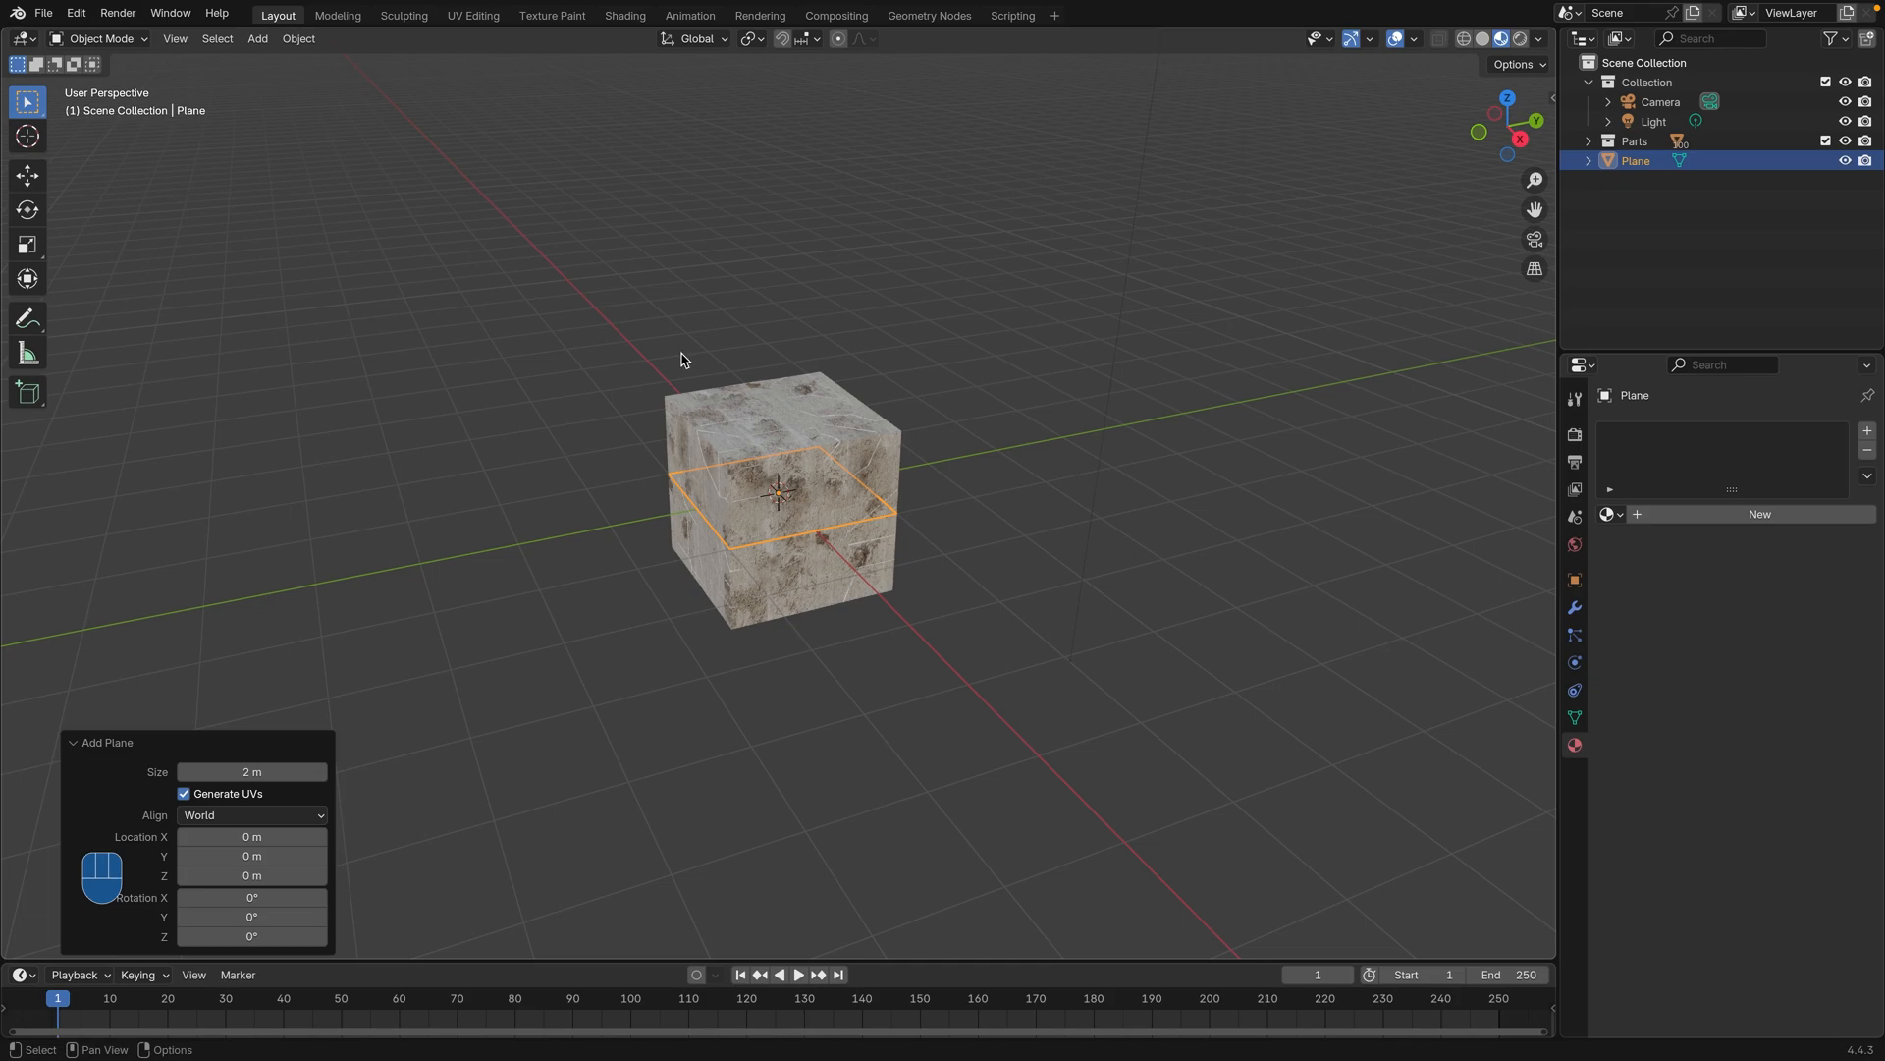
pyautogui.press('s')
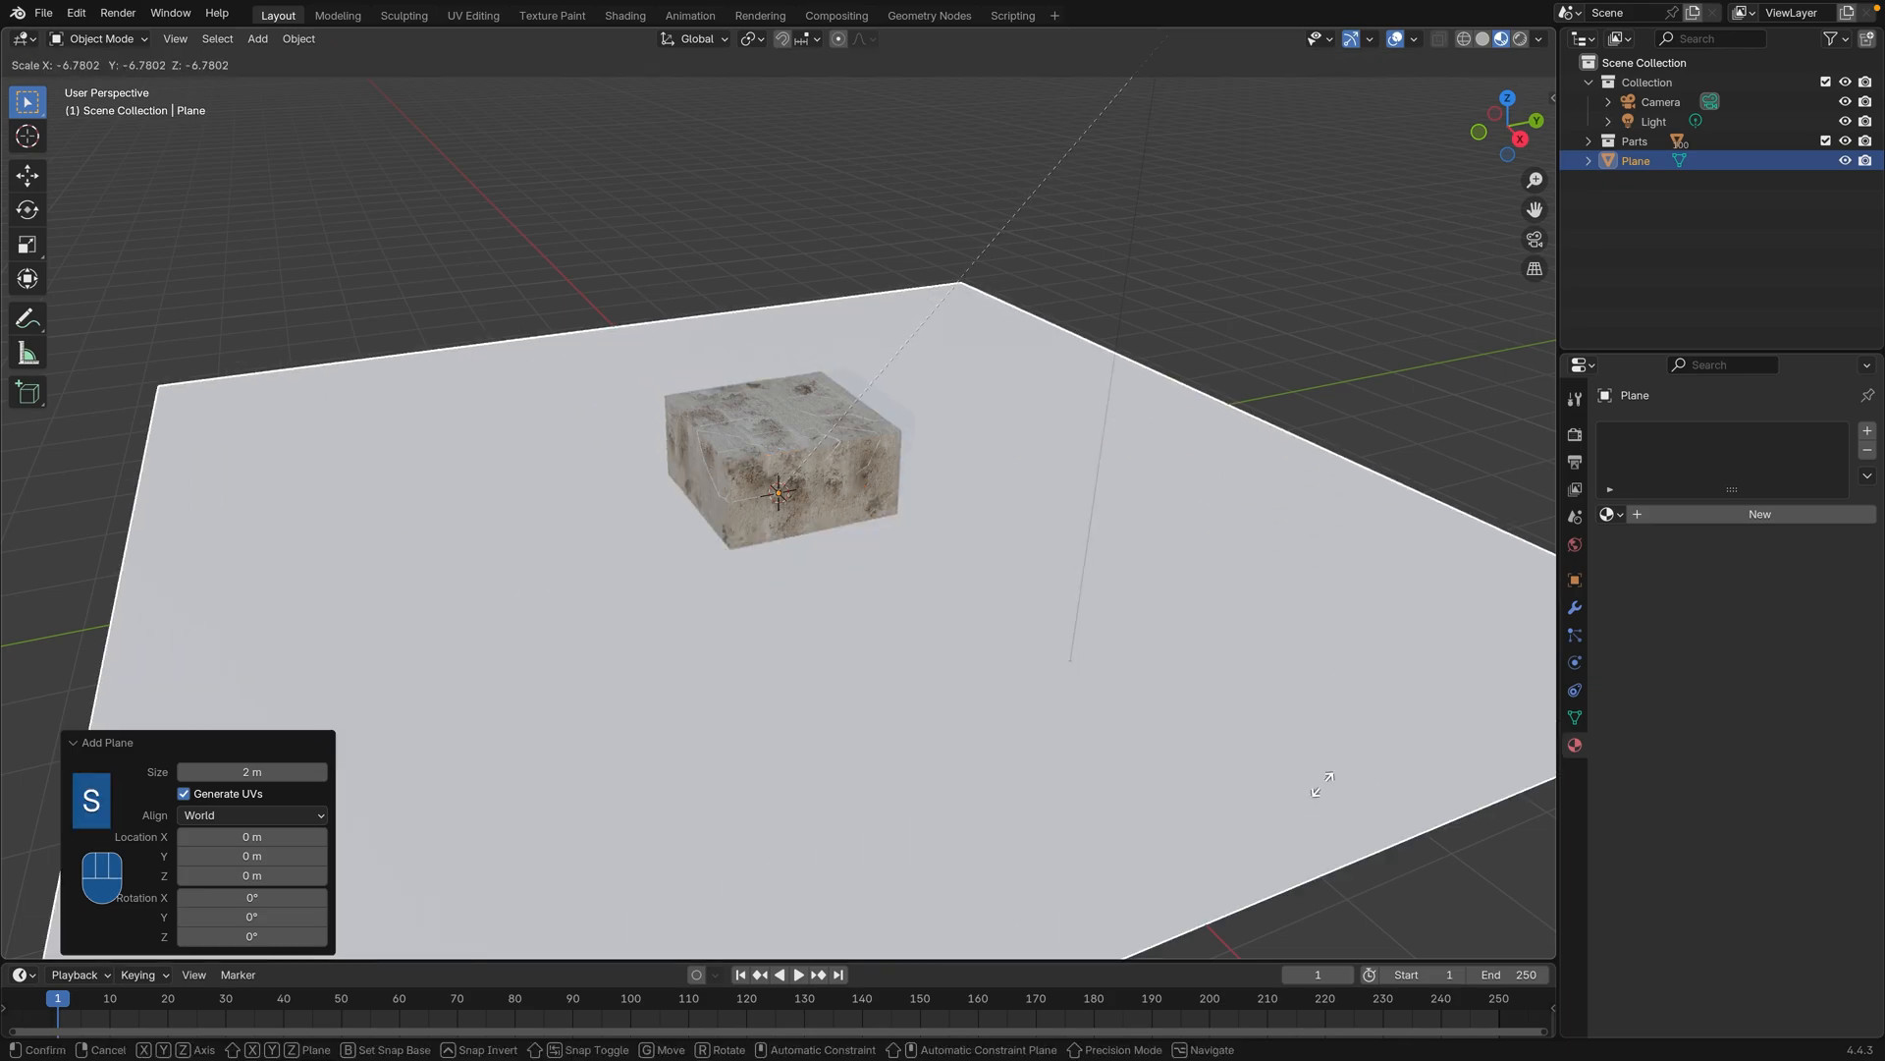
pyautogui.click(599, 617)
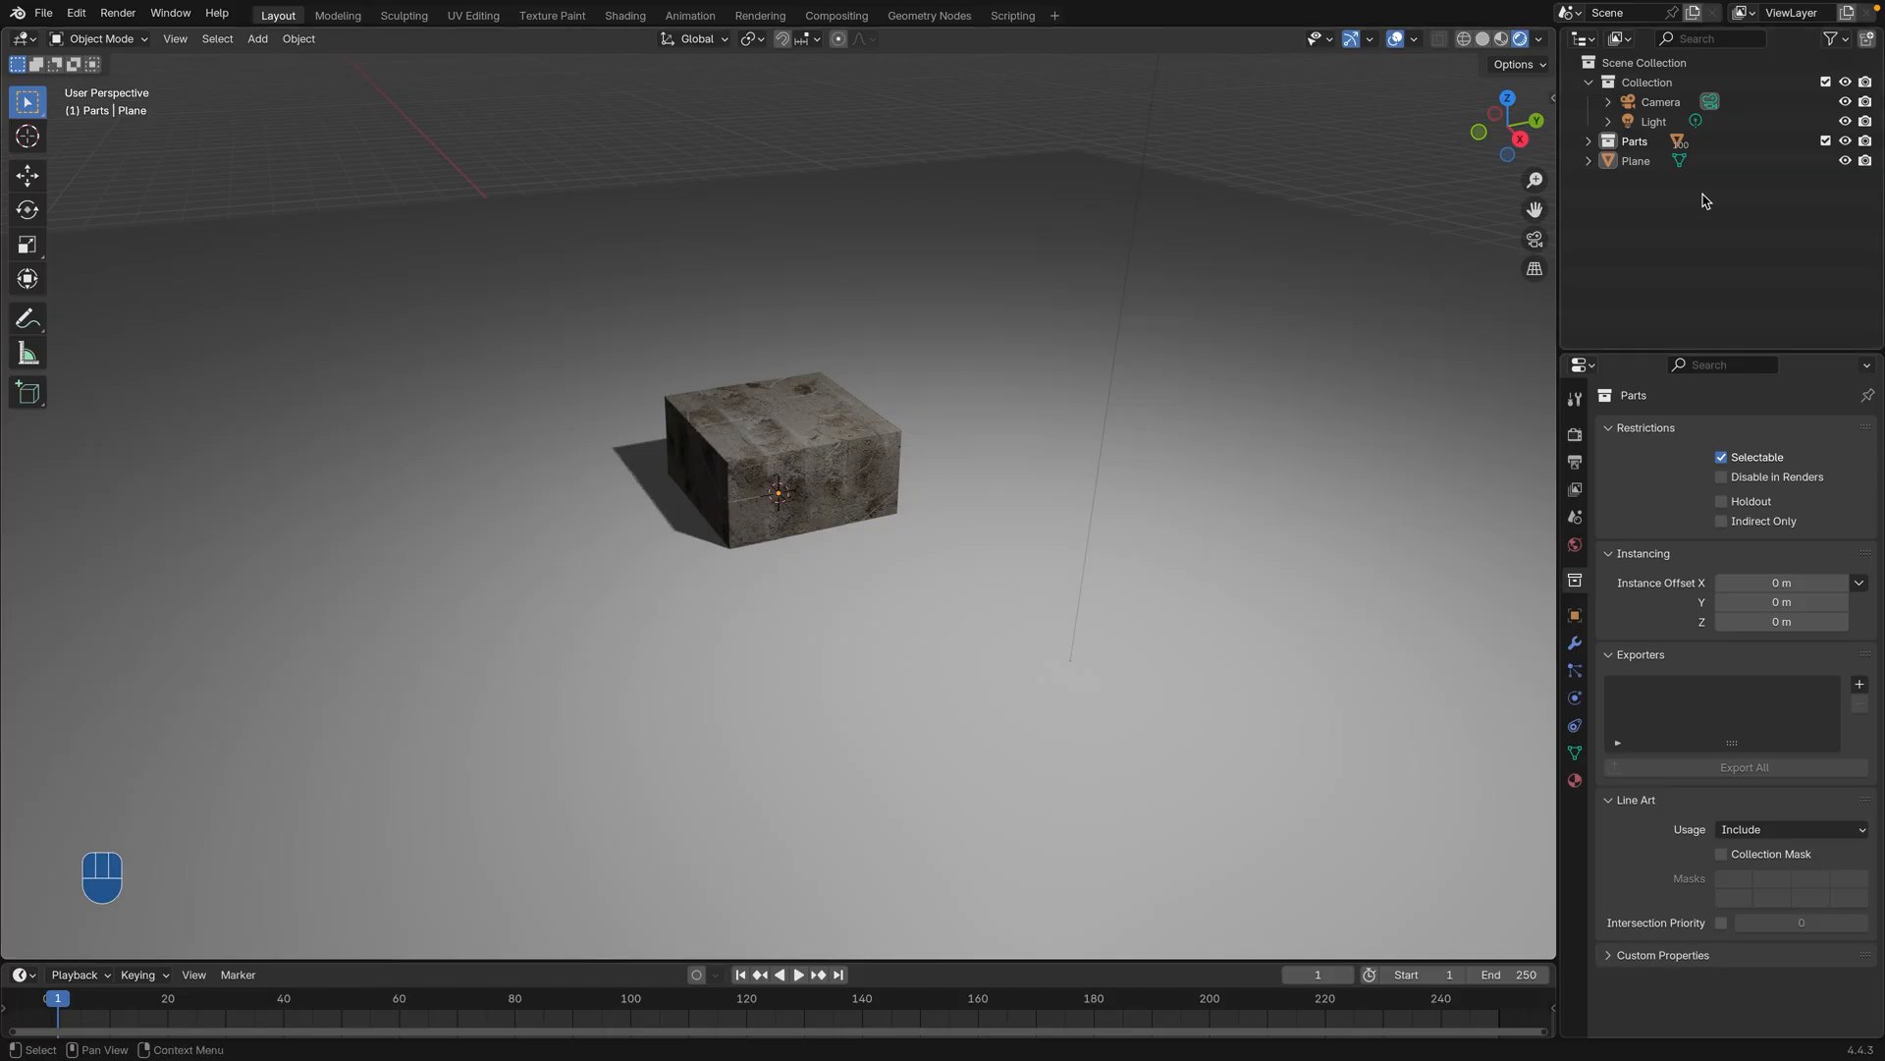
# Step: Raise all cells of the Parts collection about 4.45 m along Z above the floor plane
pyautogui.click(1612, 145)
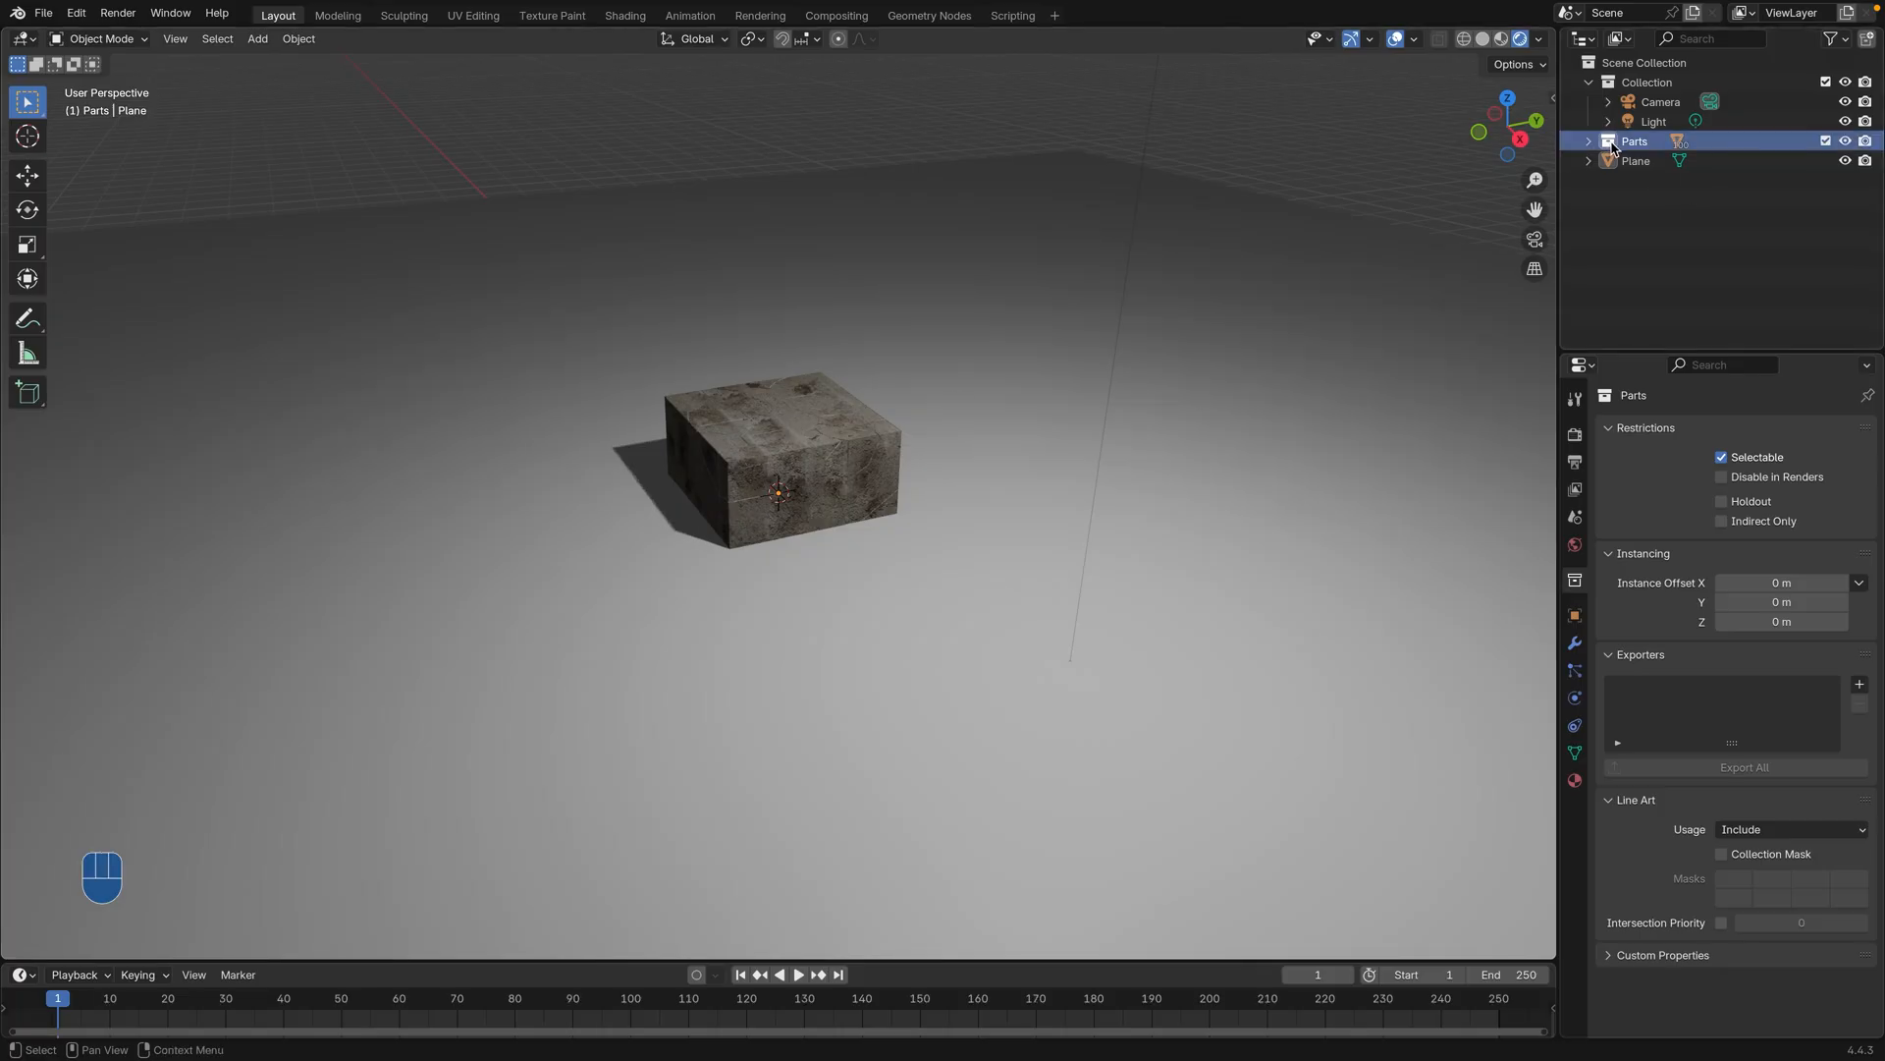
pyautogui.doubleClick(1612, 146)
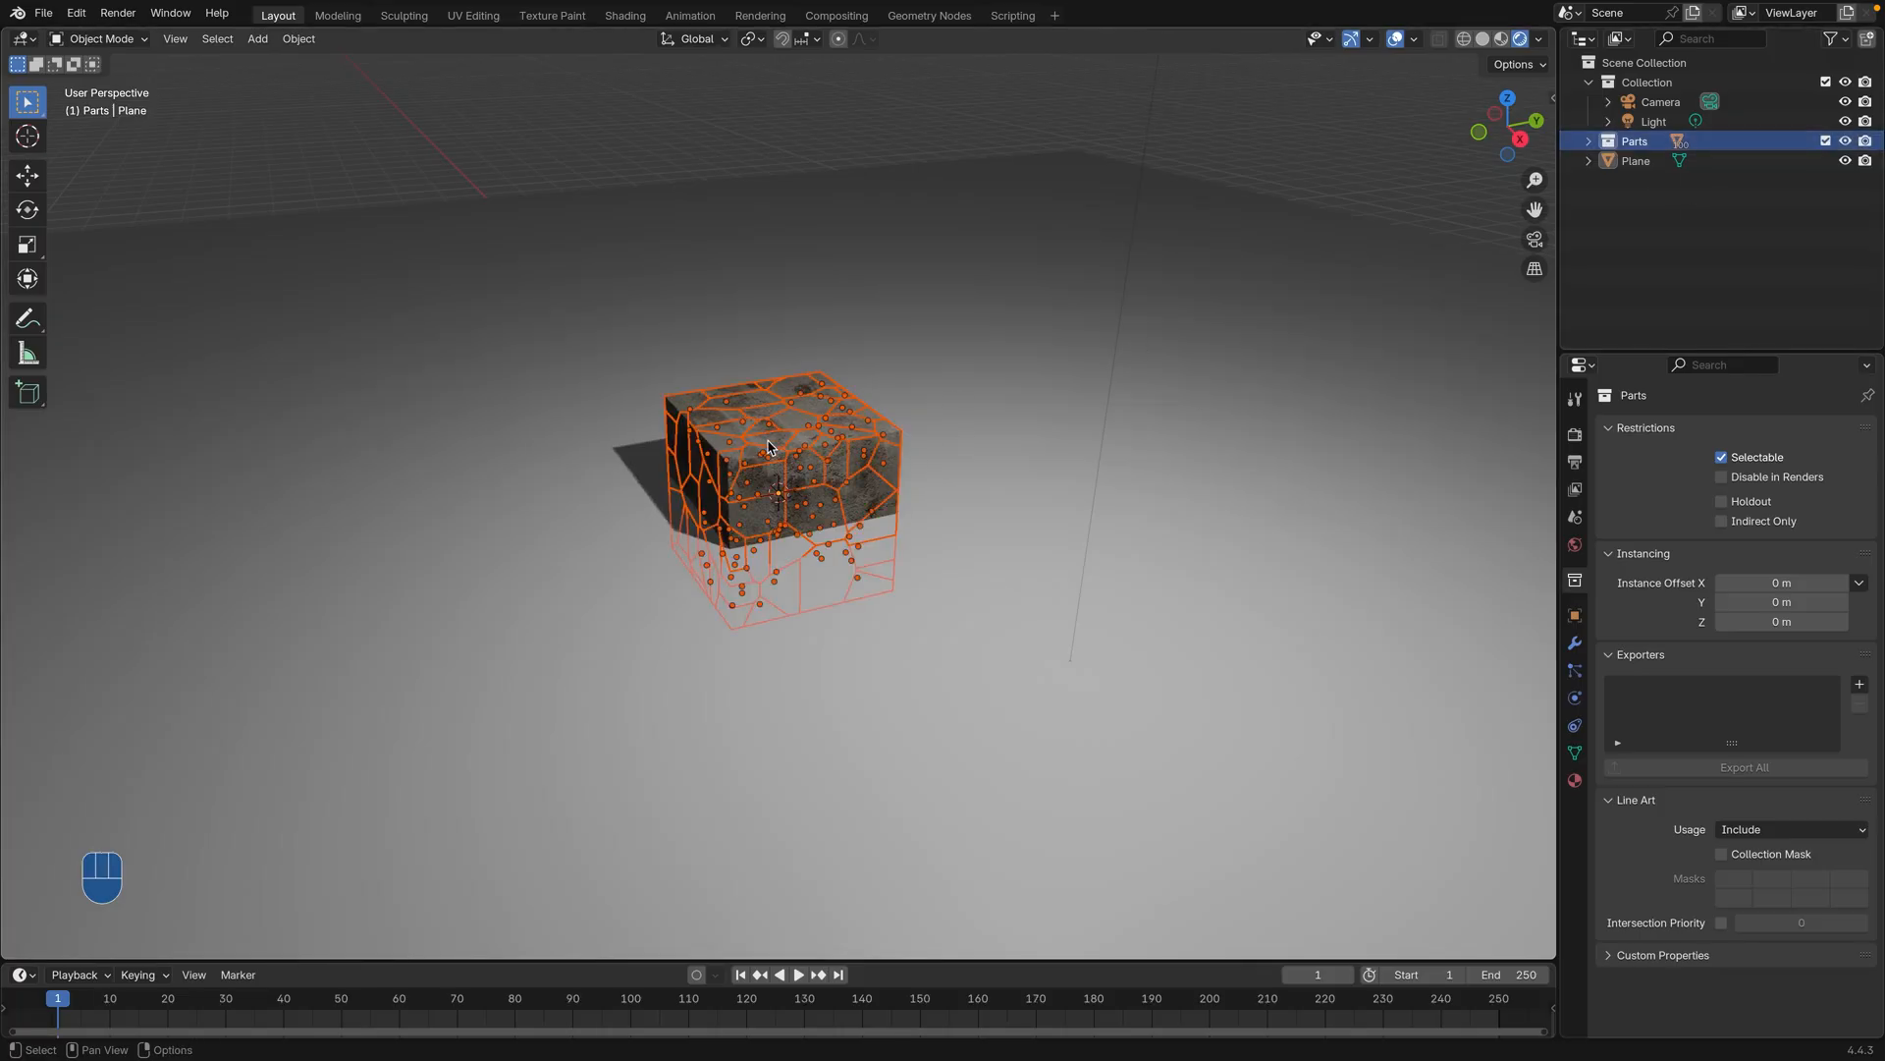
pyautogui.press('g')
pyautogui.press('z')
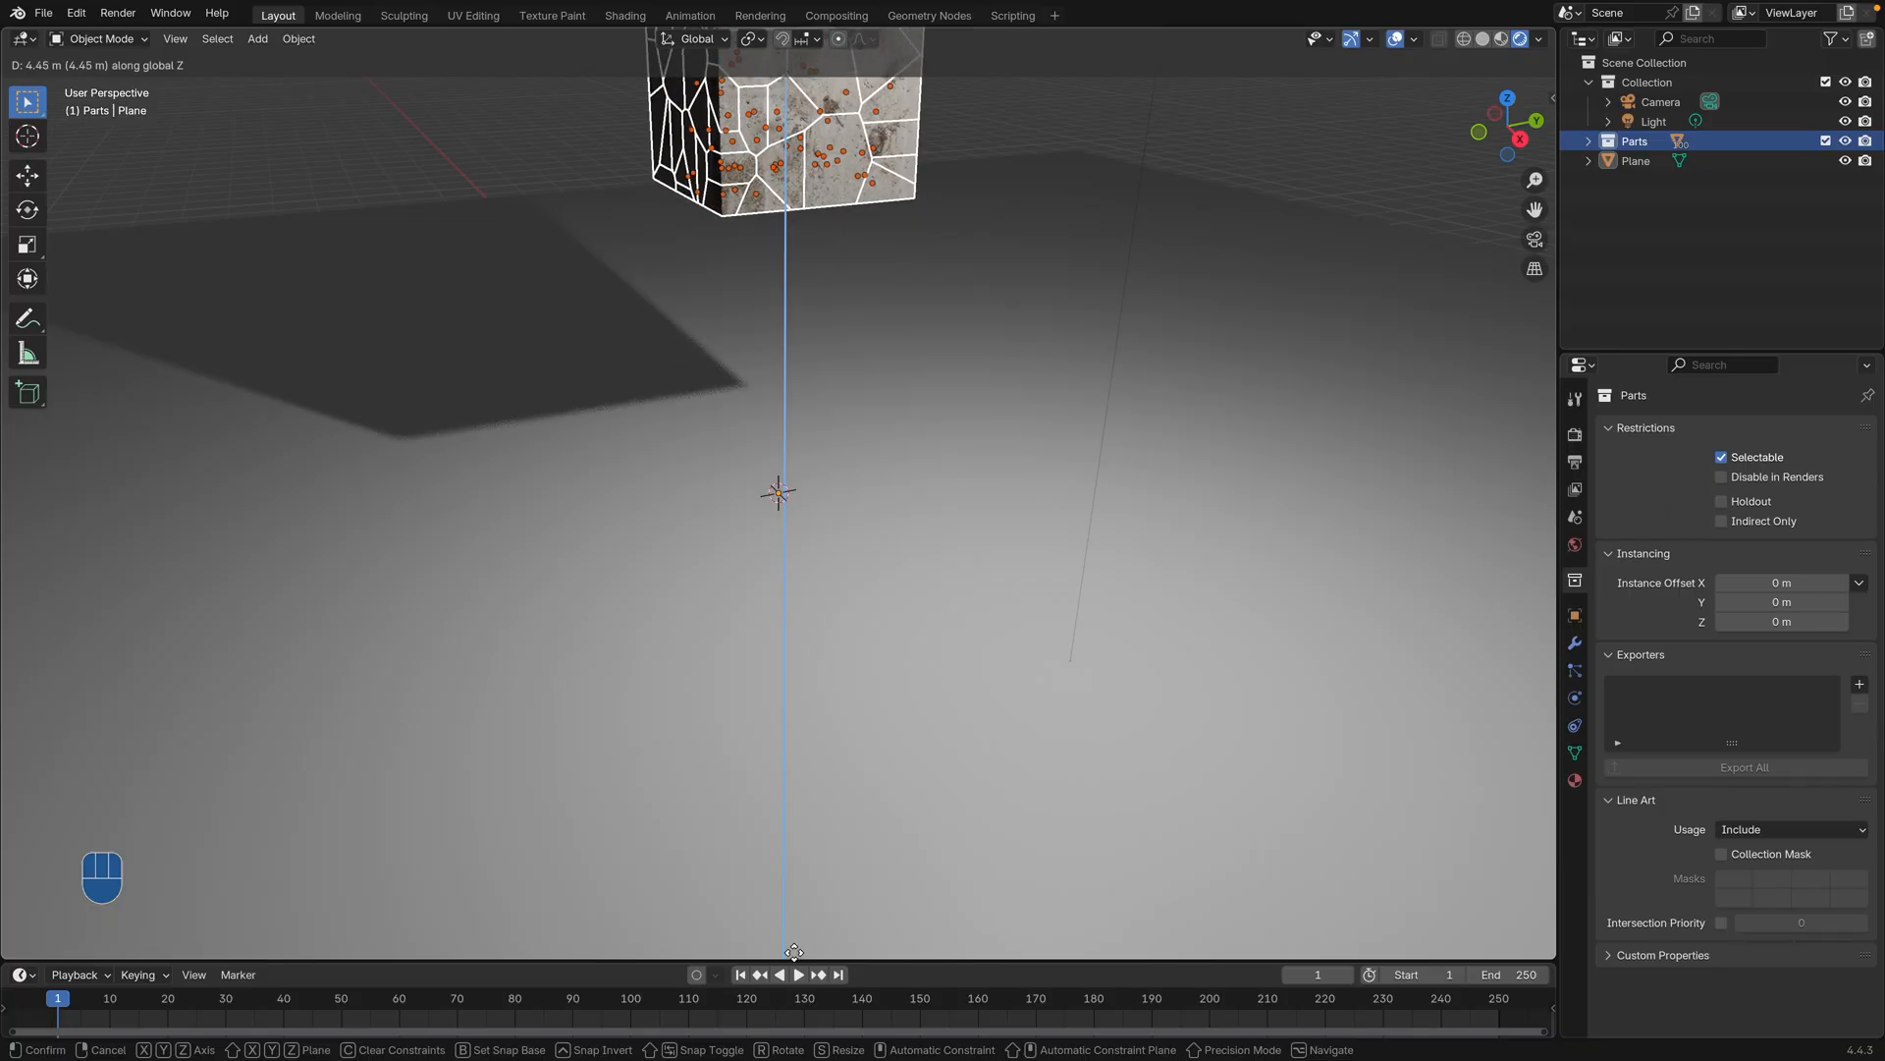
pyautogui.click(797, 958)
pyautogui.keyDown('super'); pyautogui.moveTo(888, 597); pyautogui.dragTo(841, 515); pyautogui.keyUp('super')
pyautogui.keyDown('super'); pyautogui.moveTo(592, 505); pyautogui.dragTo(696, 658); pyautogui.keyUp('super')
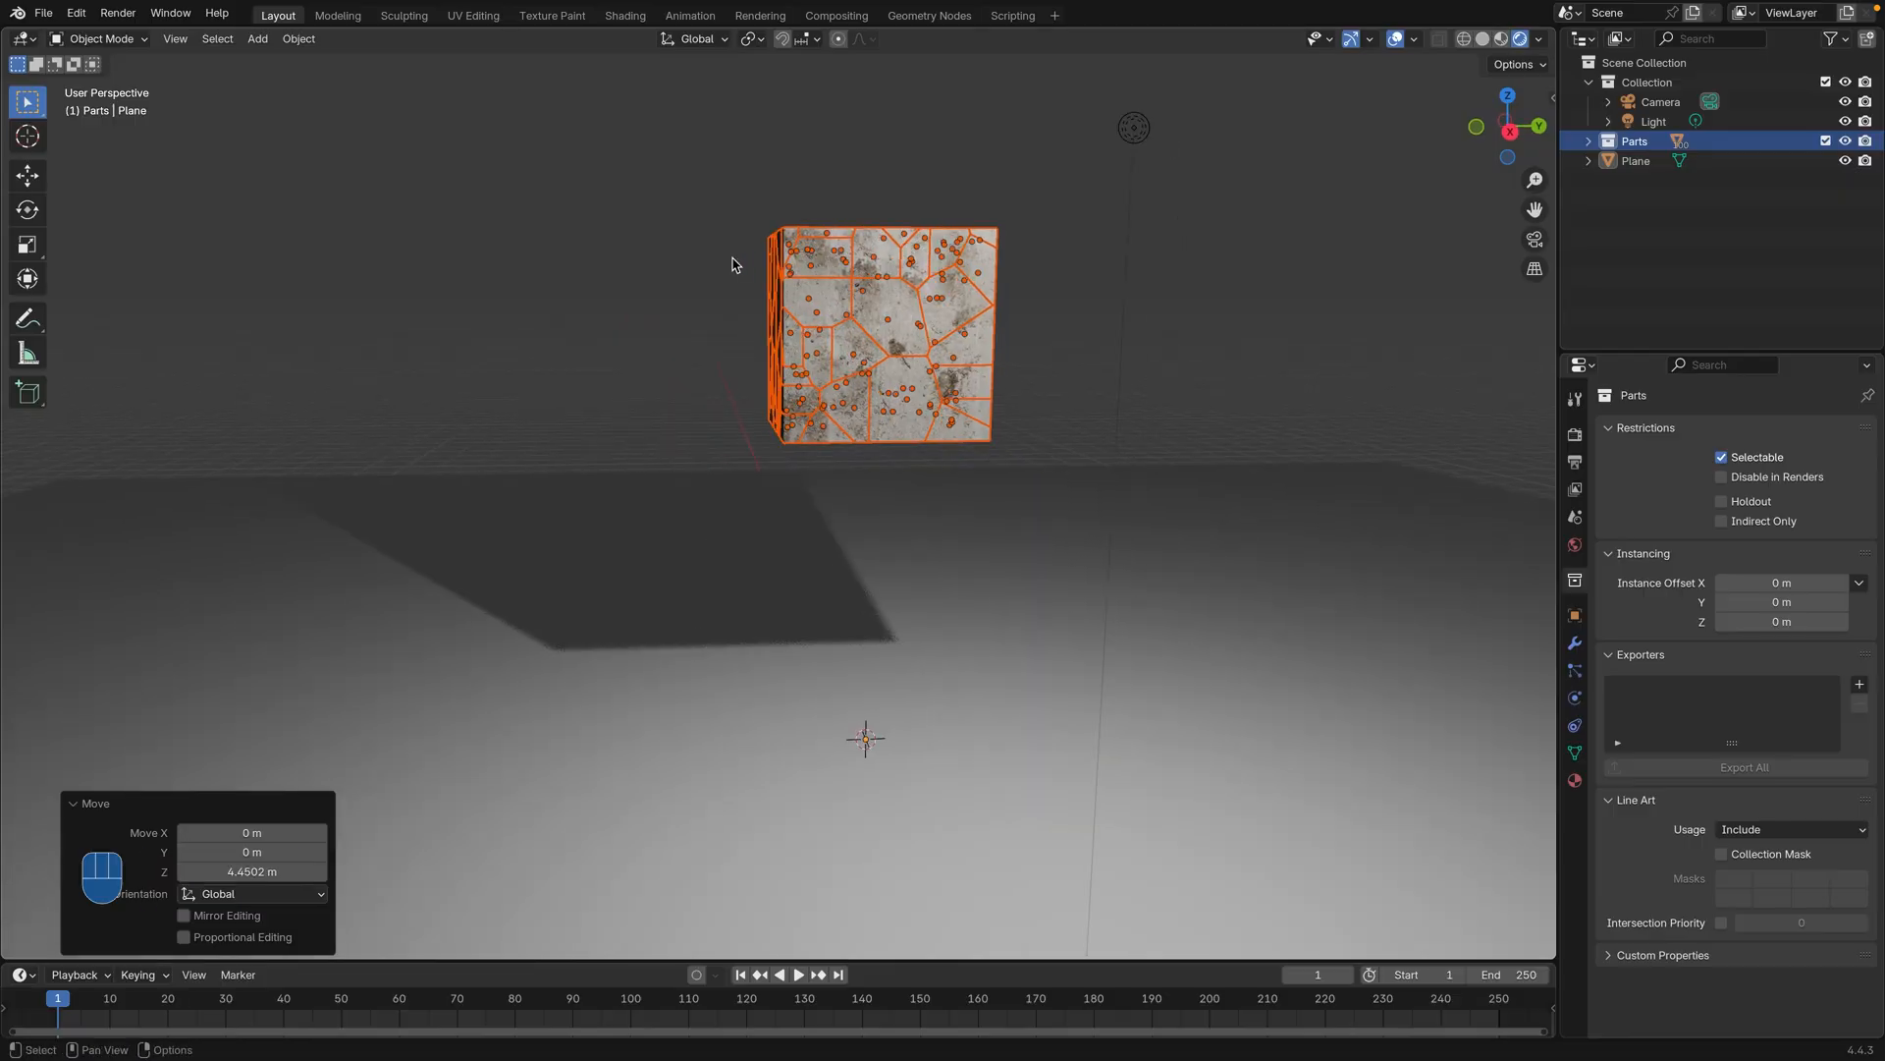
# Step: Make all the selected cube cells active rigid bodies
pyautogui.click(297, 40)
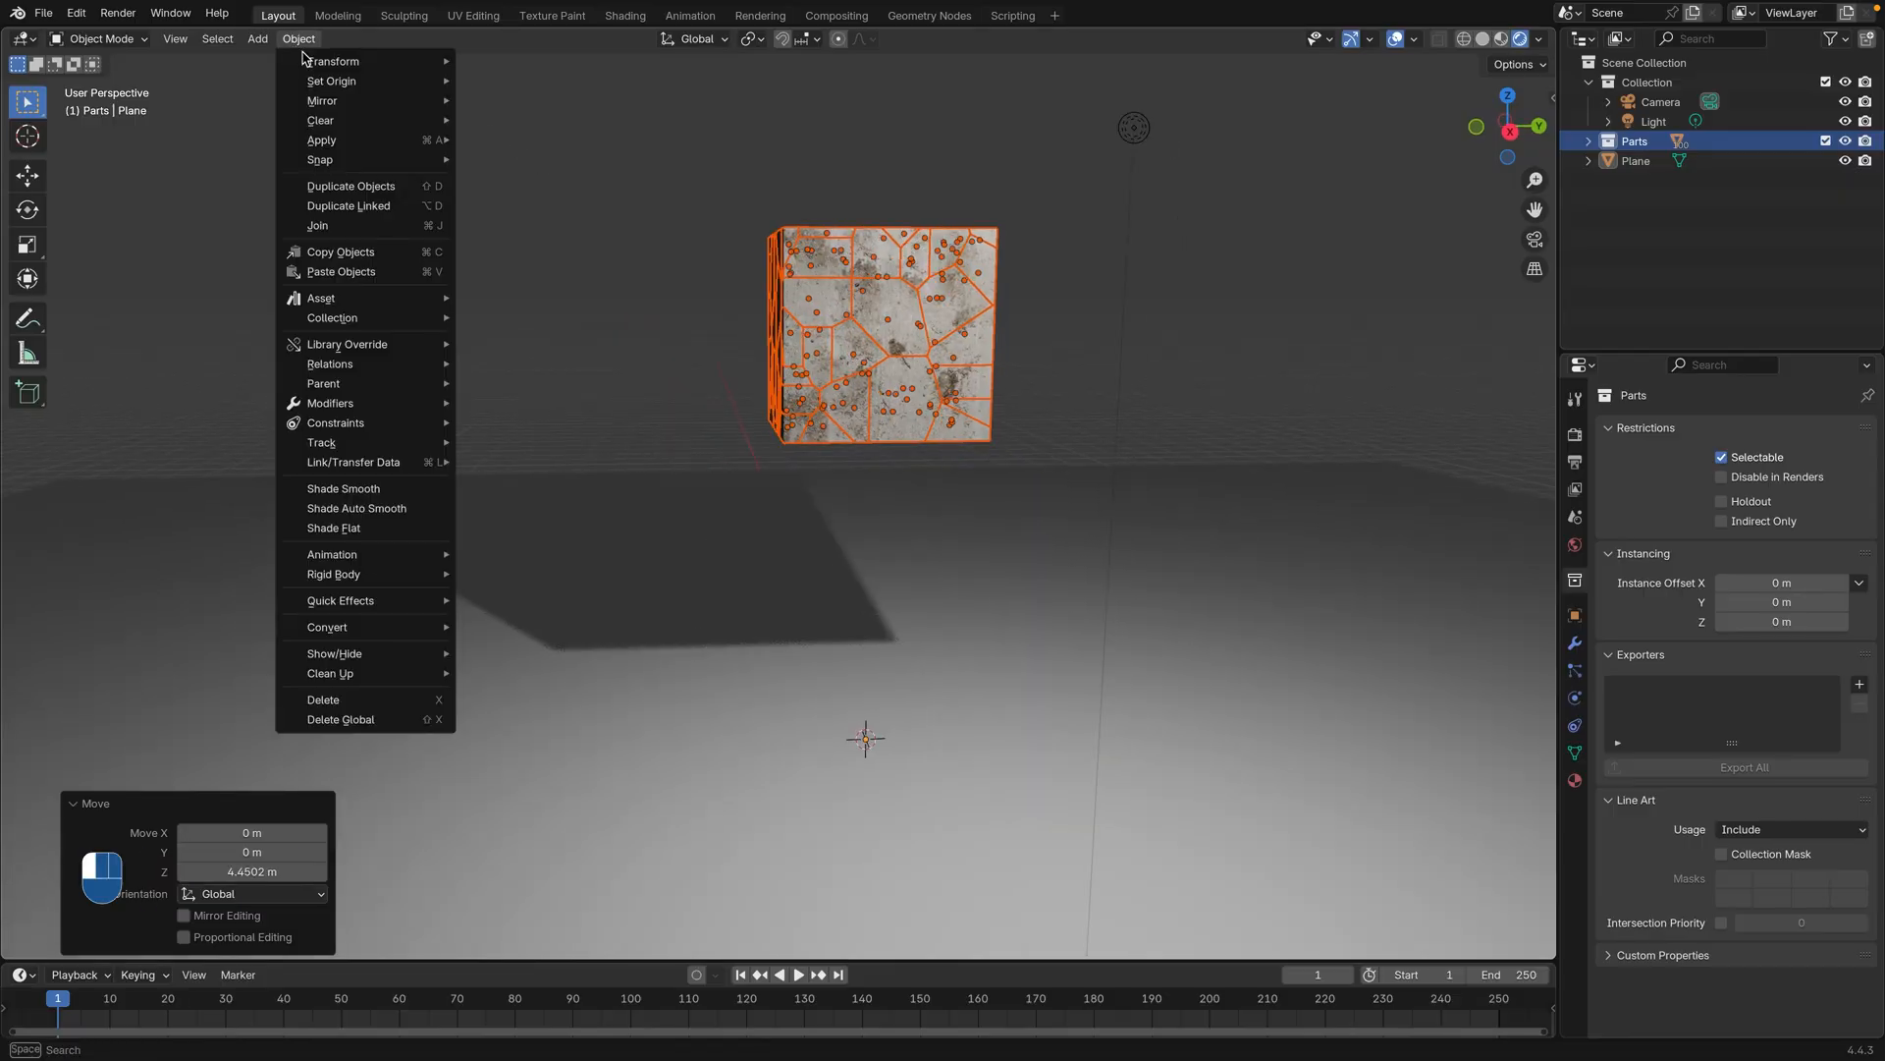
pyautogui.moveTo(385, 578)
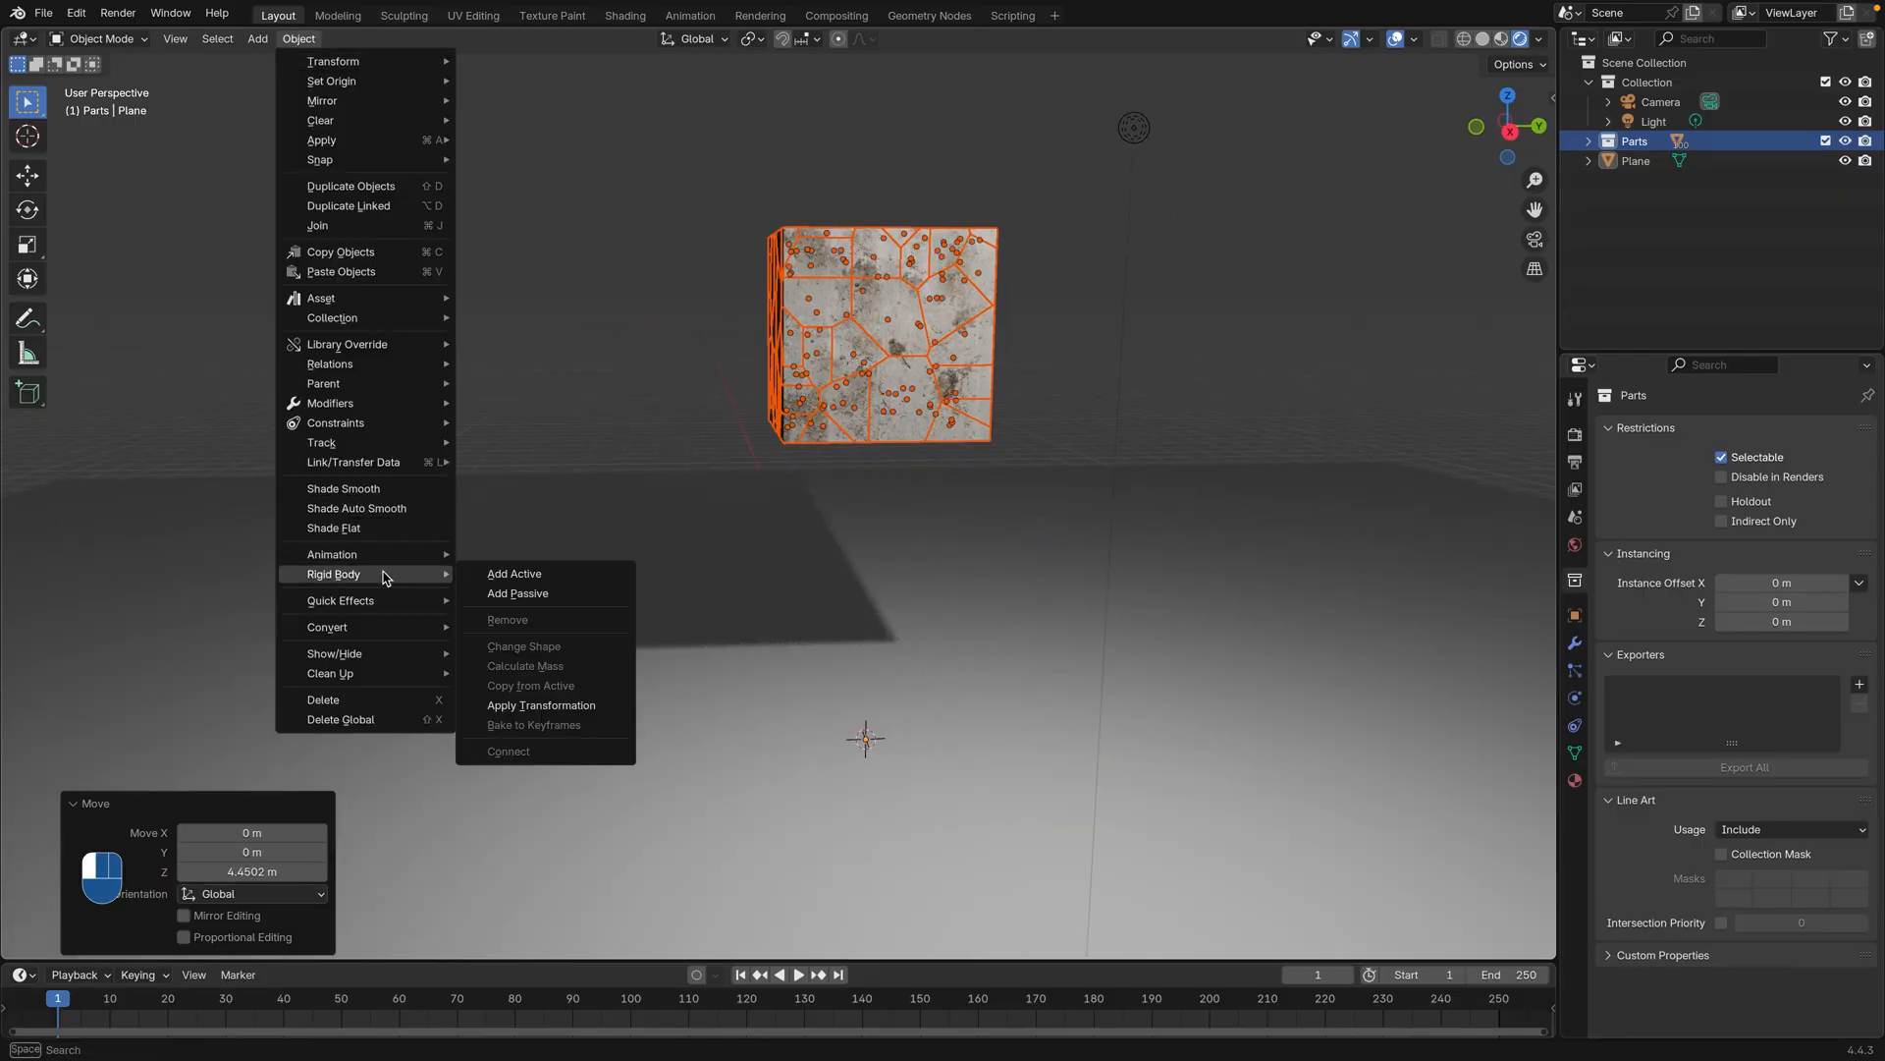
pyautogui.click(552, 581)
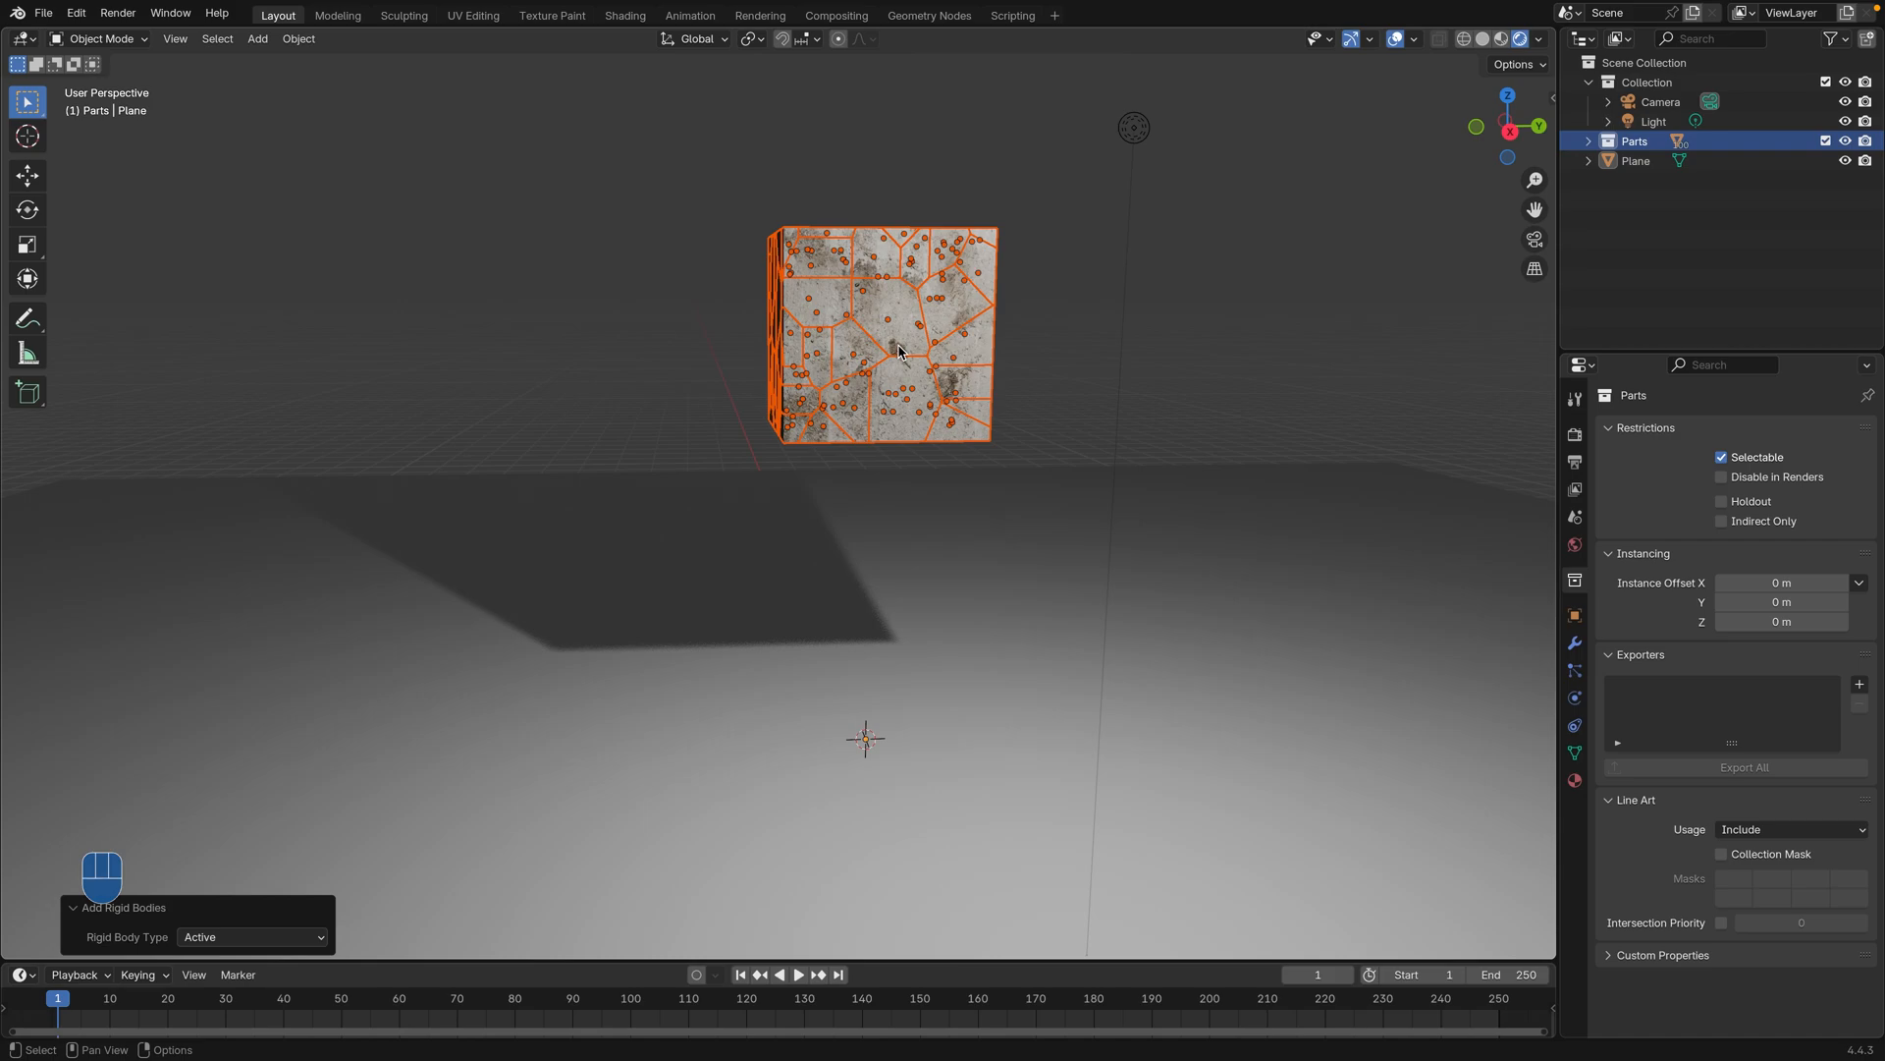
# Step: Play the rigid body simulation from frame 0 to check how the cells fall, and return to frame 0
pyautogui.click(54, 1017)
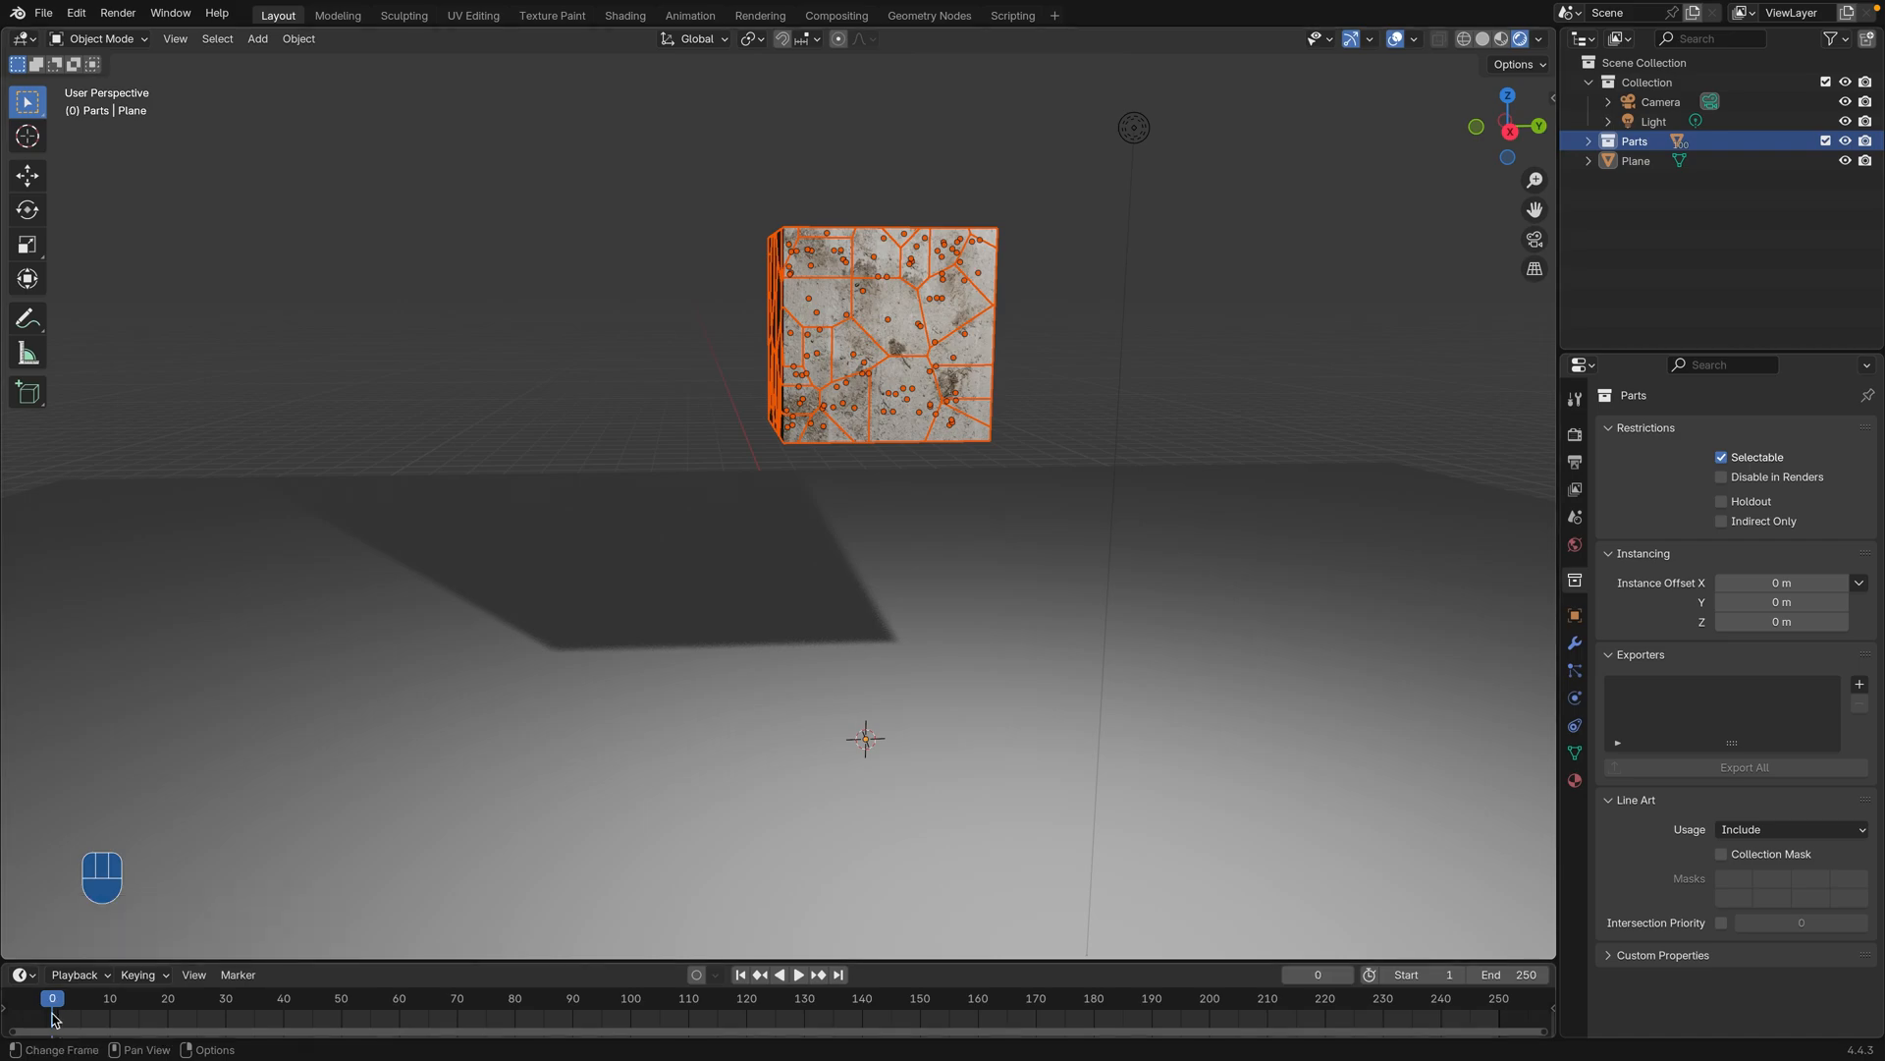
pyautogui.press('space')
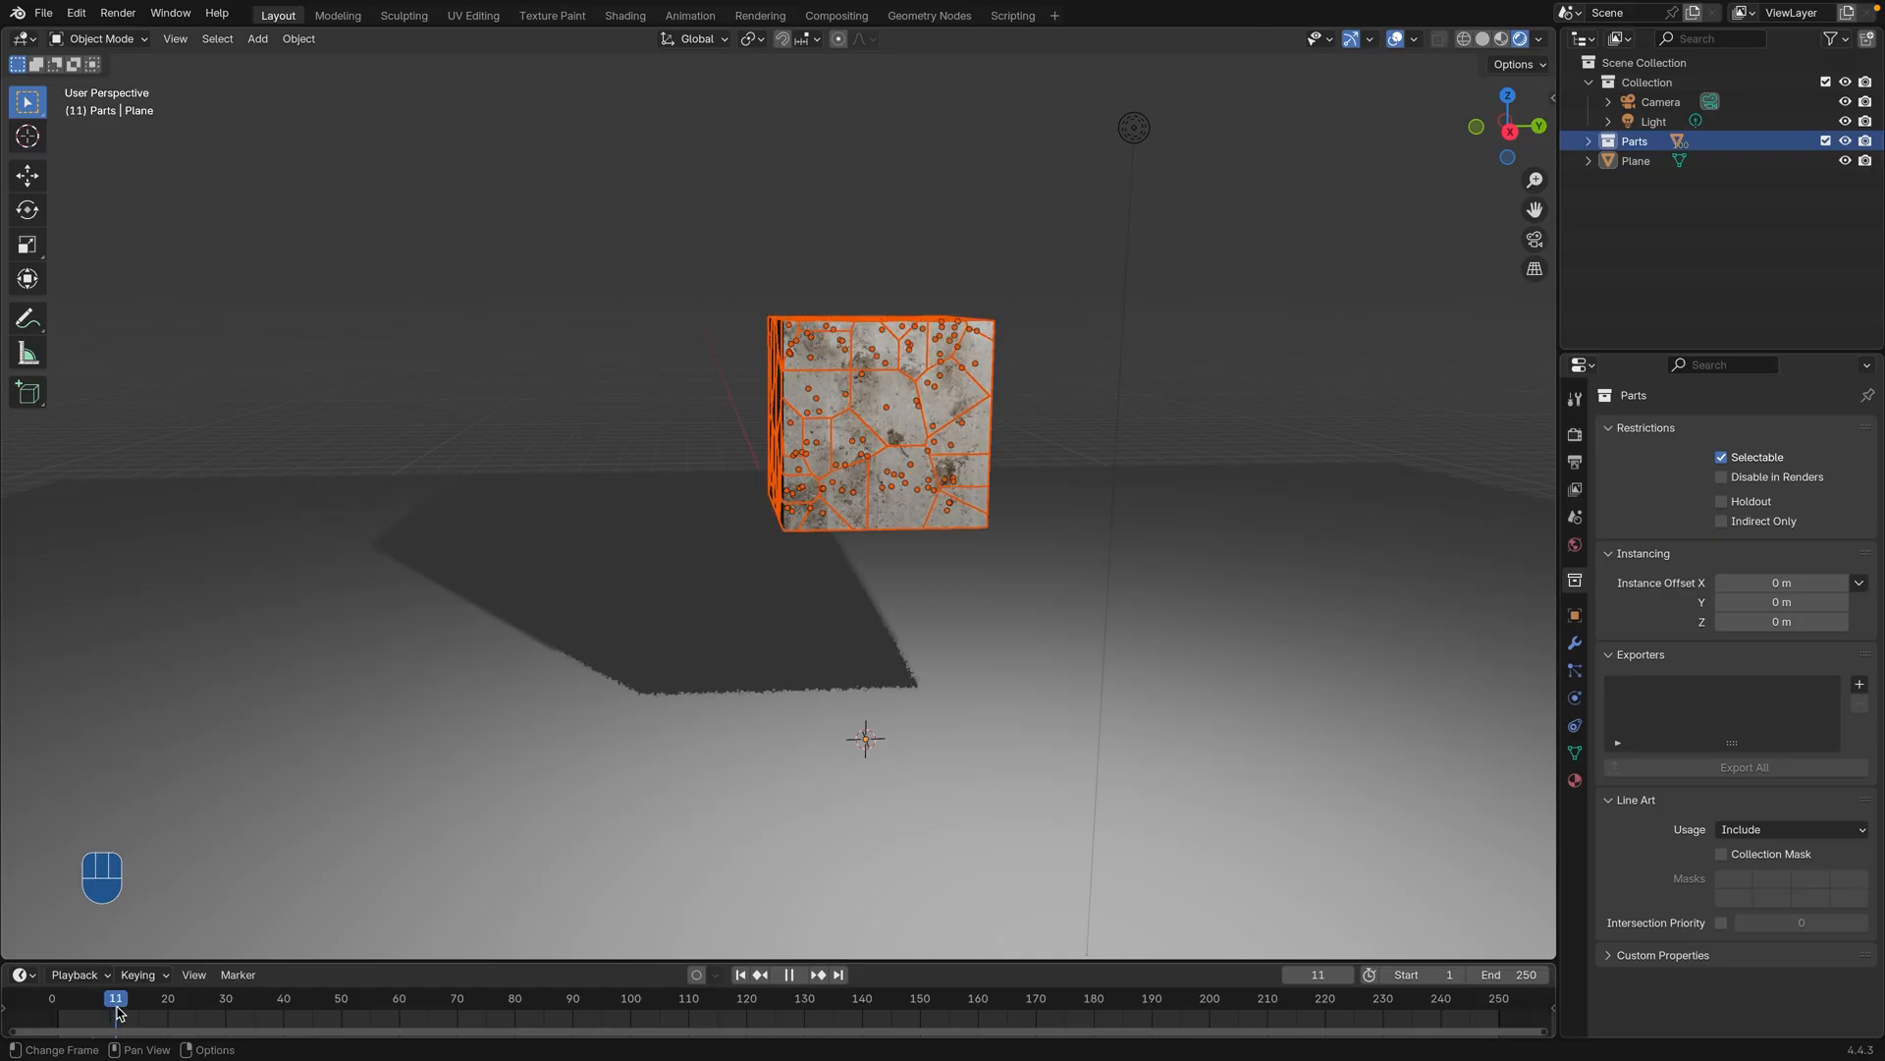
pyautogui.moveTo(173, 1018); pyautogui.dragTo(54, 1052)
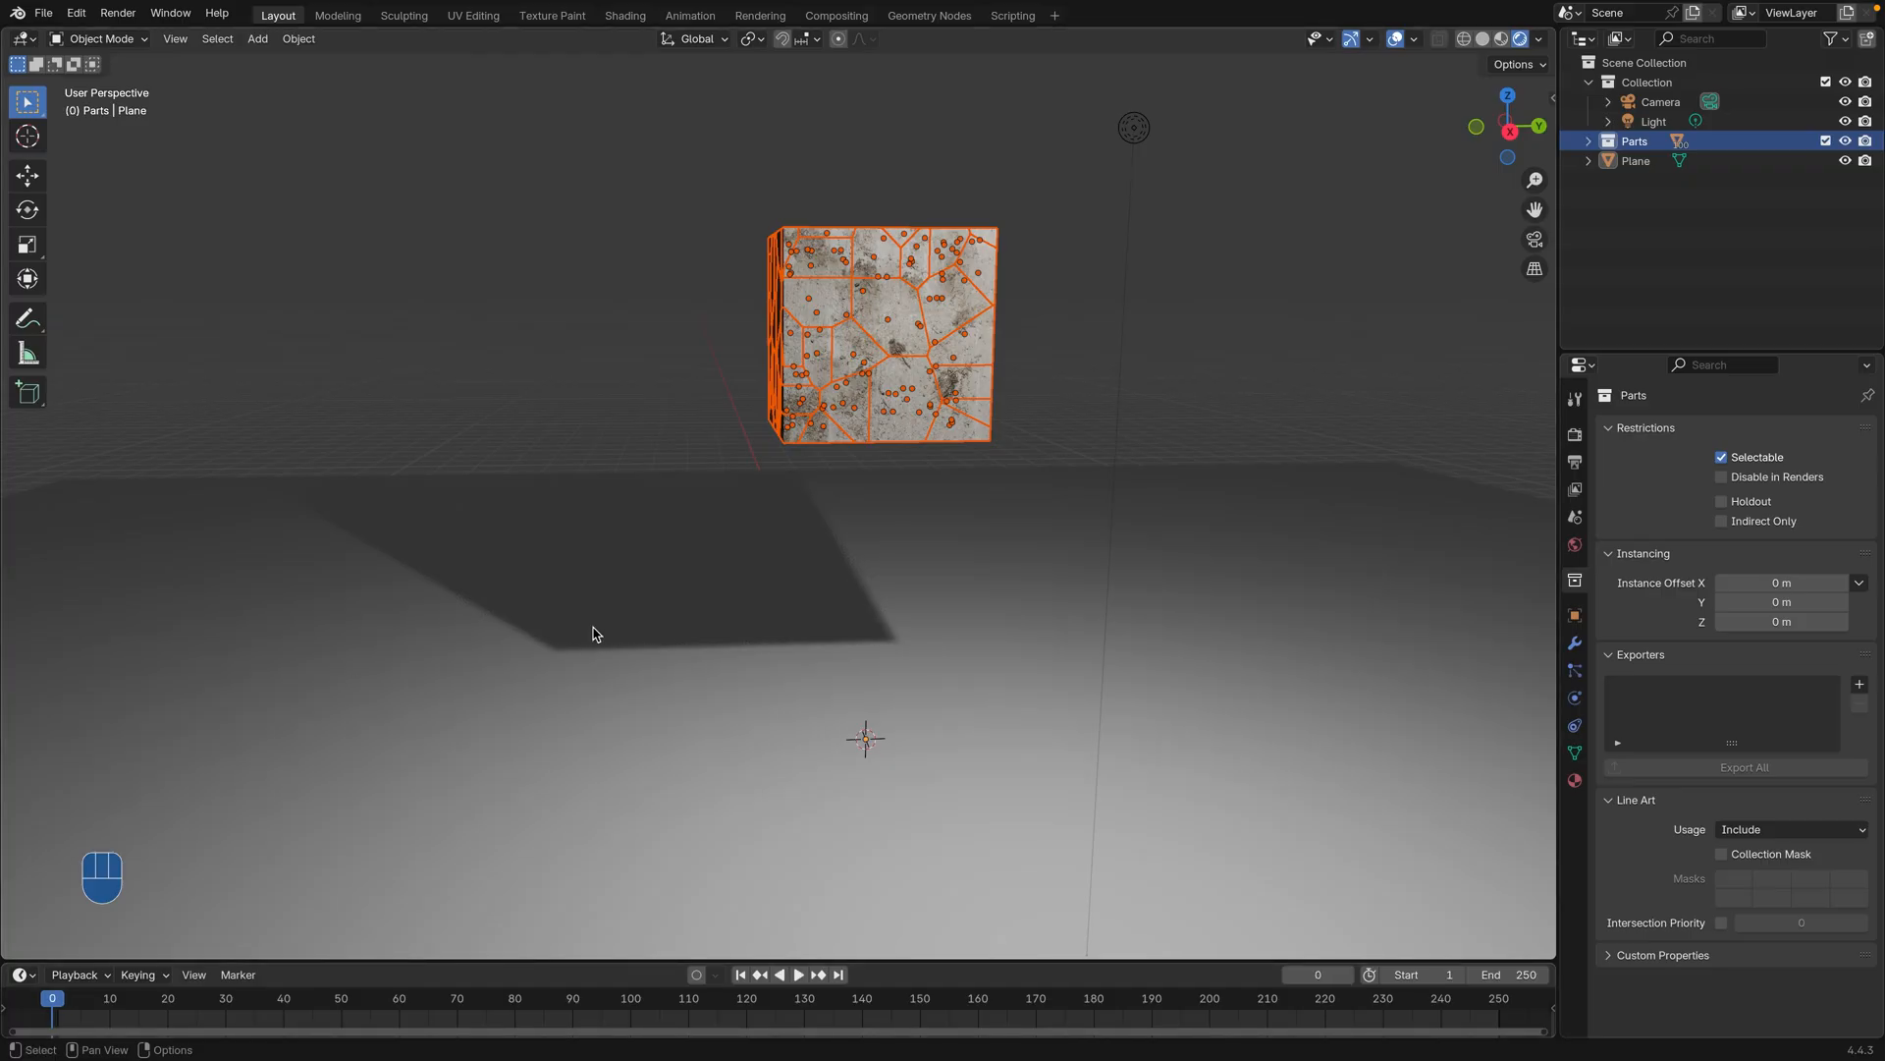
# Step: Make the floor plane a passive rigid body
pyautogui.click(468, 400)
pyautogui.click(484, 622)
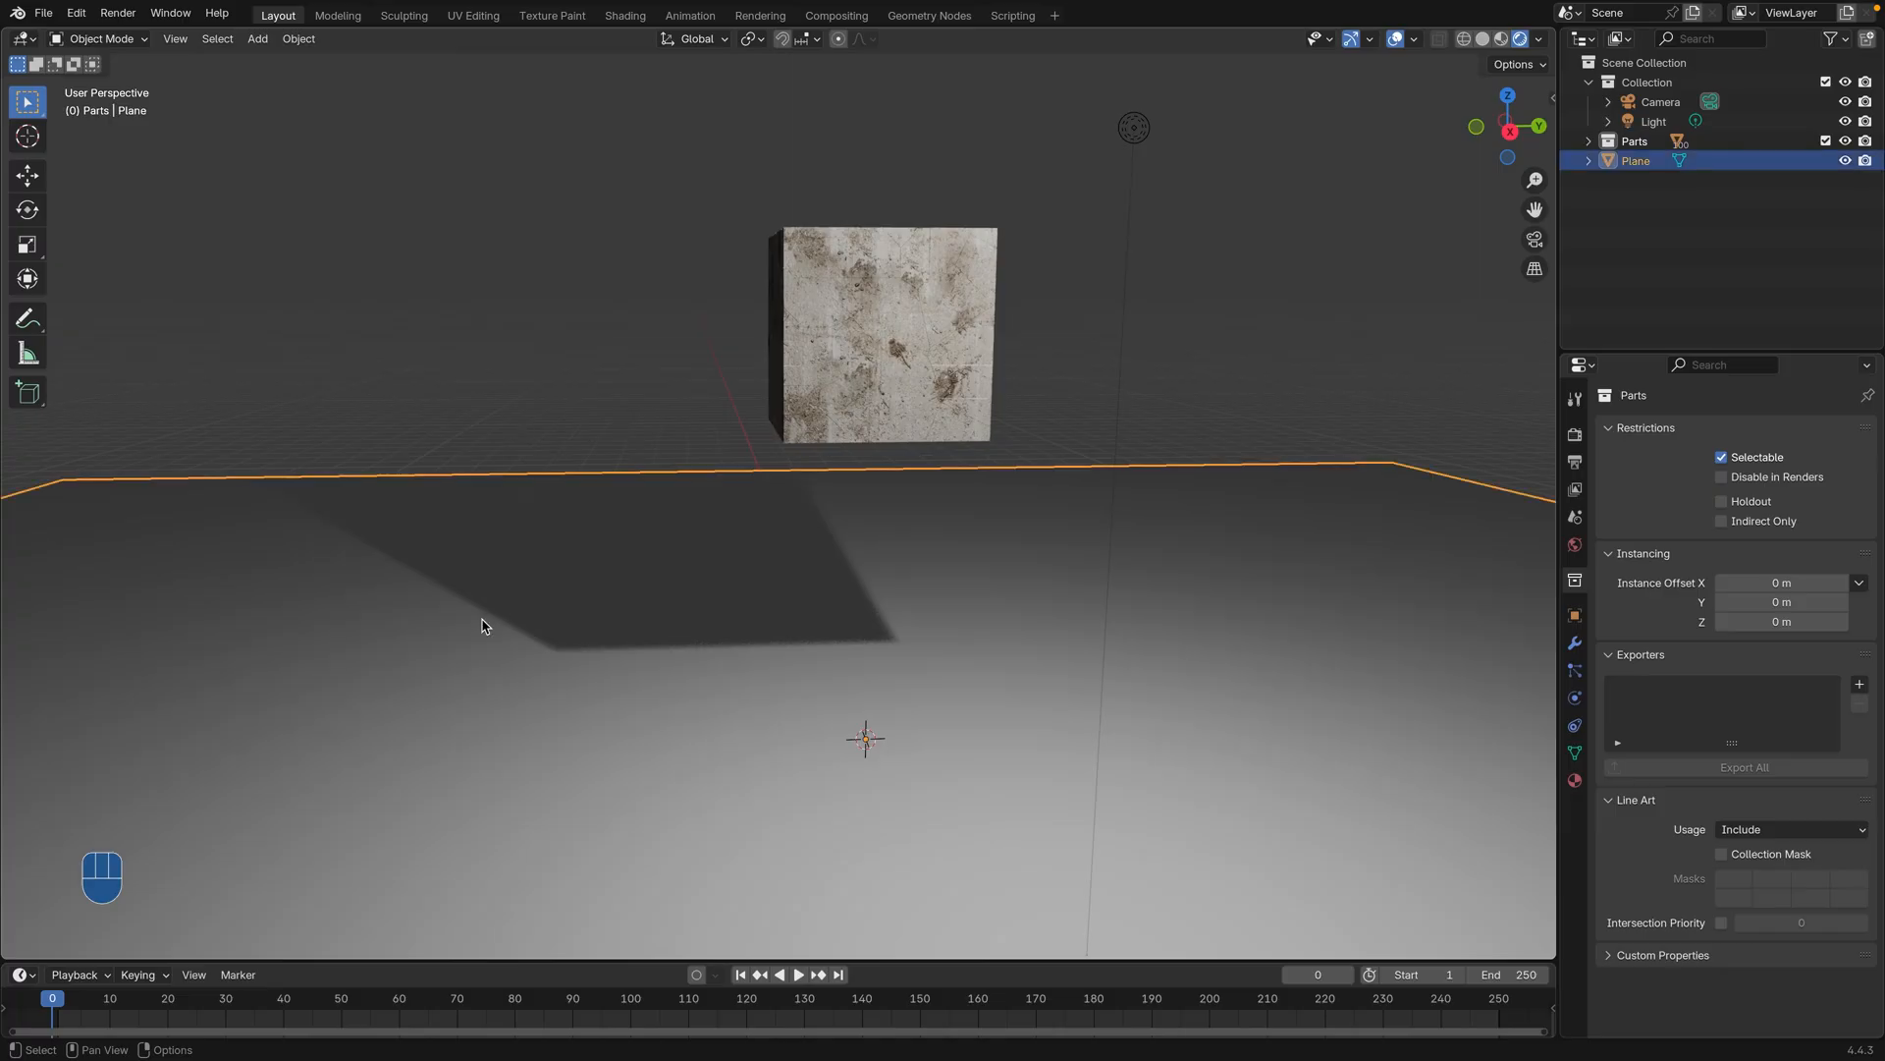
pyautogui.click(297, 42)
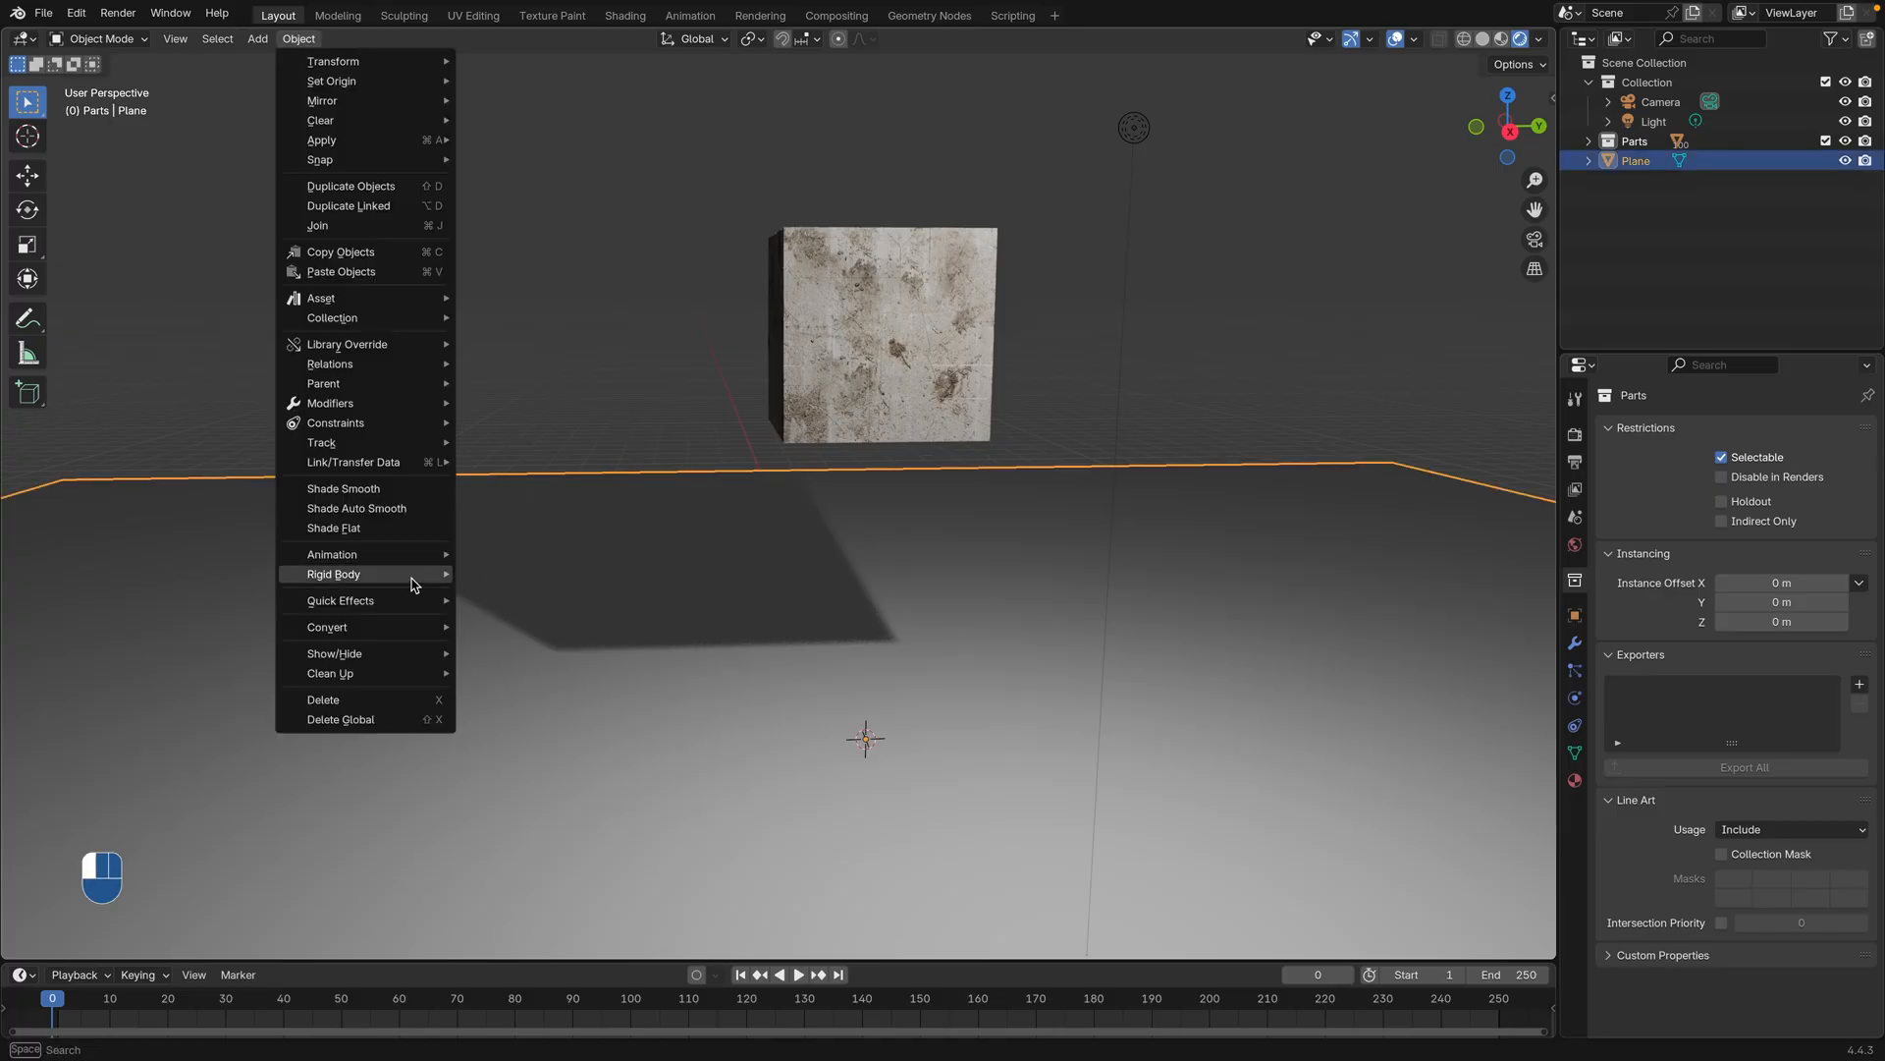
pyautogui.moveTo(411, 585)
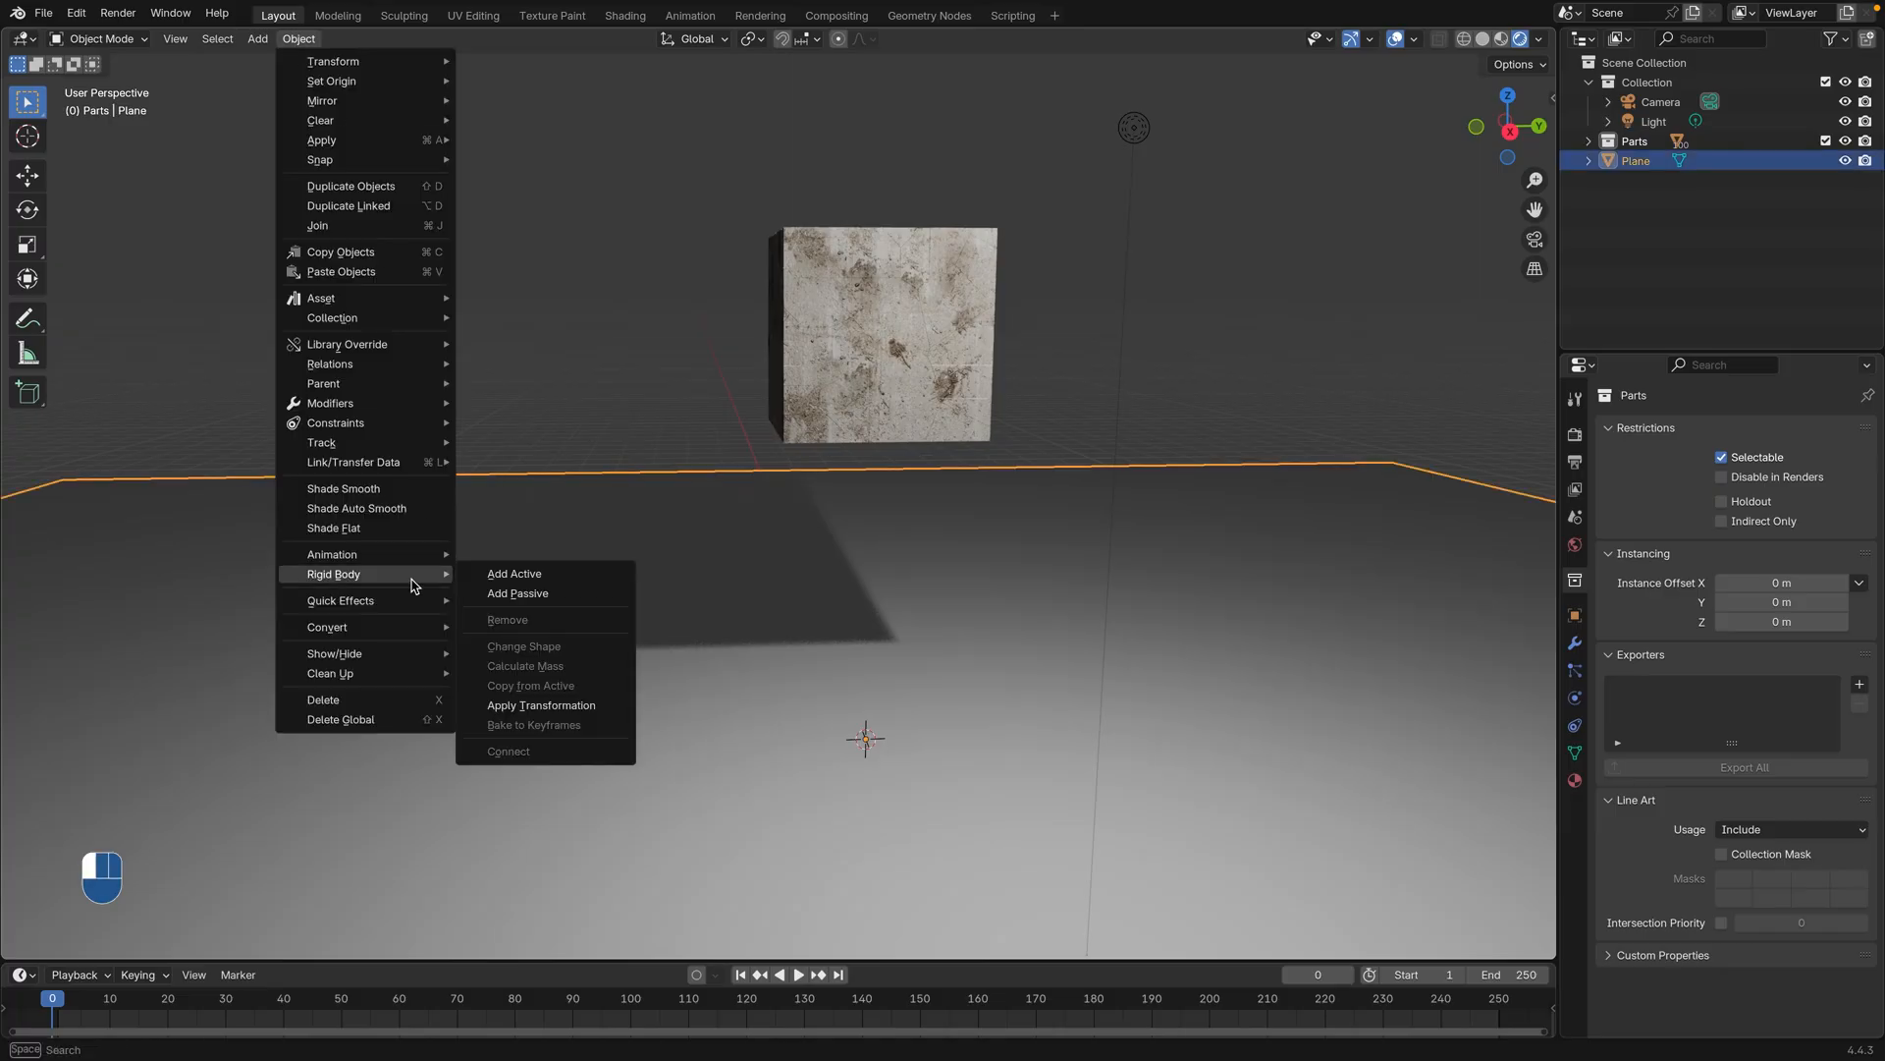
pyautogui.click(533, 606)
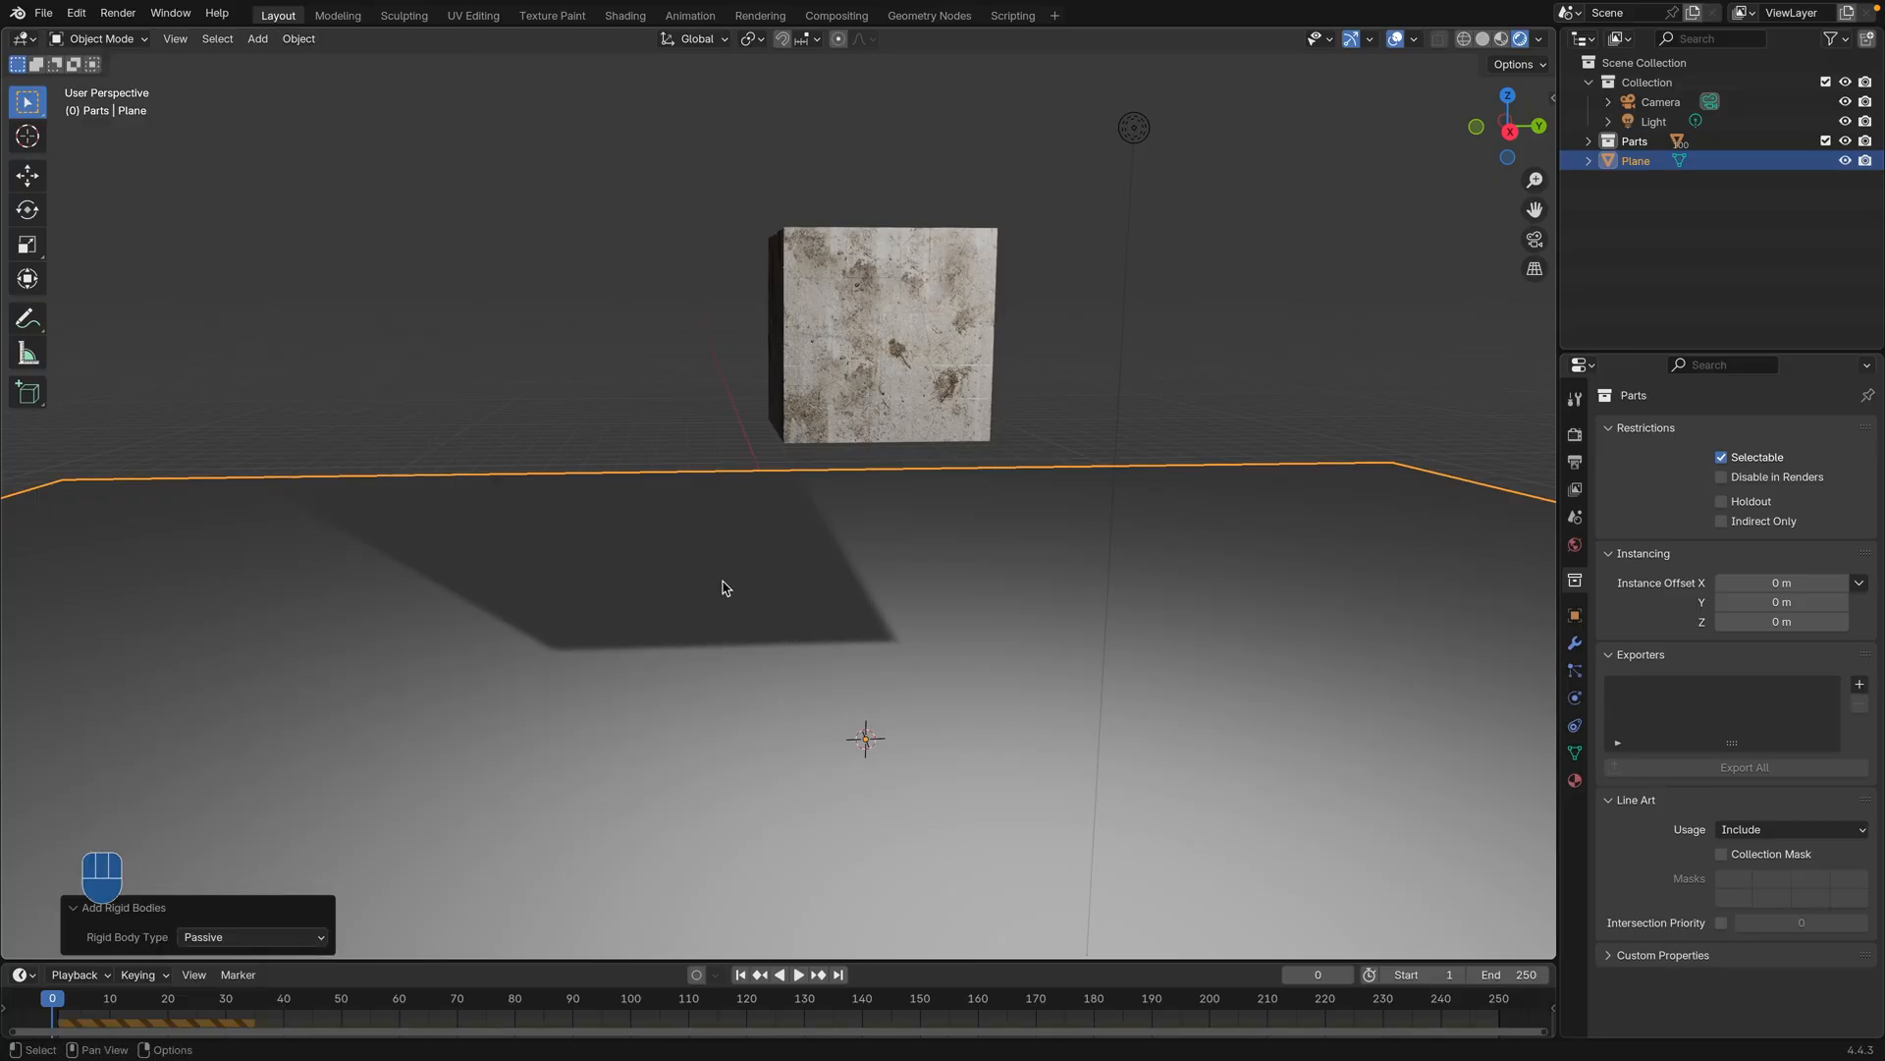
# Step: Play the collapse simulation, advance to frame 65 and examine the textures on the broken pieces up close
pyautogui.click(473, 363)
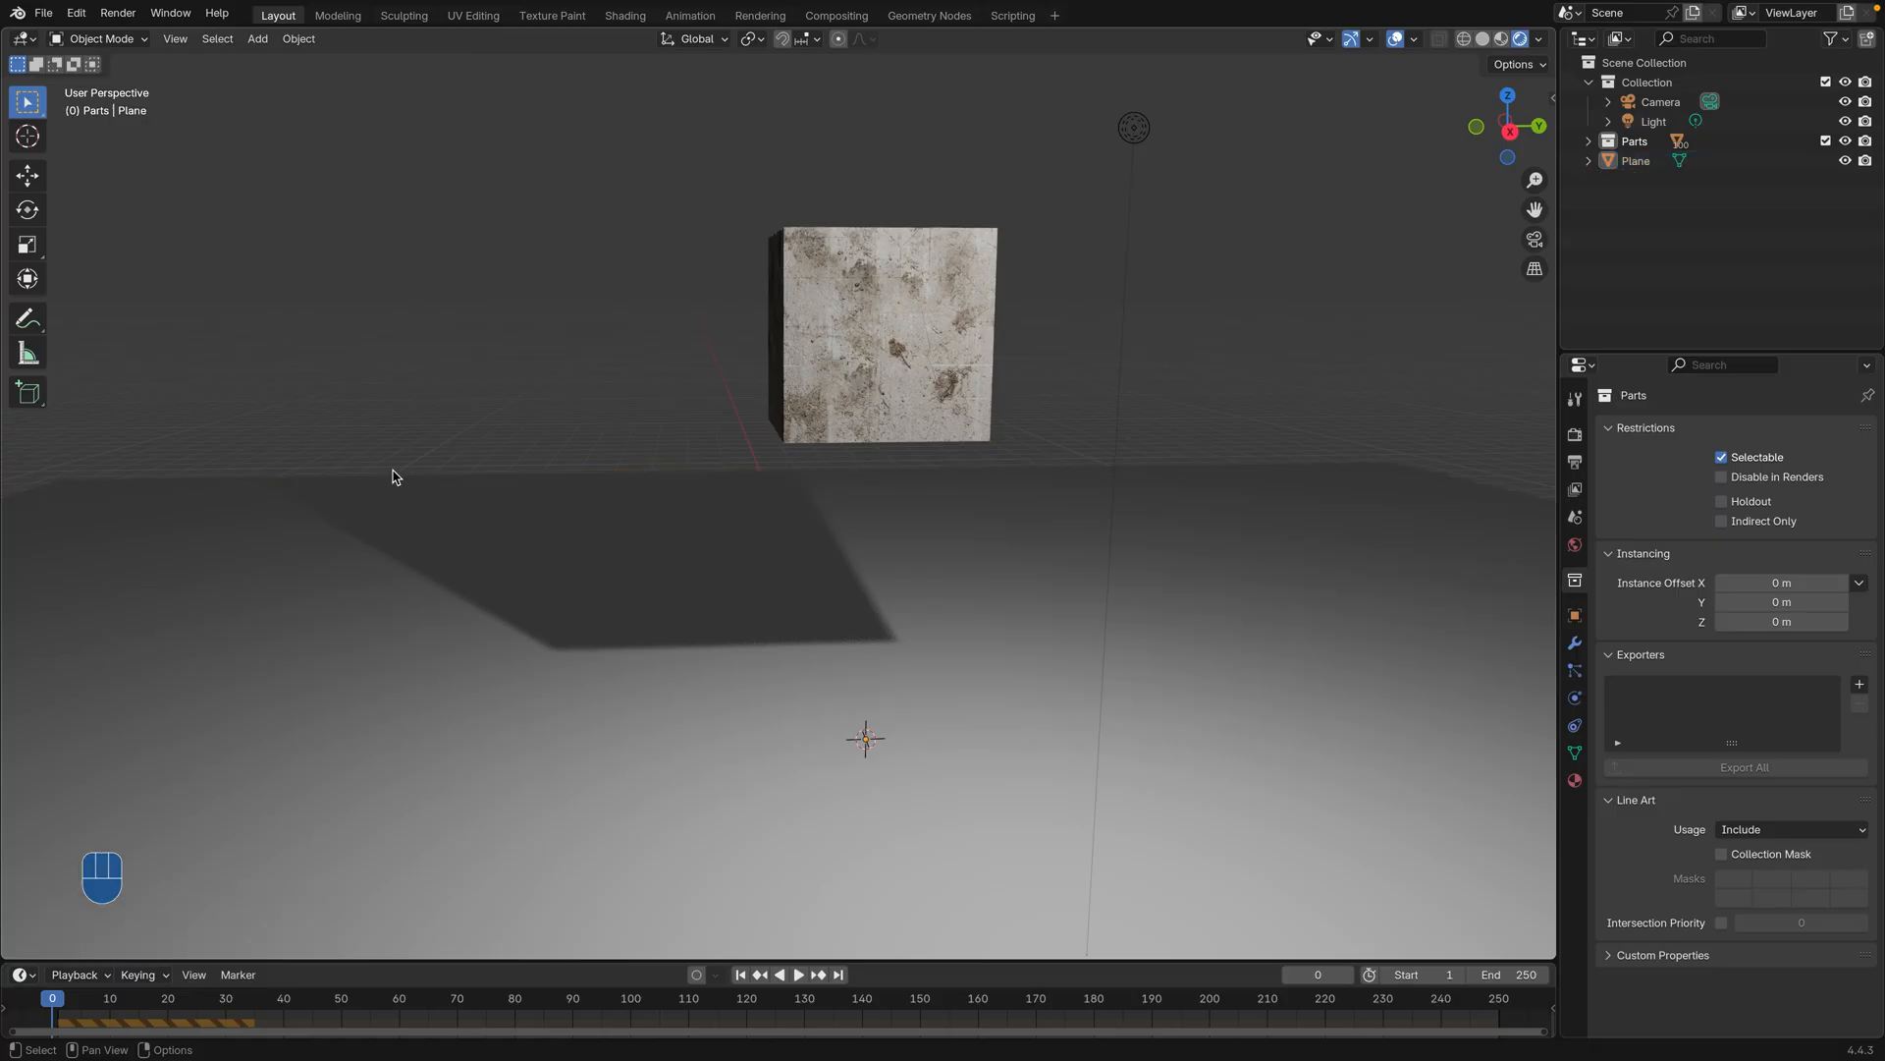
pyautogui.press('space')
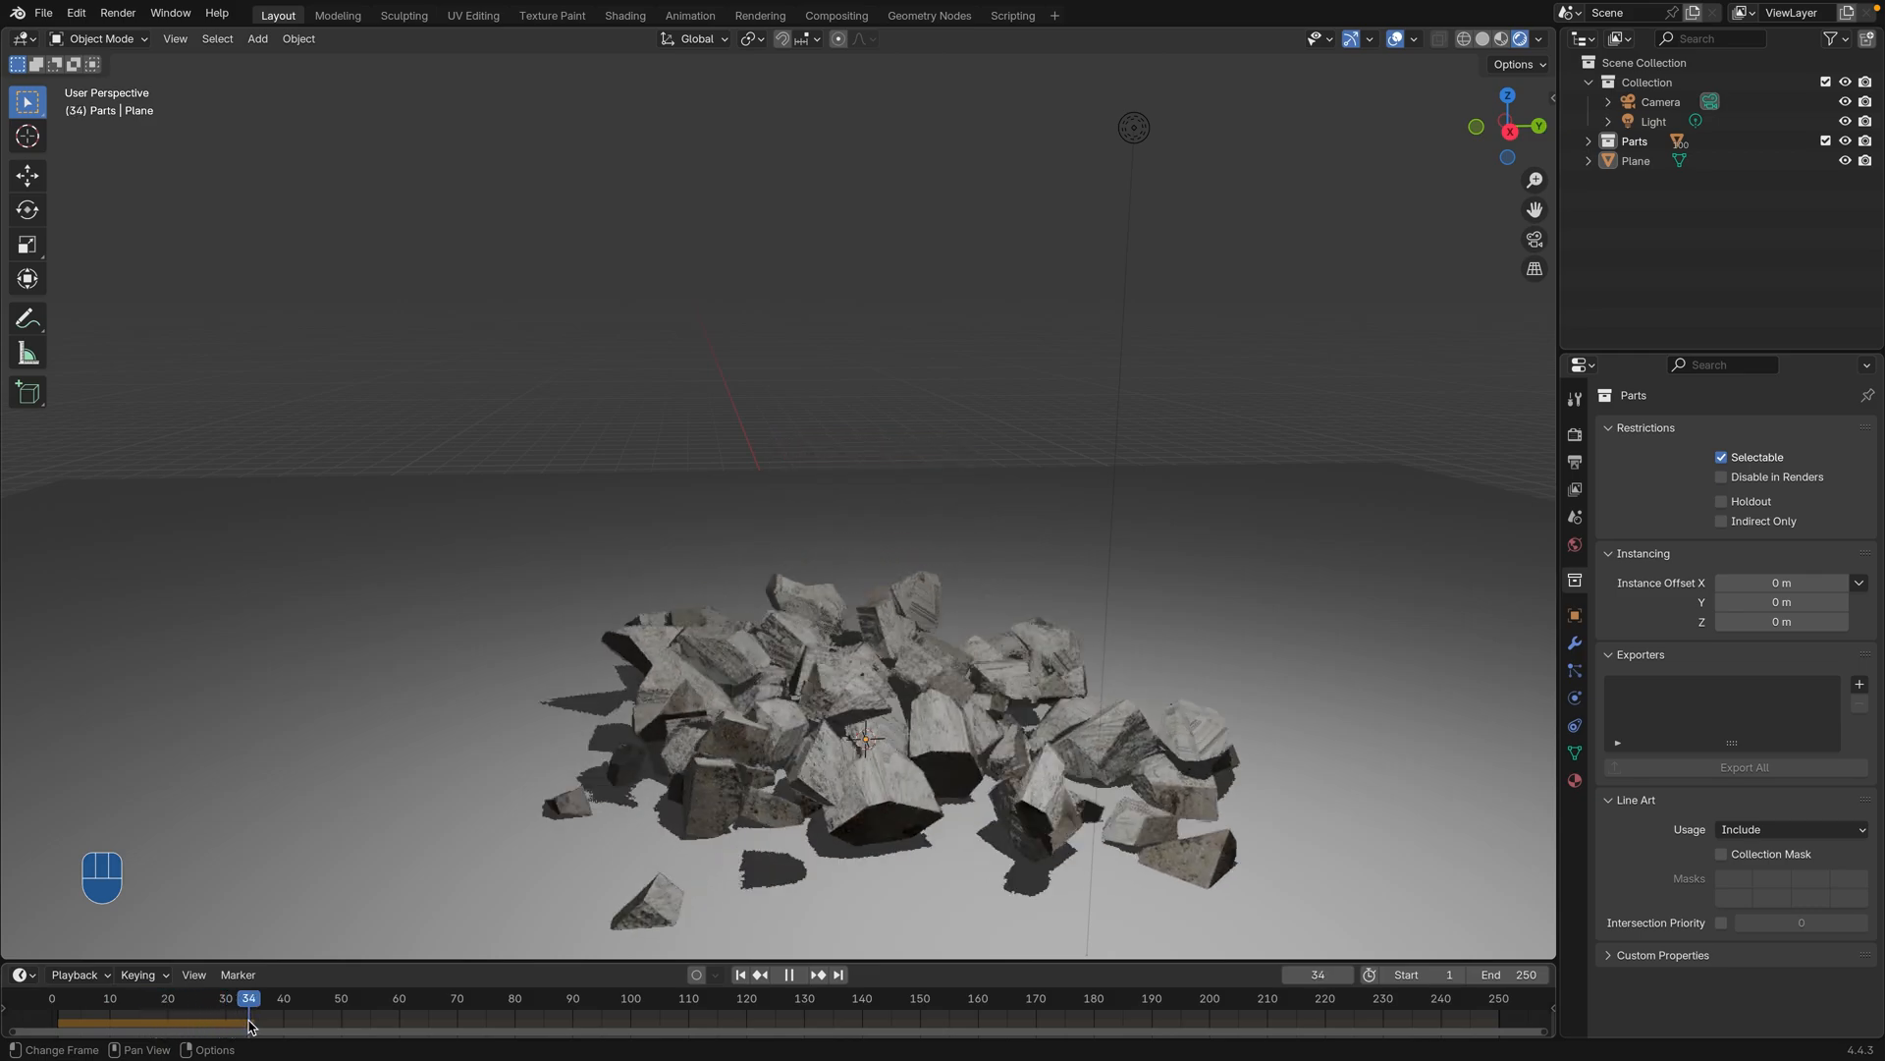
pyautogui.press('space')
pyautogui.keyDown('super'); pyautogui.moveTo(739, 661); pyautogui.dragTo(769, 680, button='middle'); pyautogui.keyUp('super')
pyautogui.moveTo(950, 746); pyautogui.dragTo(882, 652, button='middle')
pyautogui.keyDown('super'); pyautogui.moveTo(882, 656); pyautogui.dragTo(889, 711, button='middle'); pyautogui.keyUp('super')
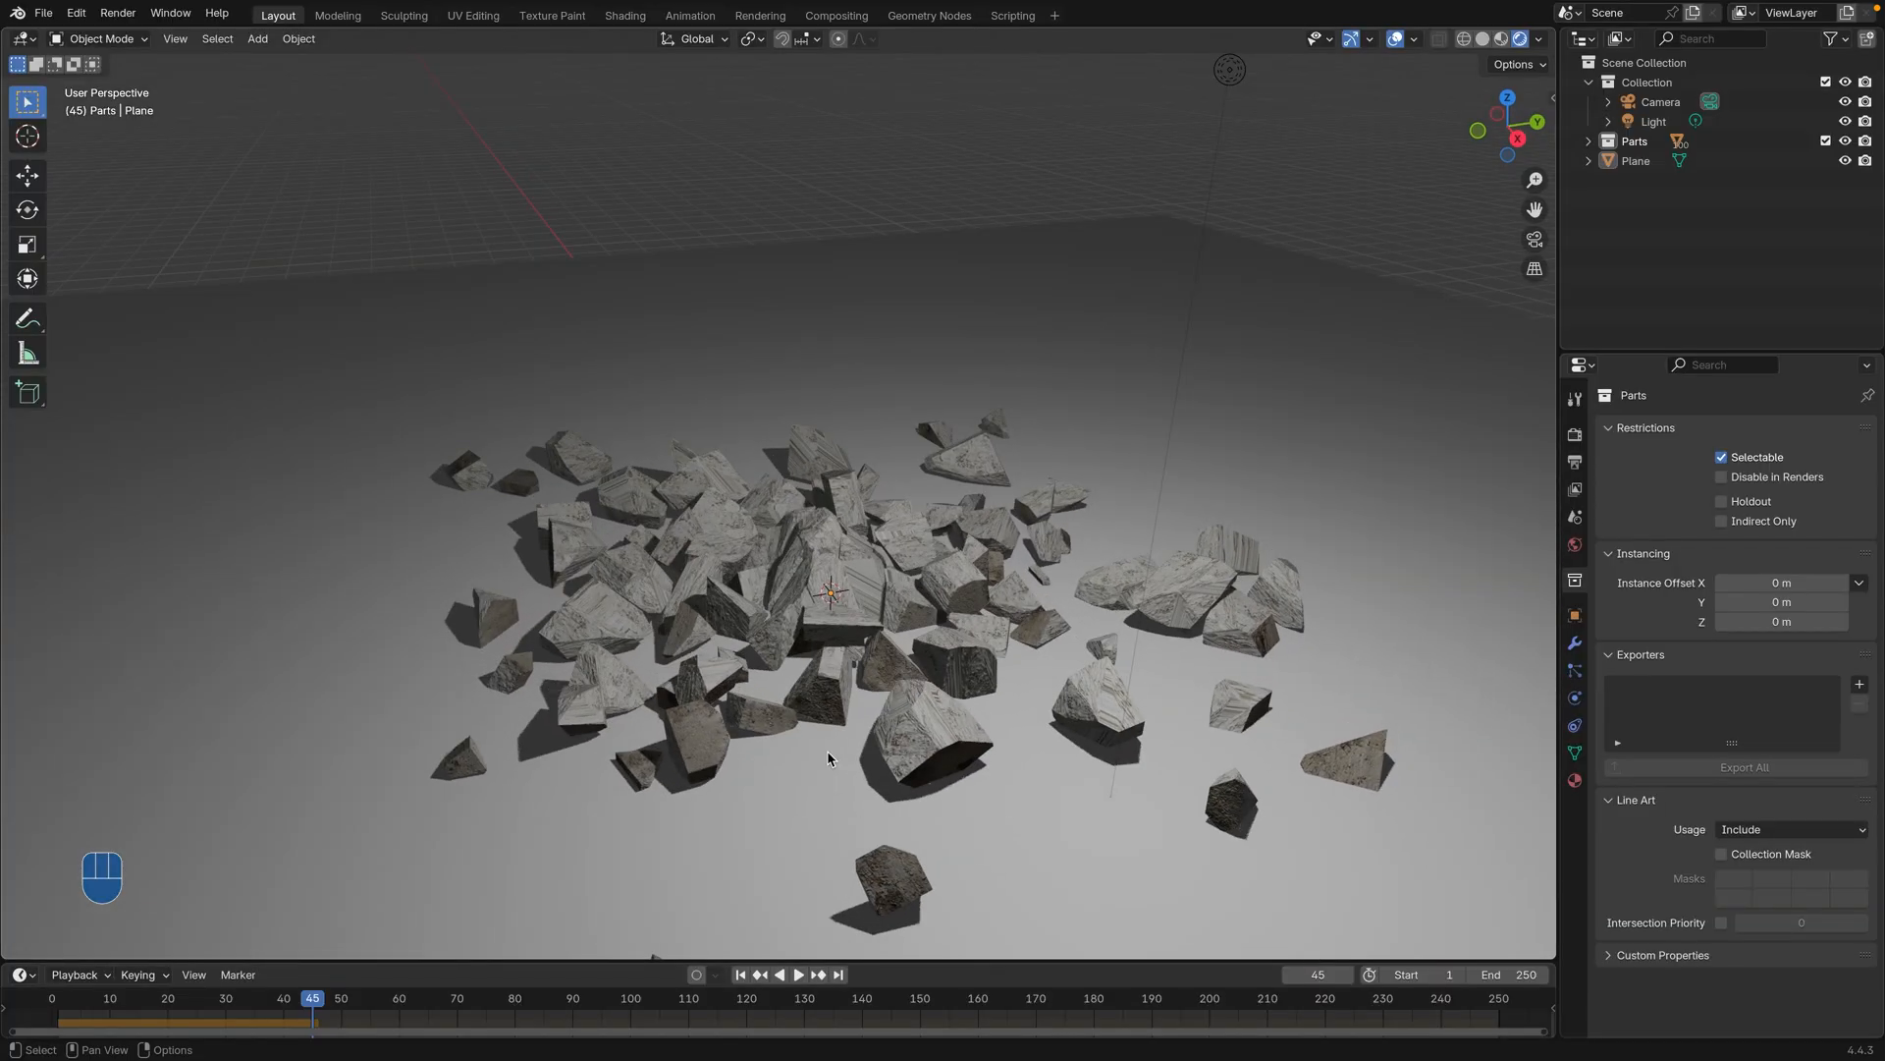
pyautogui.moveTo(313, 1015); pyautogui.dragTo(428, 998)
pyautogui.scroll(5, 828, 606)
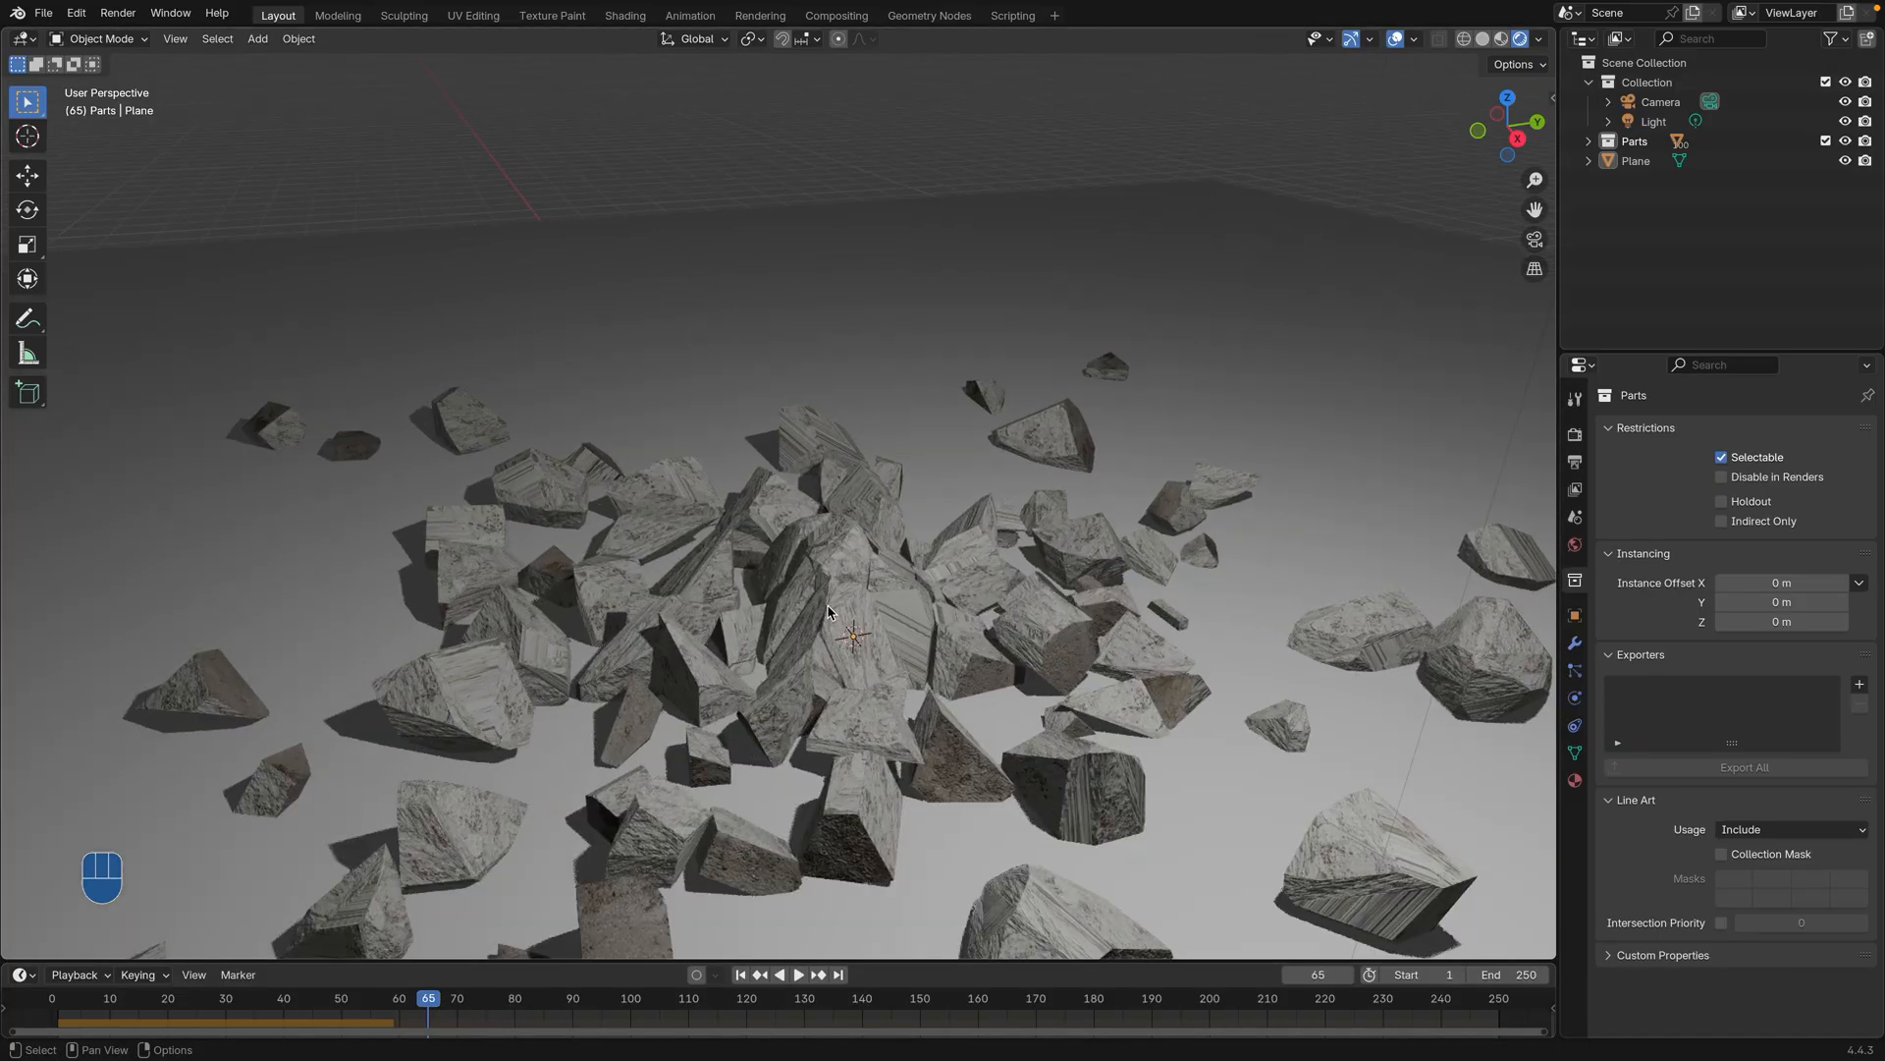
pyautogui.keyDown('super'); pyautogui.moveTo(893, 613); pyautogui.dragTo(837, 635); pyautogui.keyUp('super')
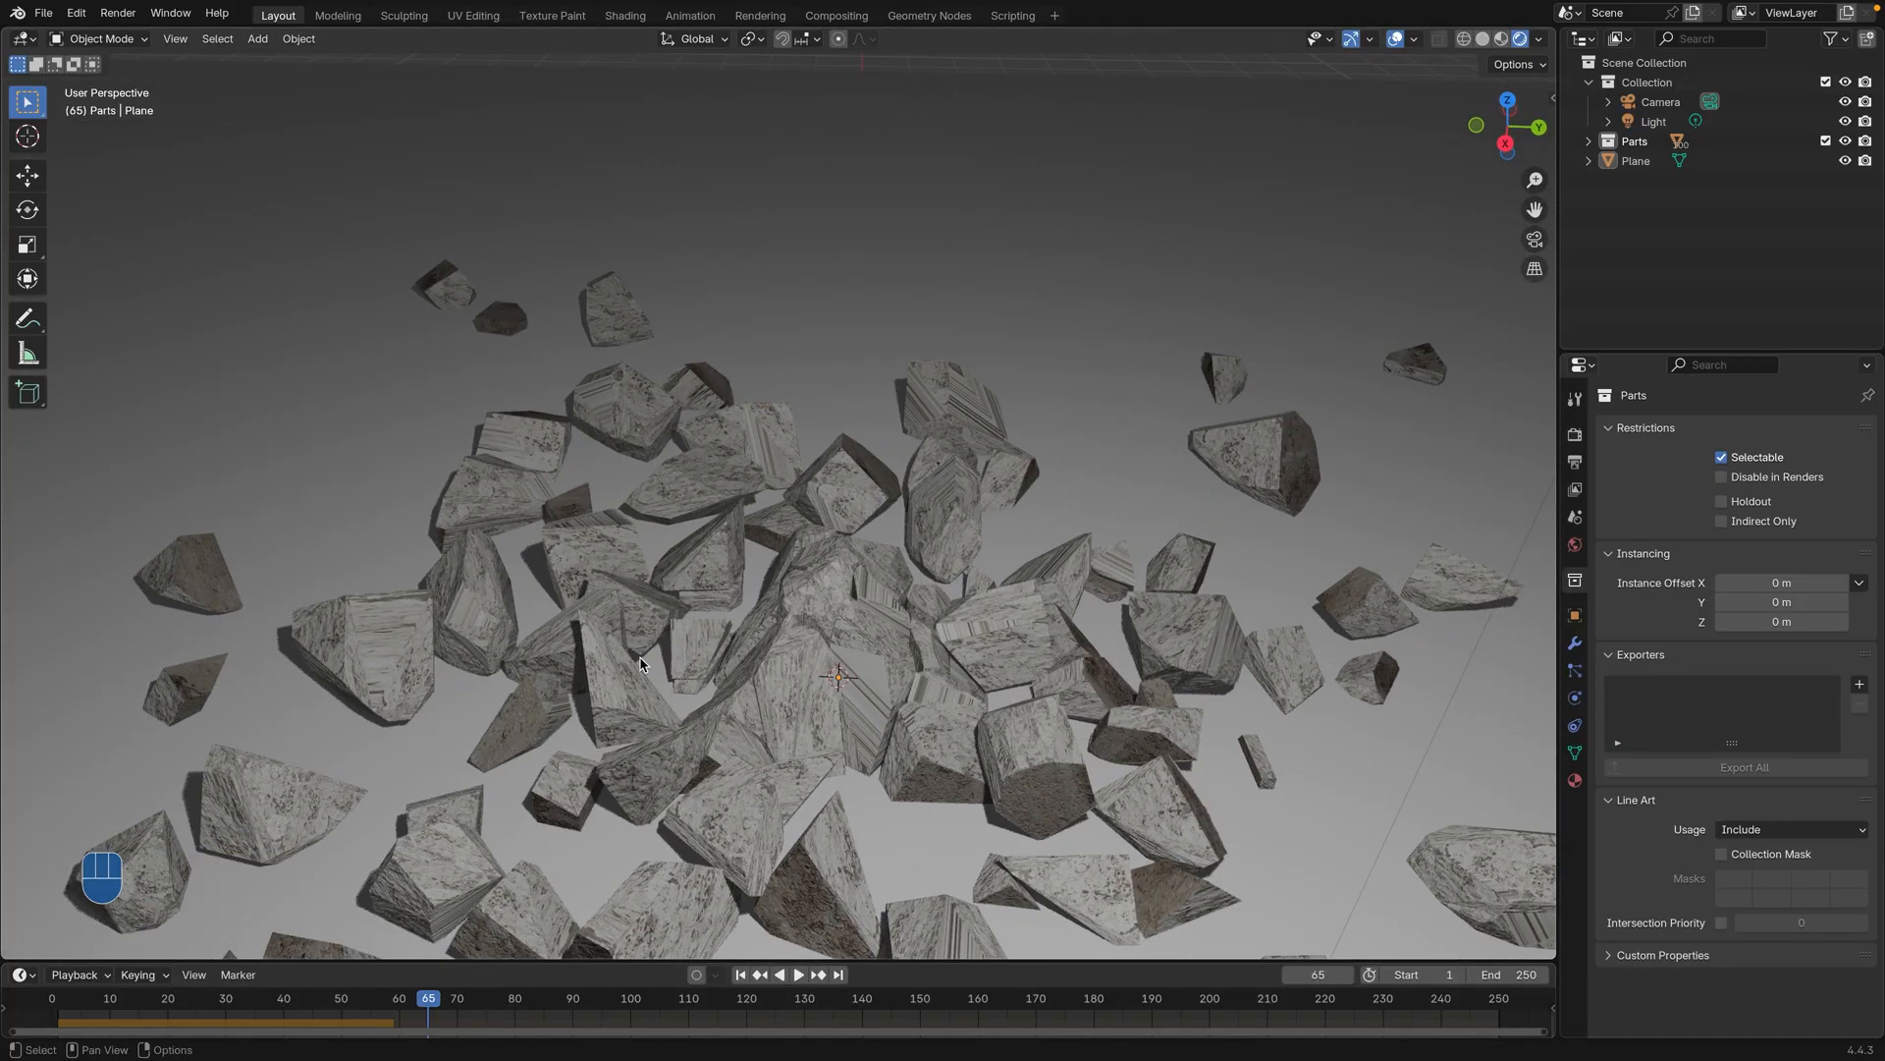
pyautogui.scroll(5, 645, 664)
pyautogui.moveTo(643, 664)
pyautogui.keyDown('super'); pyautogui.mouseDown()
pyautogui.moveTo(714, 665)
pyautogui.moveTo(676, 666)
pyautogui.mouseUp(); pyautogui.keyUp('super')
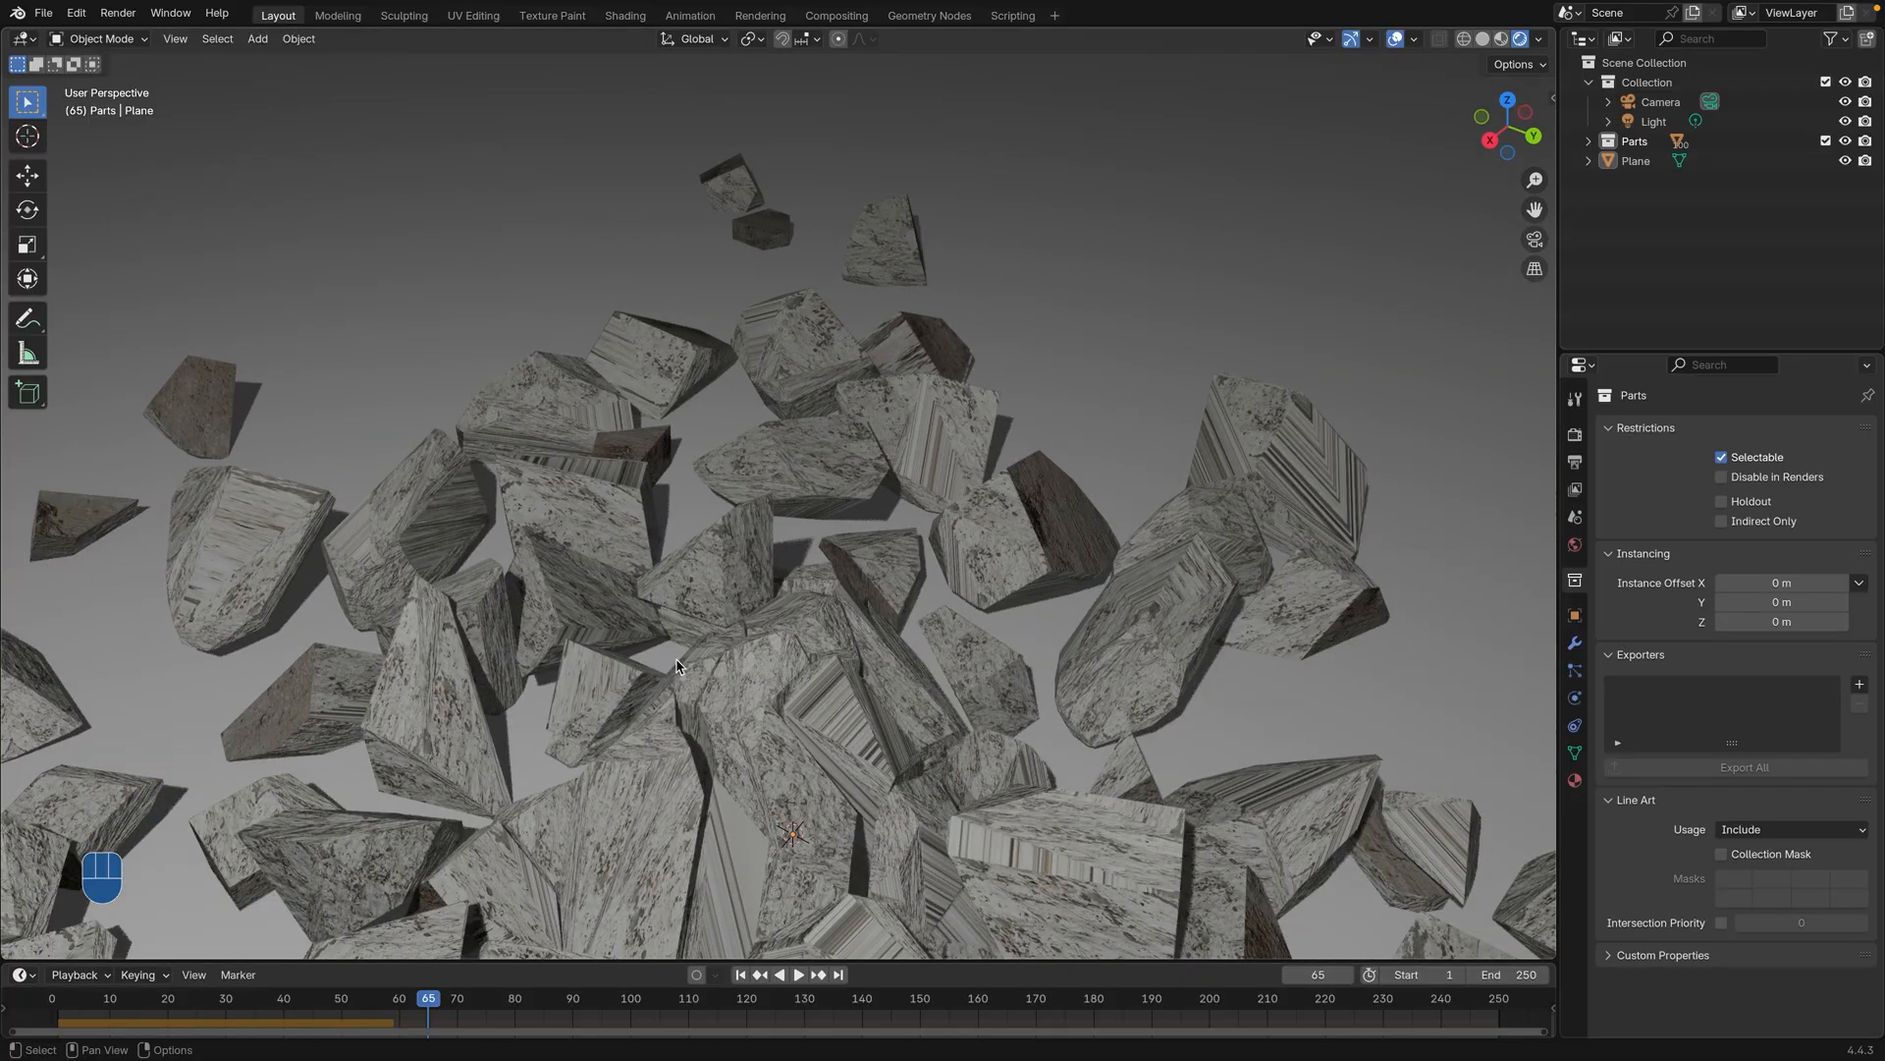
pyautogui.scroll(5, 852, 727)
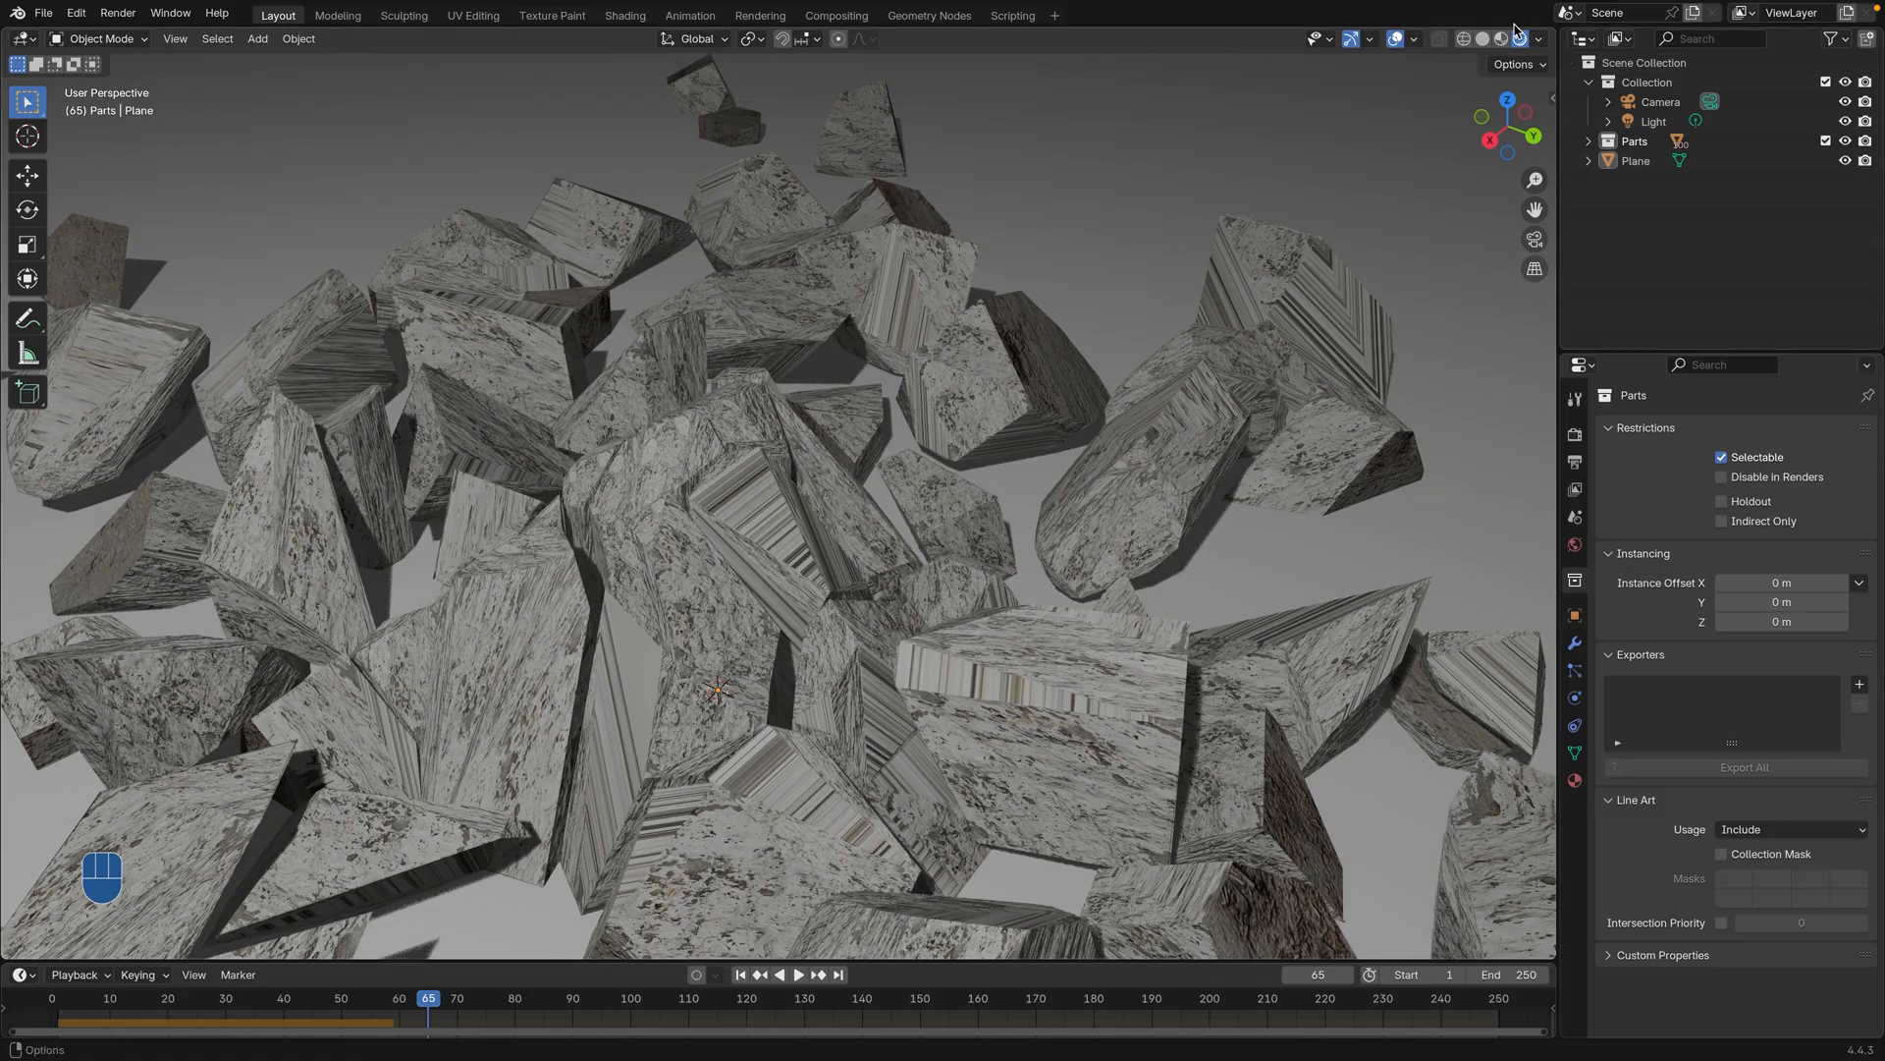
# Step: Split the 3D viewport into two side-by-side areas and turn the new one into a Shader Editor
pyautogui.moveTo(1557, 33); pyautogui.dragTo(724, 88)
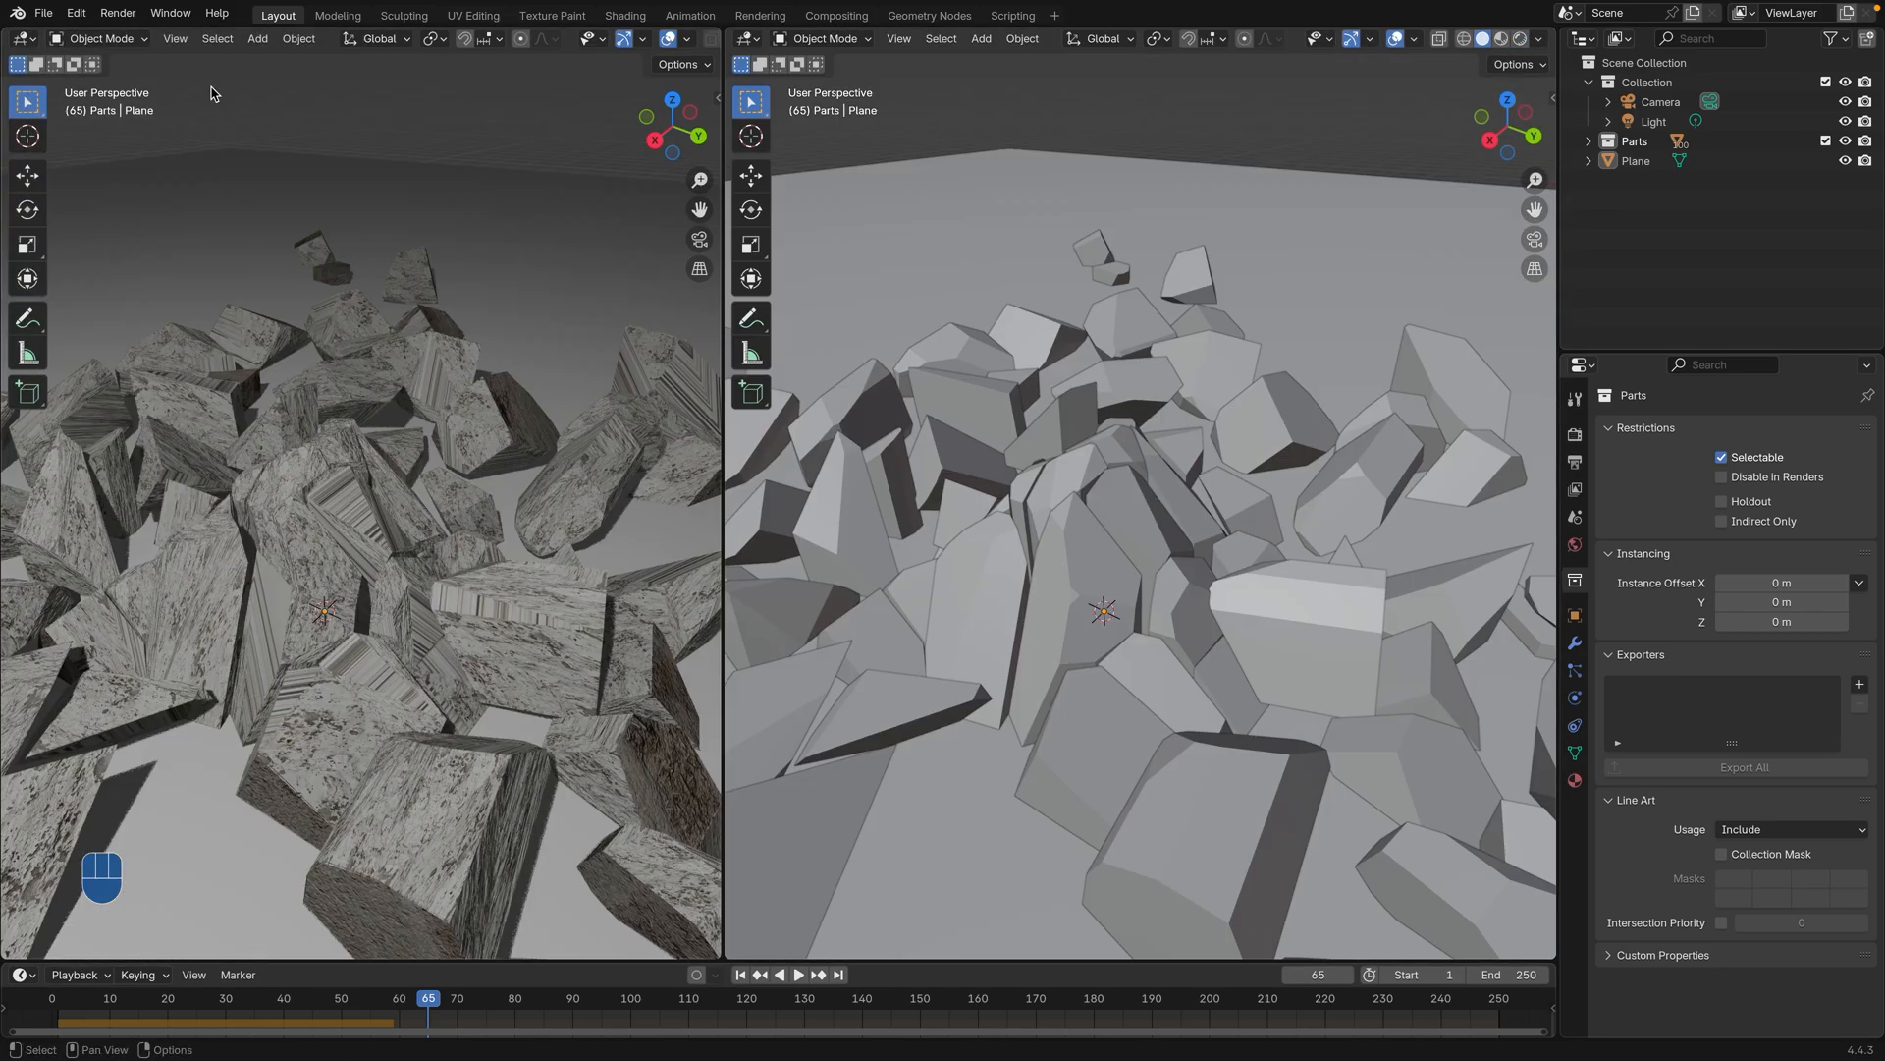
pyautogui.click(24, 38)
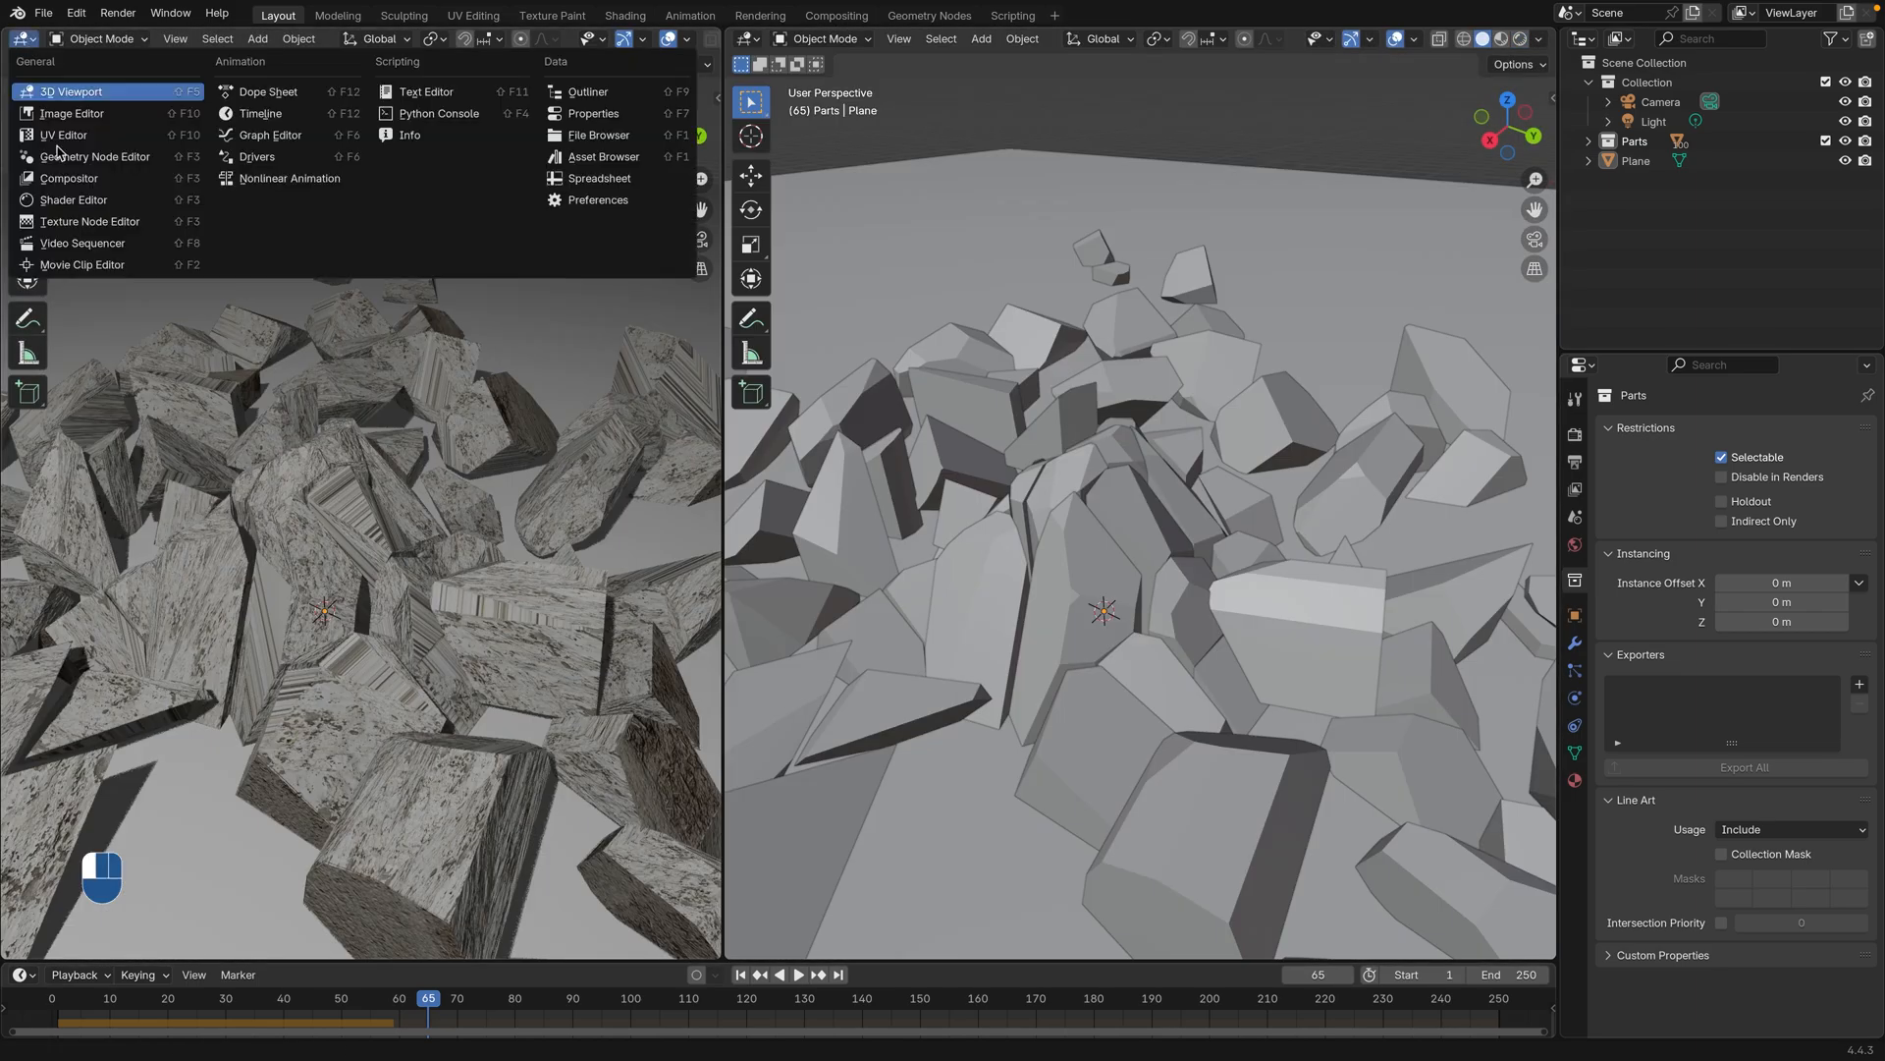
pyautogui.click(74, 200)
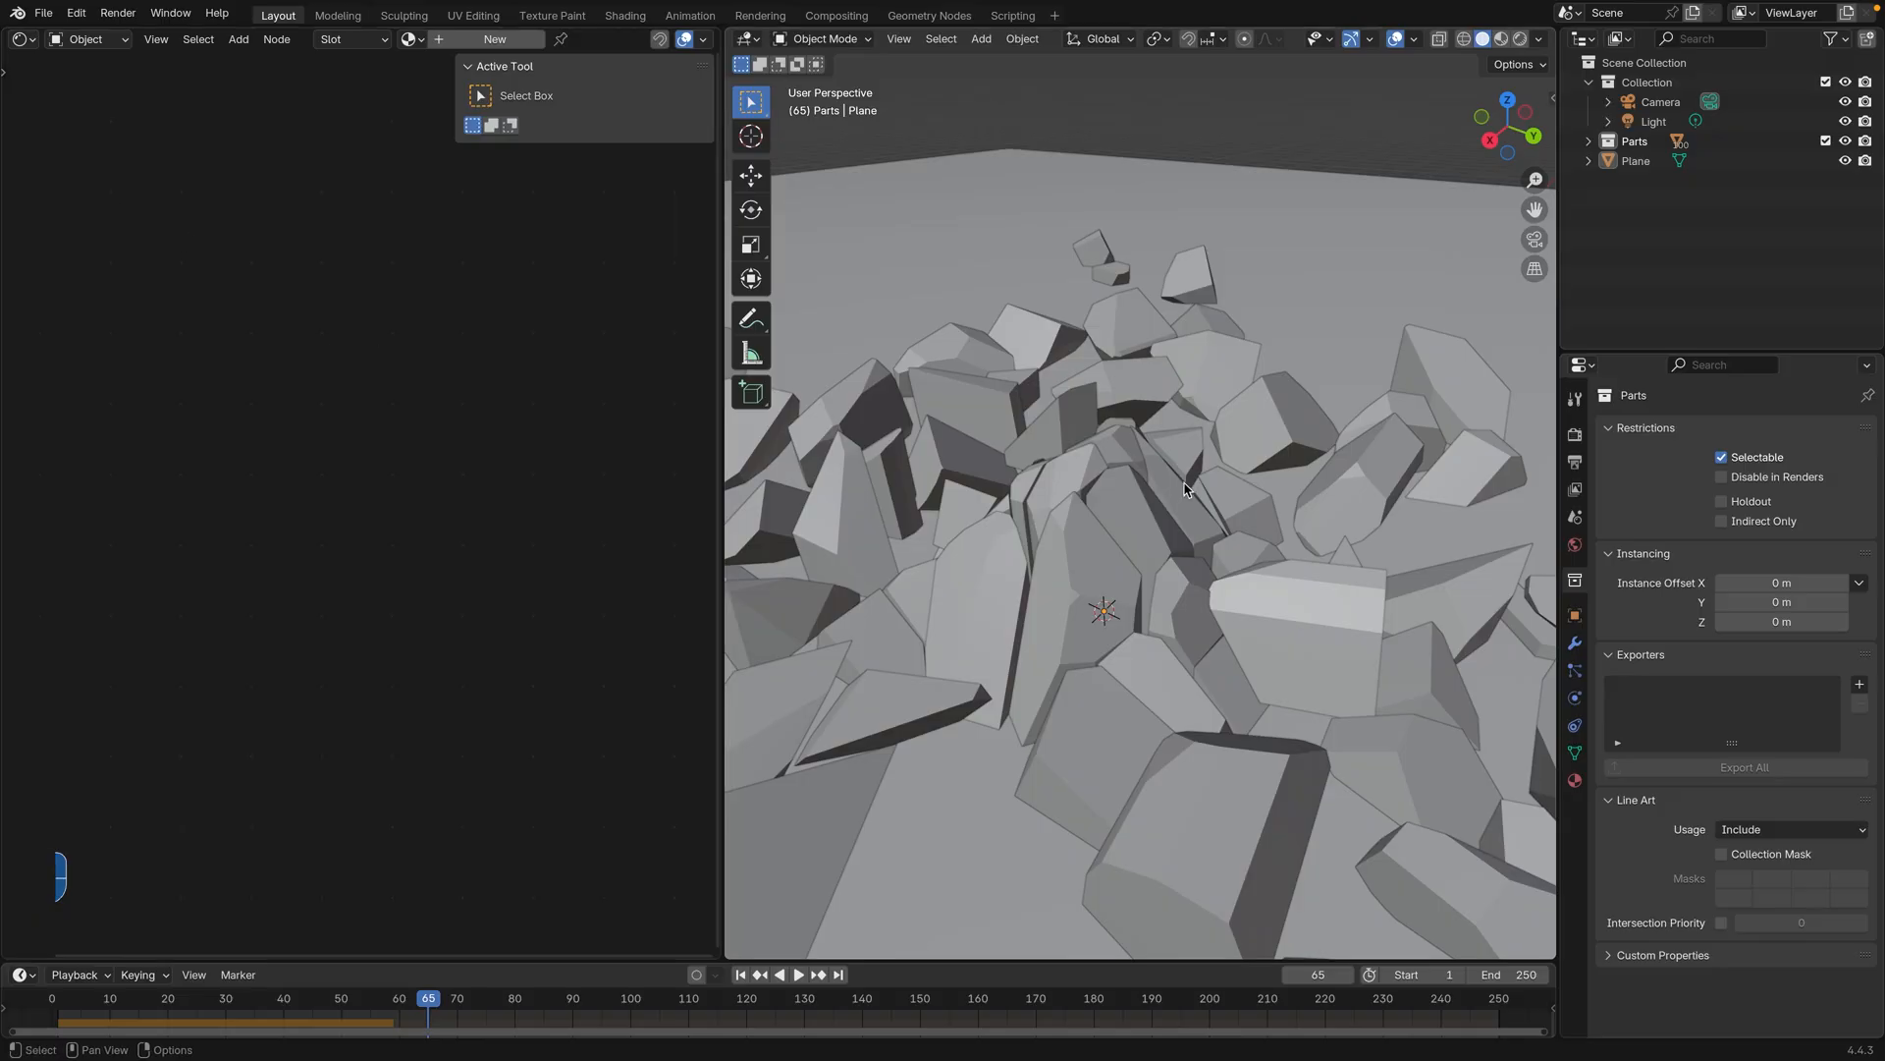
# Step: Show the white_rough_plaster nodes of a fragment near the pile's centre, with the viewport in Material Preview shading
pyautogui.click(1304, 631)
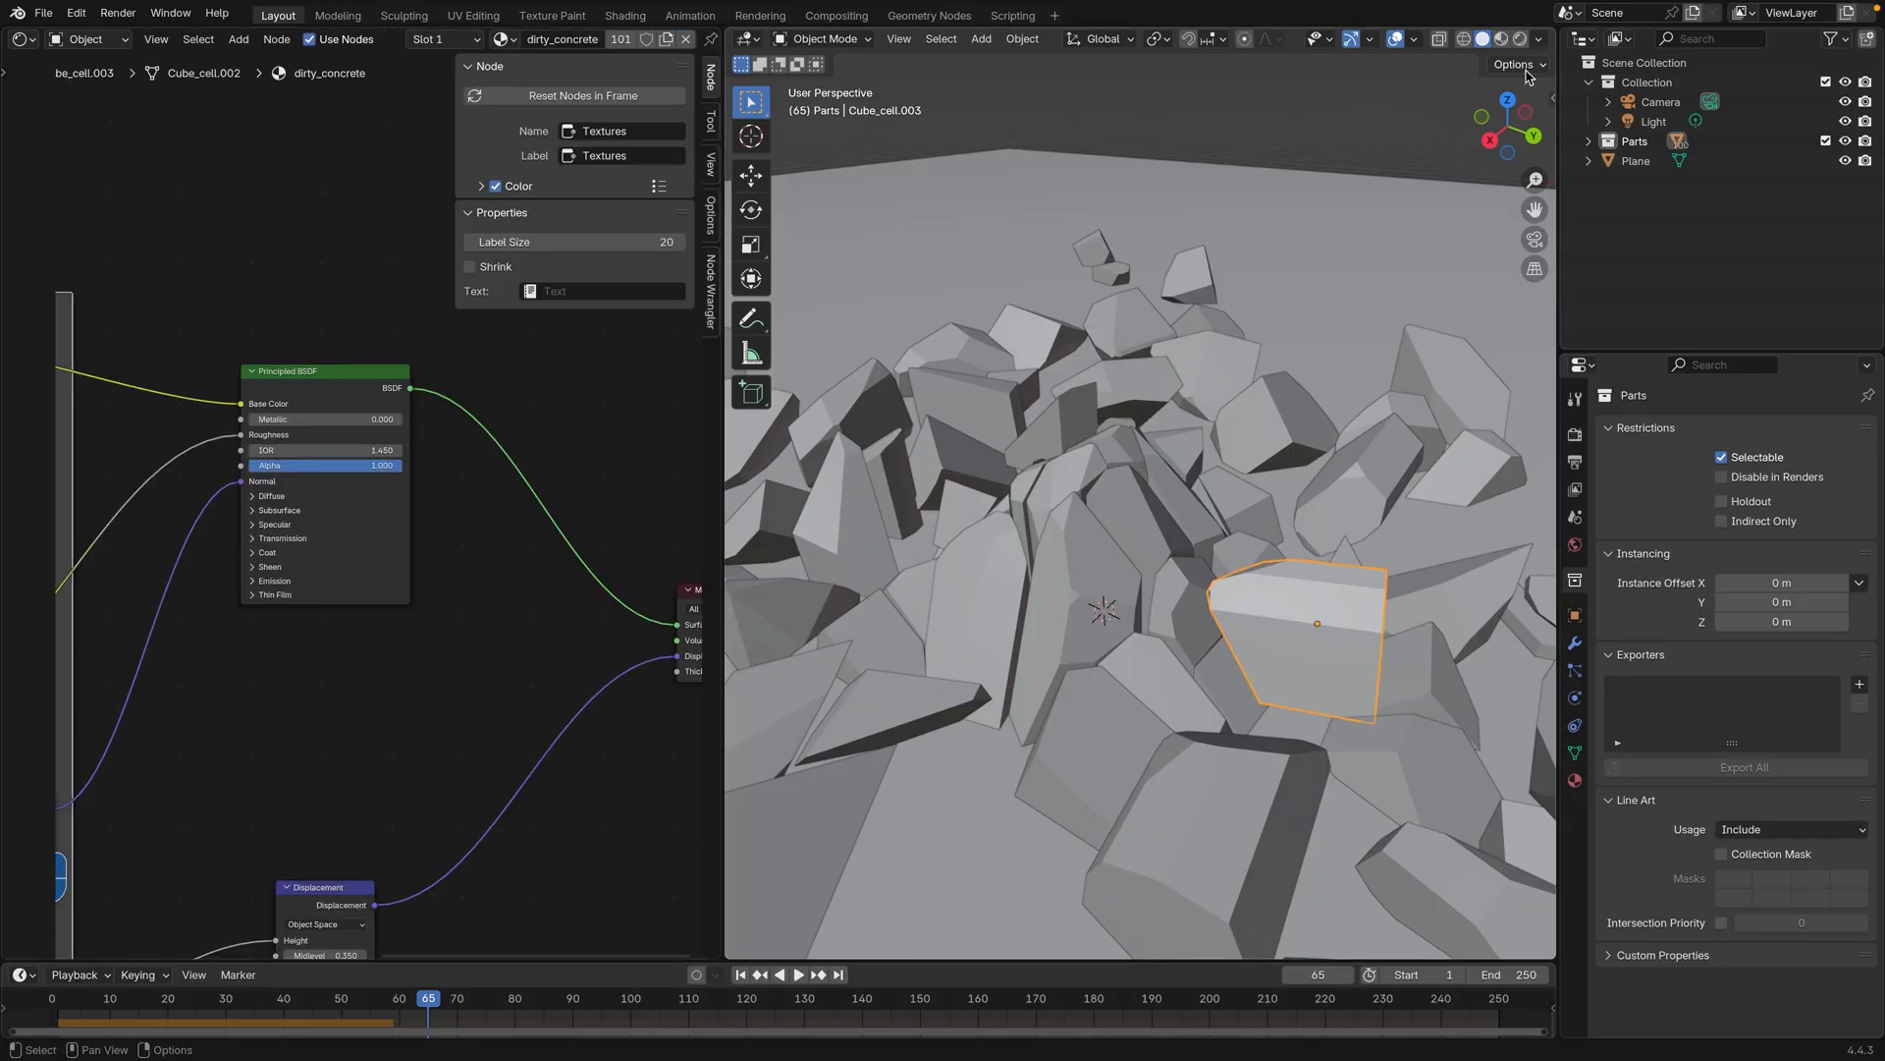
pyautogui.click(1502, 40)
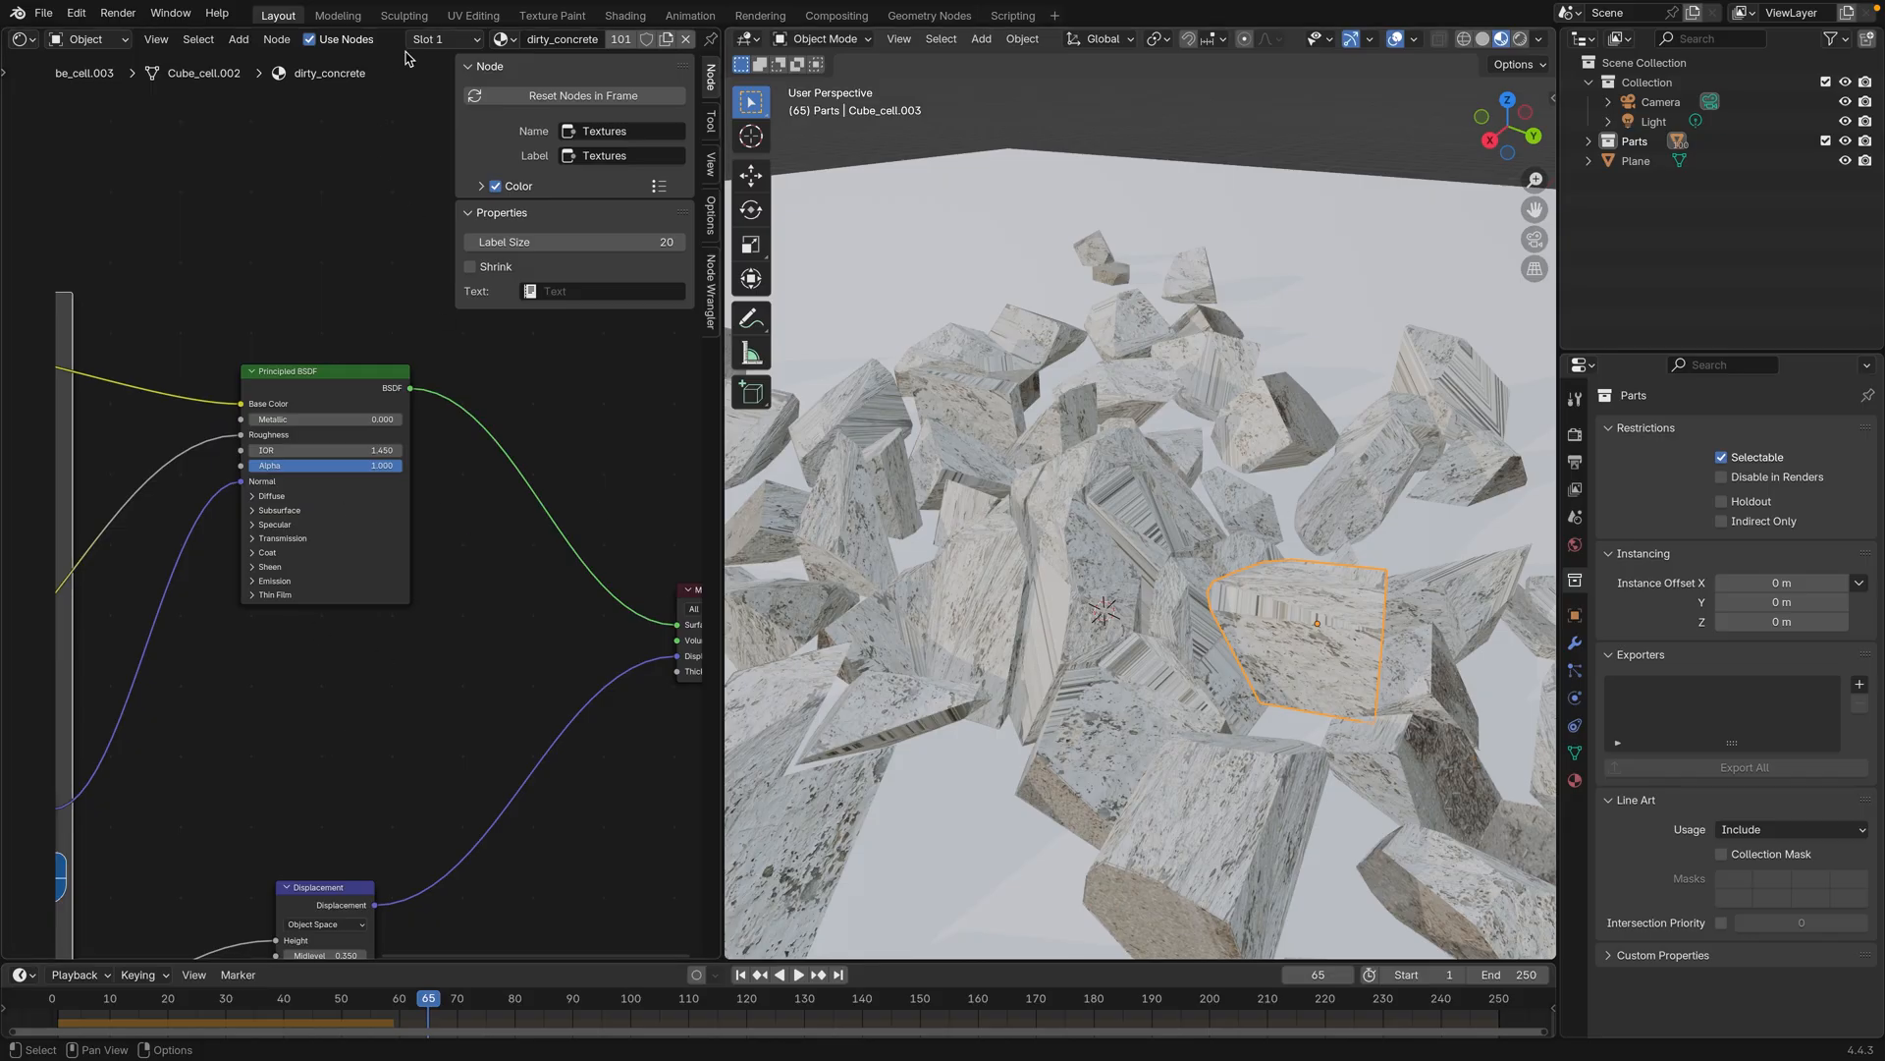
pyautogui.click(438, 45)
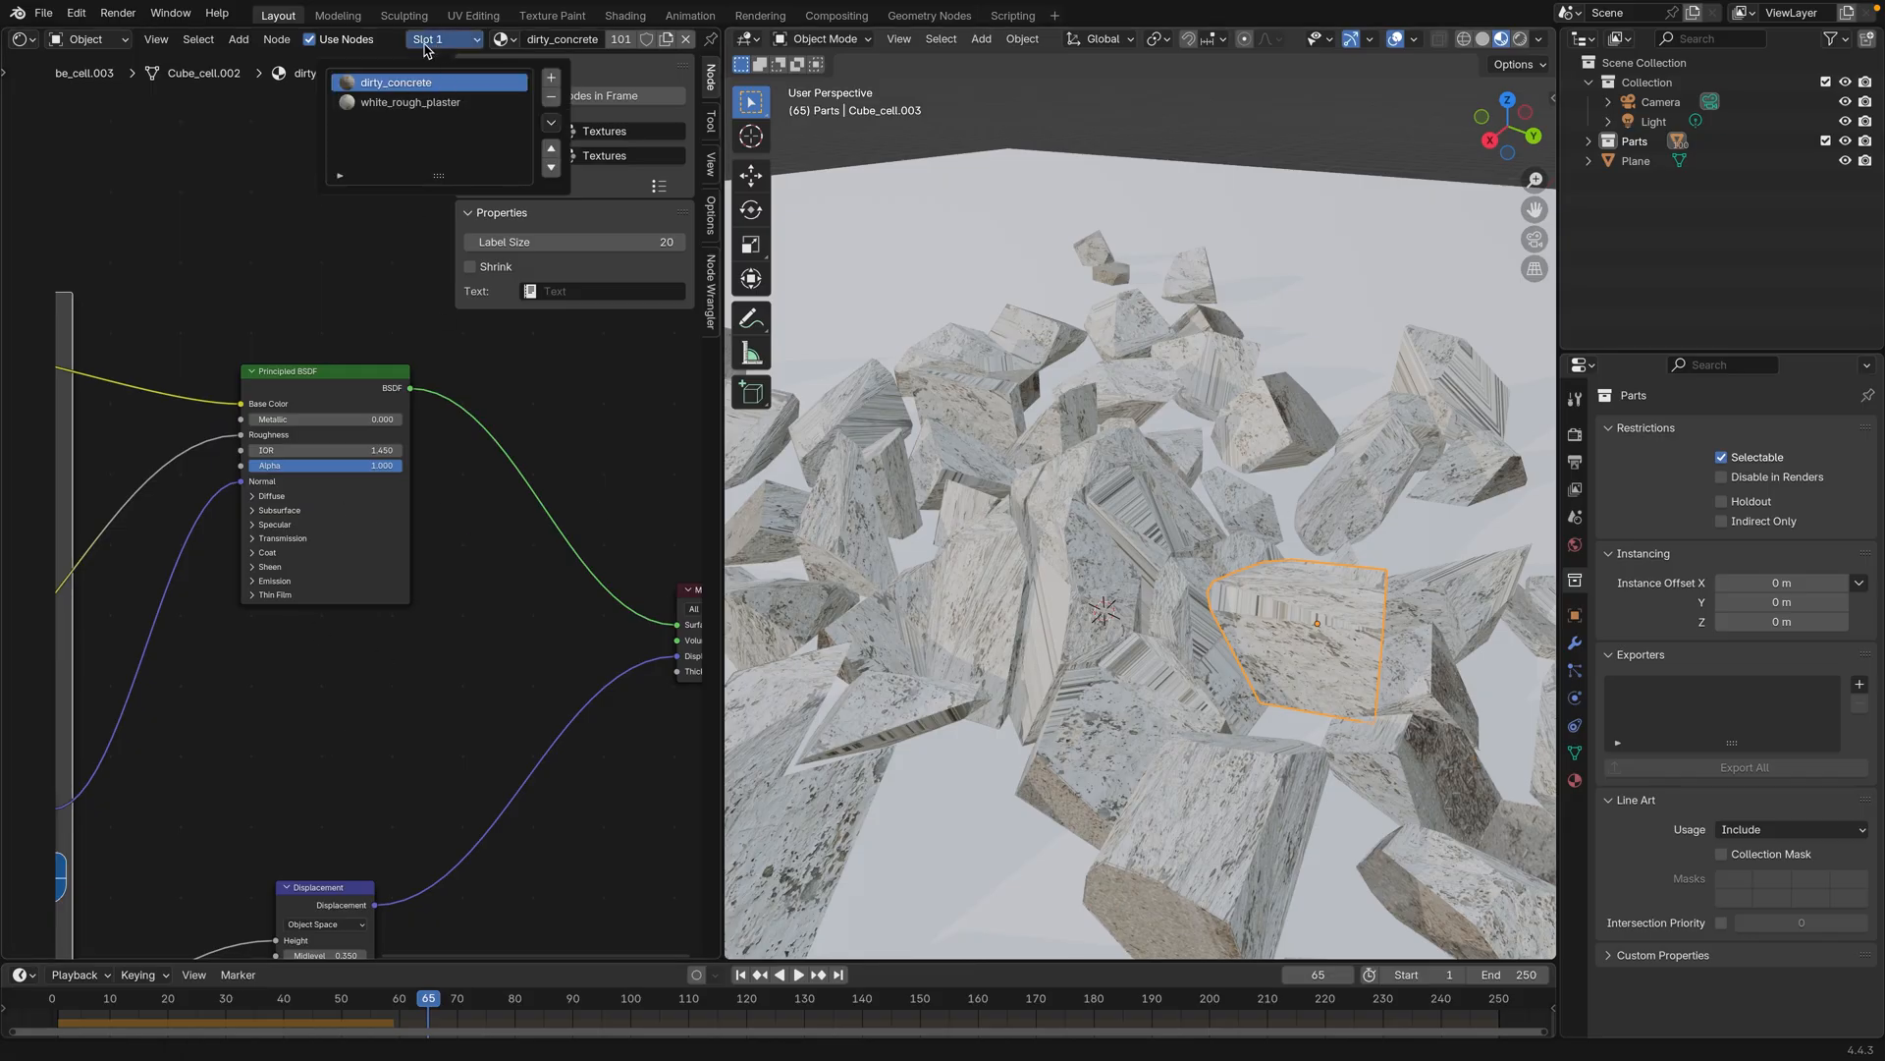
pyautogui.click(403, 102)
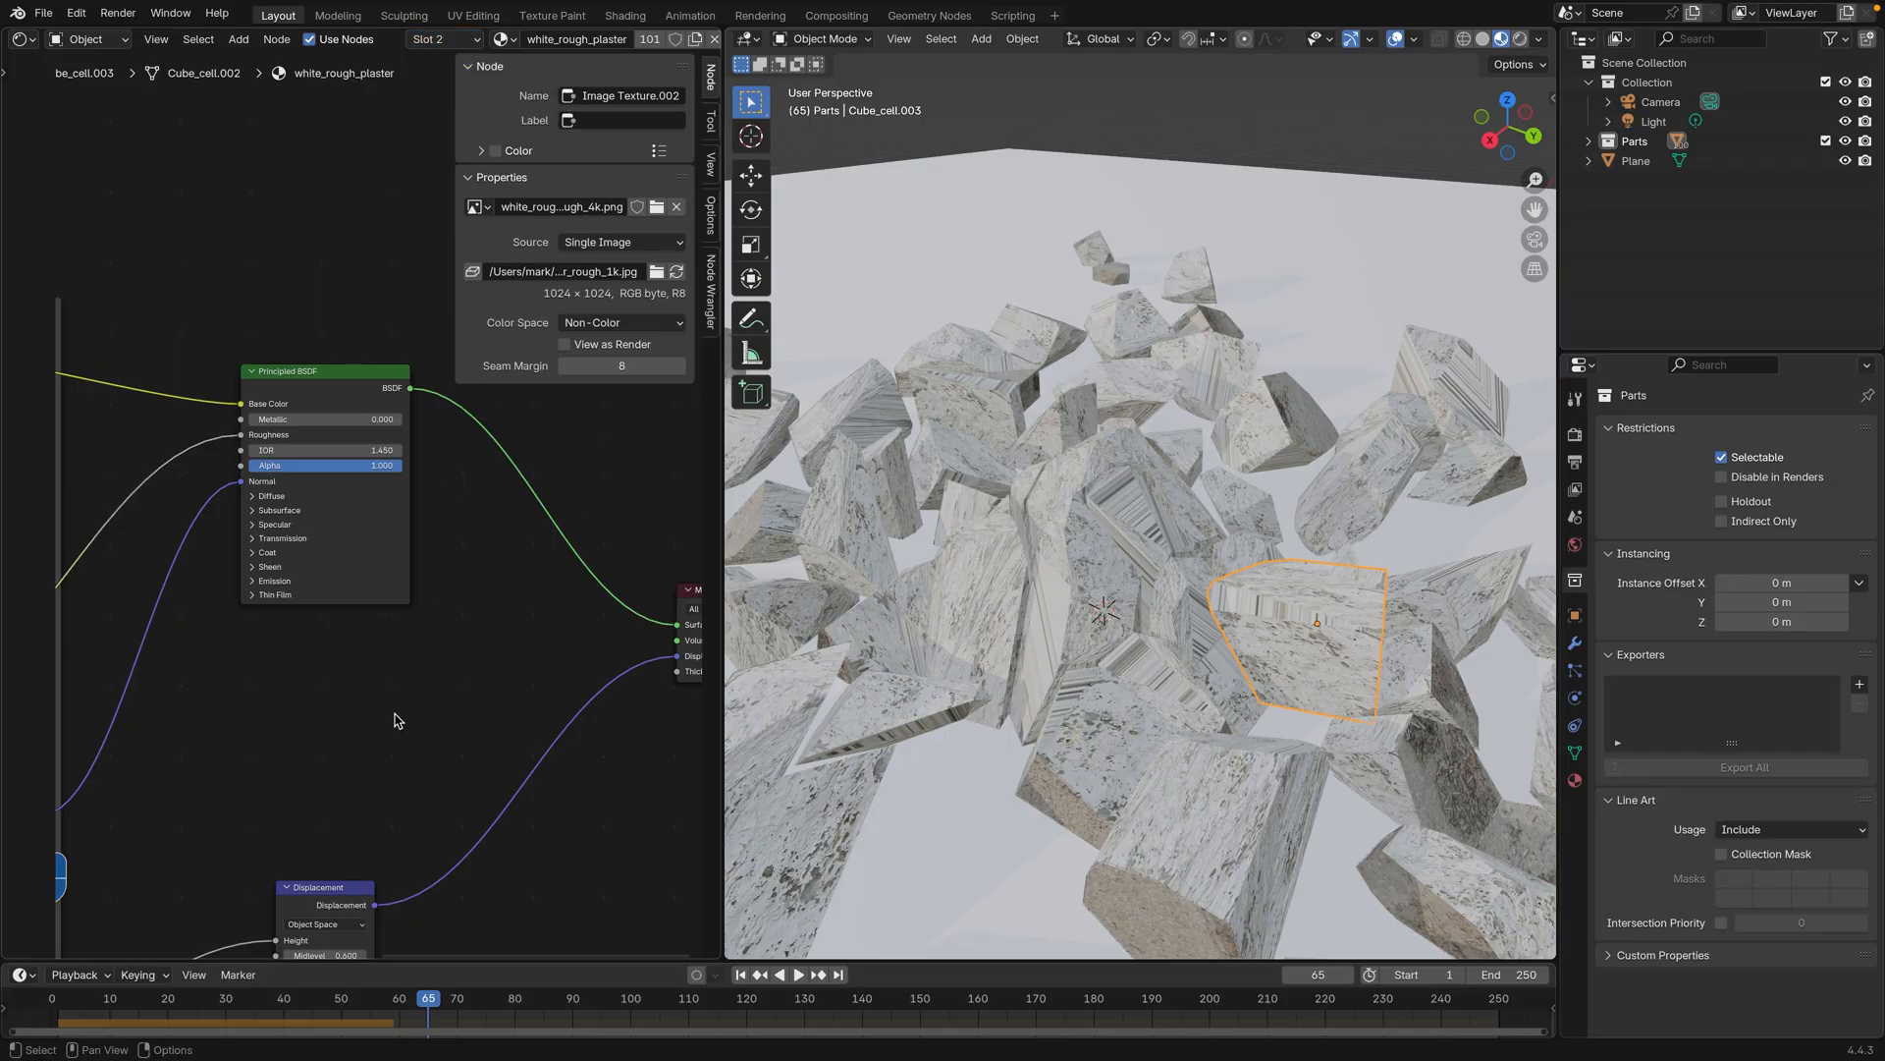
# Step: Delete the Displacement node and the displacement image texture from the white_rough_plaster material
pyautogui.click(708, 183)
pyautogui.moveTo(334, 693); pyautogui.dragTo(530, 583, button='middle')
pyautogui.scroll(-3, 498, 615)
pyautogui.moveTo(415, 685); pyautogui.dragTo(579, 505, button='middle')
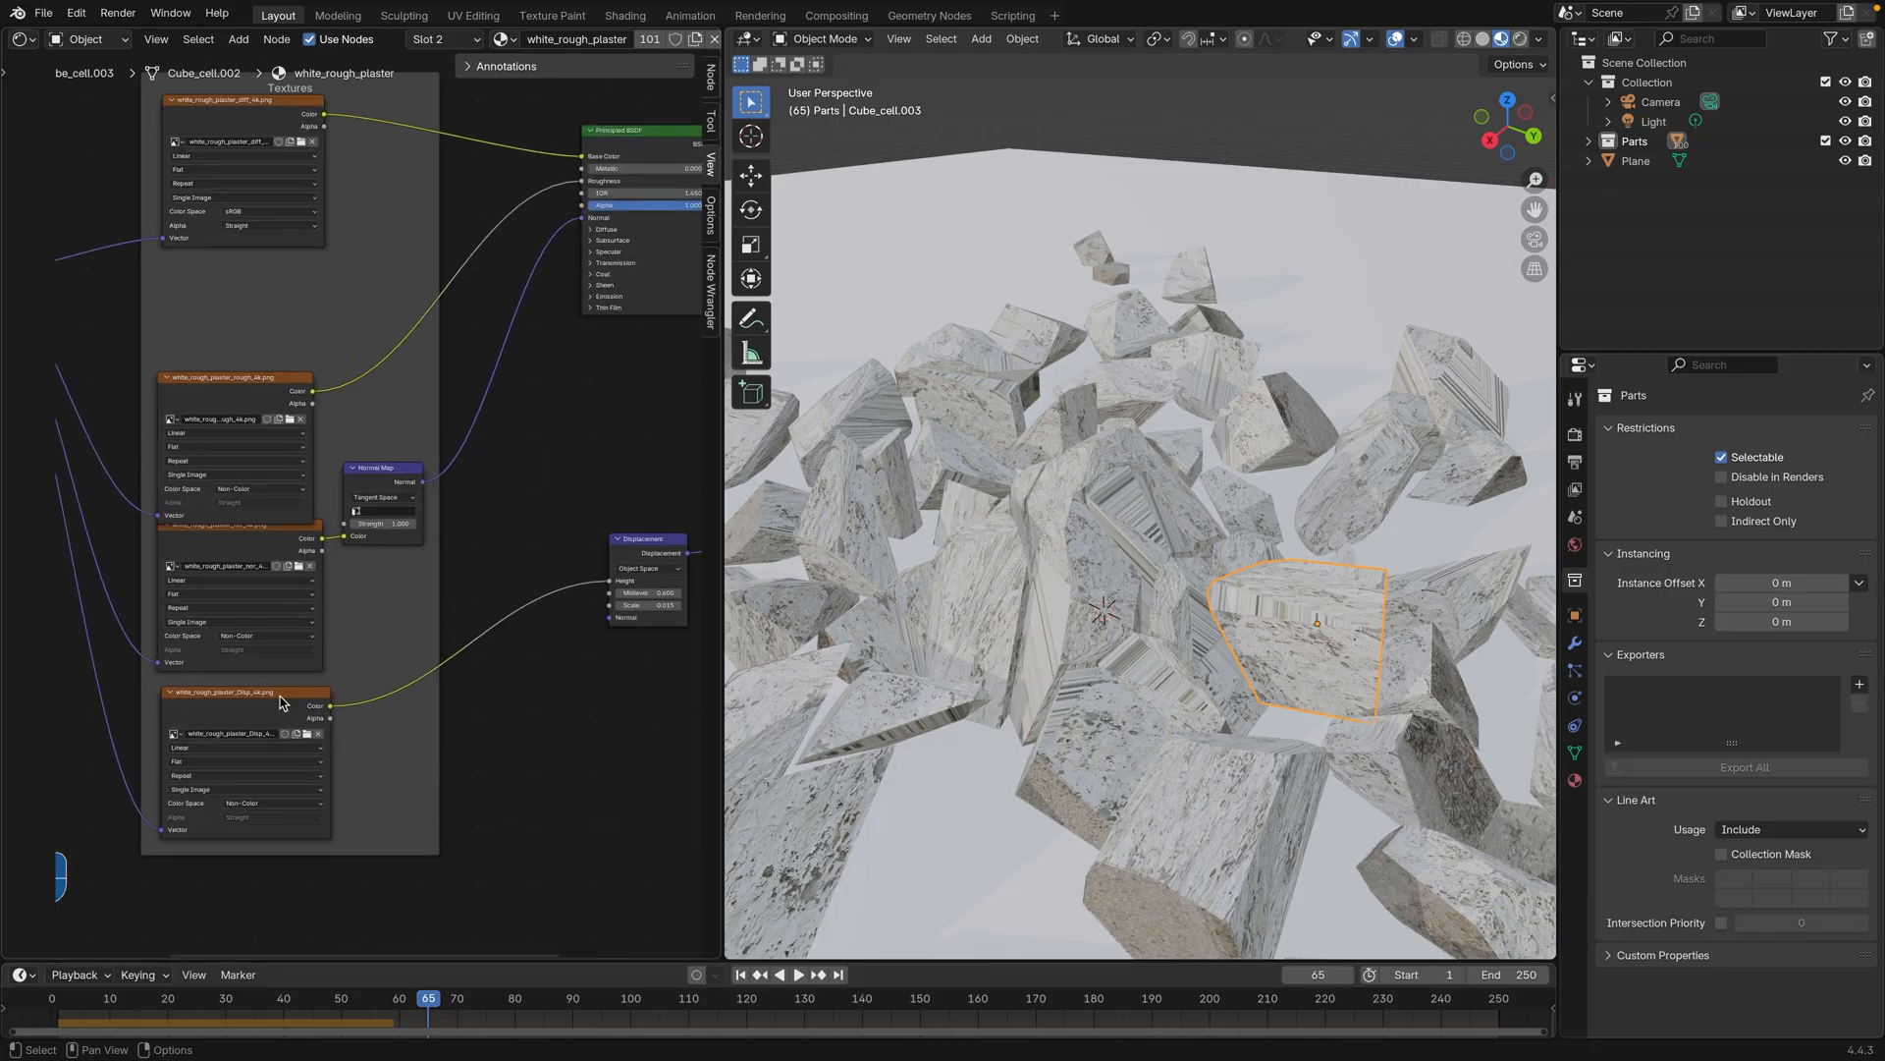
pyautogui.click(647, 543)
pyautogui.press('Delete')
pyautogui.click(229, 710)
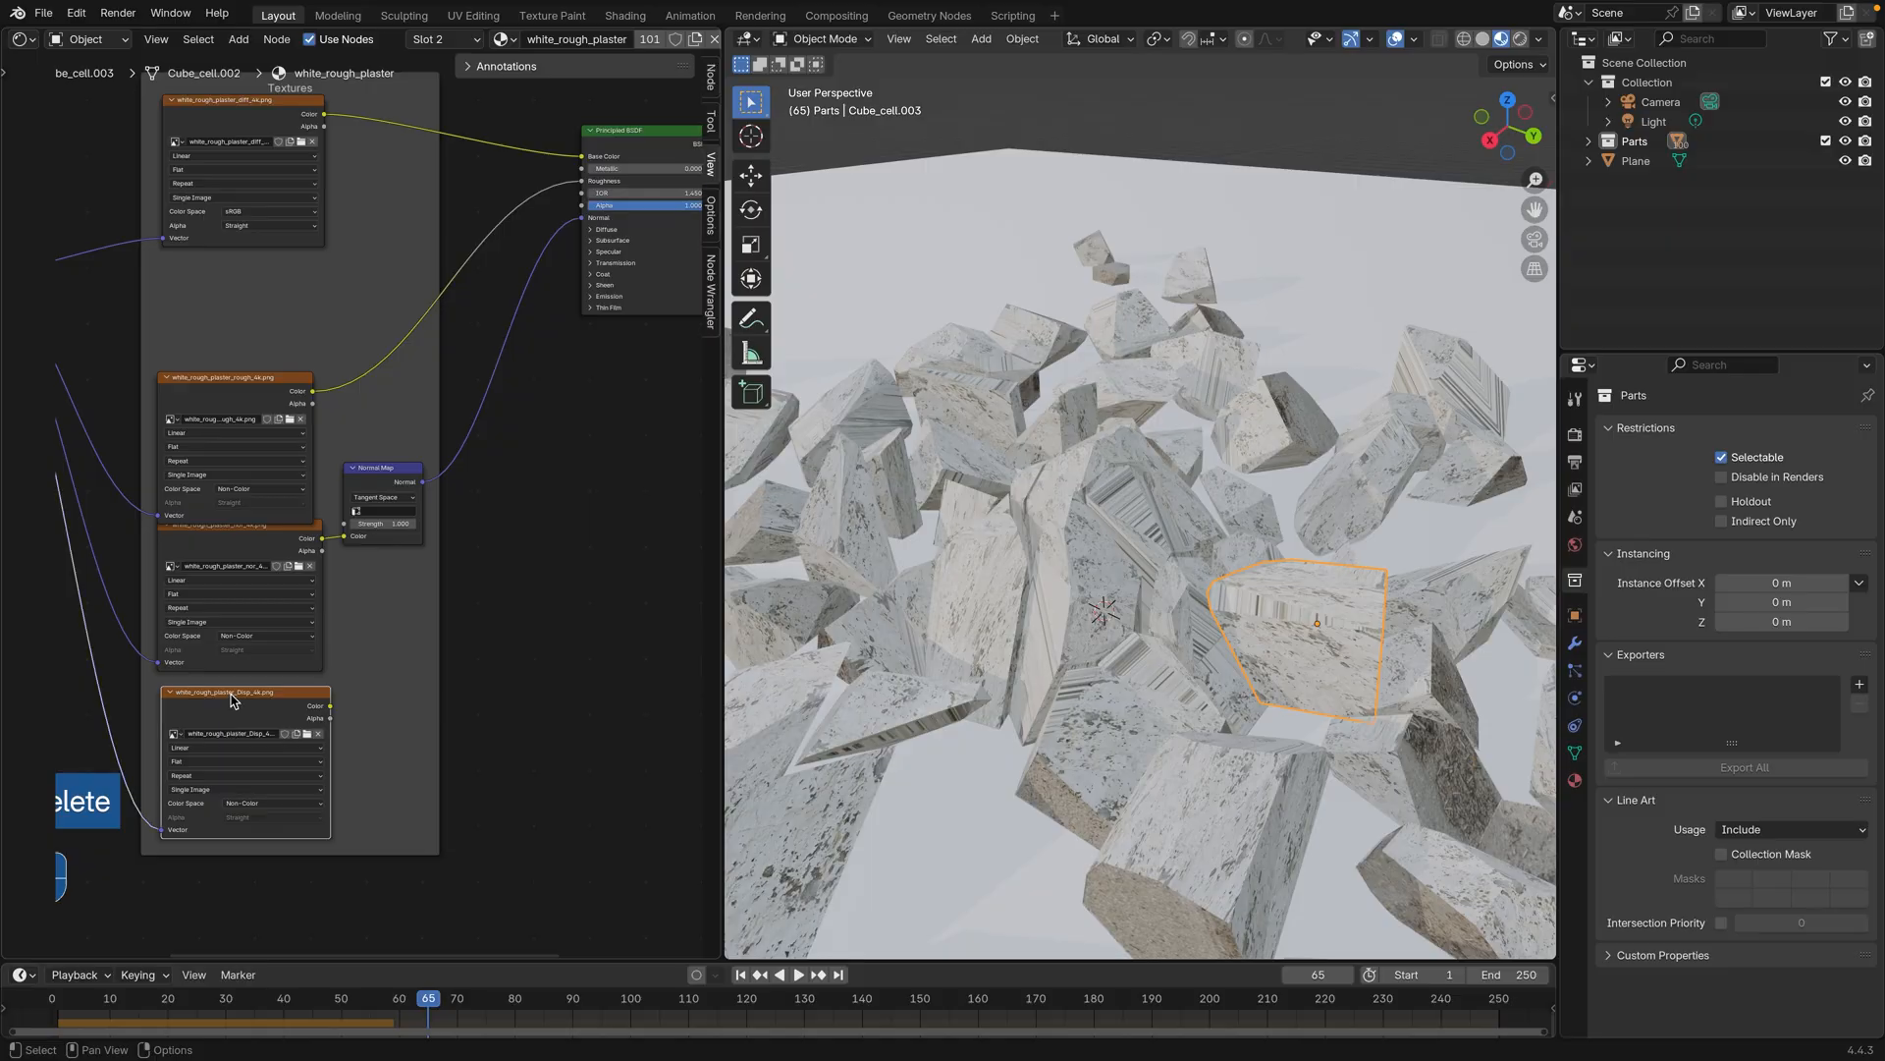
pyautogui.press('Delete')
# Step: Connect the Generated texture coordinates to the Mapping node's vector and set the mapping type to Vector
pyautogui.moveTo(597, 582); pyautogui.dragTo(539, 839, button='middle')
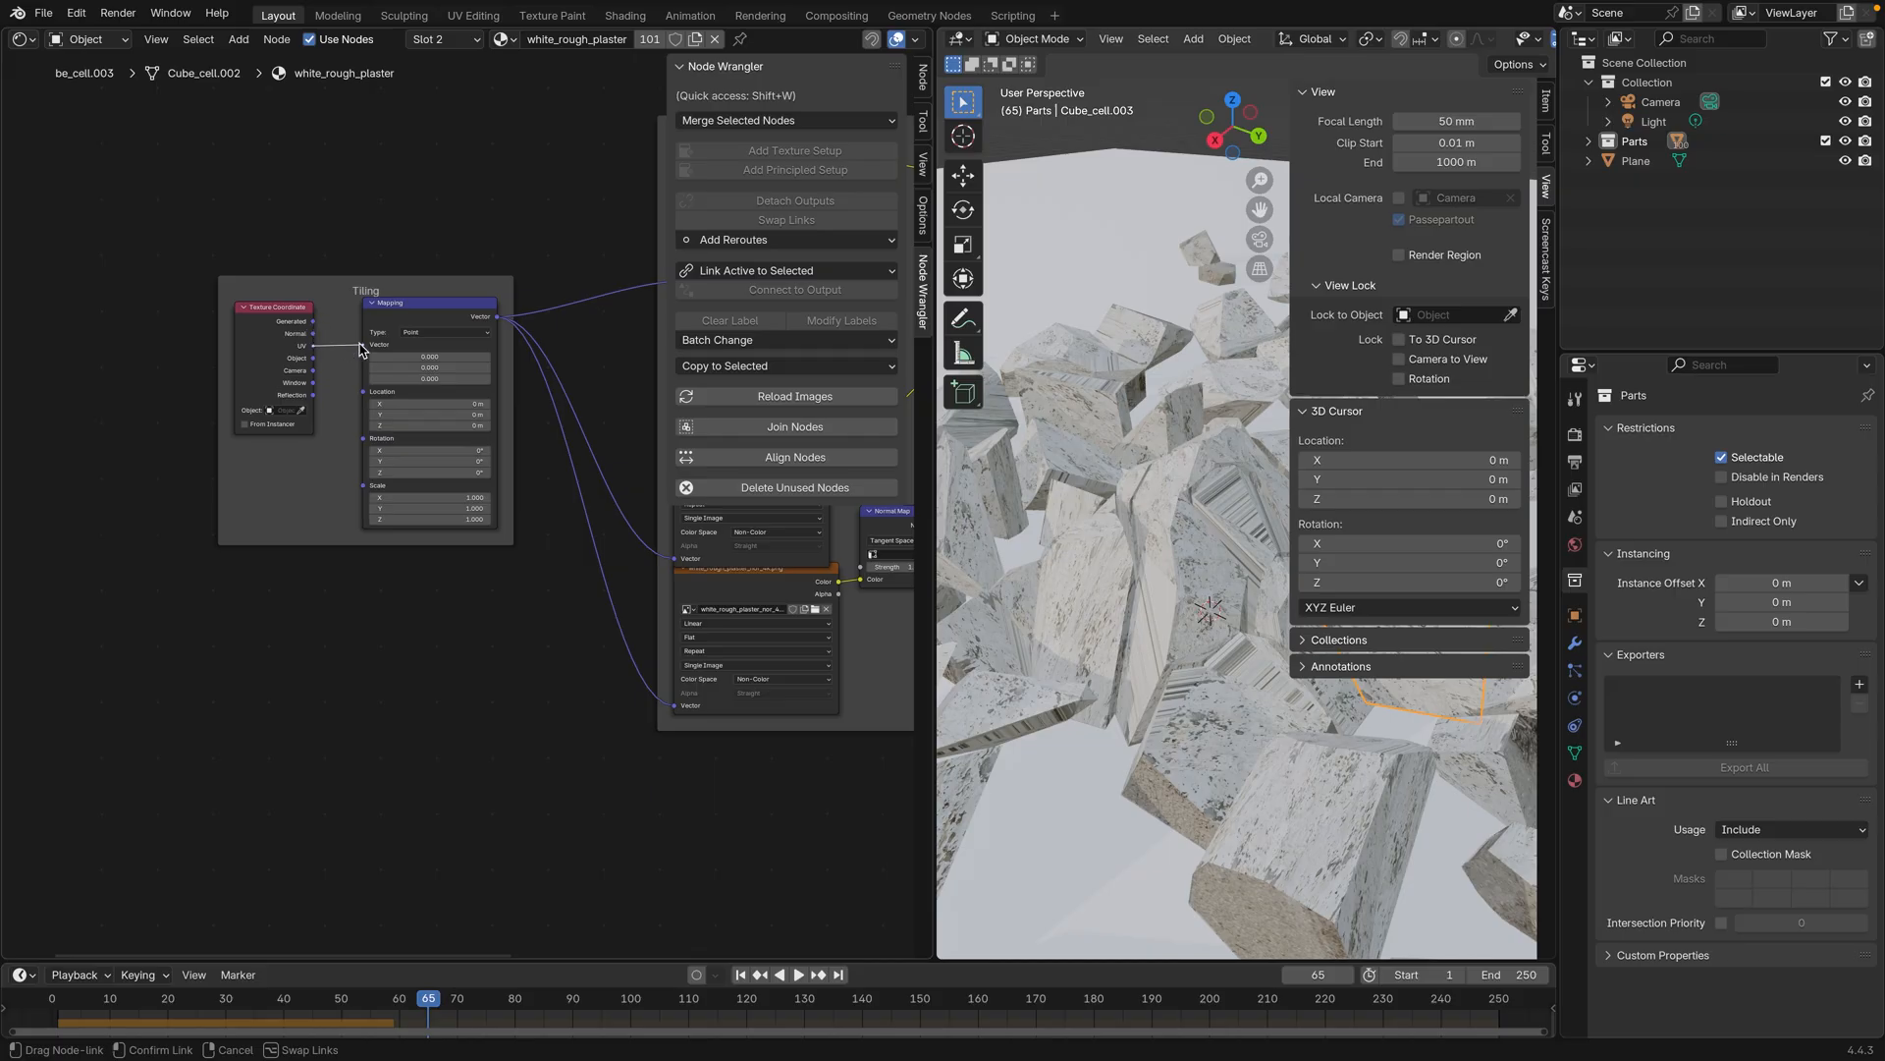
pyautogui.moveTo(315, 321); pyautogui.dragTo(366, 347)
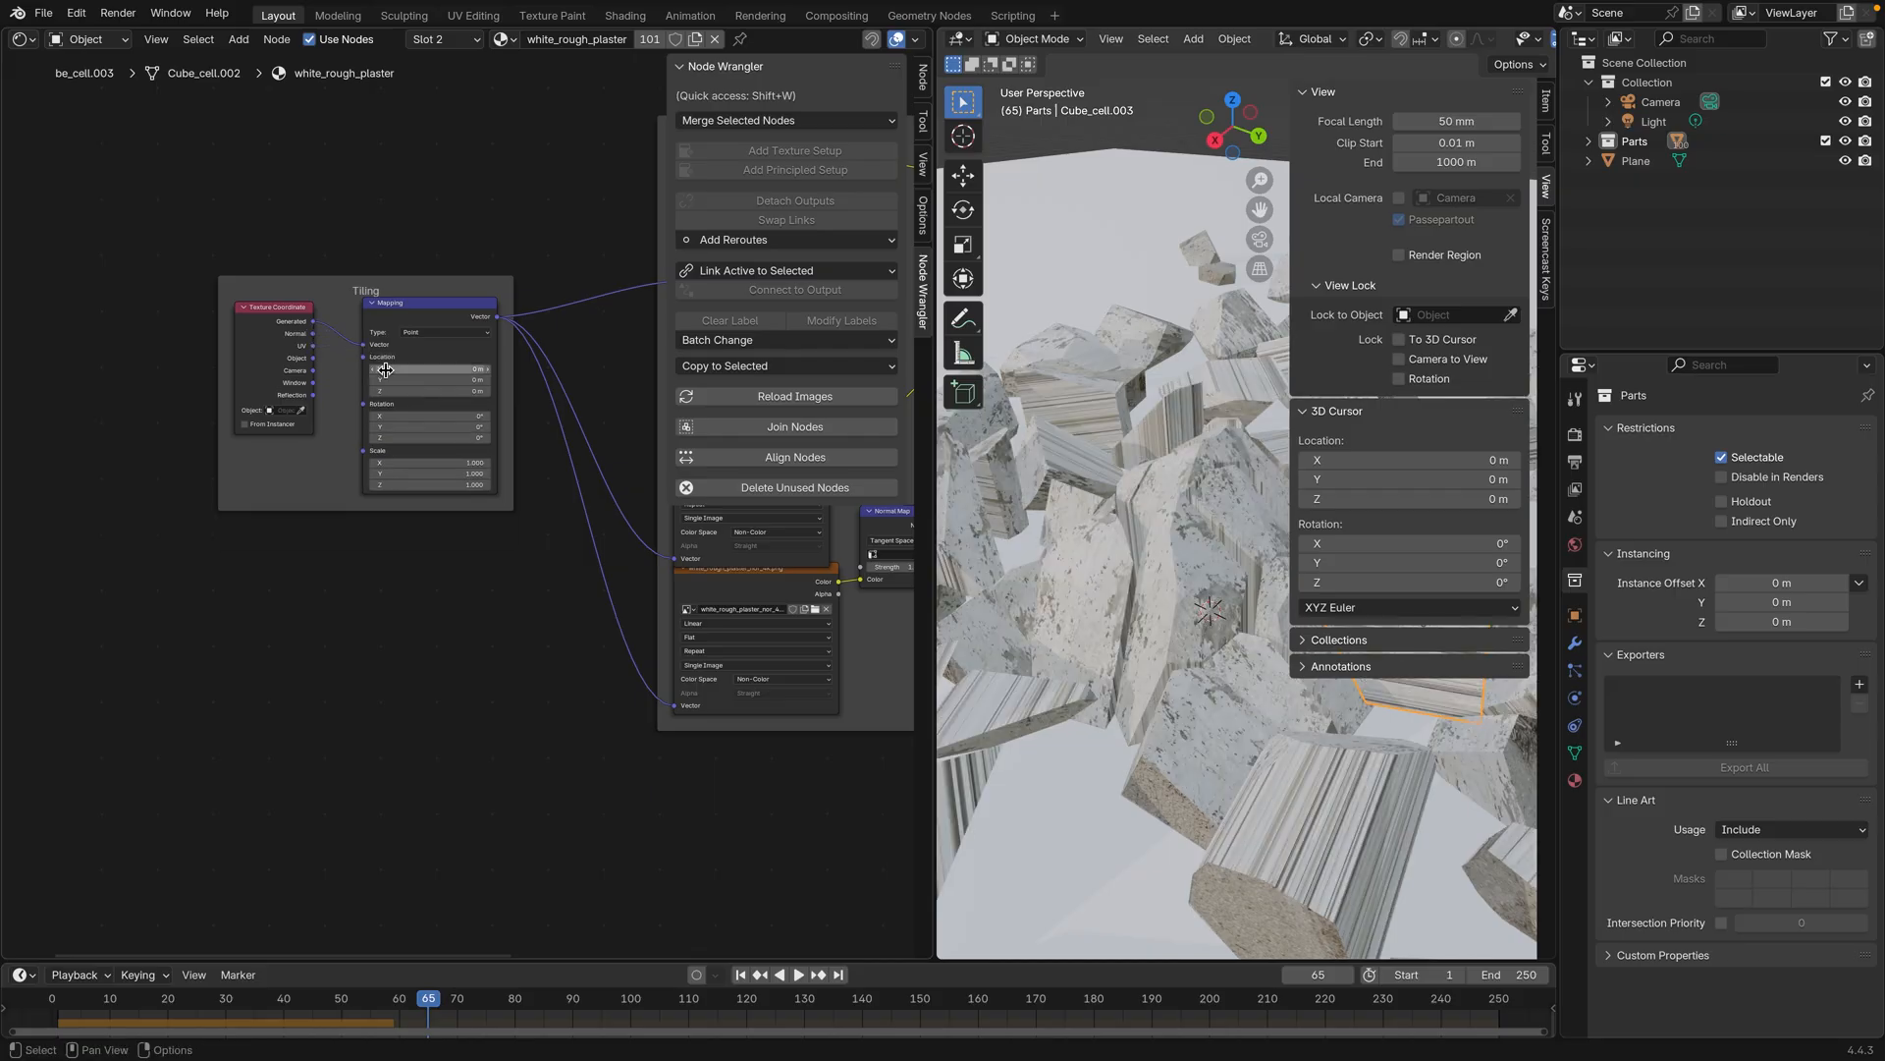
pyautogui.click(447, 335)
pyautogui.click(435, 370)
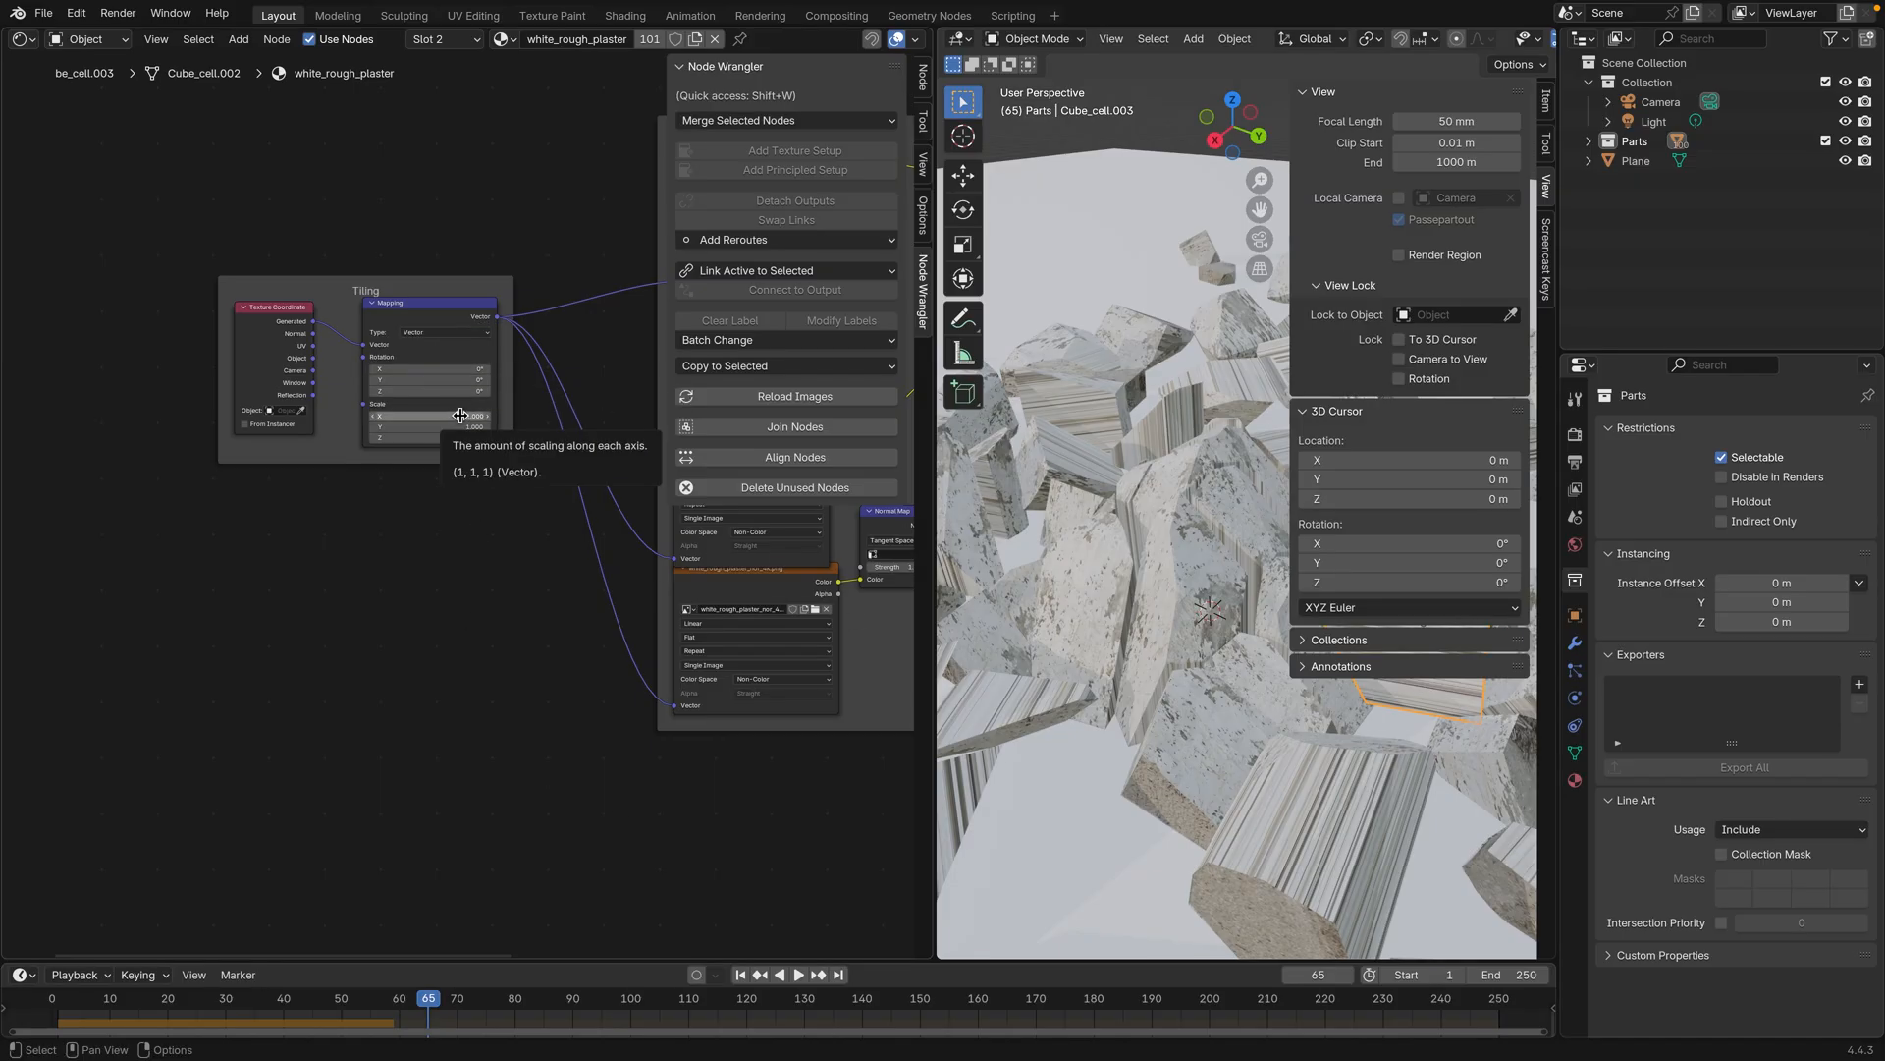
# Step: Set the projection of the plaster diffuse image texture to Box
pyautogui.click(924, 163)
pyautogui.moveTo(514, 724); pyautogui.dragTo(304, 703, button='middle')
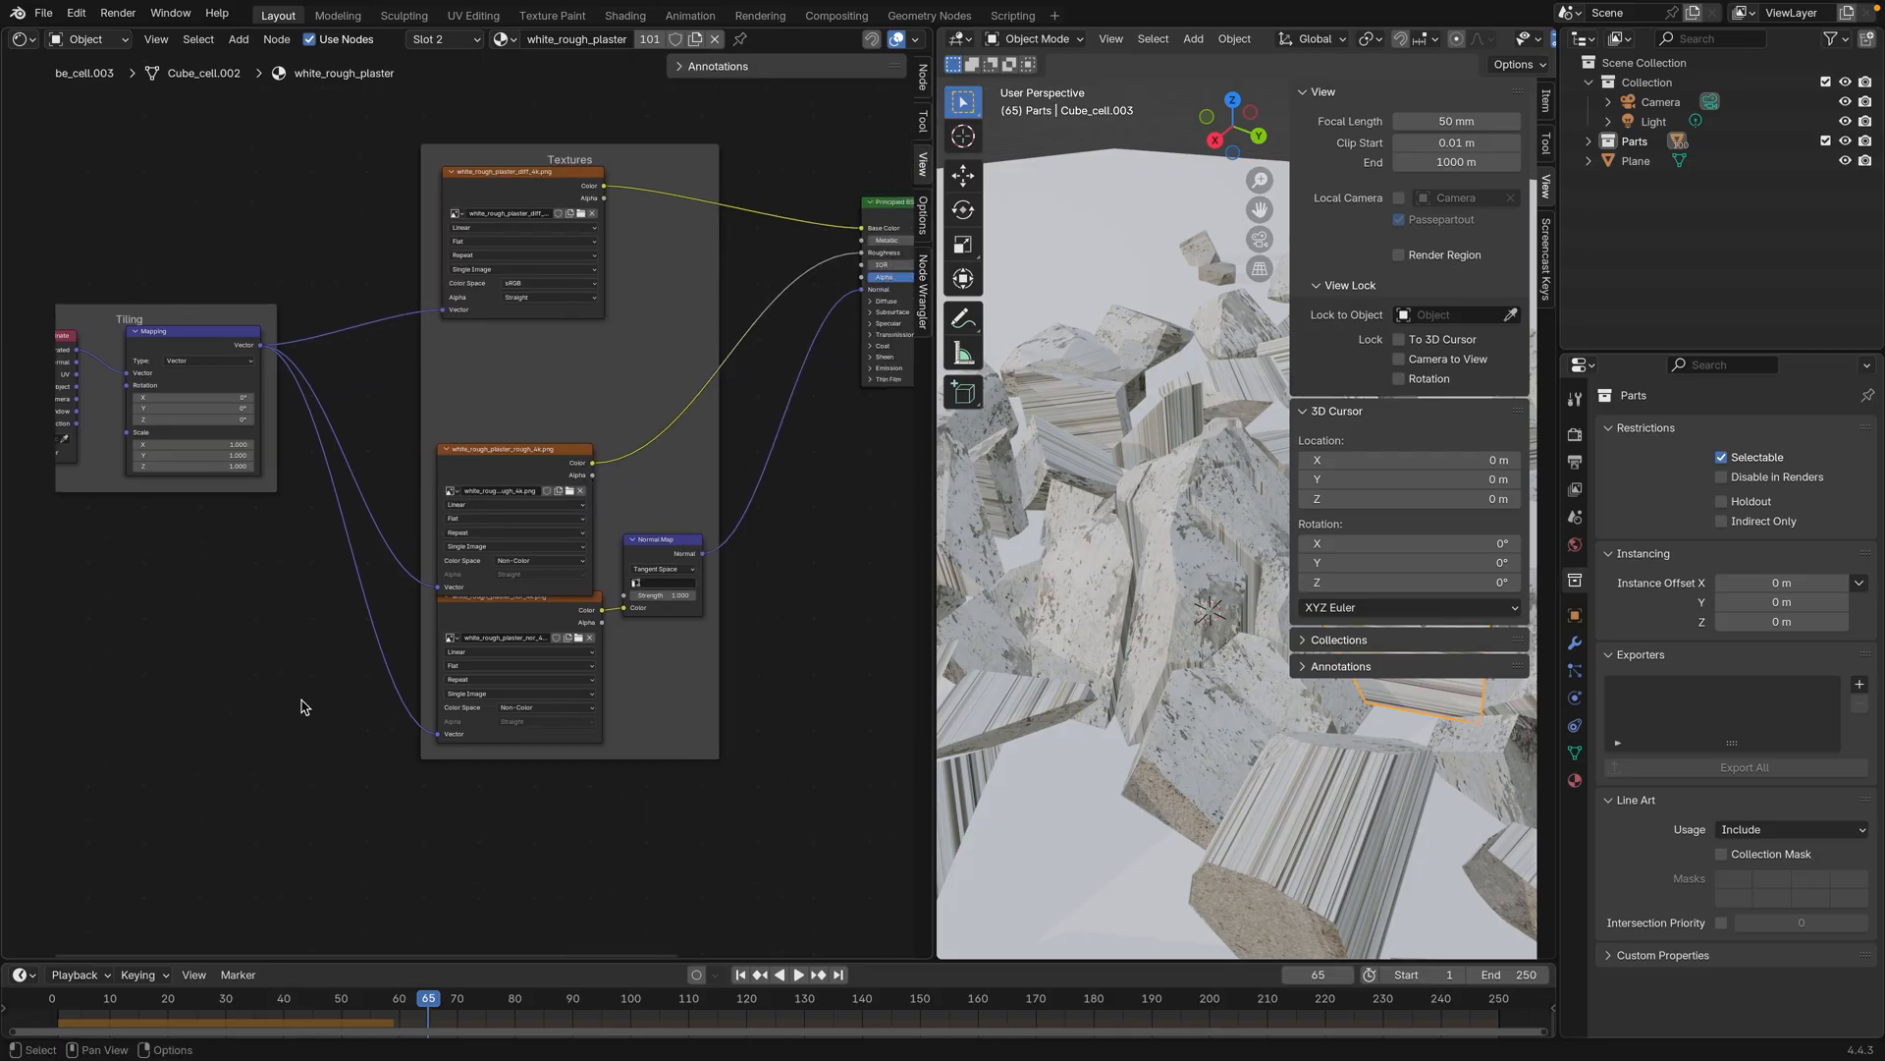
pyautogui.click(493, 241)
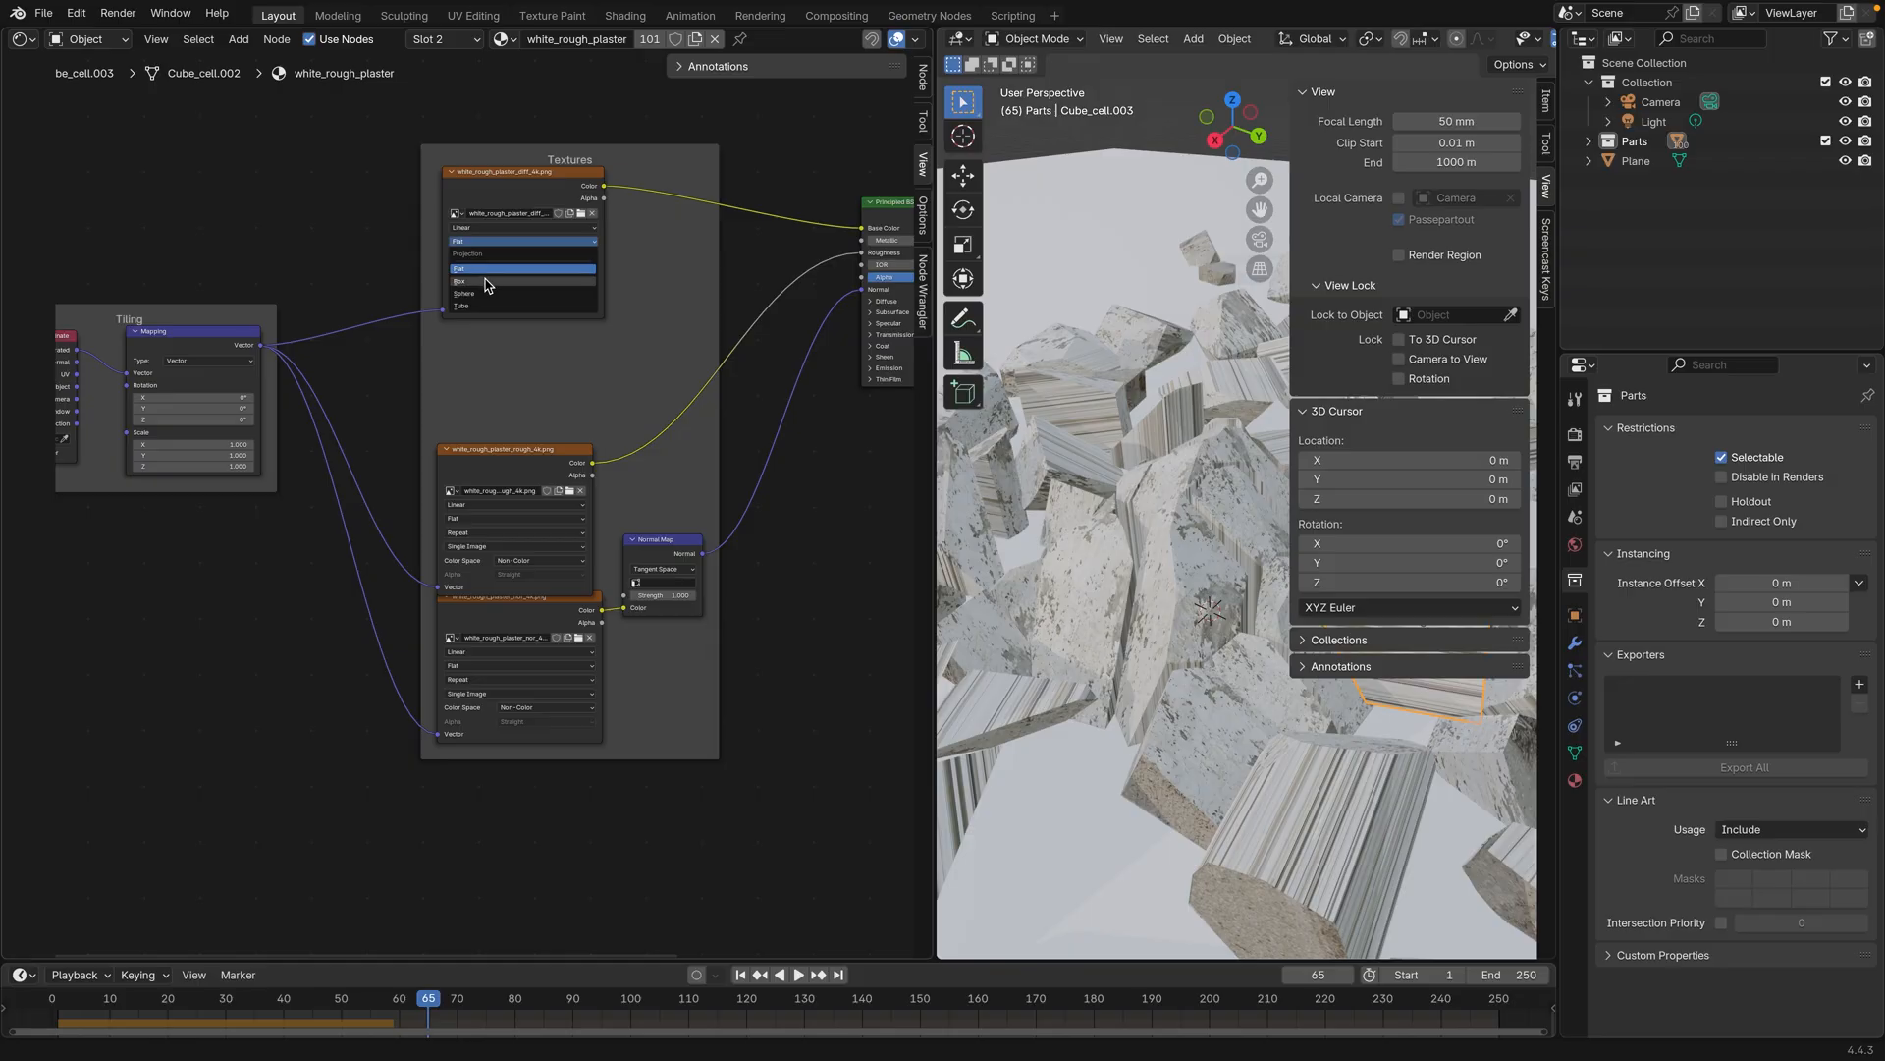
pyautogui.click(485, 283)
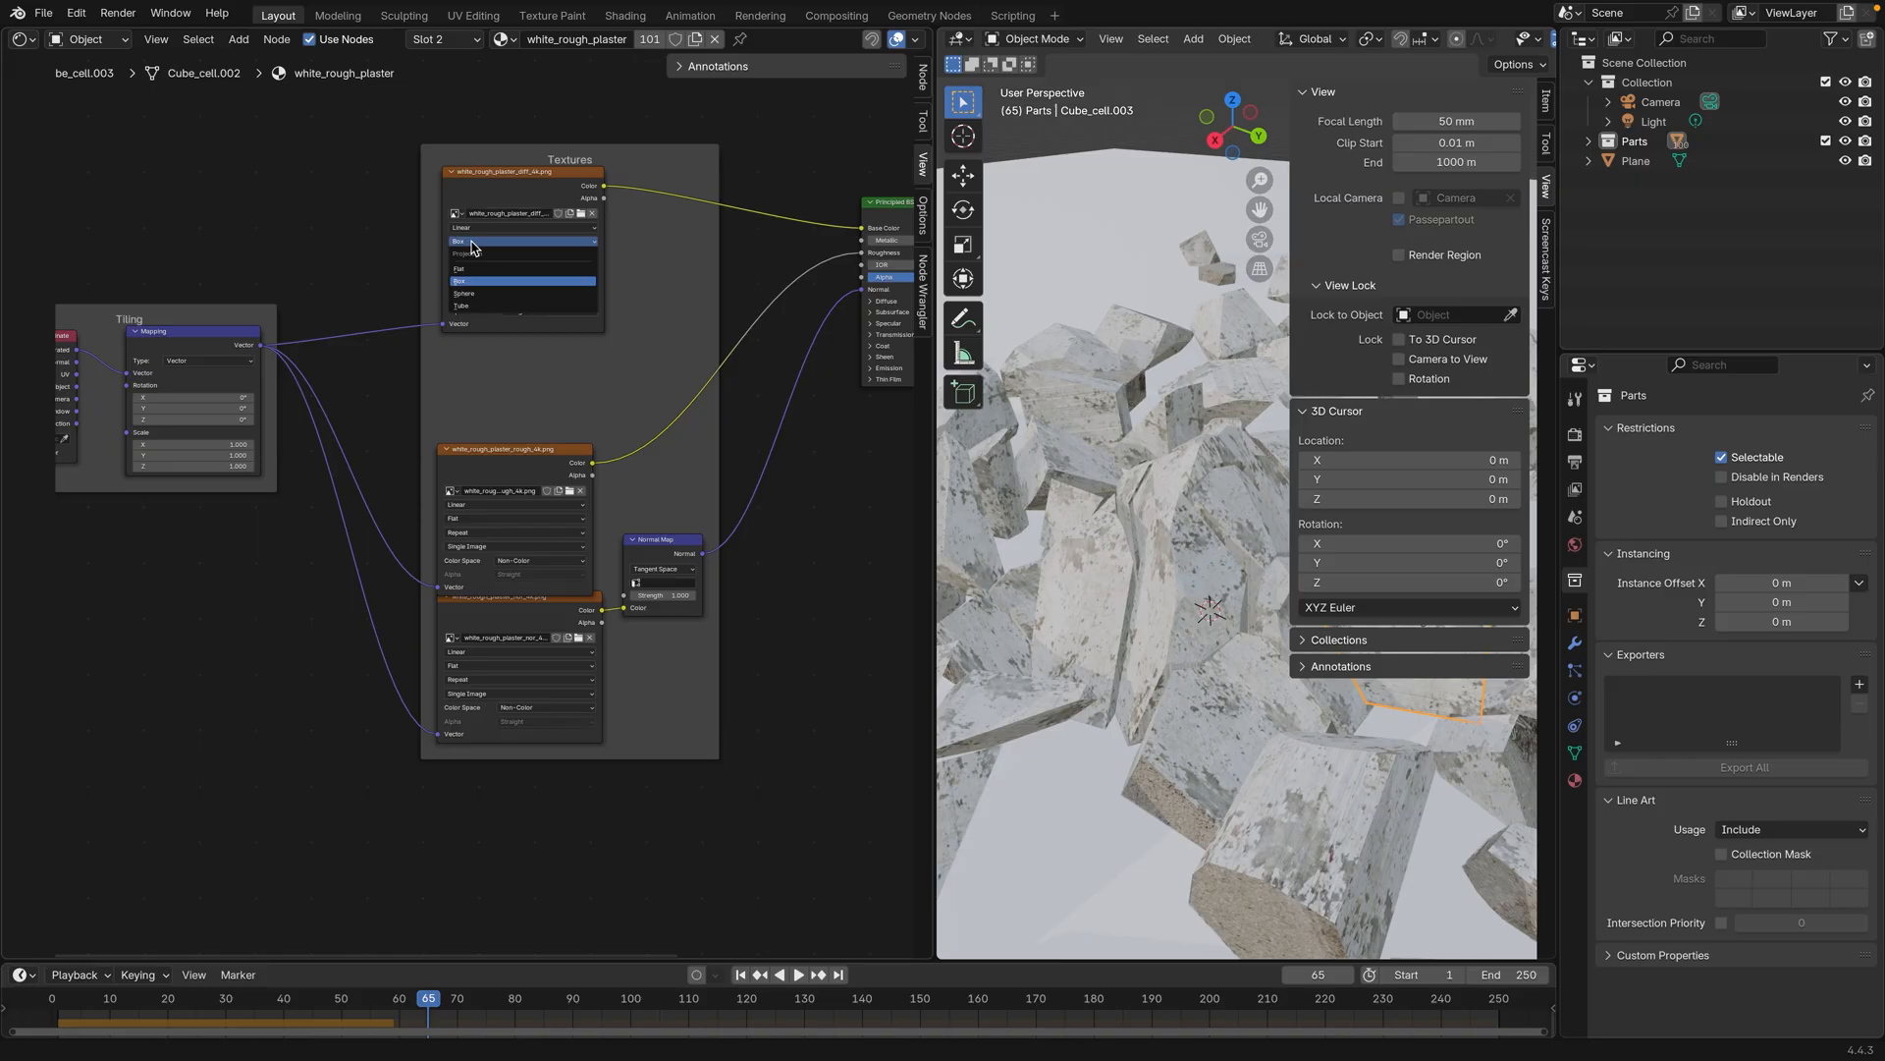
pyautogui.click(470, 281)
# Step: Set the Mapping node's scale to 2 on the X, Y and Z axes
pyautogui.moveTo(226, 449)
pyautogui.mouseDown()
pyautogui.moveTo(343, 449)
pyautogui.moveTo(188, 447)
pyautogui.moveTo(246, 446)
pyautogui.moveTo(207, 447)
pyautogui.mouseUp()
pyautogui.click(247, 447)
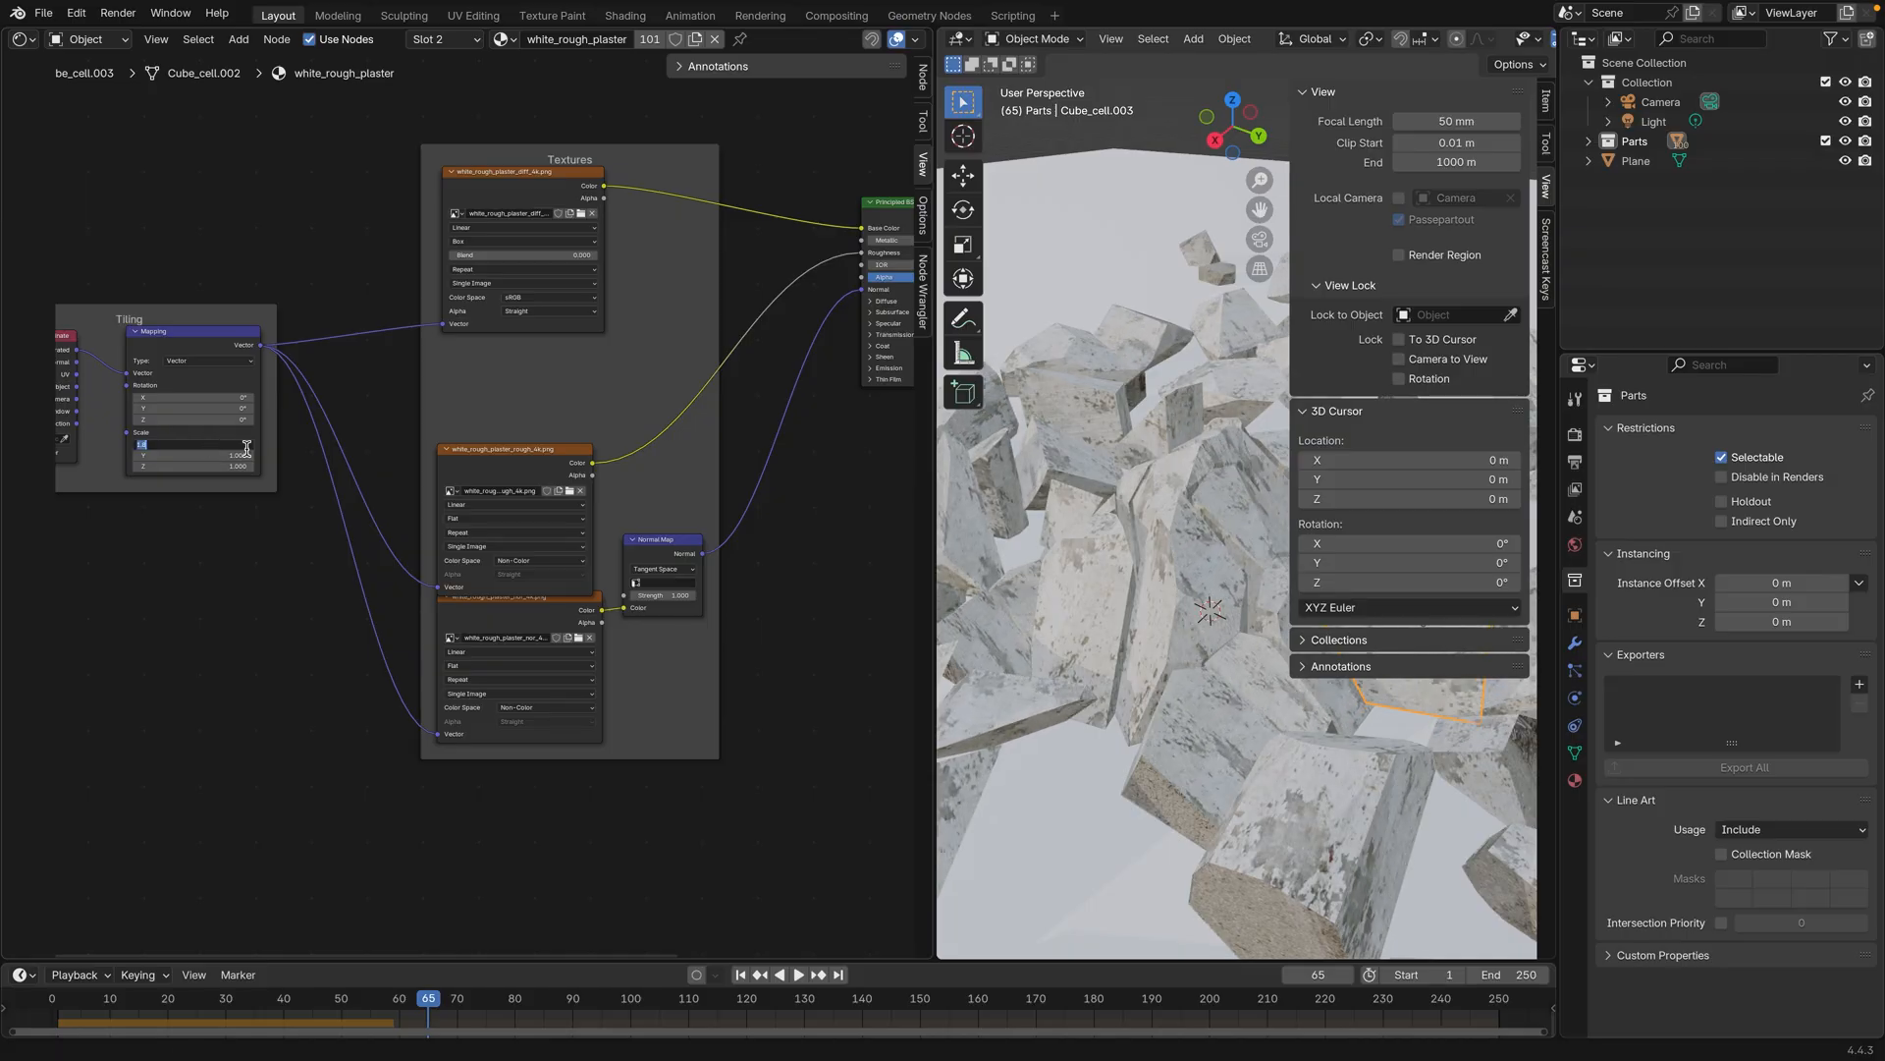
pyautogui.write('2')
pyautogui.press('Tab')
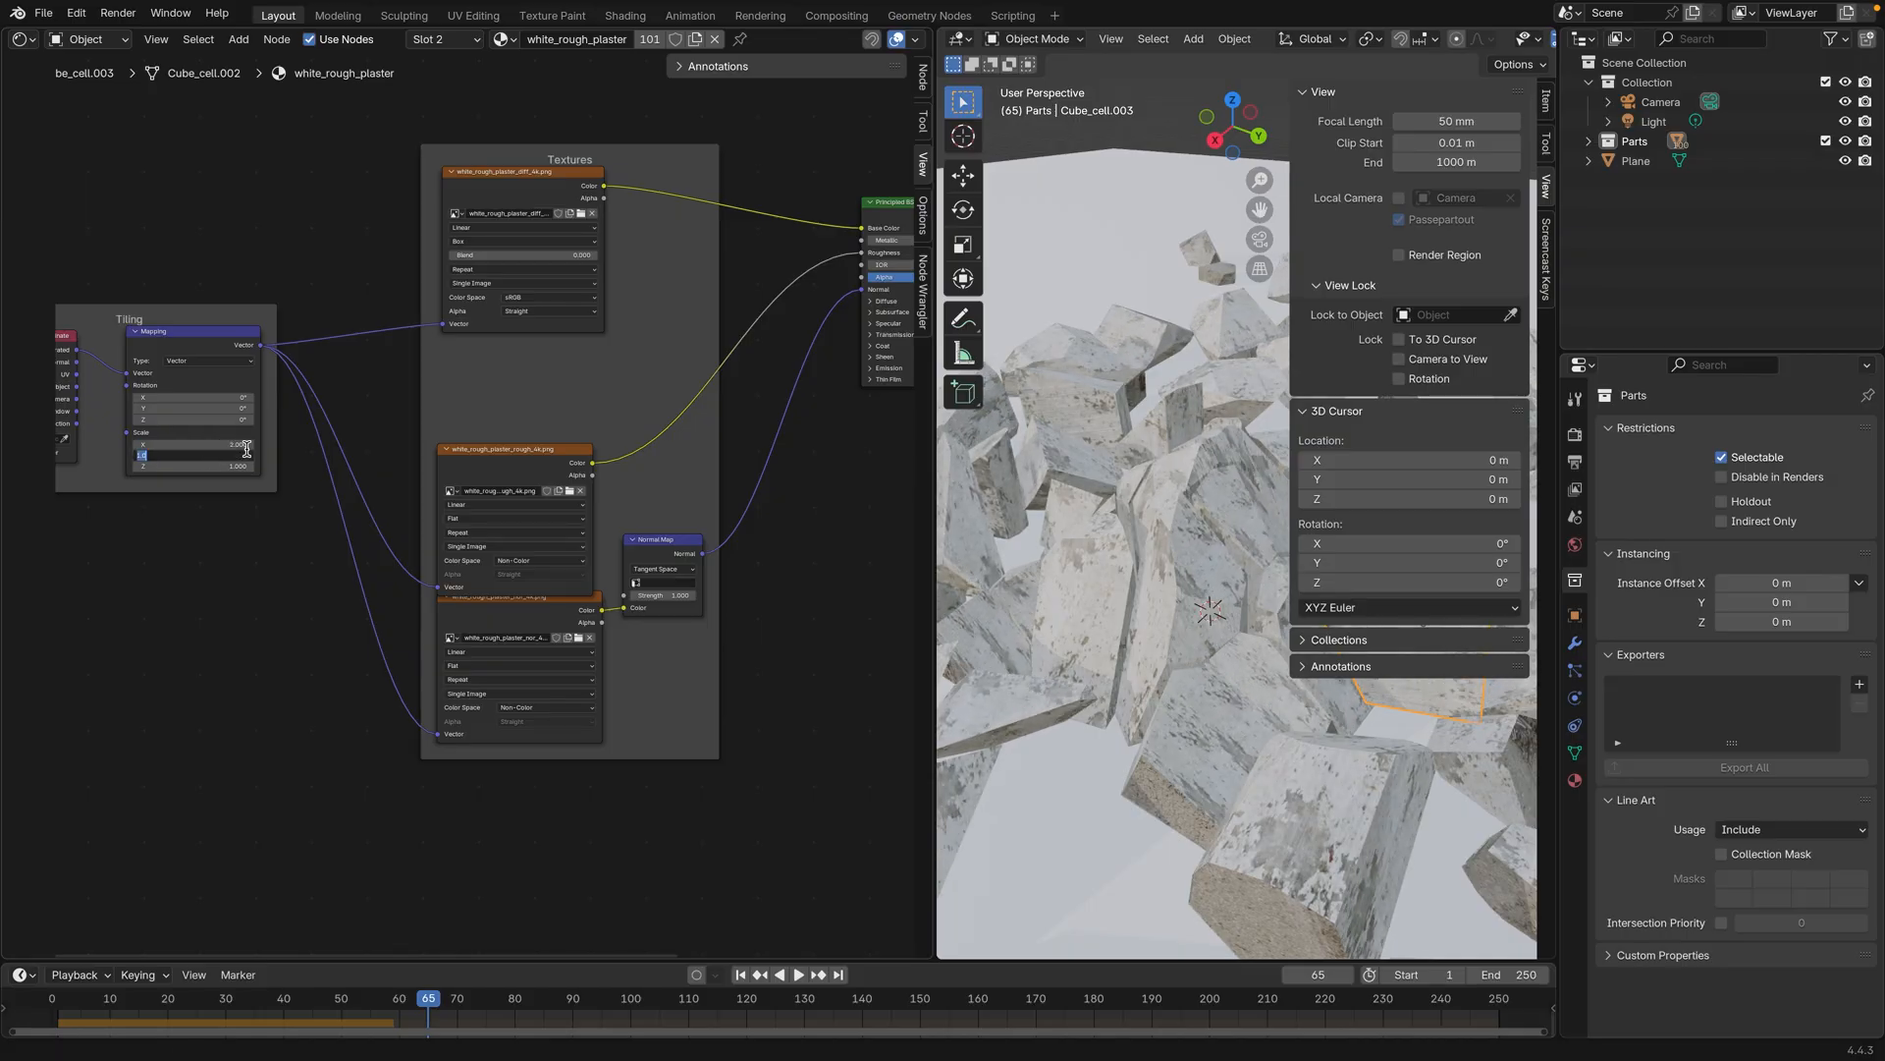
pyautogui.write('2')
pyautogui.press('Tab')
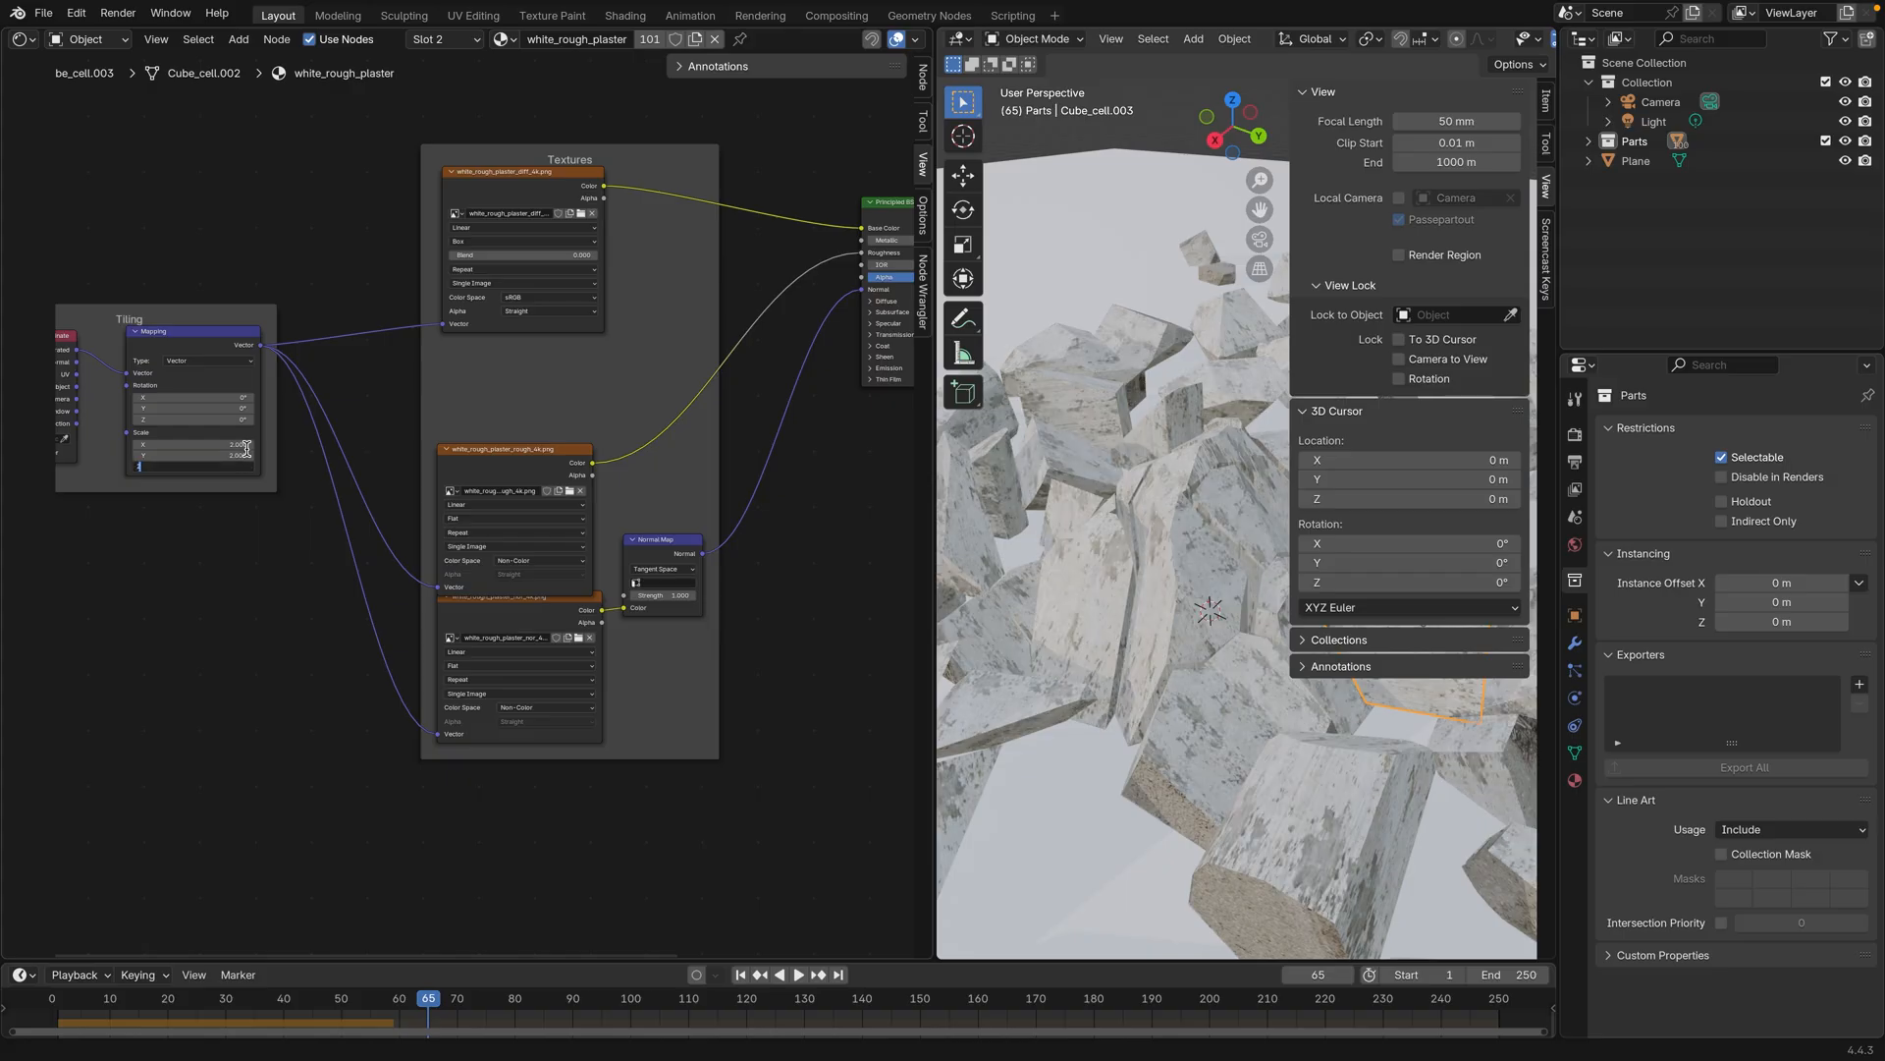
pyautogui.write('2')
pyautogui.press('Tab')
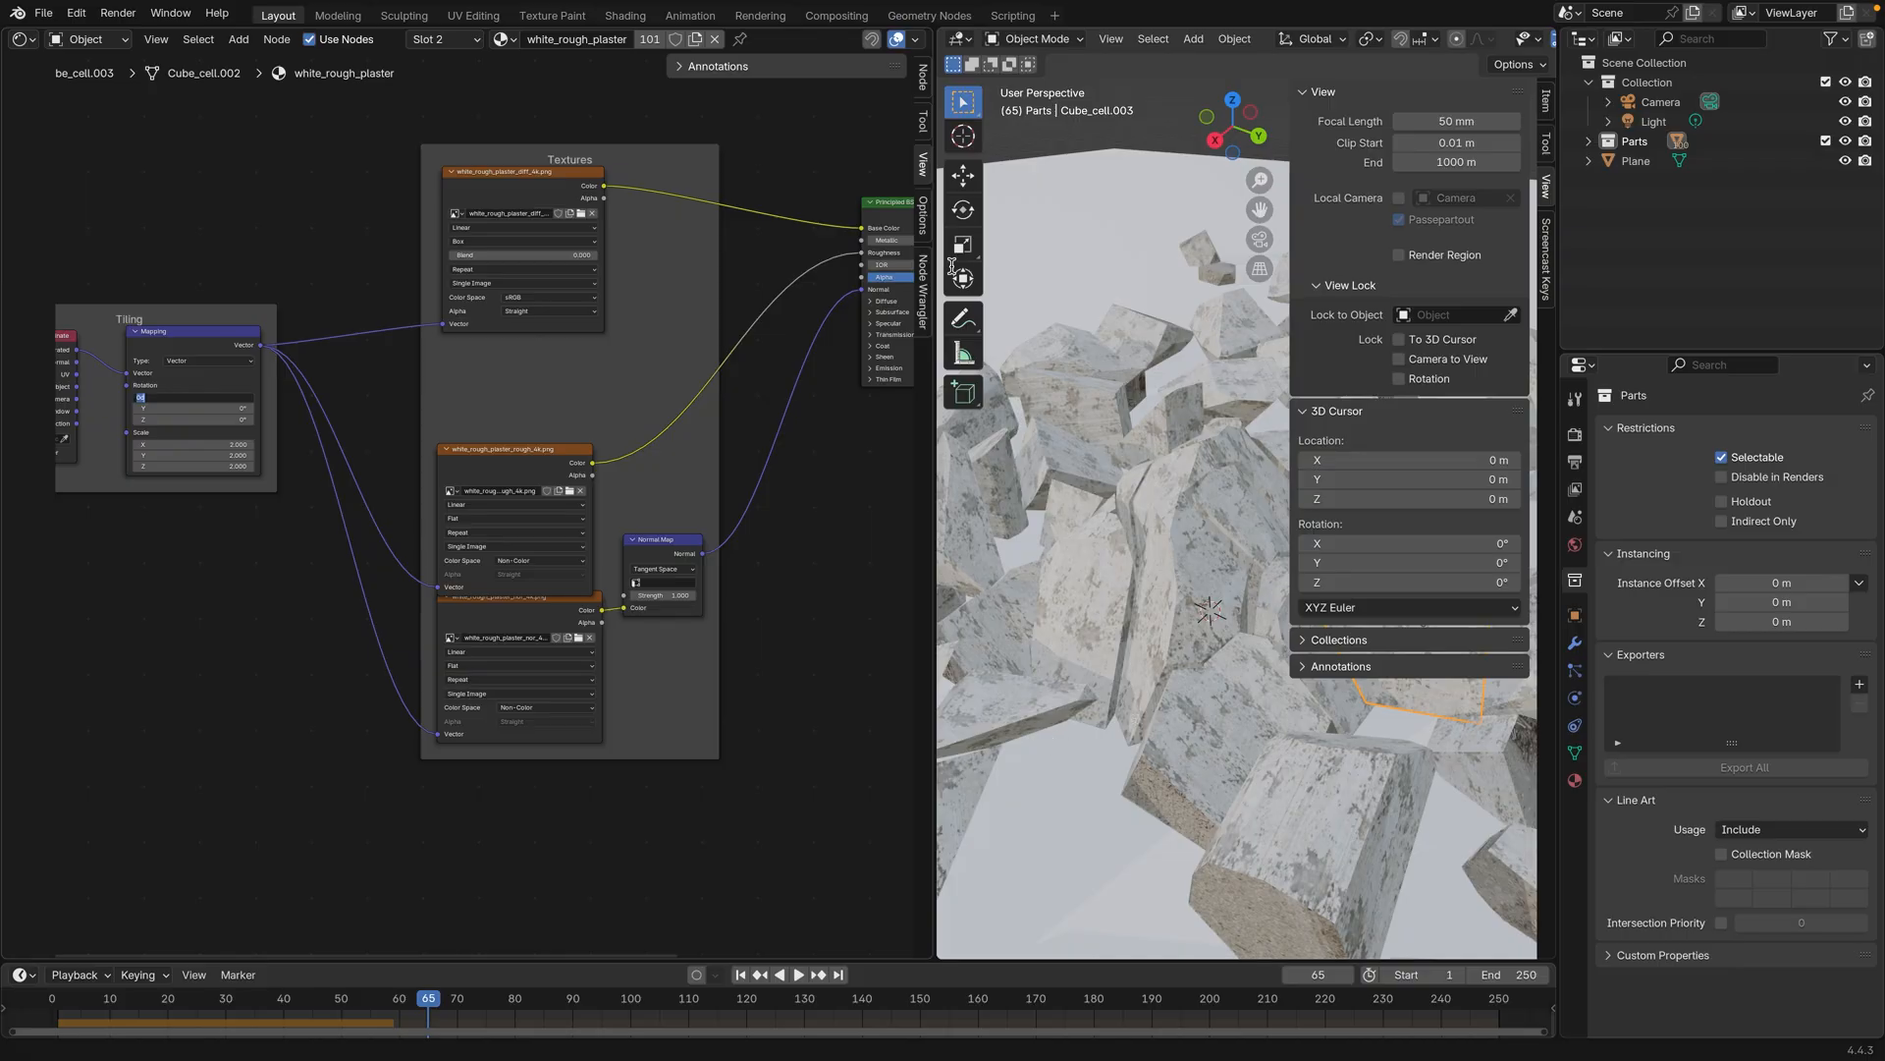
# Step: Widen the 3D viewport, hide its sidebar and view the retextured fragments from a lower angle
pyautogui.moveTo(932, 439); pyautogui.dragTo(752, 439)
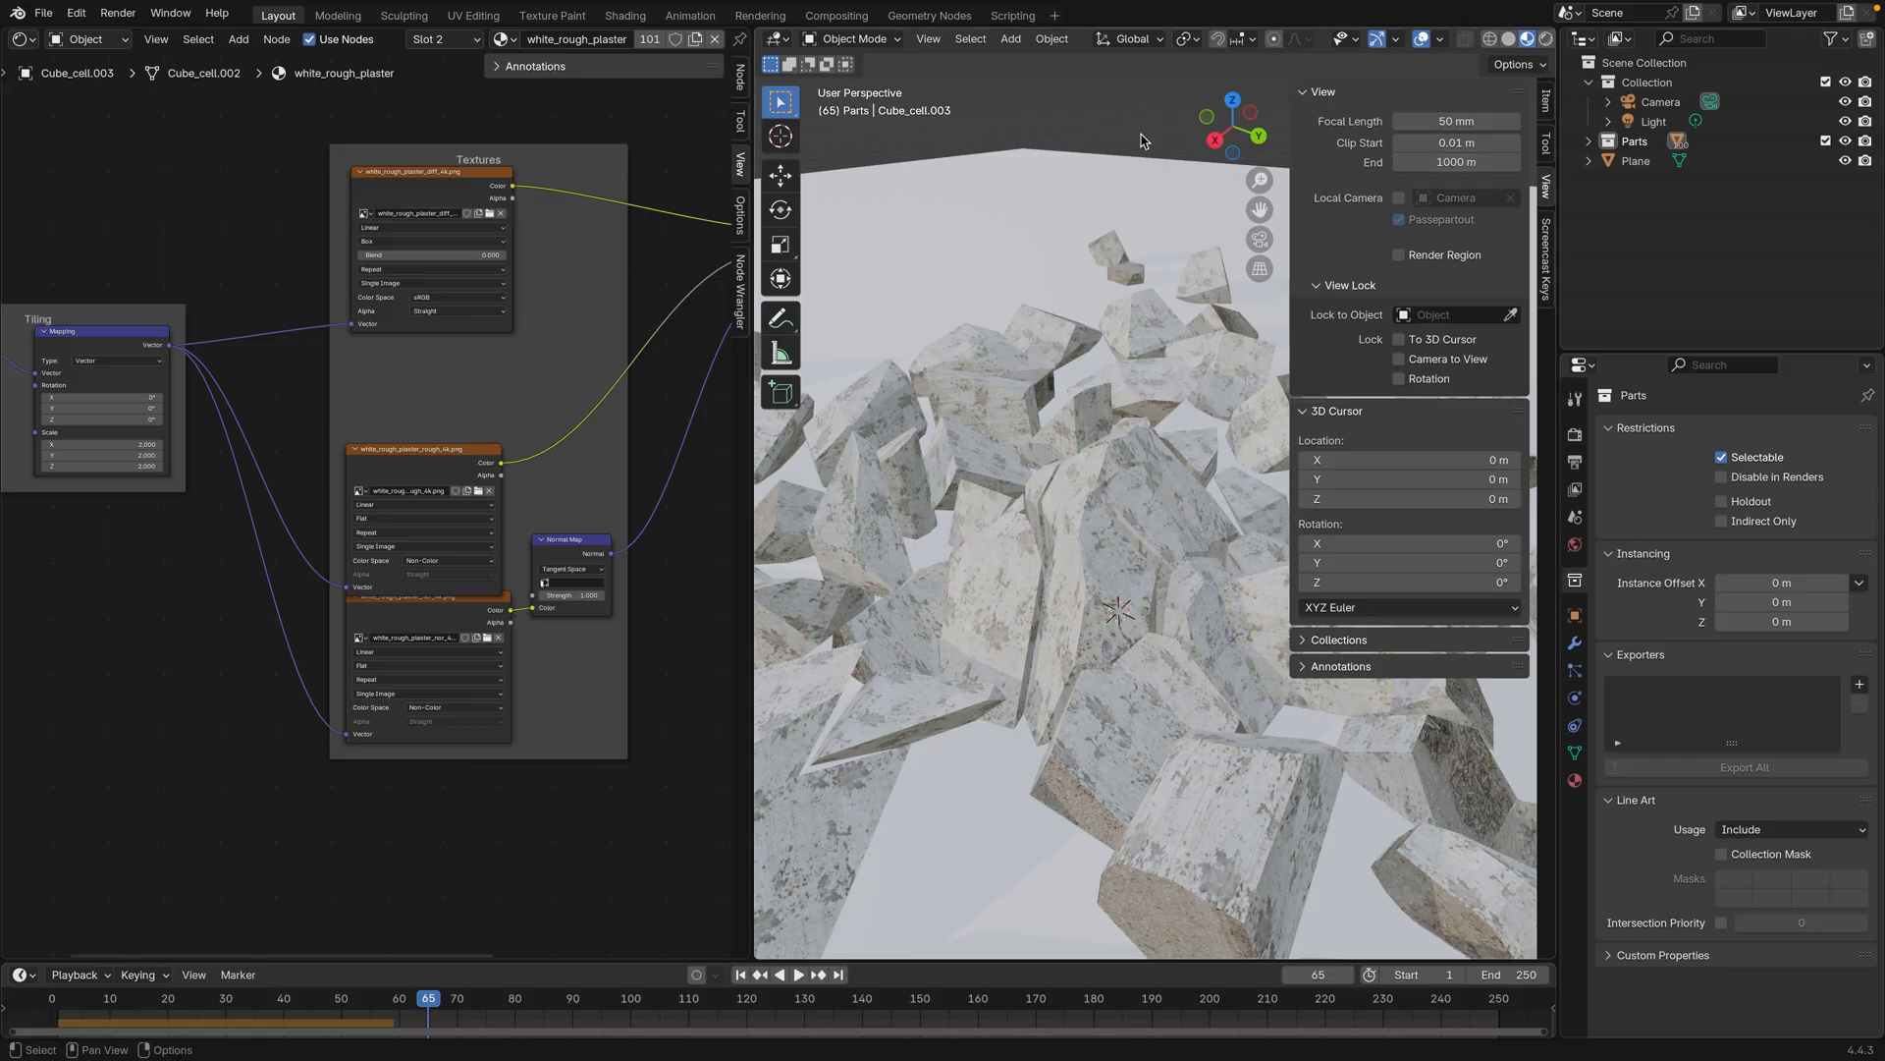
pyautogui.press('n')
pyautogui.moveTo(1296, 602); pyautogui.dragTo(1313, 810, button='middle')
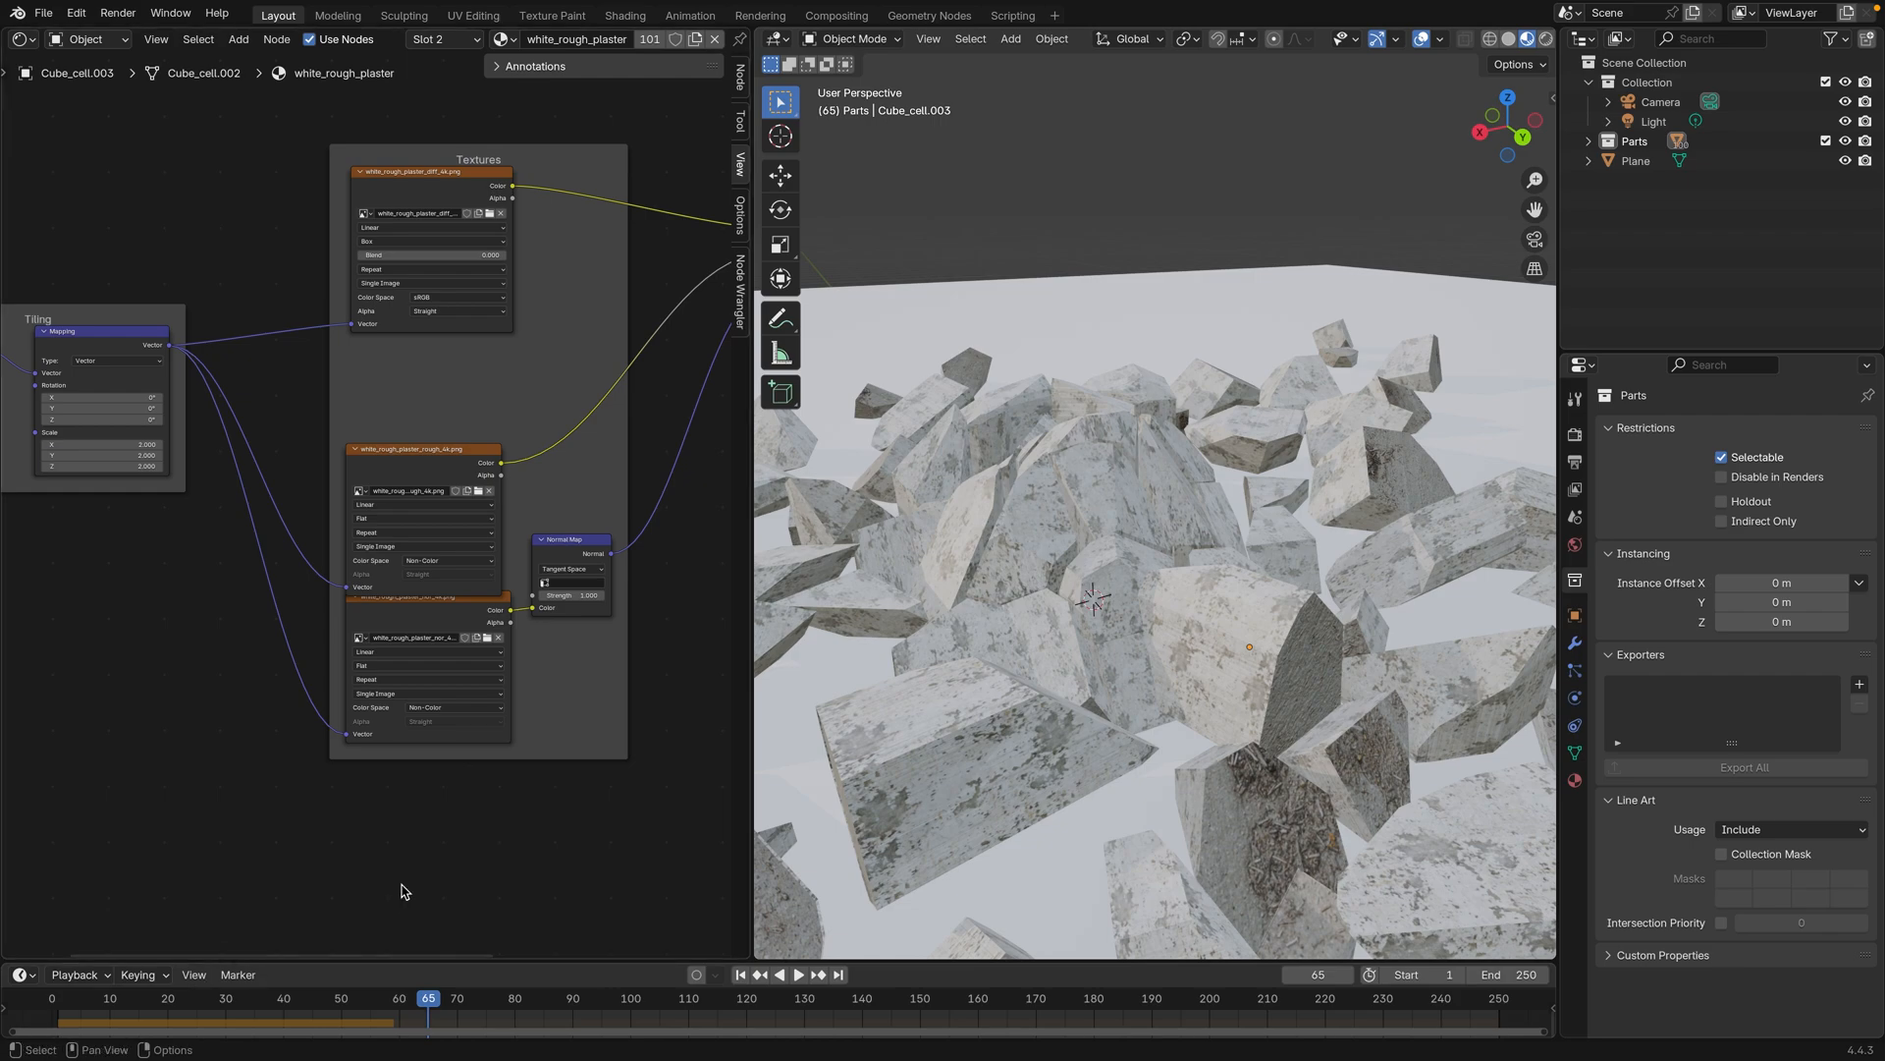
# Step: Insert a Brightness/Contrast node between the plaster diffuse texture and the Principled BSDF base color
pyautogui.moveTo(624, 881); pyautogui.dragTo(350, 871, button='middle')
pyautogui.scroll(-2, 522, 714)
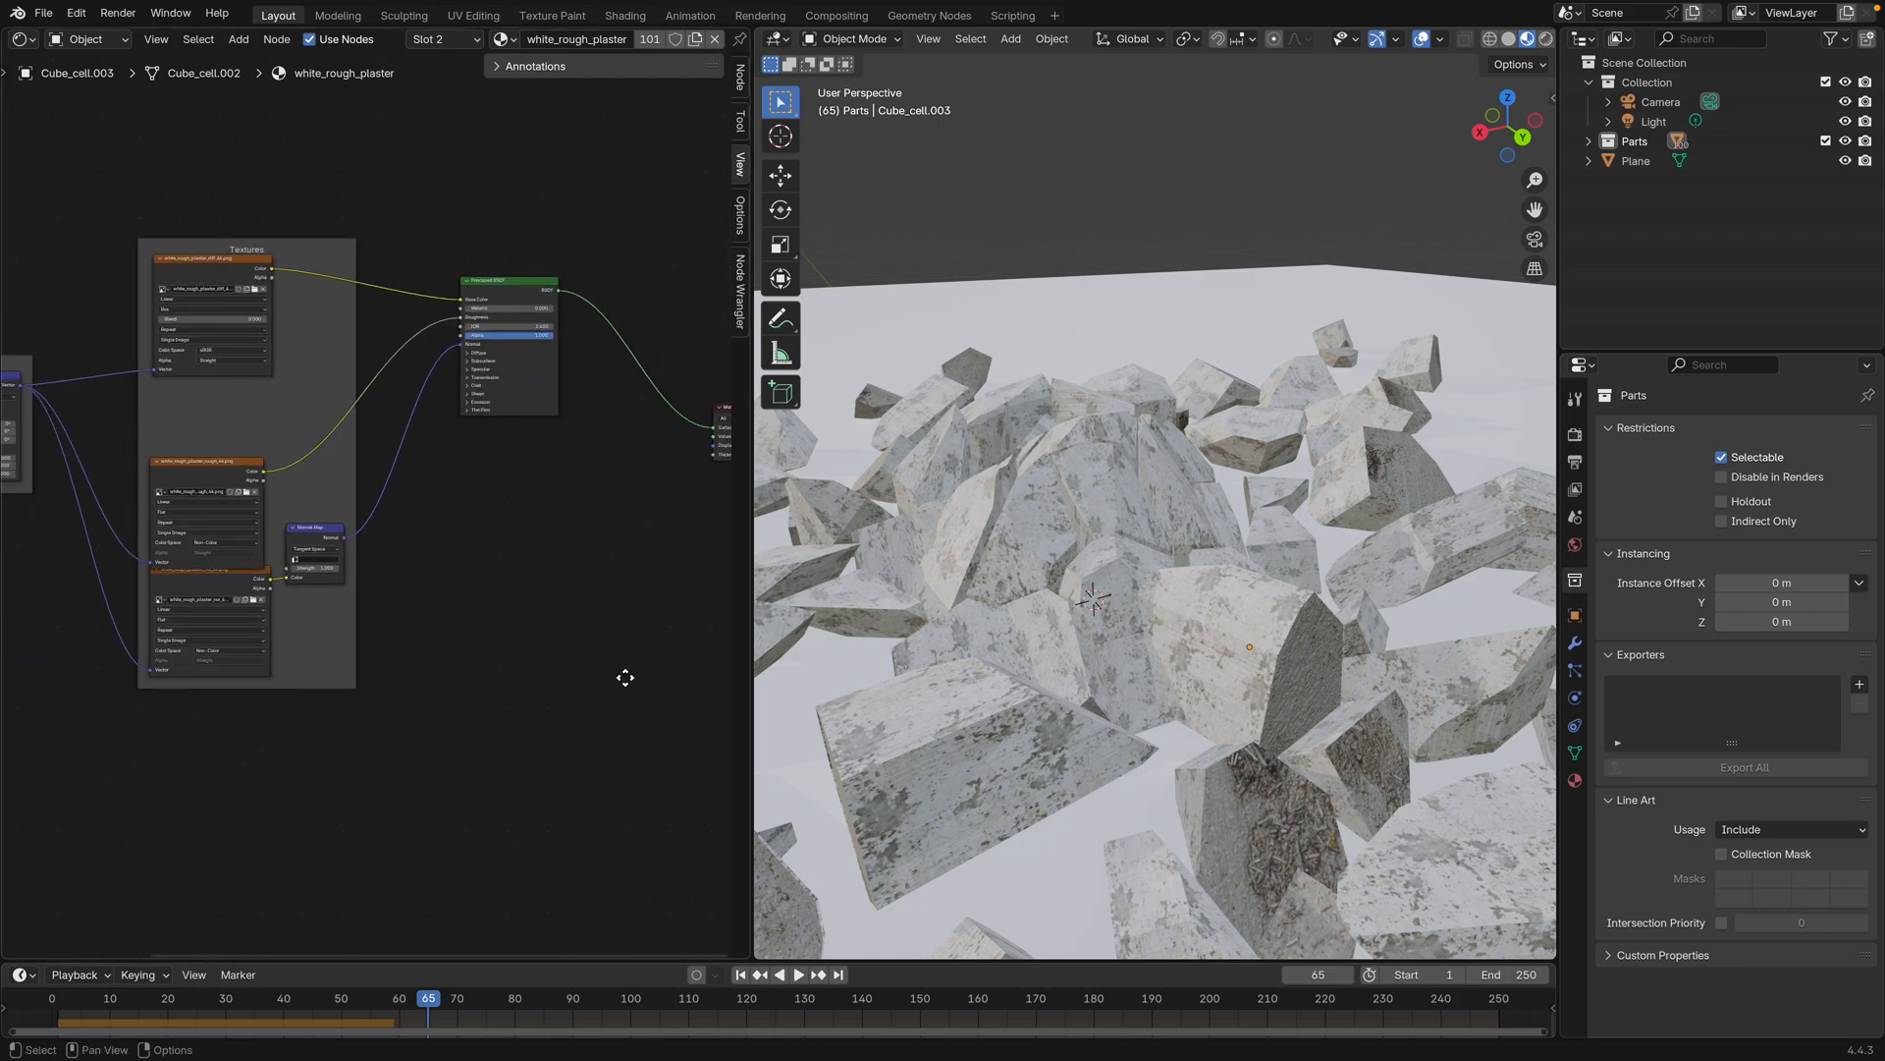
pyautogui.moveTo(625, 677); pyautogui.dragTo(521, 695, button='middle')
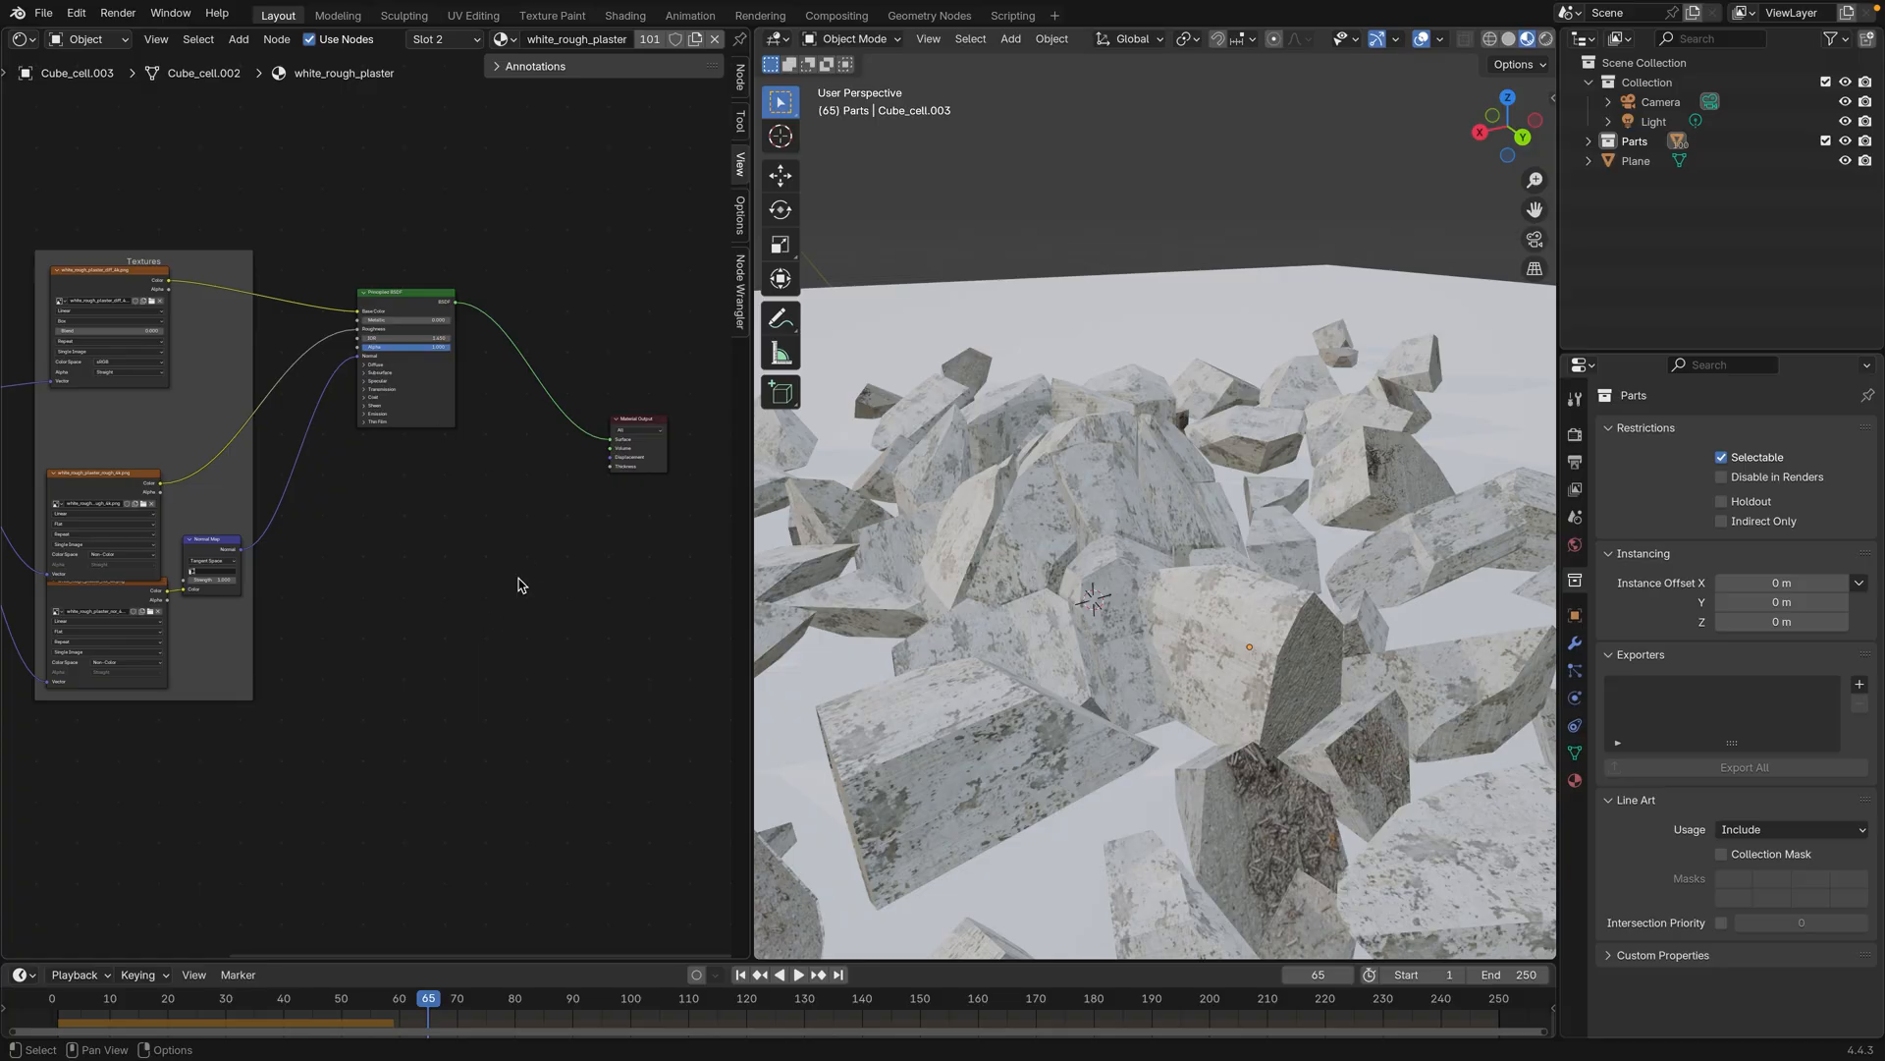
pyautogui.hotkey('shift', 'a')
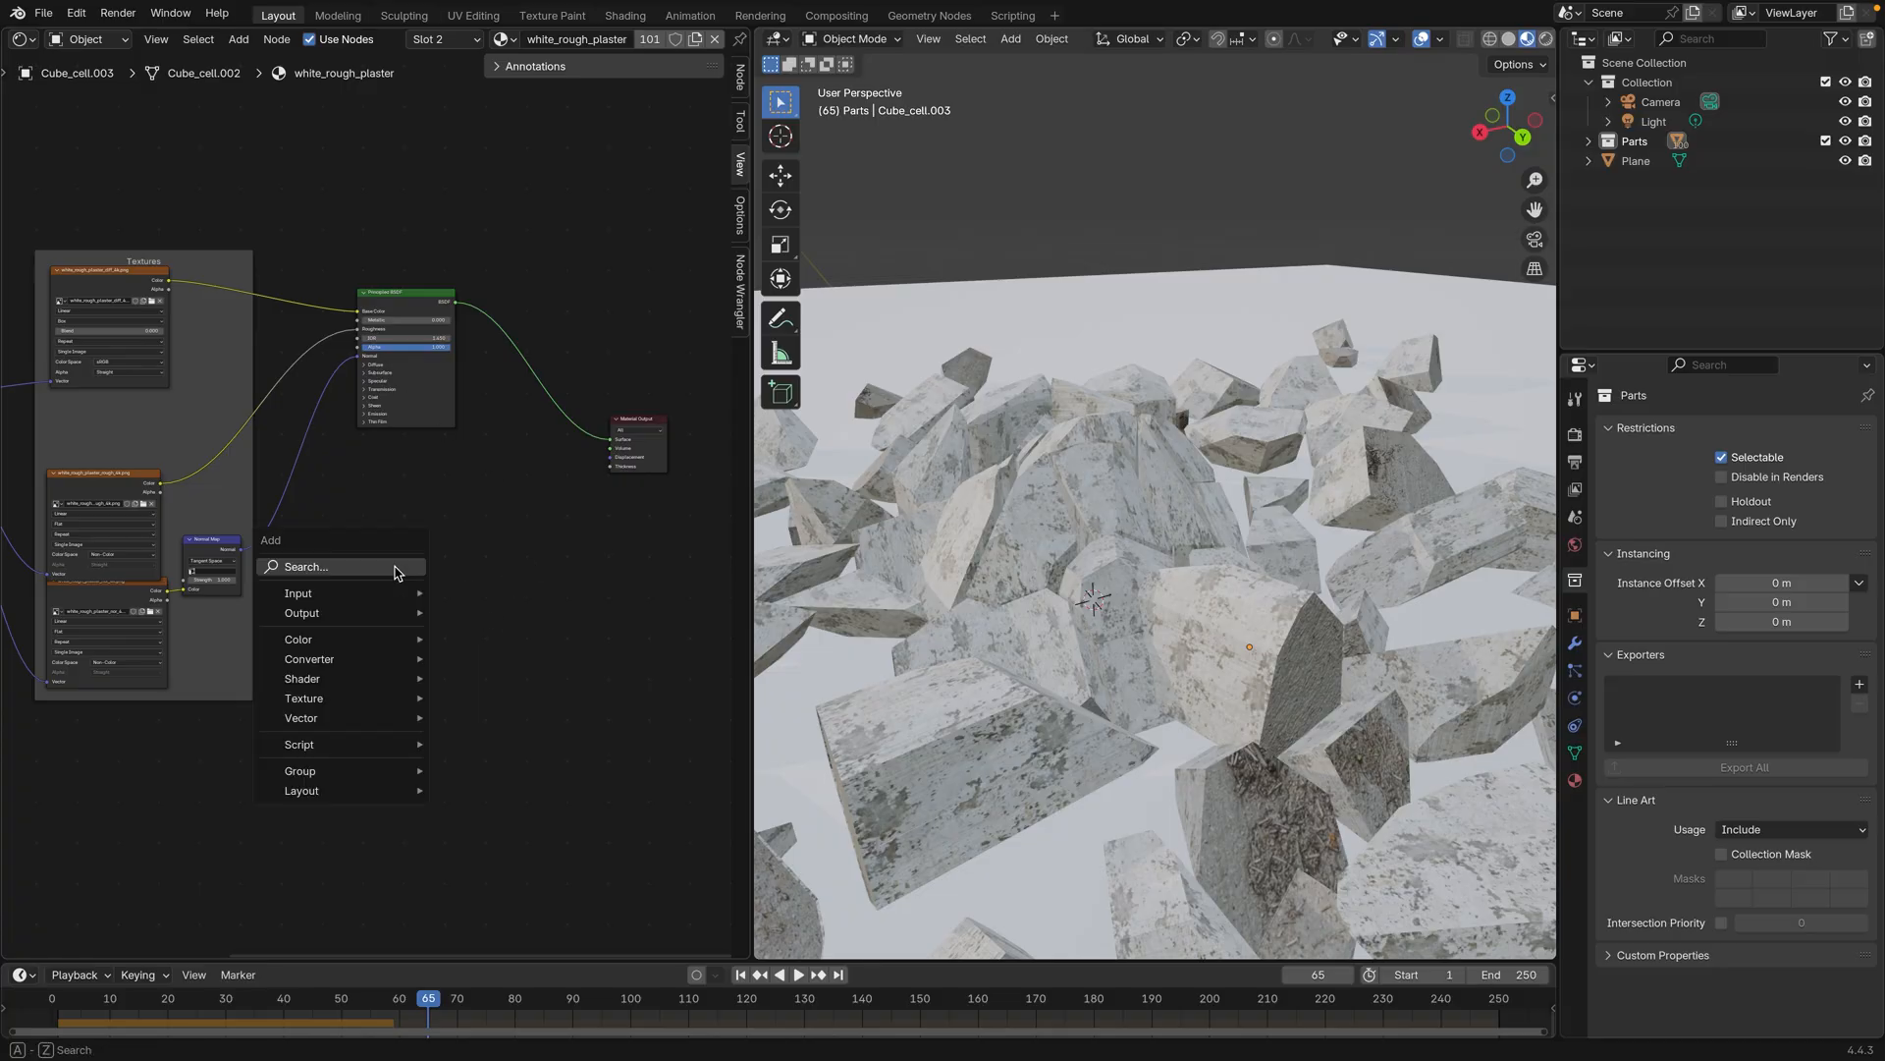
pyautogui.moveTo(358, 590)
pyautogui.click(356, 567)
pyautogui.write('bri')
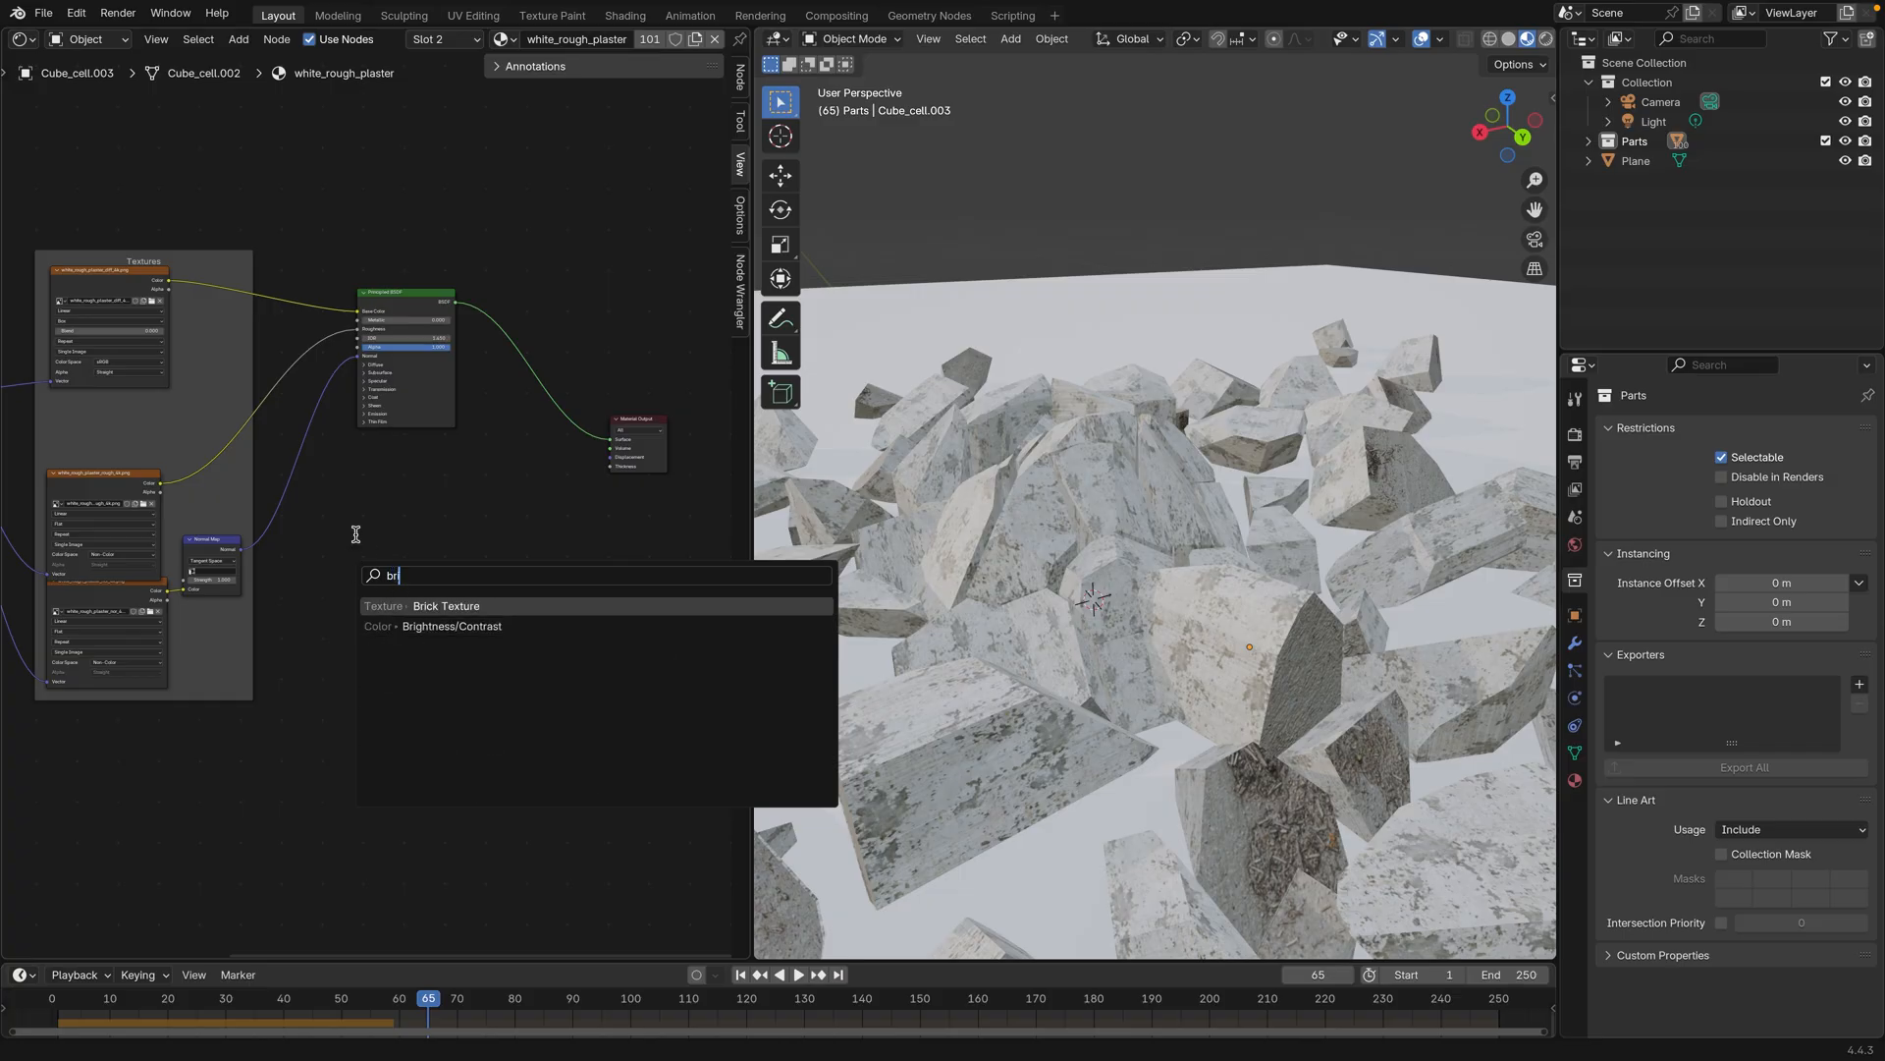
pyautogui.click(464, 628)
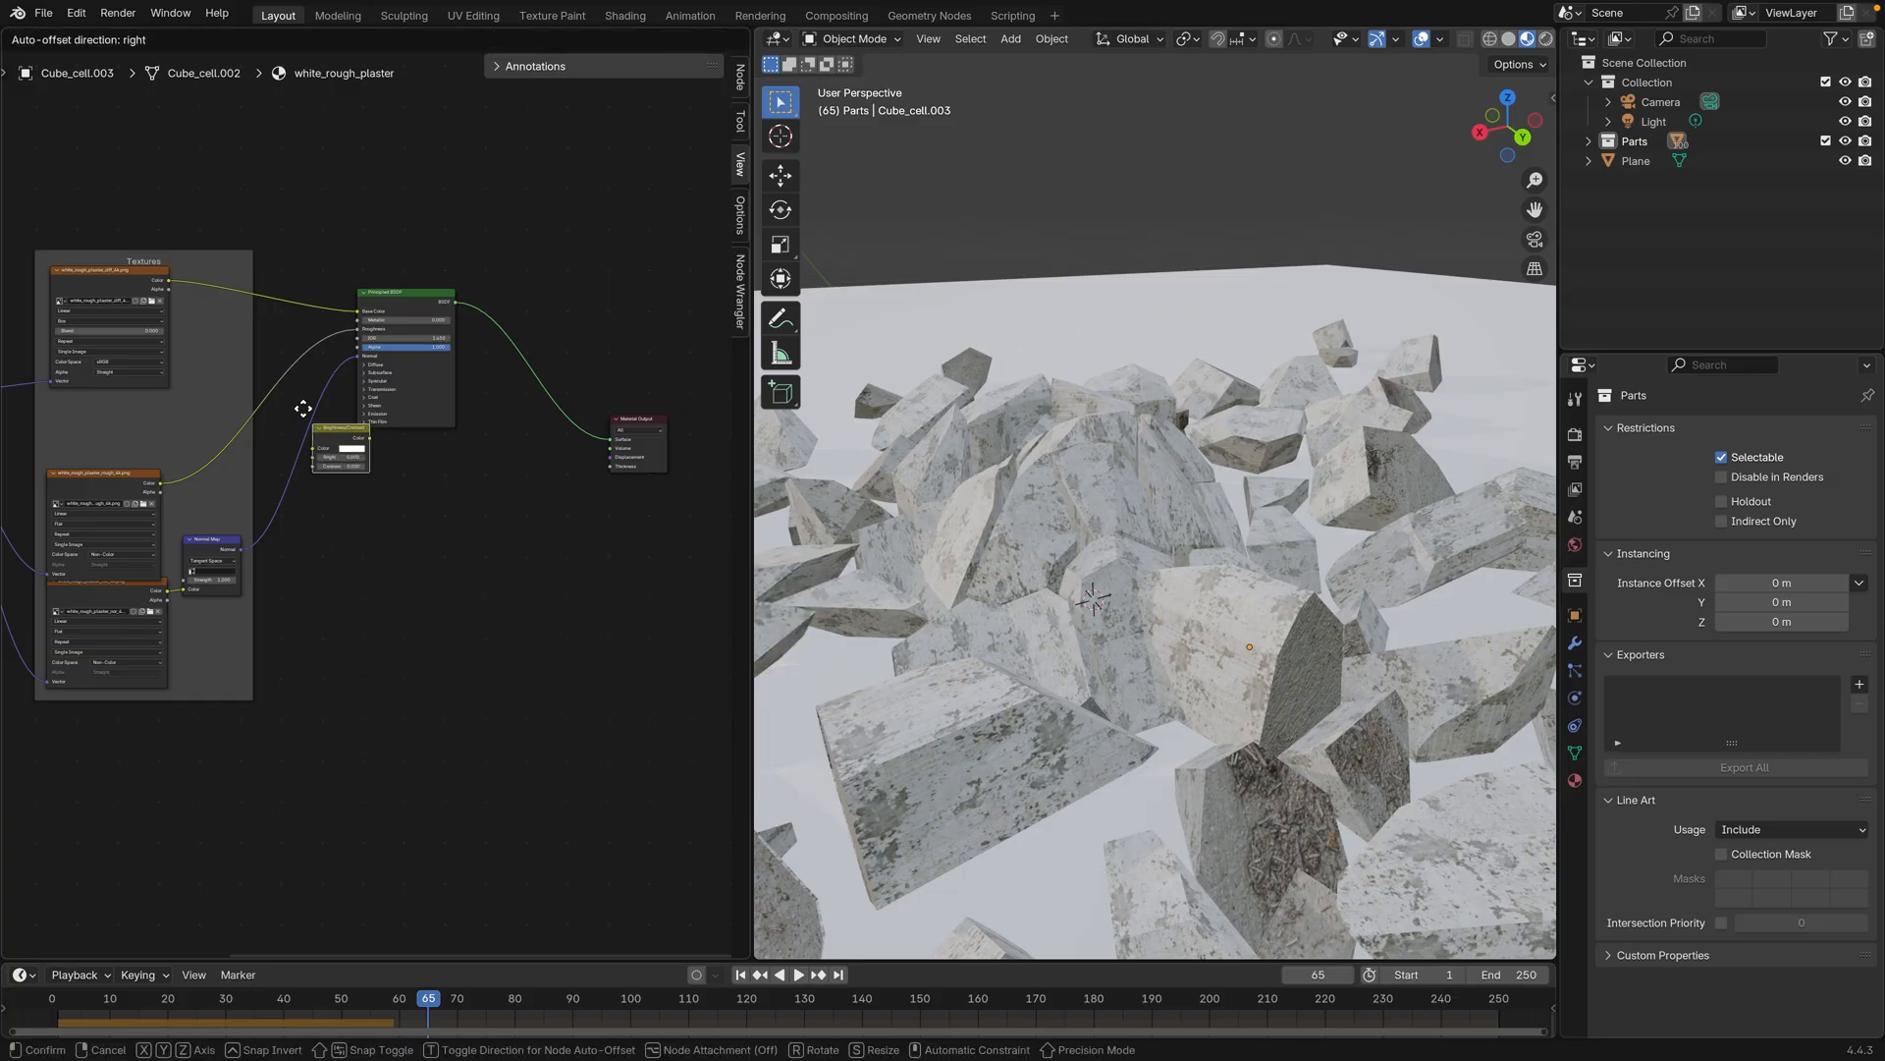
pyautogui.click(248, 280)
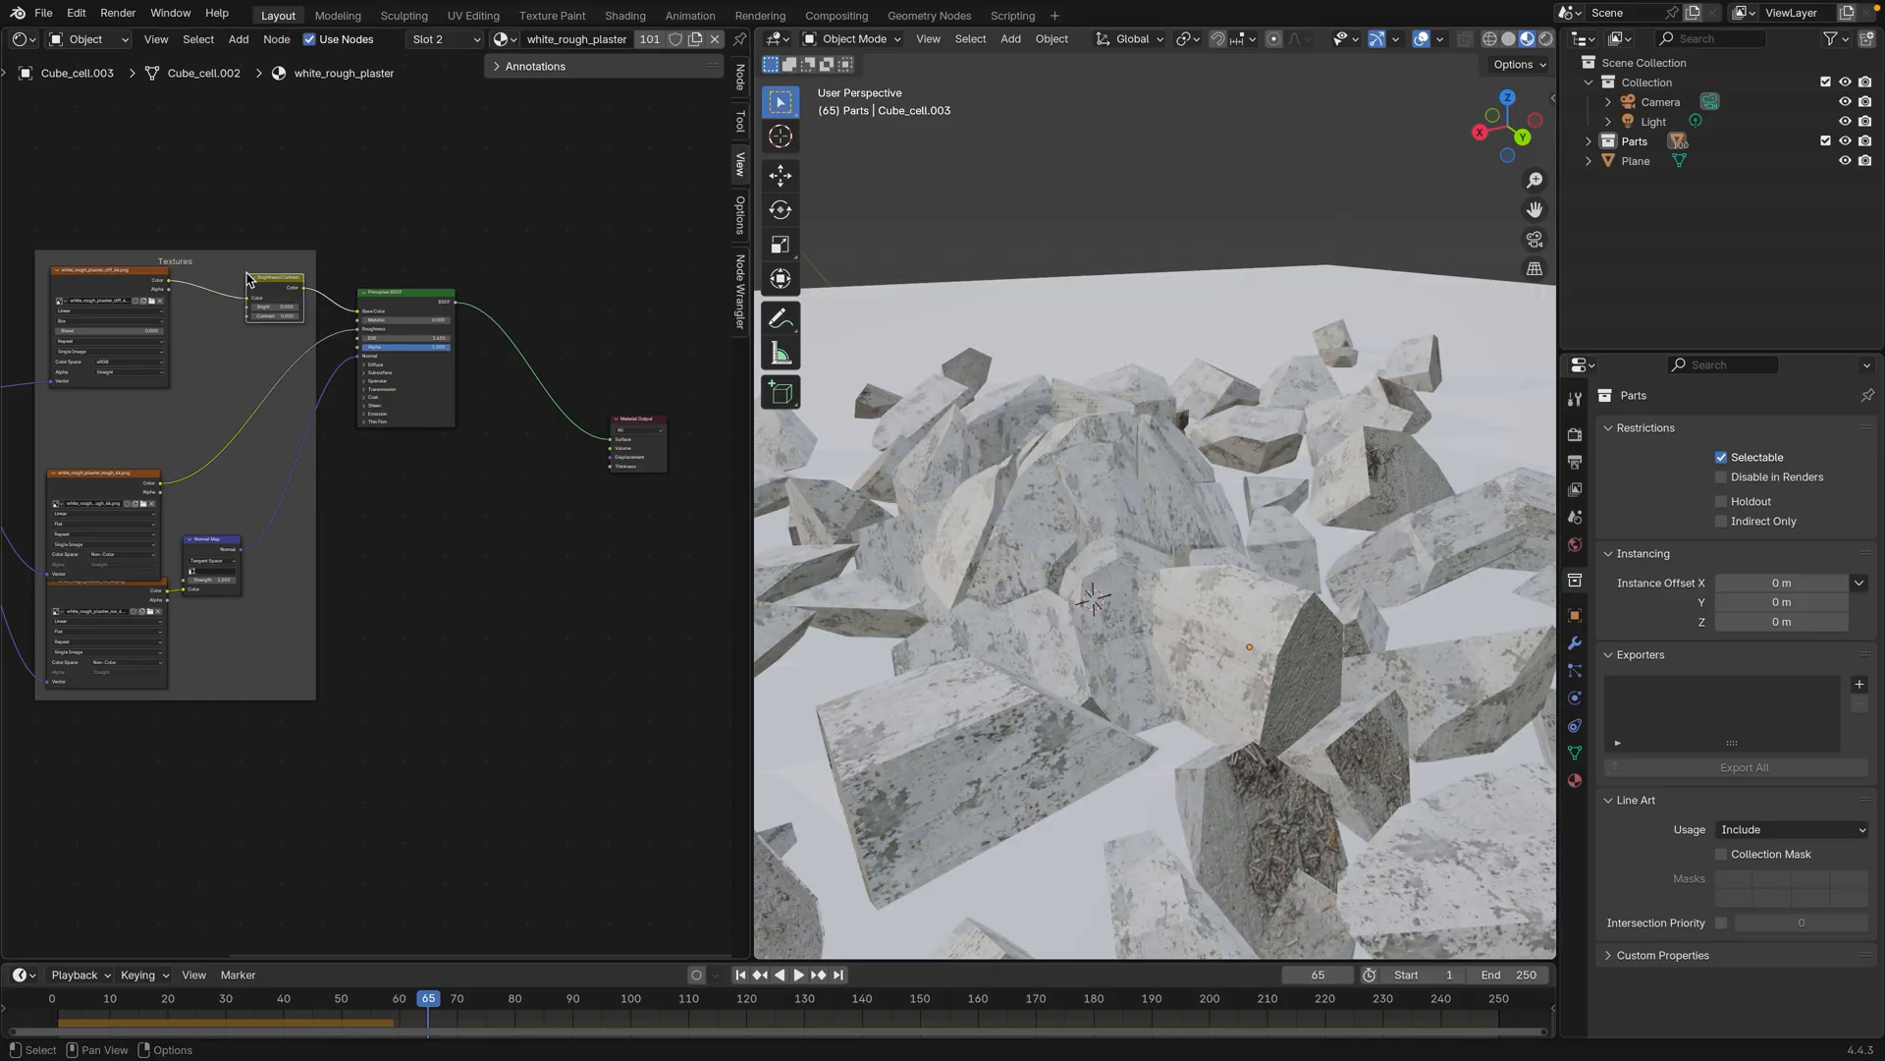
# Step: Raise the Brightness/Contrast node's values slightly to lighten the plaster
pyautogui.click(275, 306)
pyautogui.write('1')
pyautogui.press('Return')
pyautogui.moveTo(275, 306)
pyautogui.mouseDown()
pyautogui.moveTo(252, 306)
pyautogui.moveTo(284, 316)
pyautogui.mouseUp()
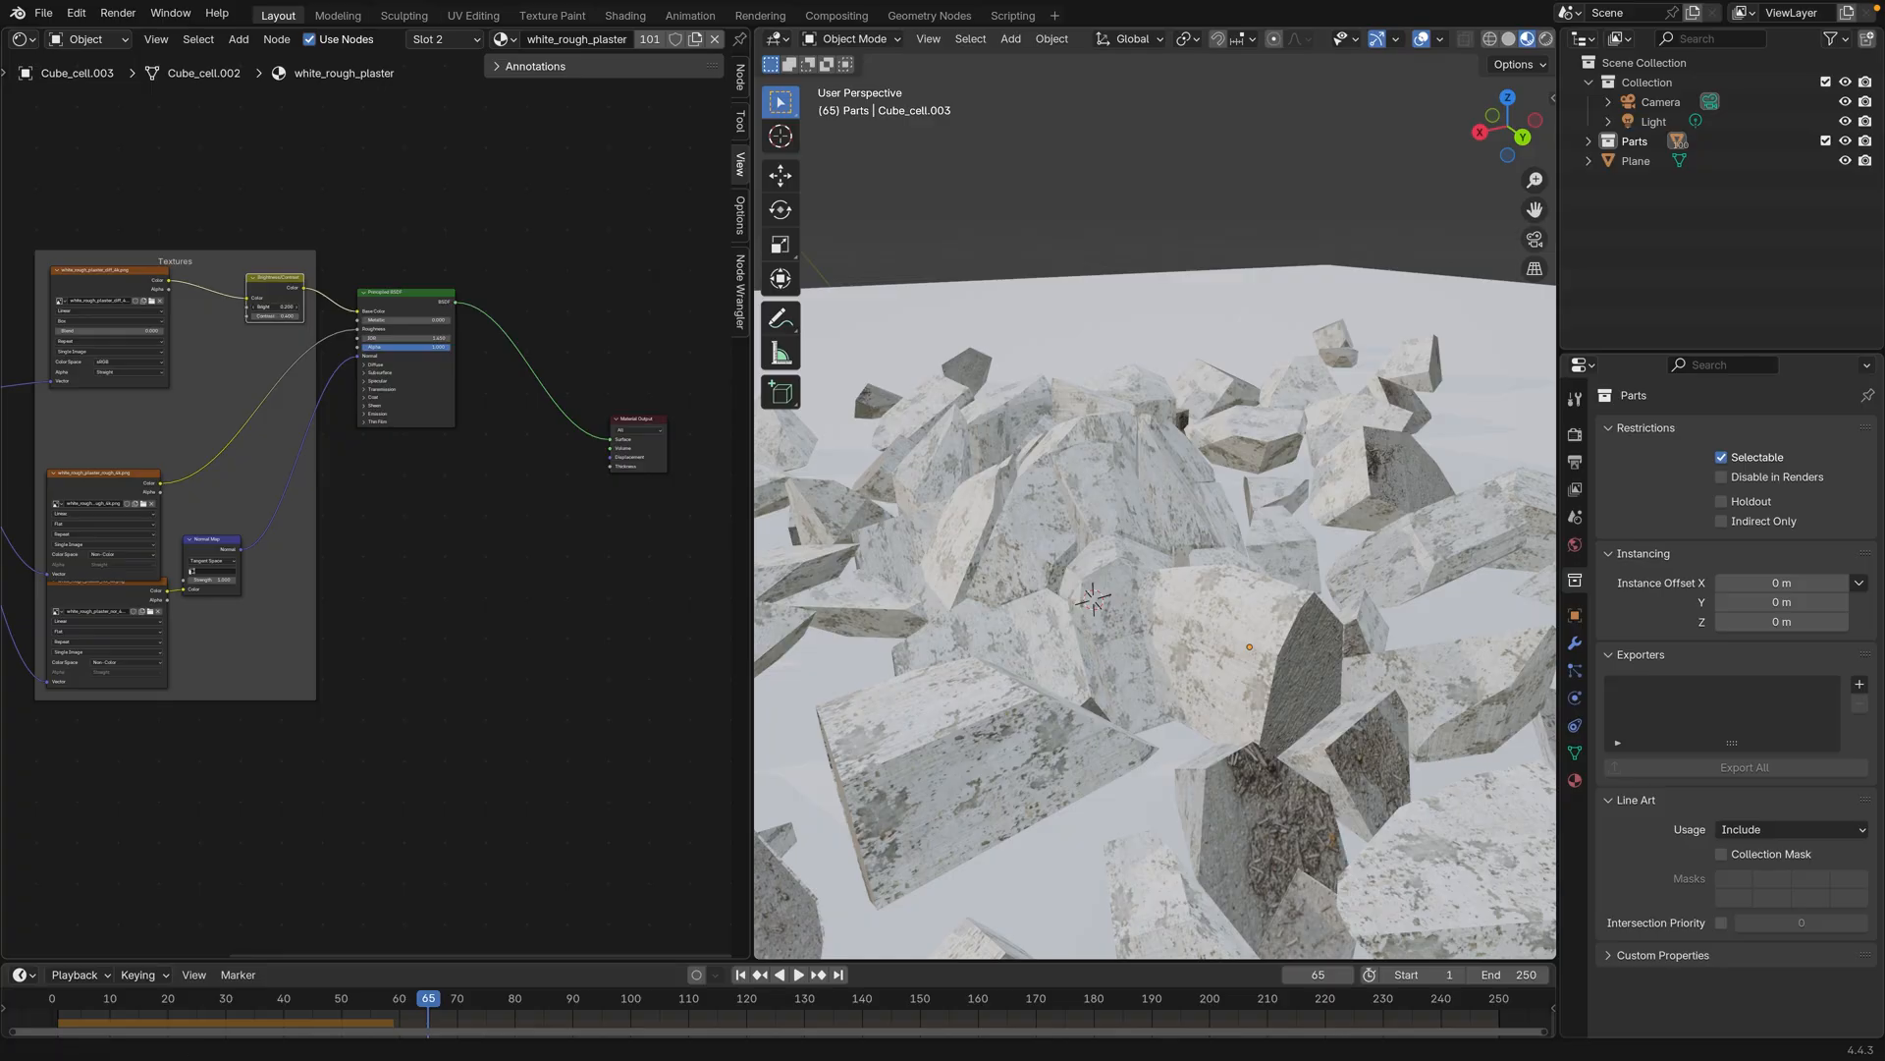
# Step: Scrub the collapse back to frame 25 and on to frame 16, examining the concrete and plaster faces
pyautogui.moveTo(436, 1004); pyautogui.dragTo(196, 1021)
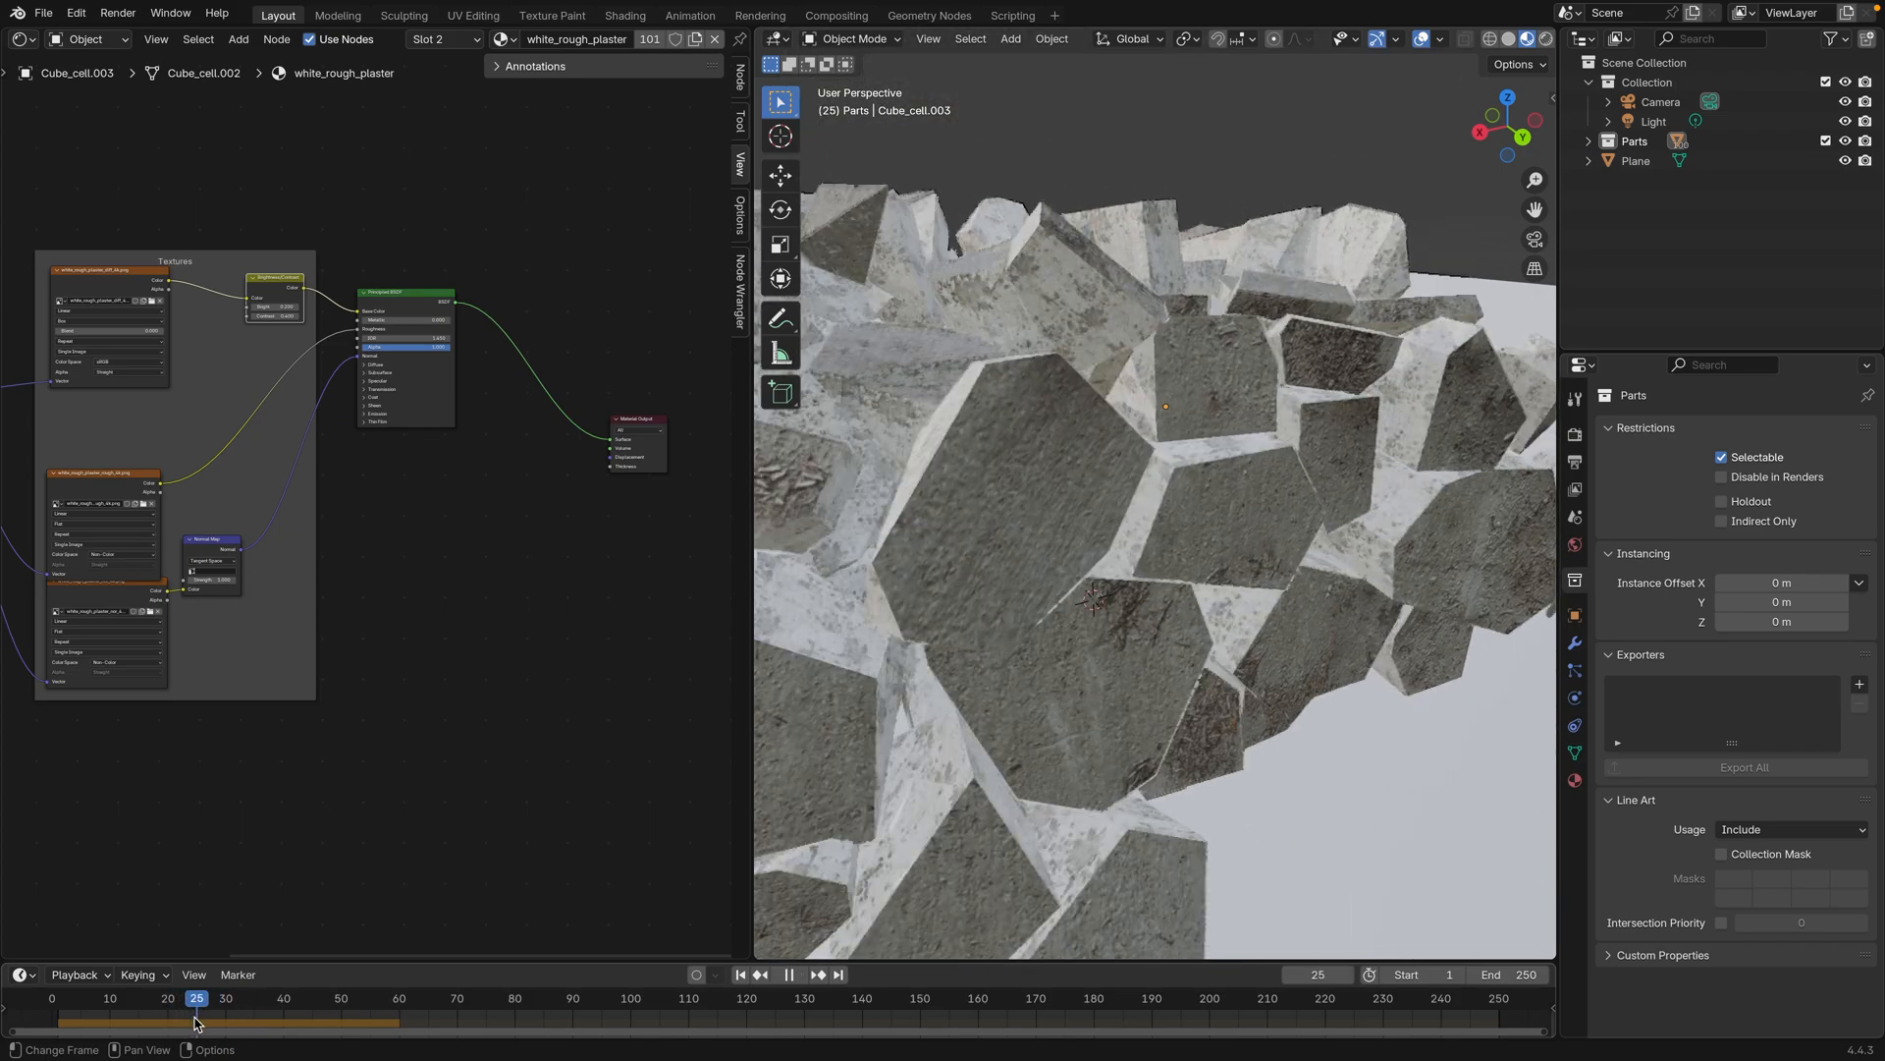
pyautogui.moveTo(1026, 527); pyautogui.dragTo(1120, 558, button='middle')
pyautogui.moveTo(1263, 716); pyautogui.dragTo(1275, 593, button='middle')
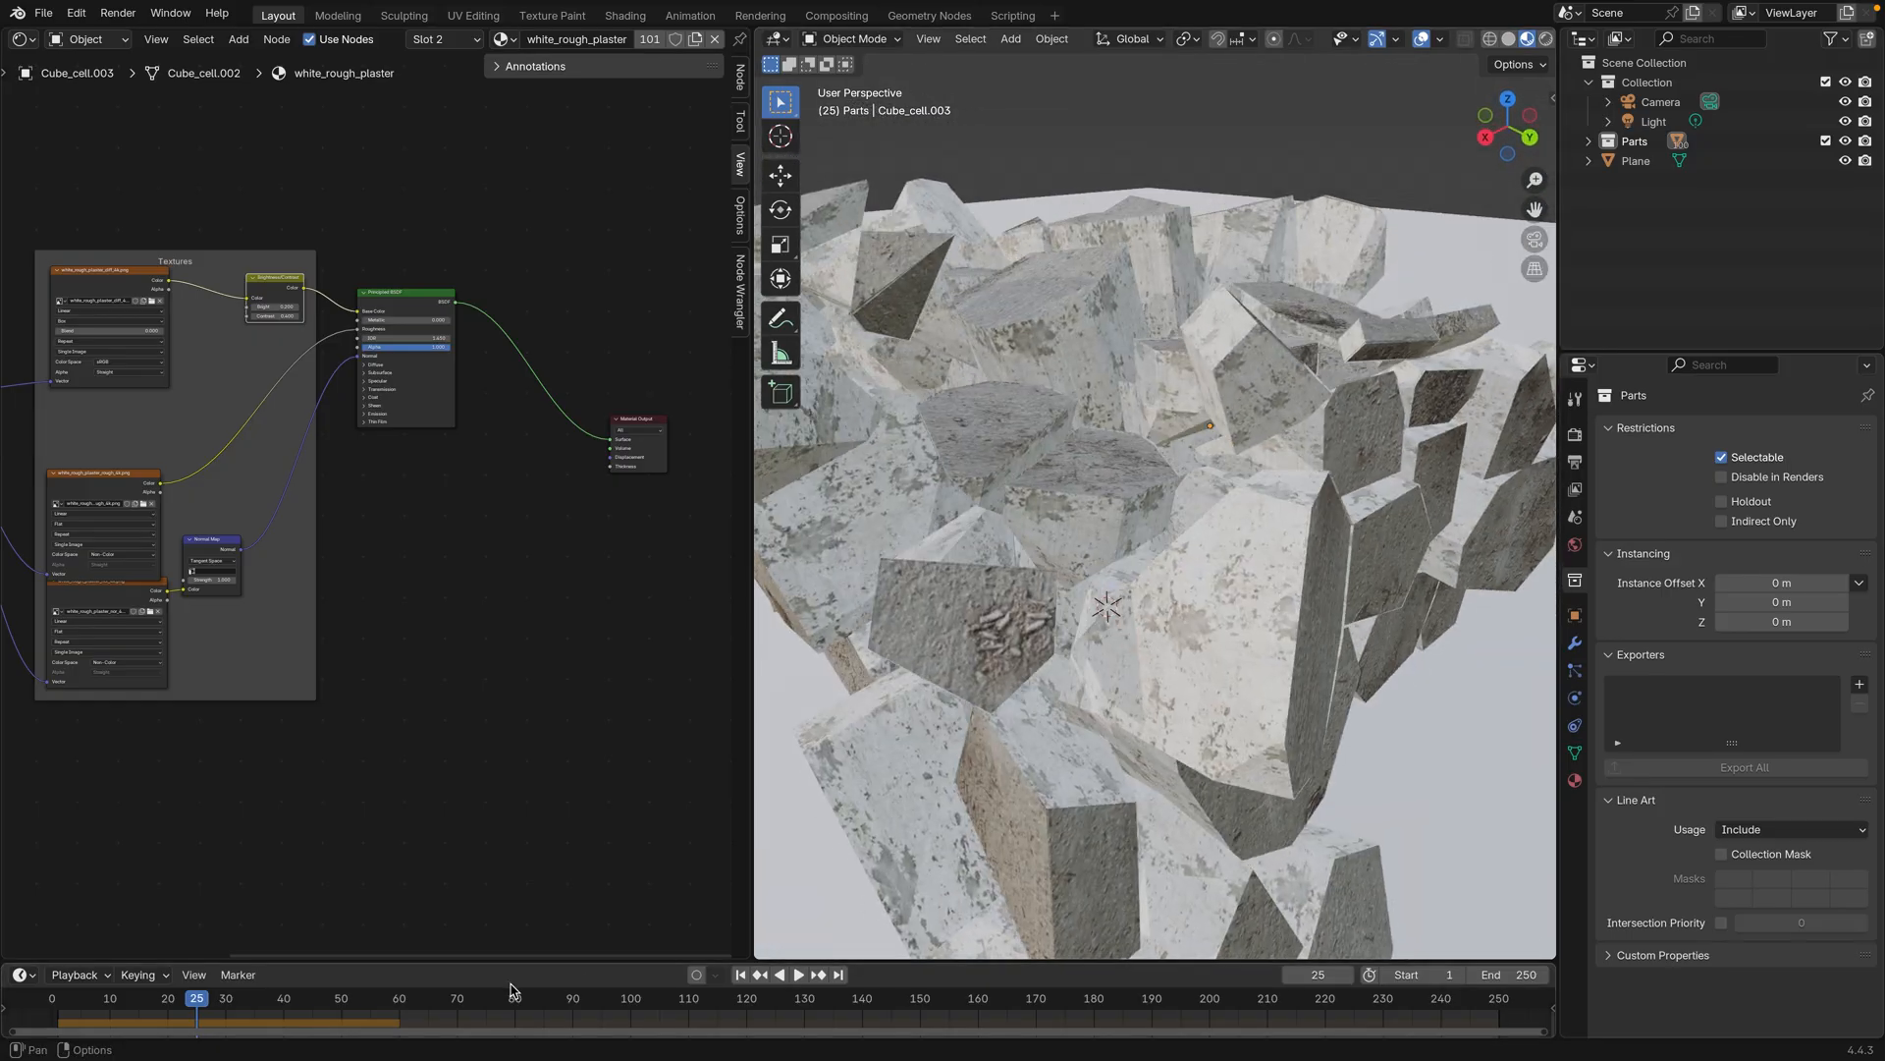
pyautogui.click(202, 1002)
pyautogui.moveTo(202, 1002); pyautogui.dragTo(145, 1012)
pyautogui.moveTo(1086, 561); pyautogui.dragTo(1111, 560, button='middle')
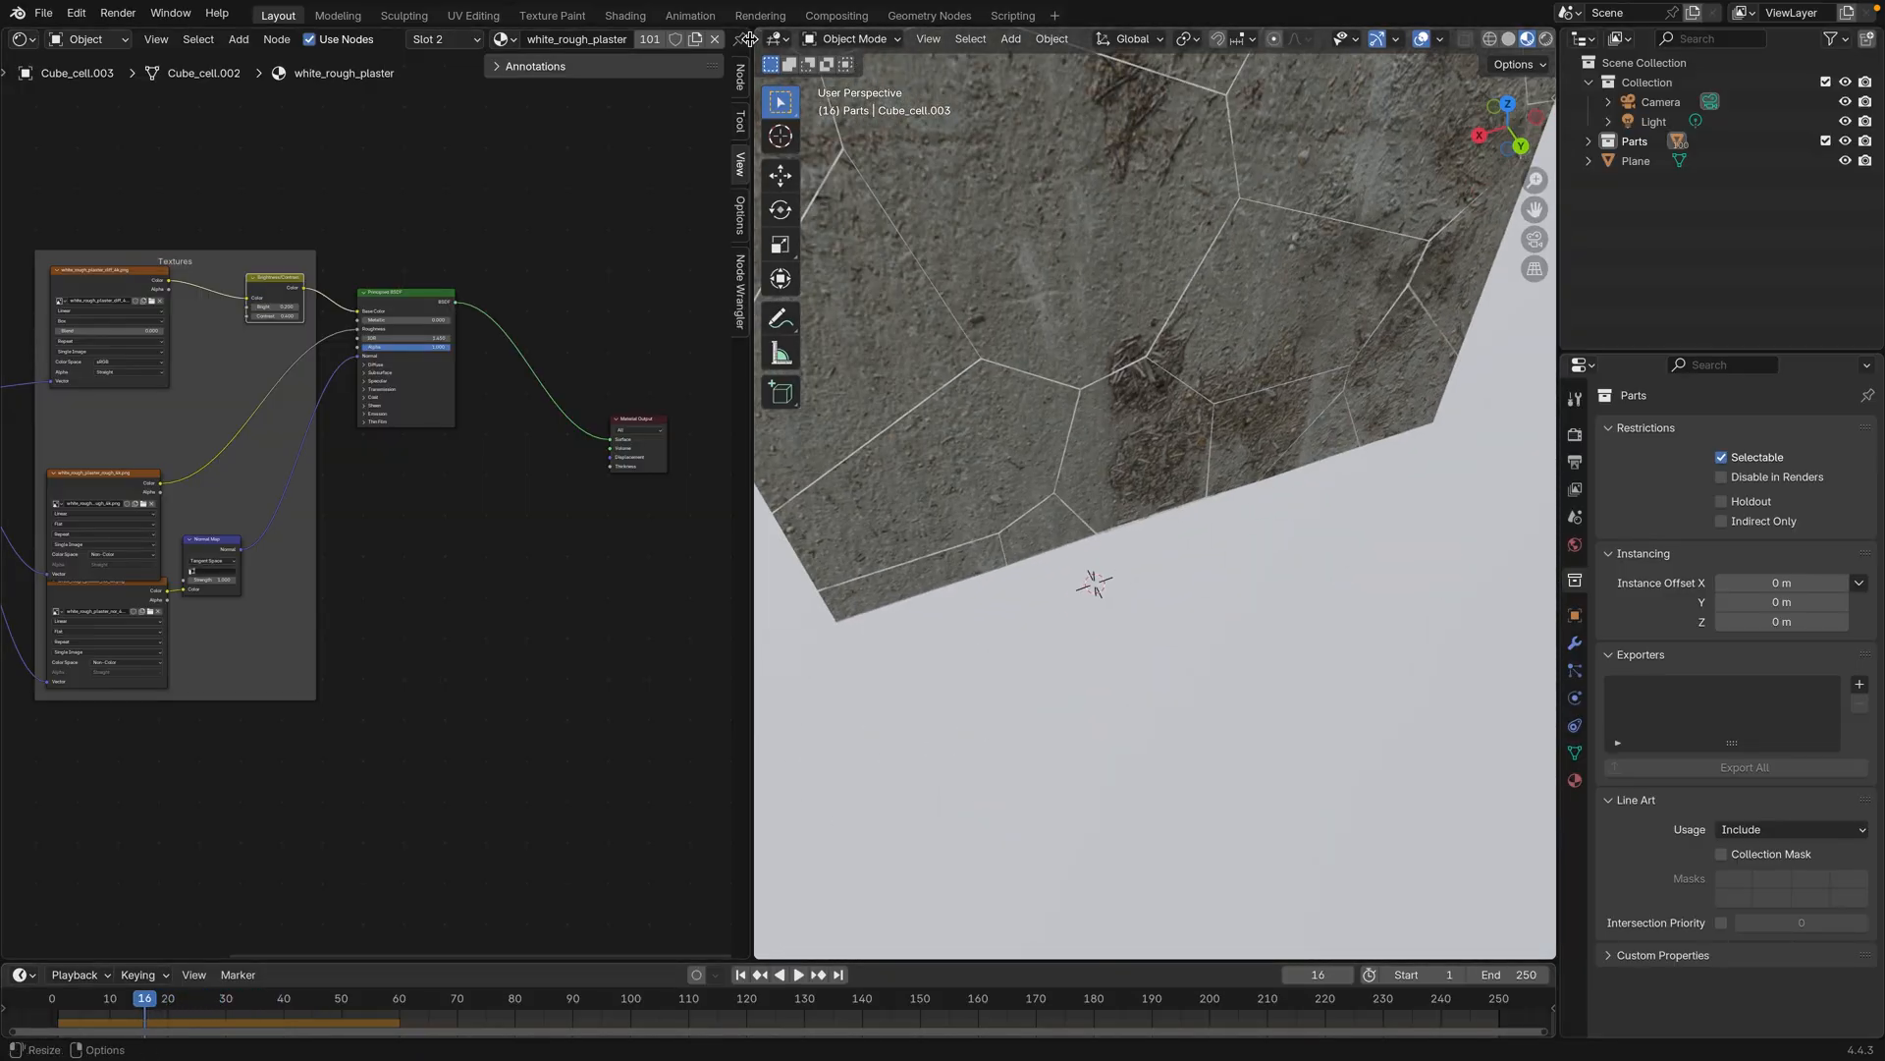
# Step: Close the Shader Editor area and show the whole cube at frame 1 in a full-width rendered viewport
pyautogui.moveTo(753, 35); pyautogui.dragTo(757, 37)
pyautogui.moveTo(757, 37); pyautogui.dragTo(130, 833)
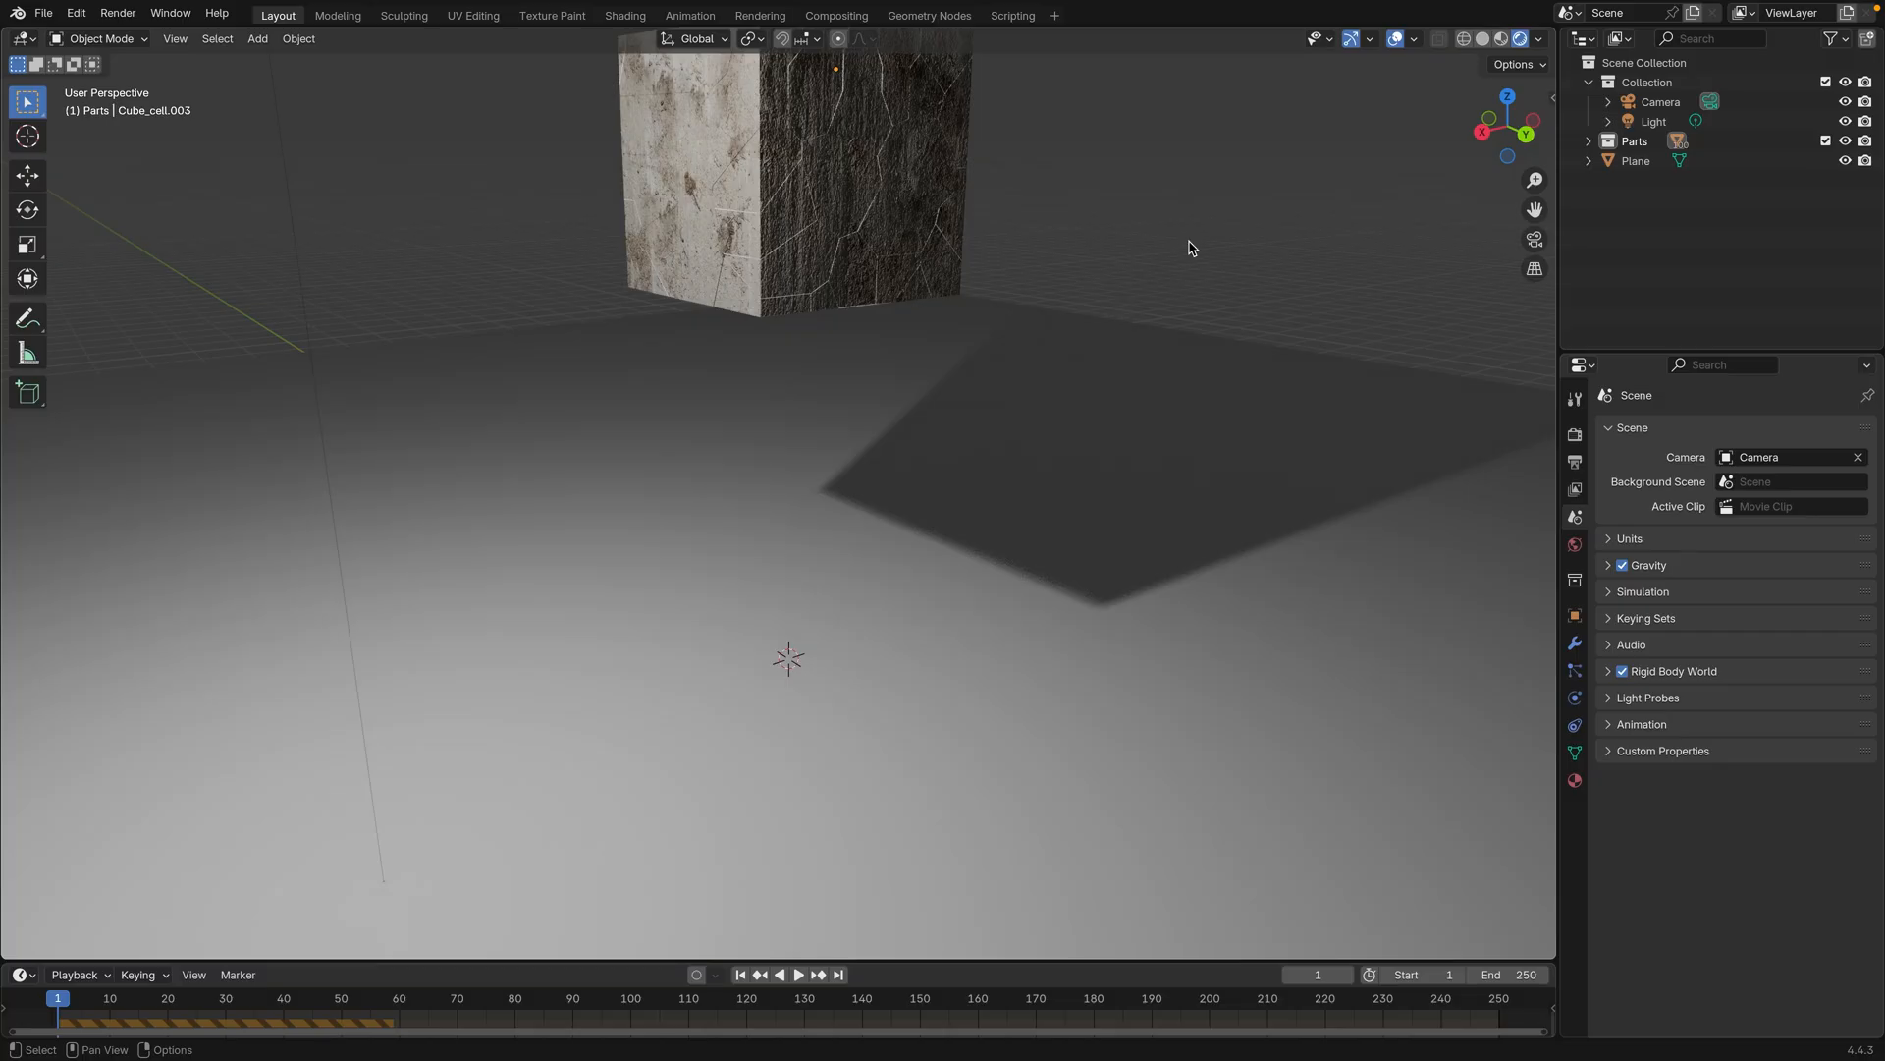
pyautogui.scroll(-5, 1145, 328)
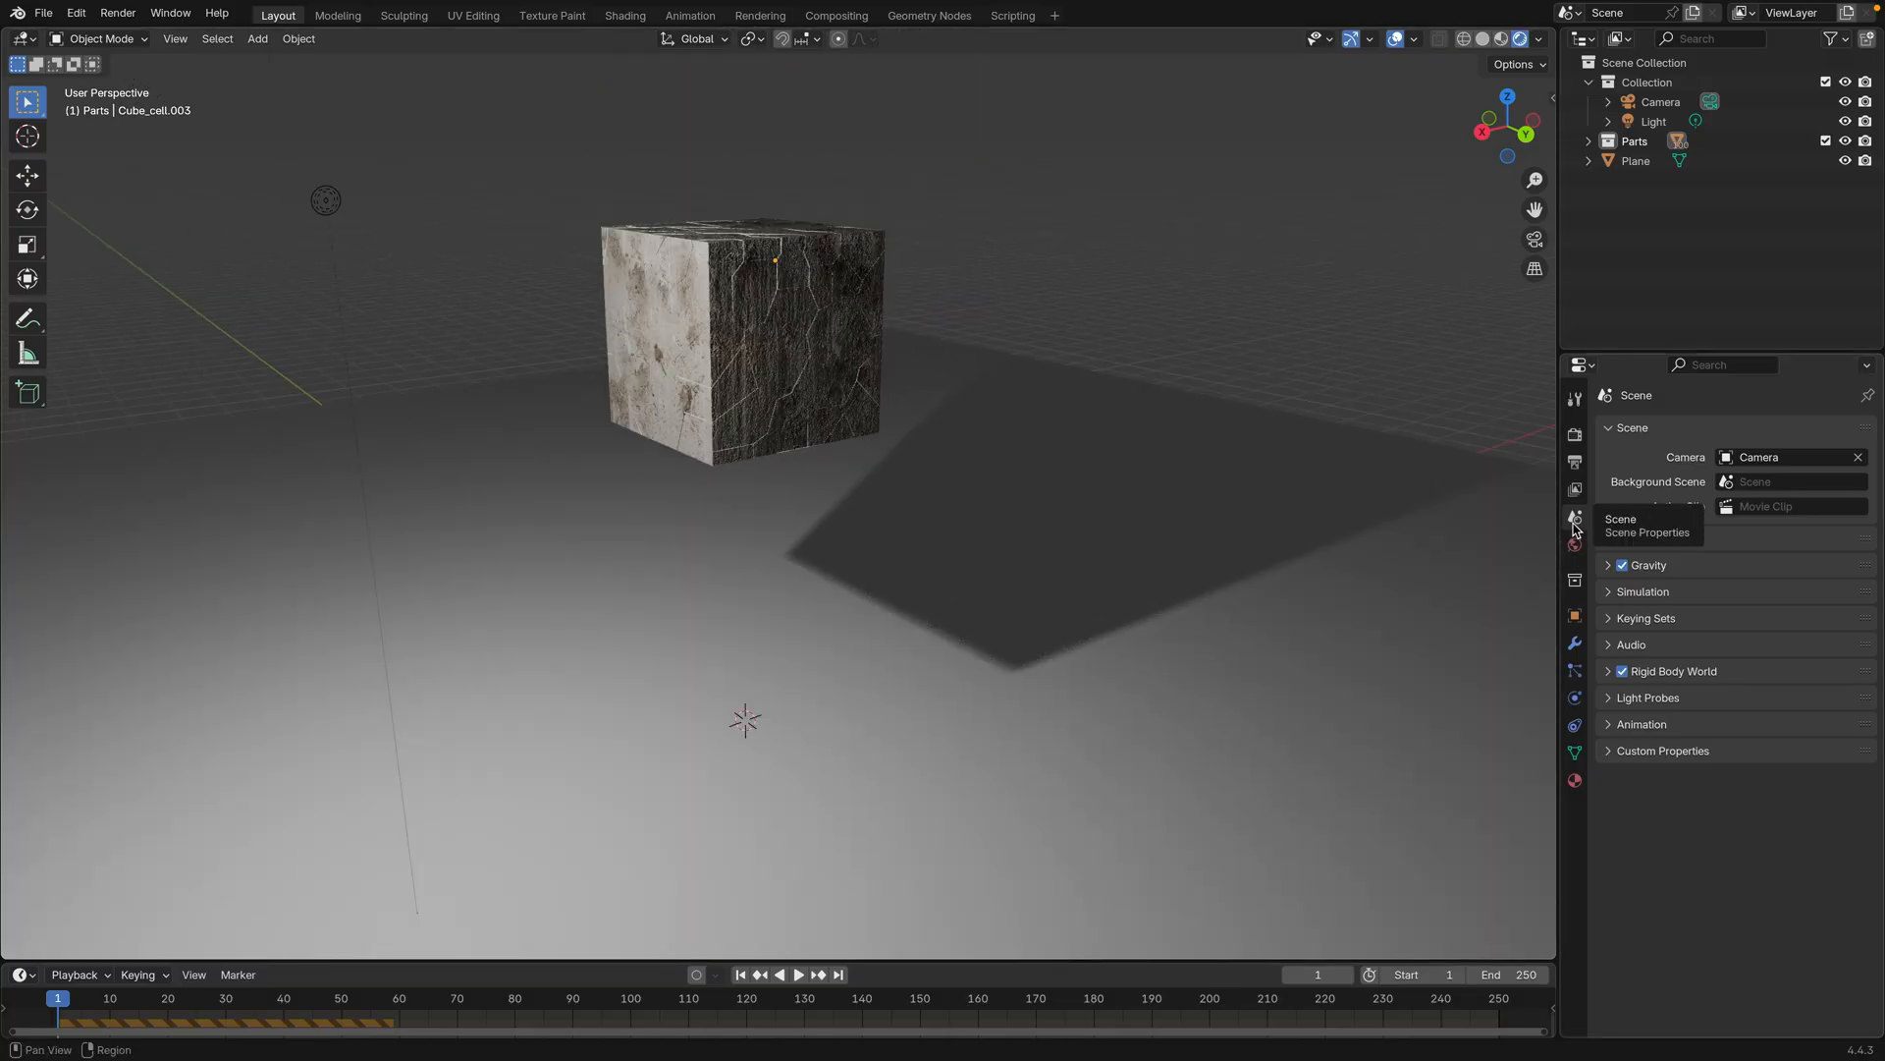
# Step: Set the scene's Z gravity to 2 m/s² and scrub the simulation to frame 10
pyautogui.click(1608, 572)
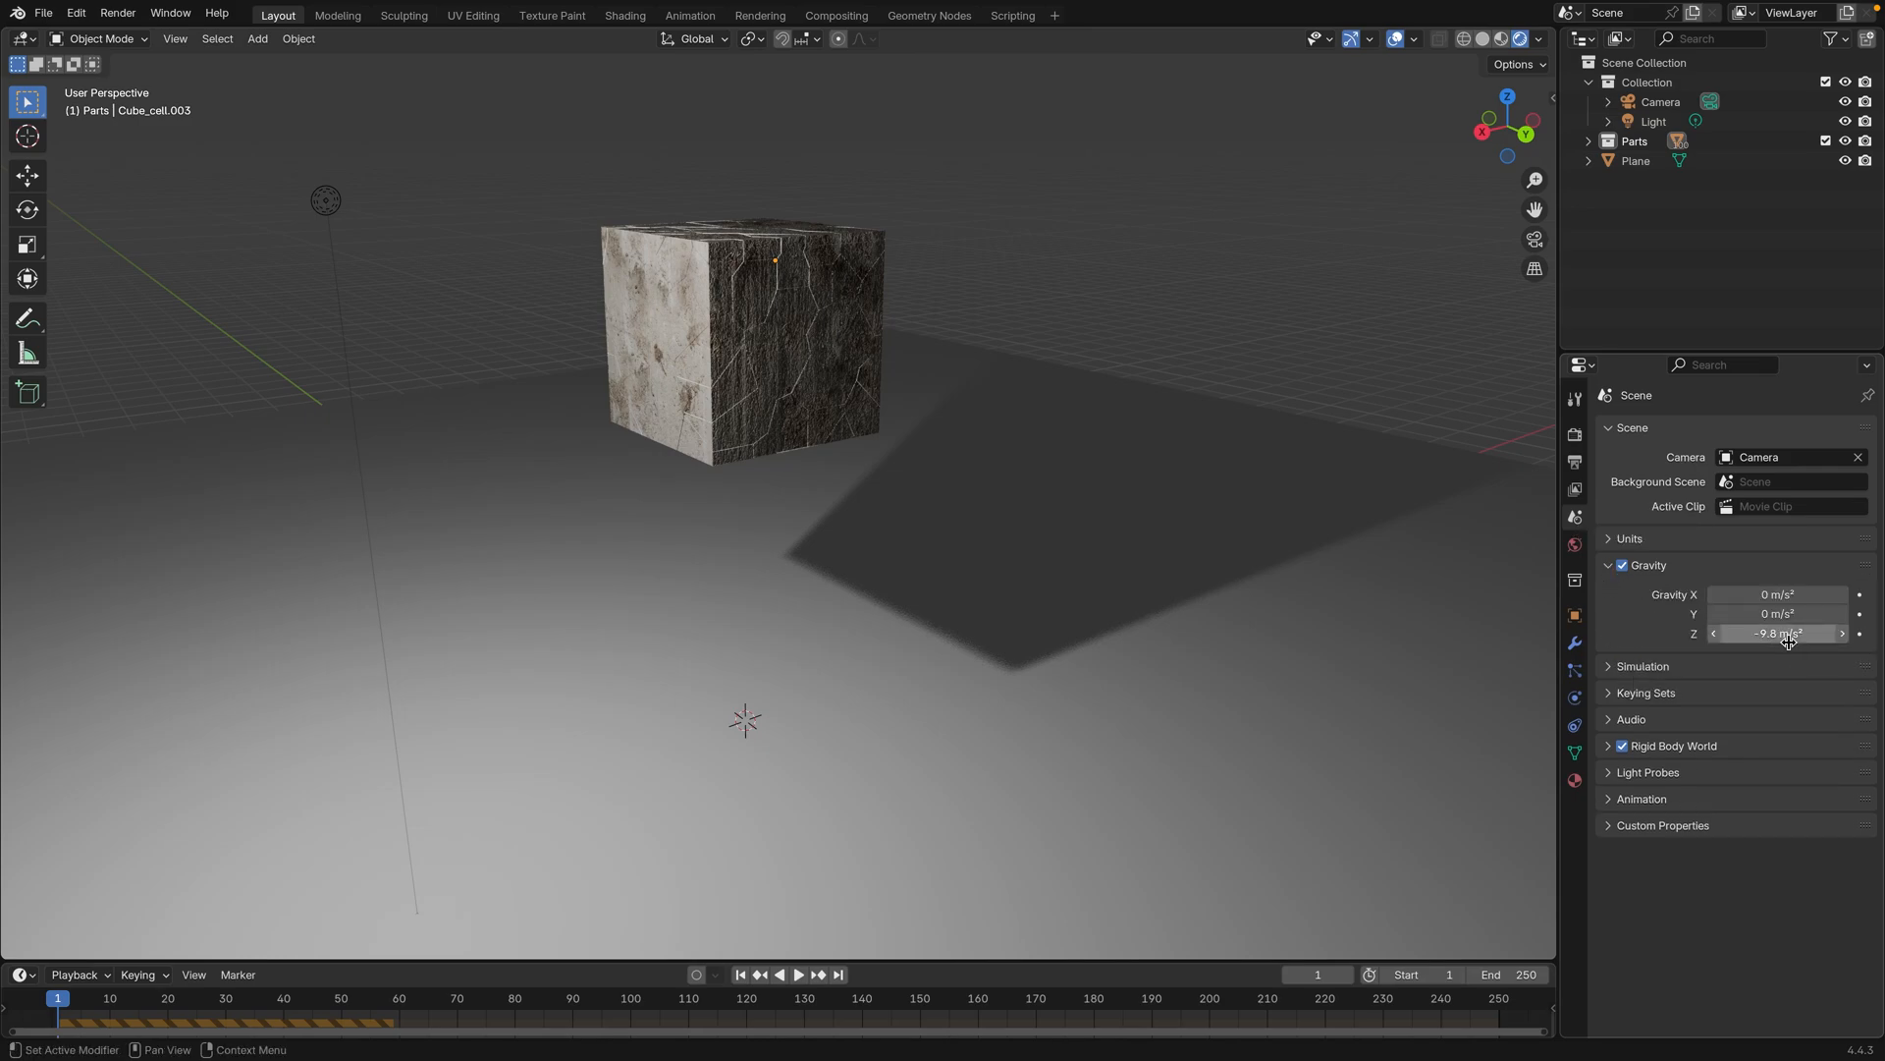
pyautogui.click(1767, 634)
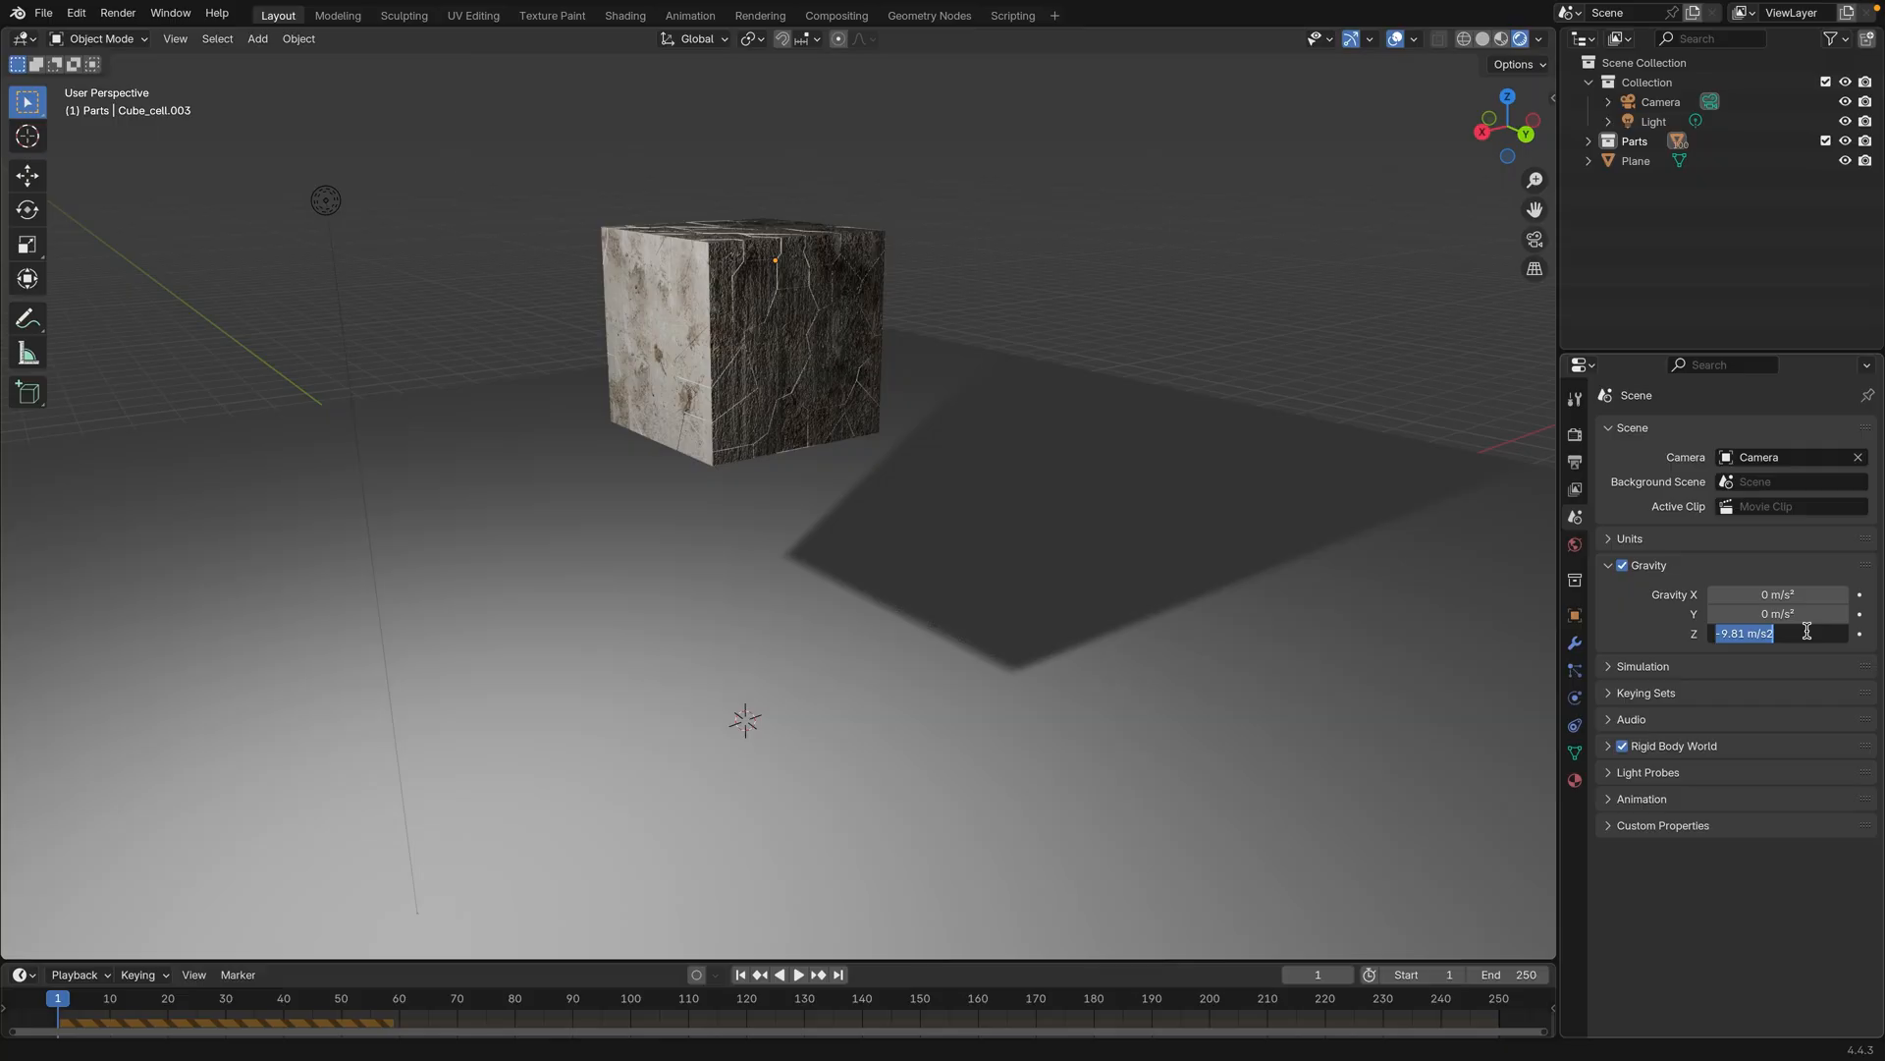
pyautogui.write('2')
pyautogui.press('Return')
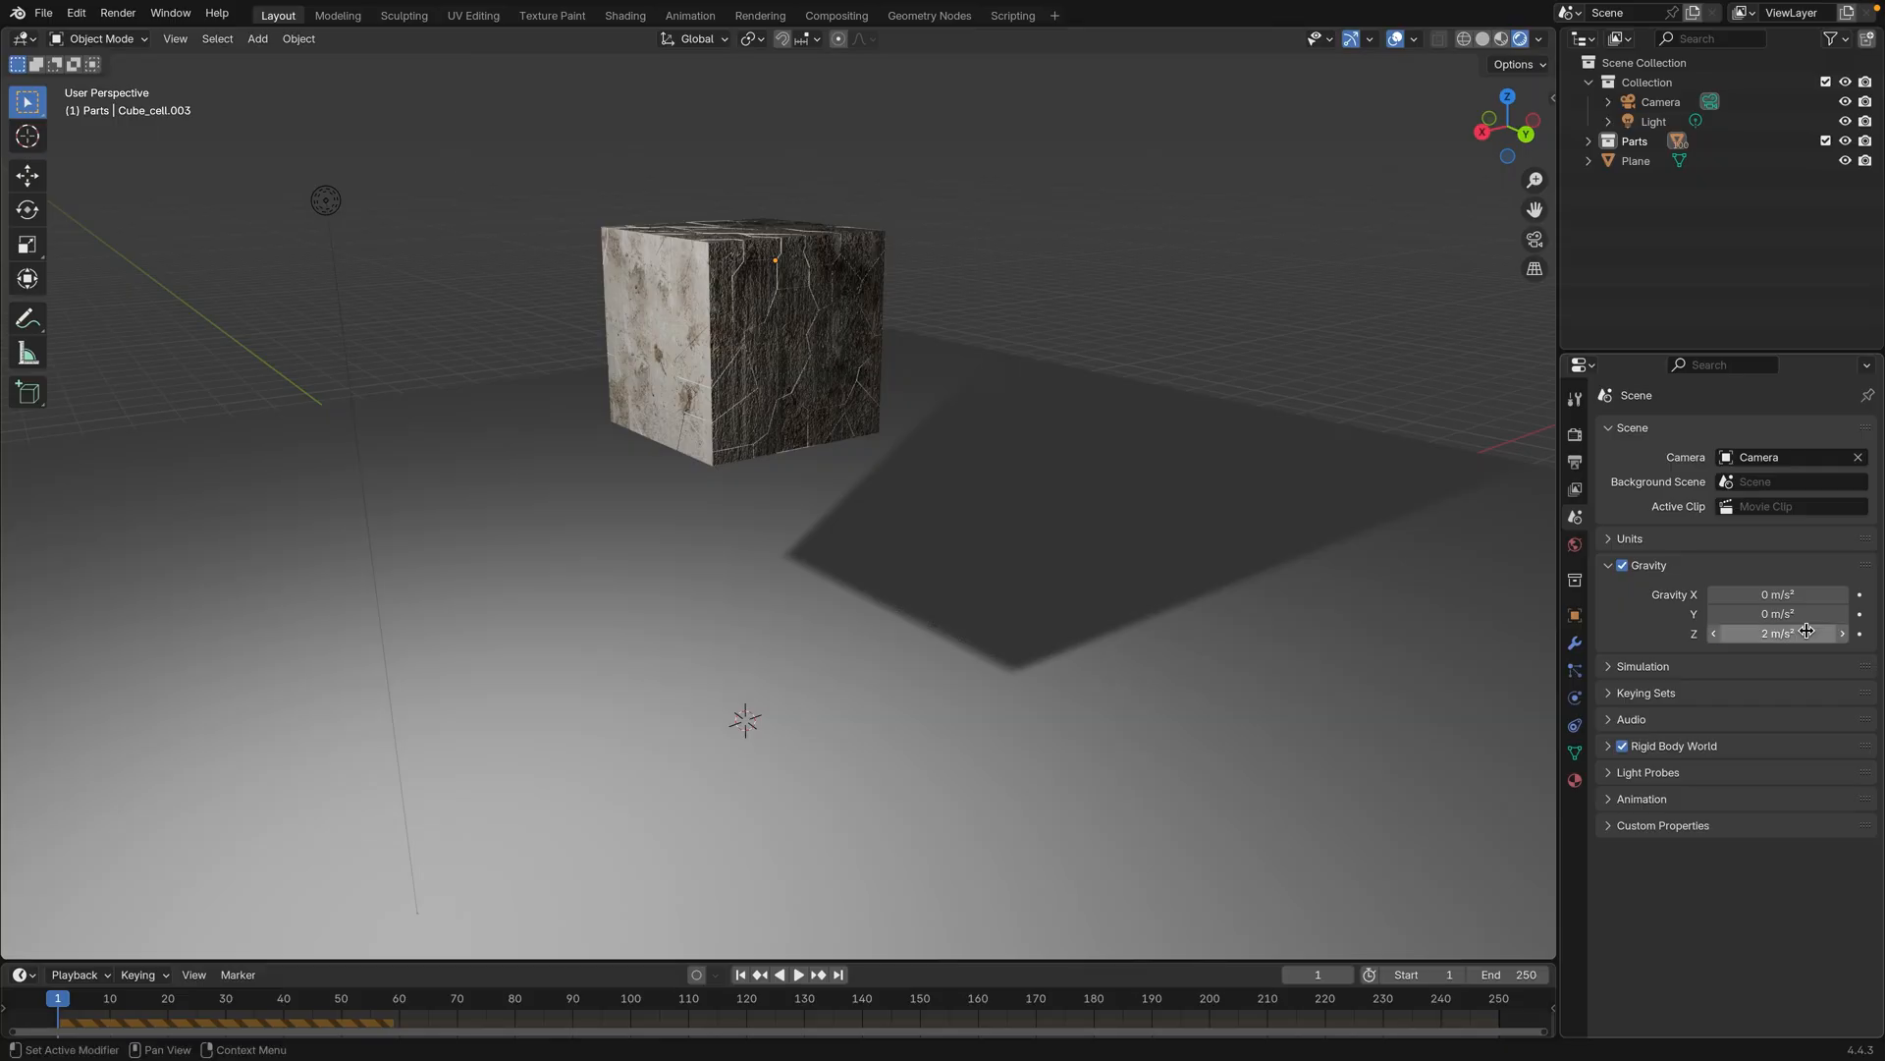
pyautogui.moveTo(61, 1002); pyautogui.dragTo(110, 1018)
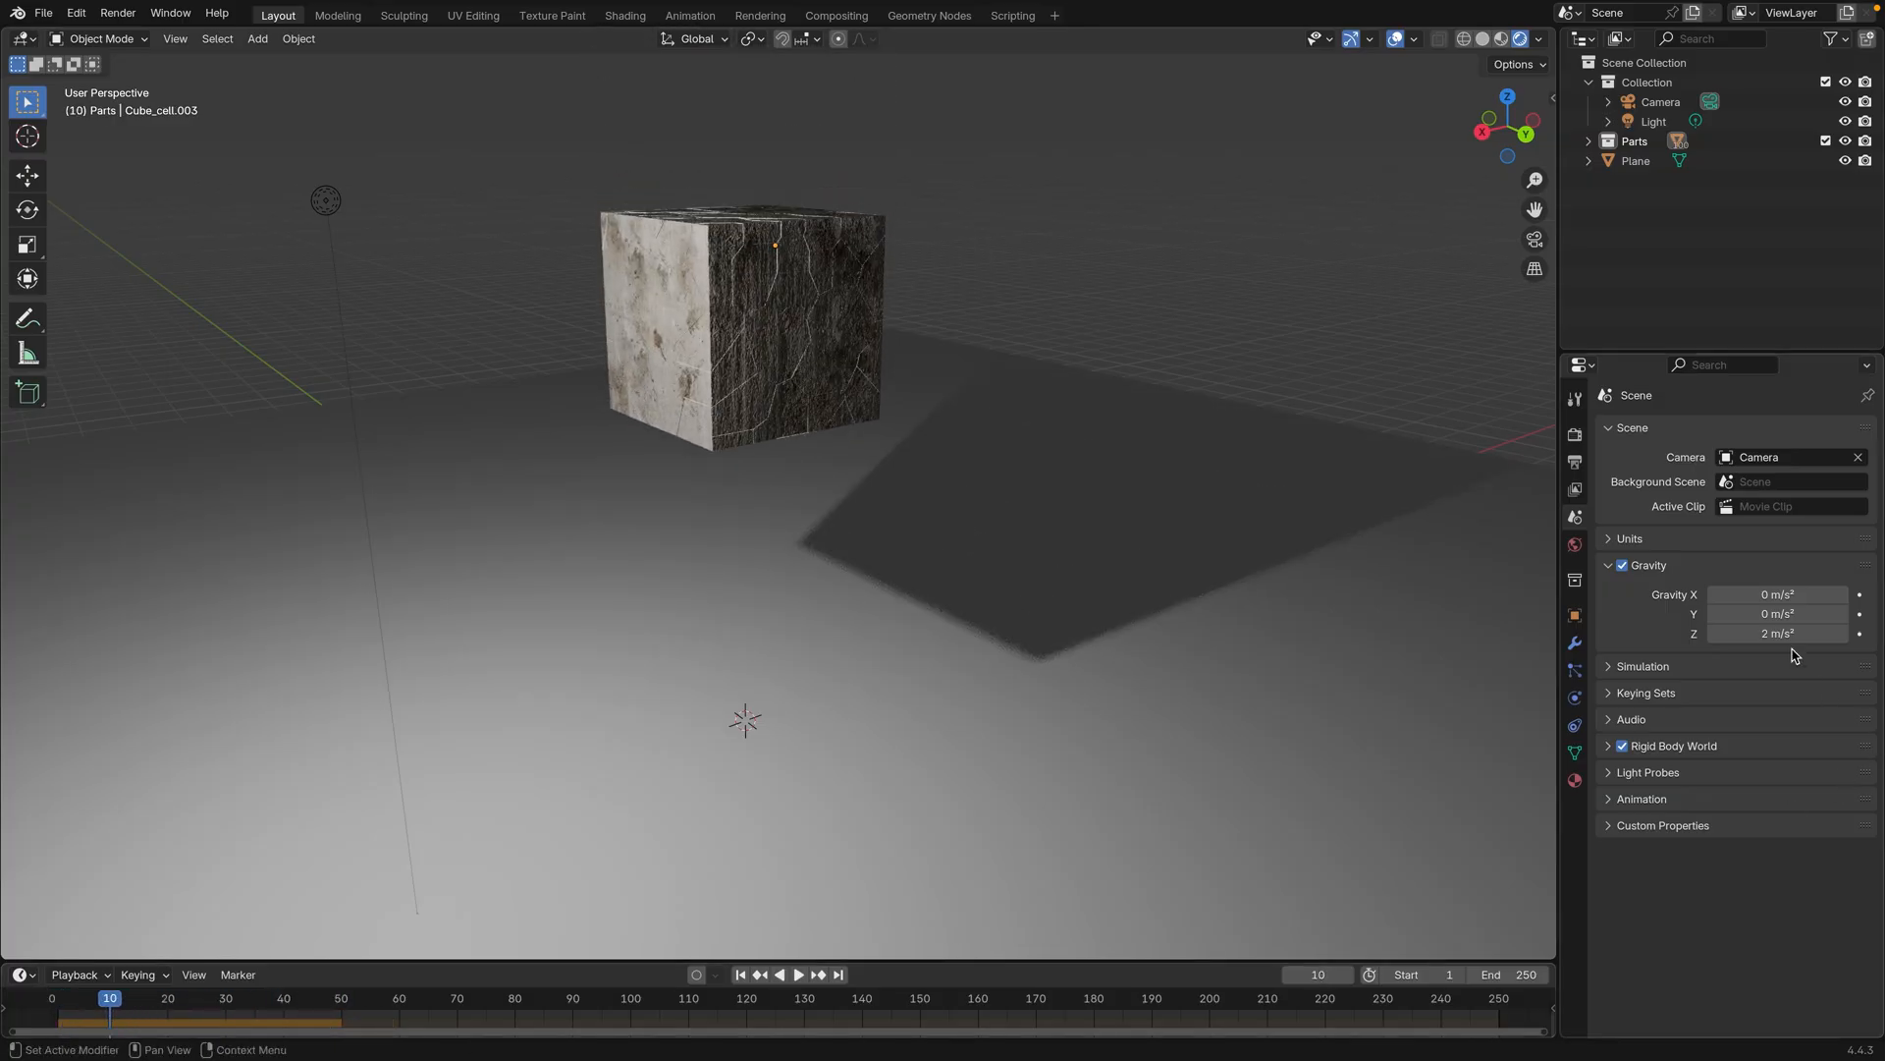
# Step: Set the scene's Z gravity to -2 m/s² and play the collapse from frame 1
pyautogui.click(1778, 629)
pyautogui.write('-2')
pyautogui.press('Return')
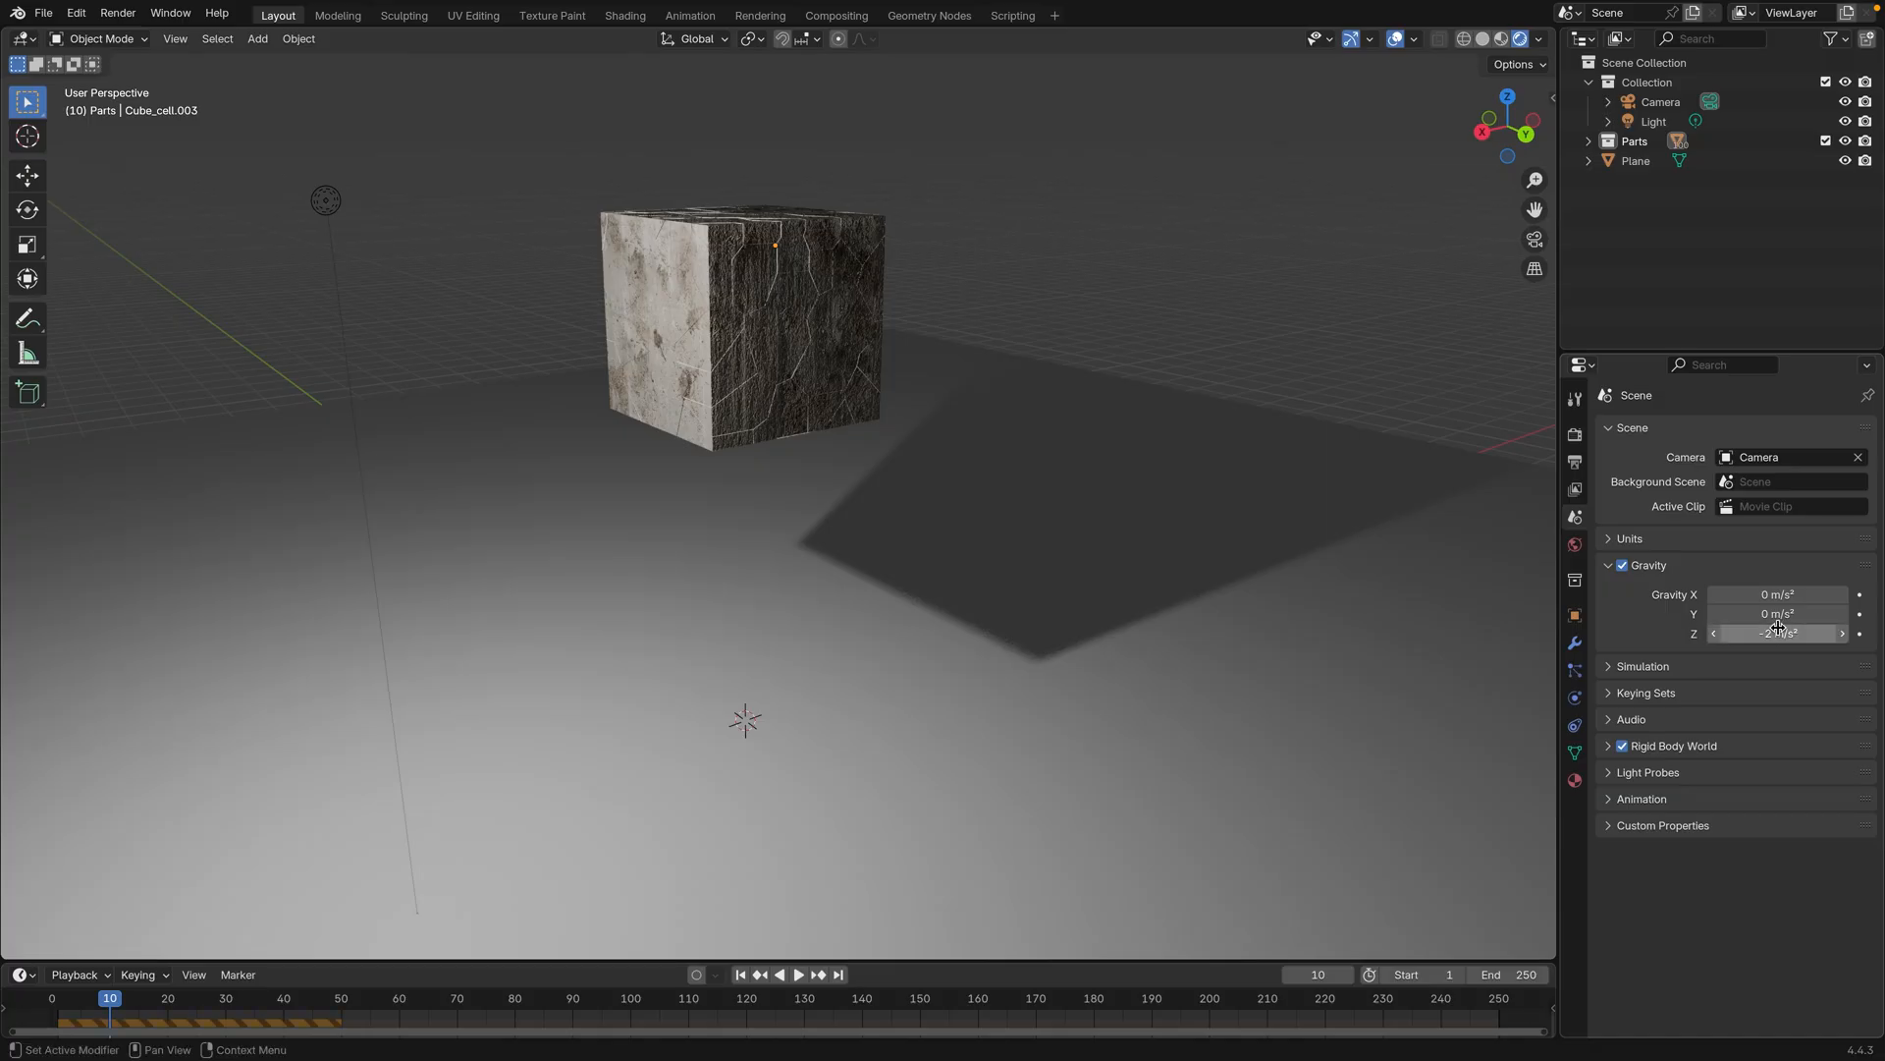
pyautogui.moveTo(112, 1009); pyautogui.dragTo(60, 1035)
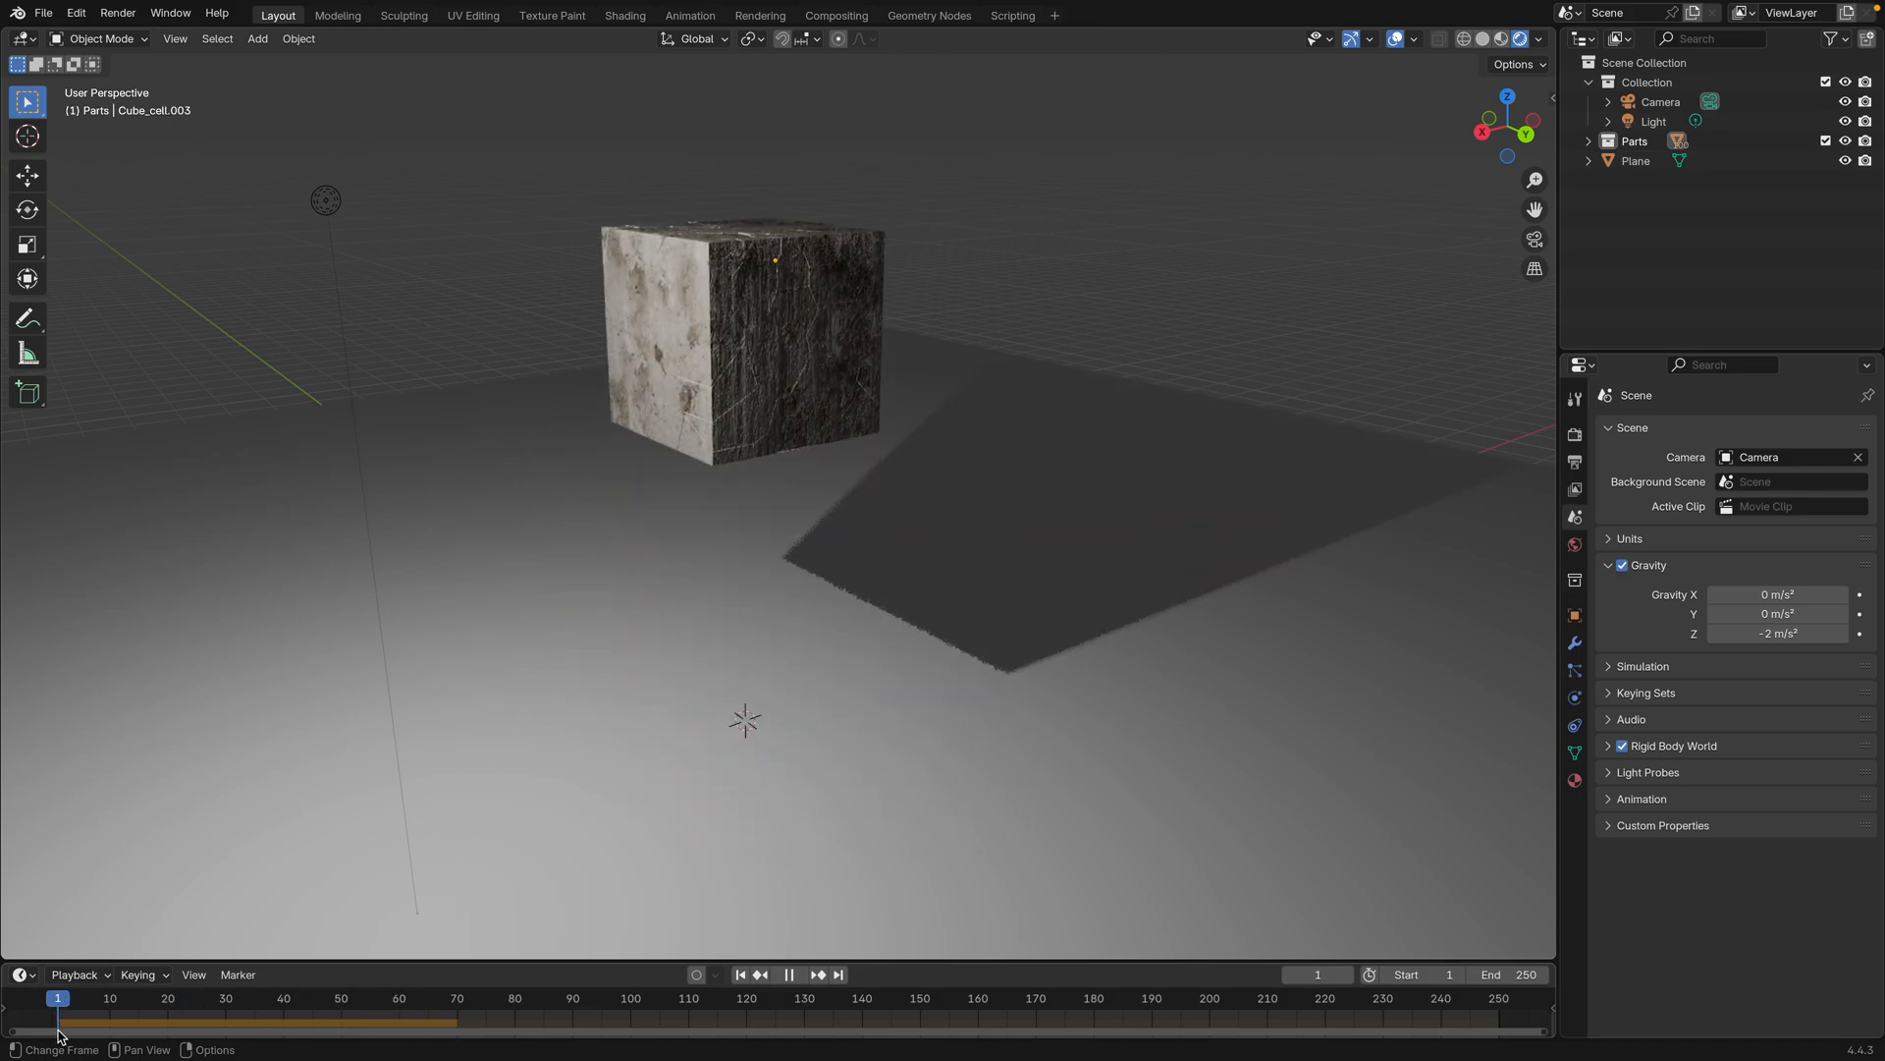
pyautogui.press('space')
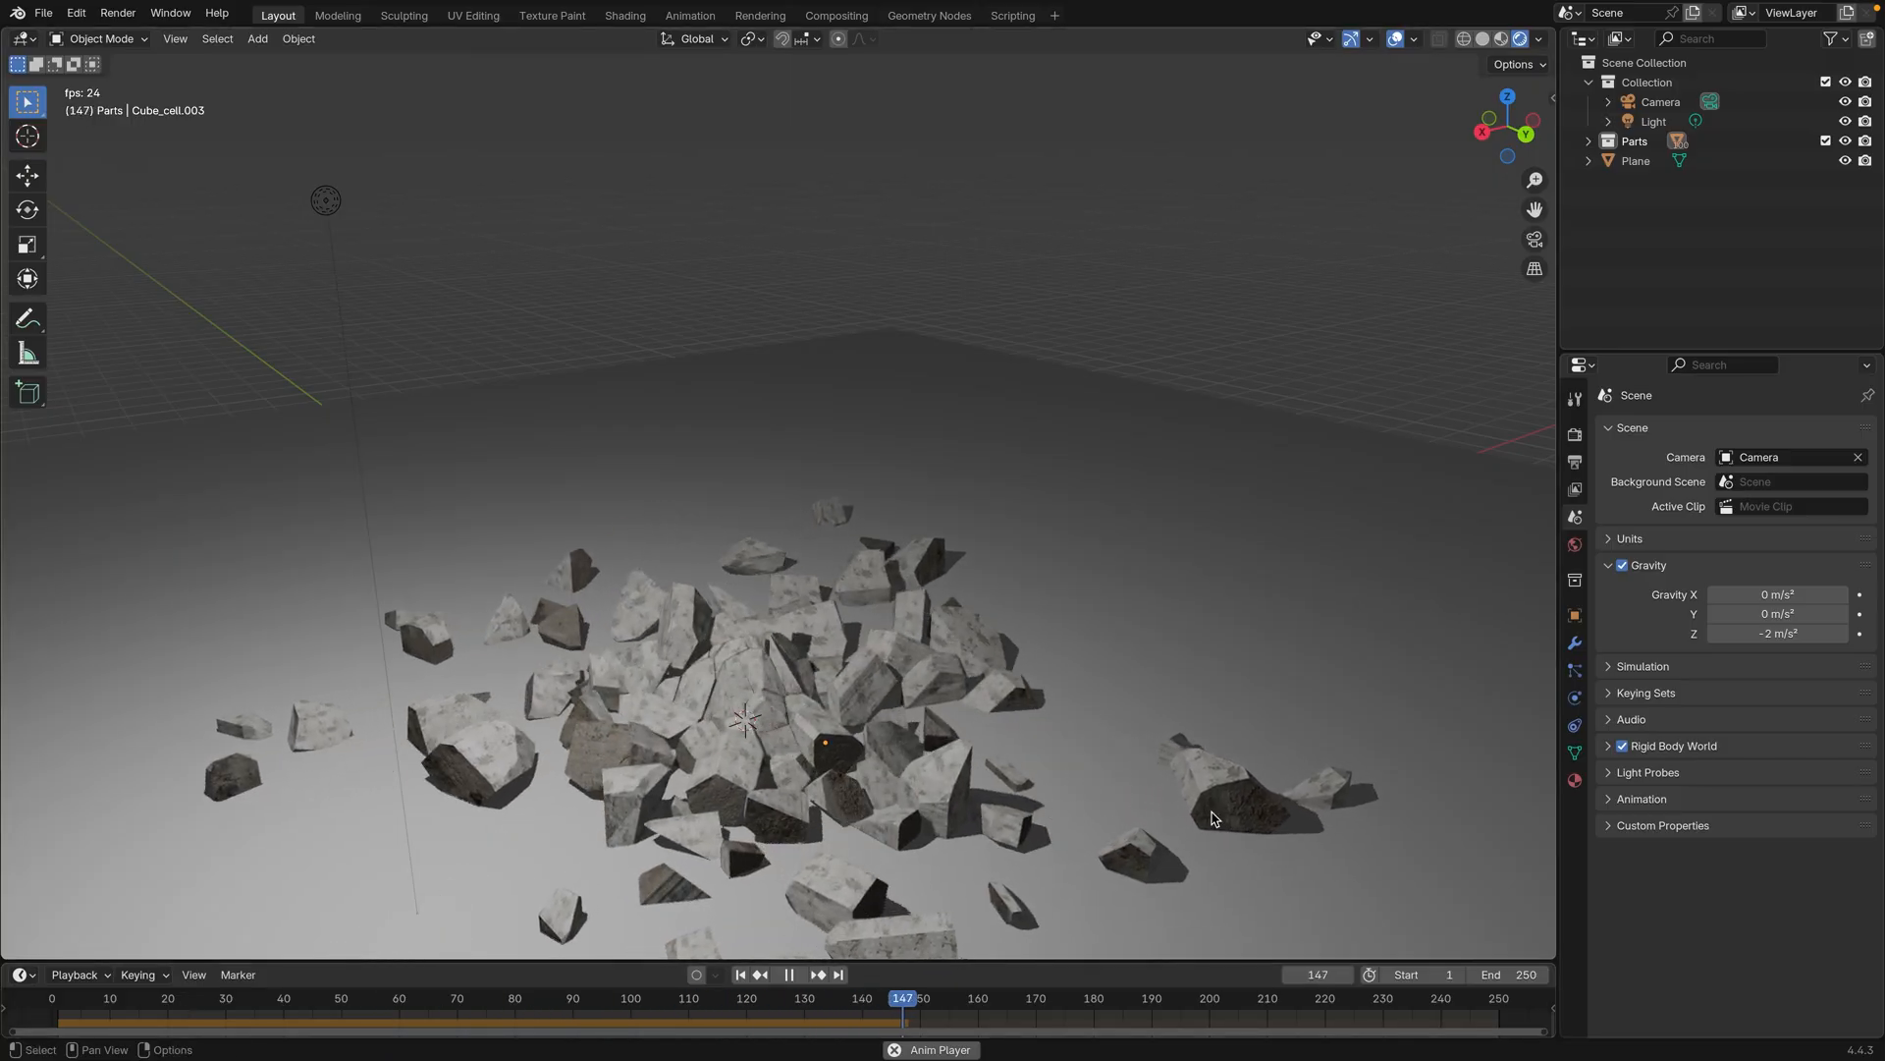
pyautogui.press('space')
# Step: Set the scene's Z gravity to -100 m/s² and play the collapse from frame 1
pyautogui.click(1778, 634)
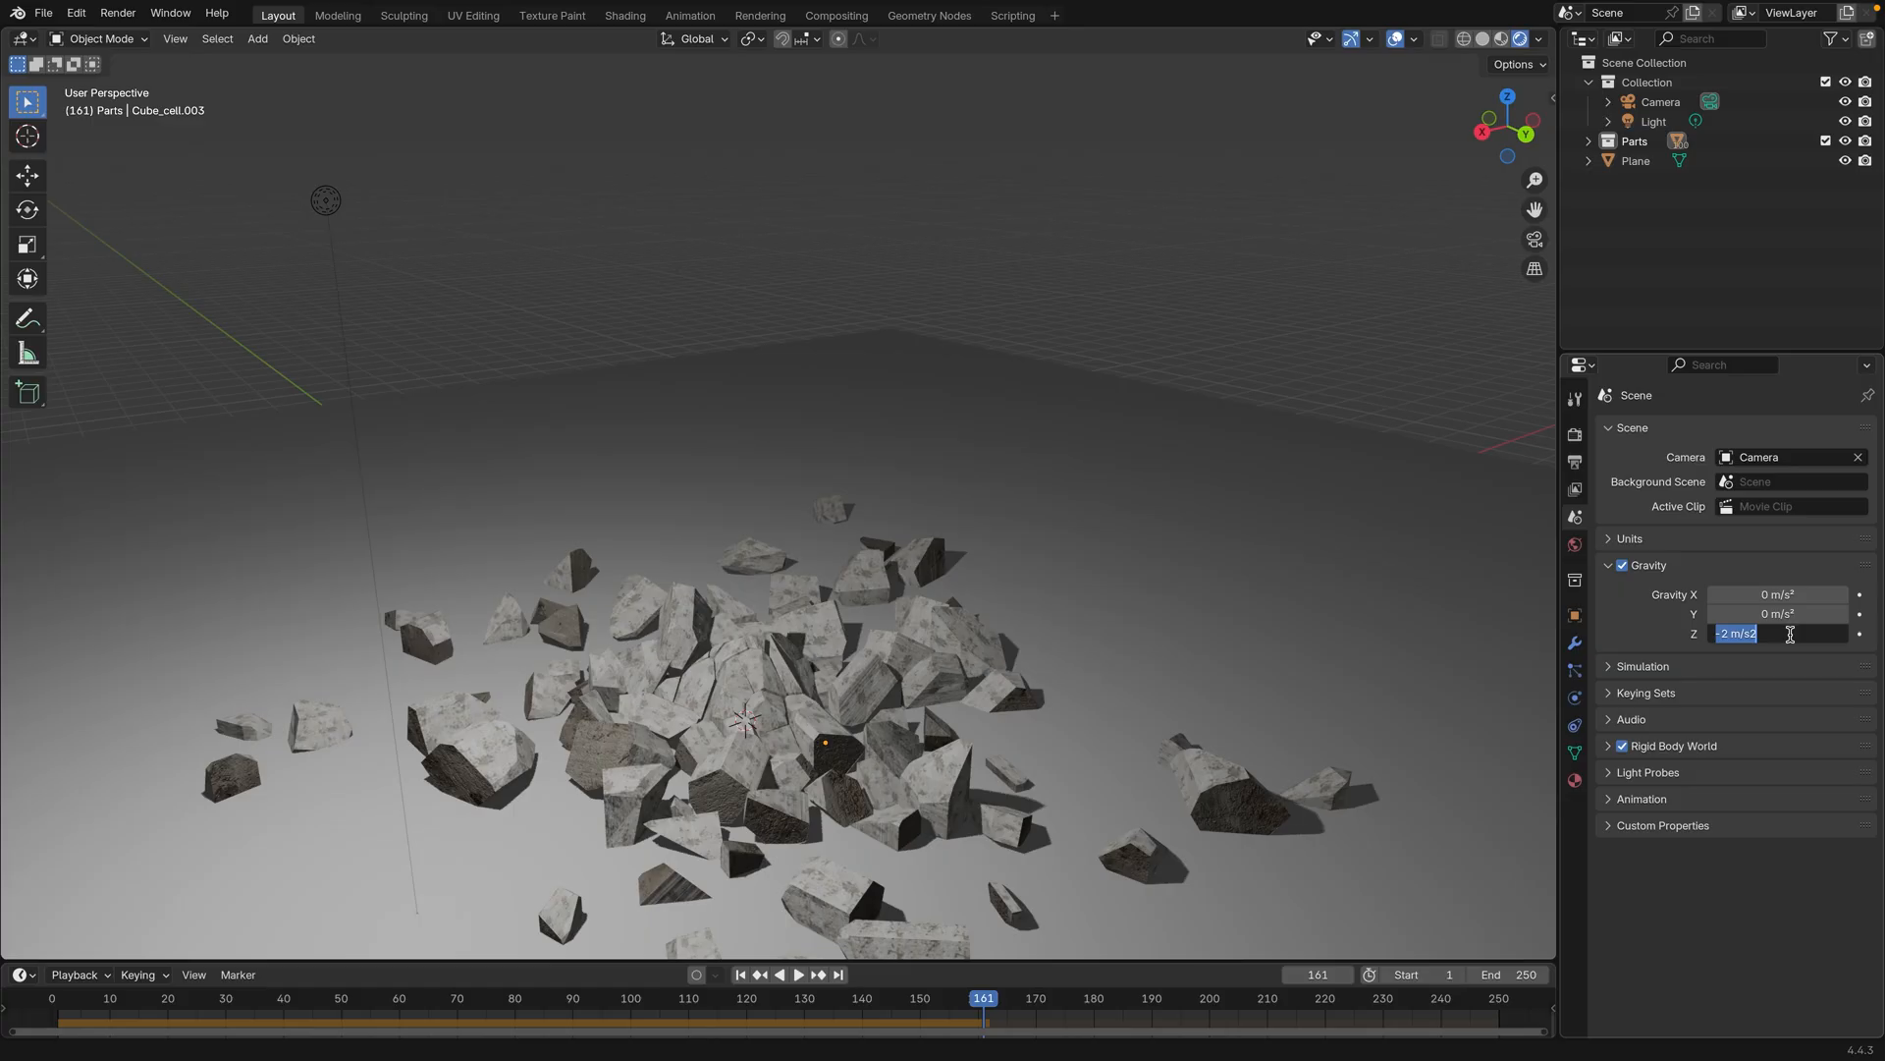
pyautogui.write('-100')
pyautogui.press('Return')
pyautogui.moveTo(979, 997); pyautogui.dragTo(57, 1002)
pyautogui.press('space')
pyautogui.press('space')
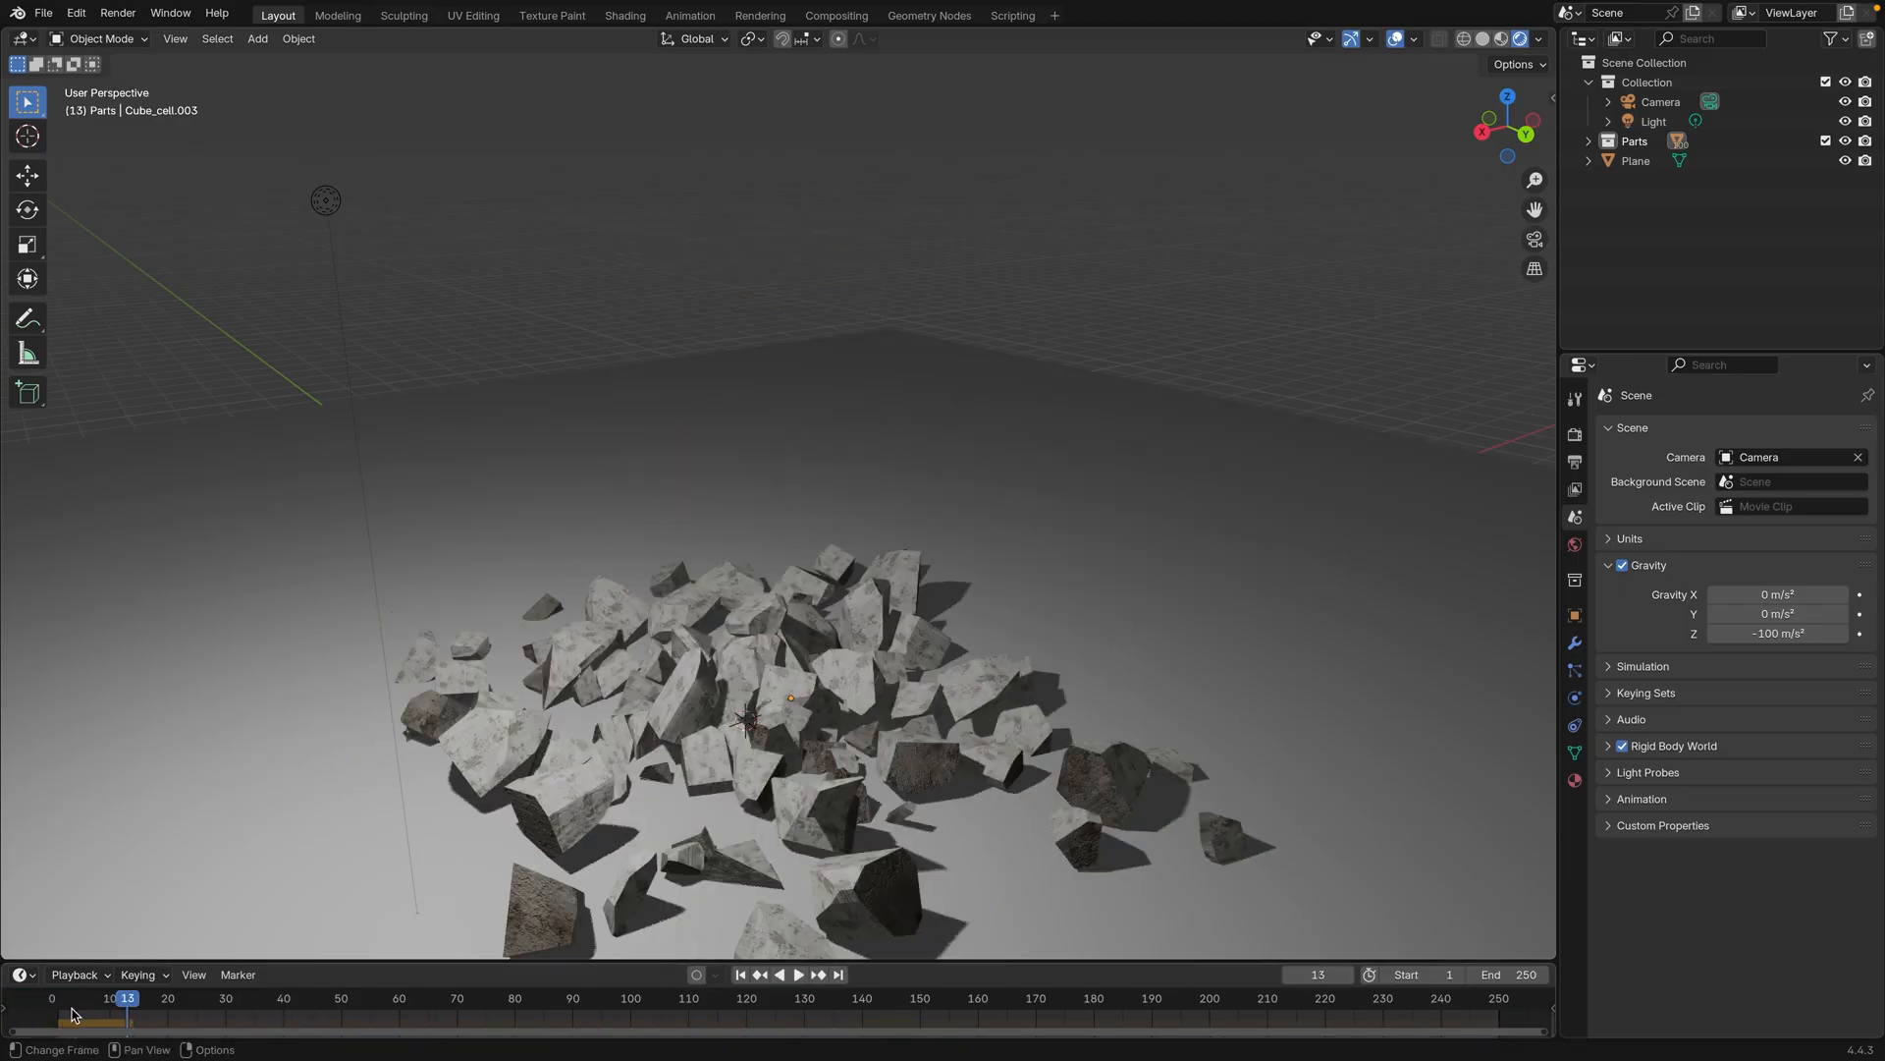
# Step: Replay the high-gravity collapse from frame 1 several times, examining how the fragments scatter across the floor
pyautogui.moveTo(126, 1002); pyautogui.dragTo(56, 1002)
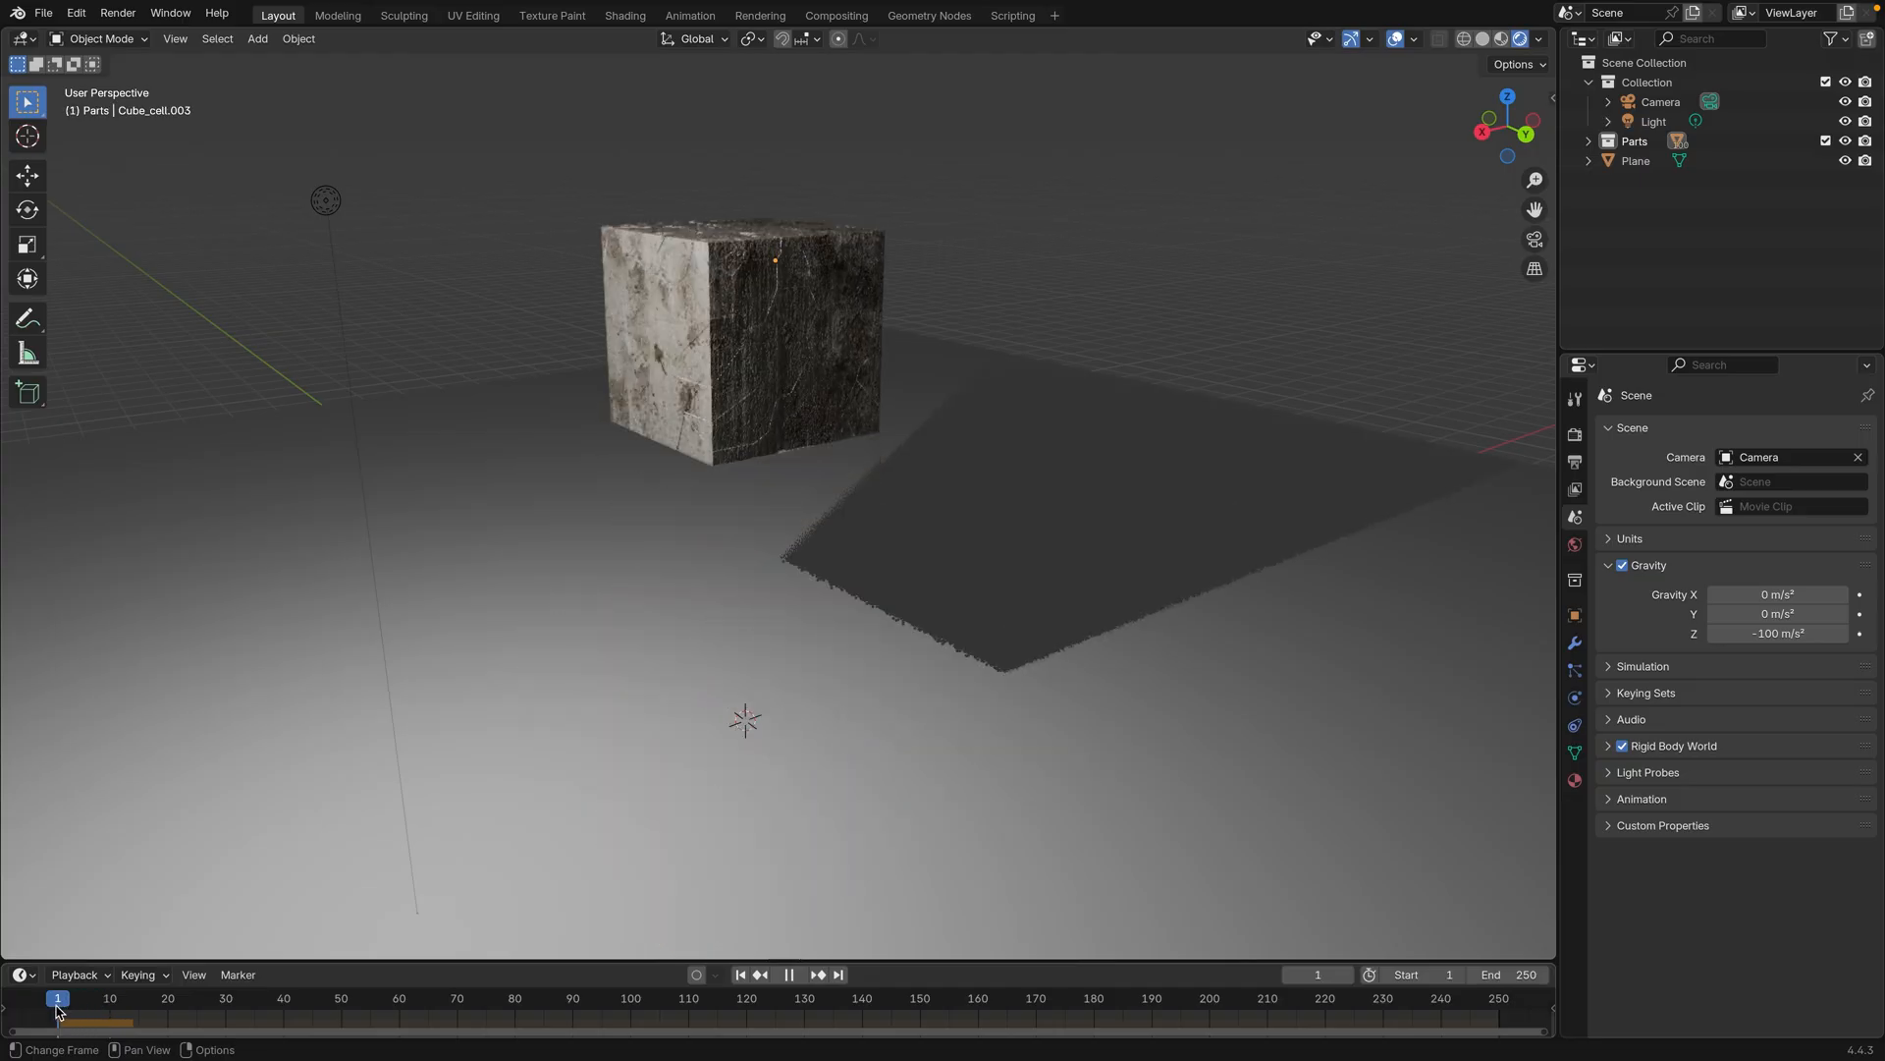
pyautogui.press('space')
pyautogui.press('space')
pyautogui.scroll(3, 653, 603)
pyautogui.scroll(-3, 653, 603)
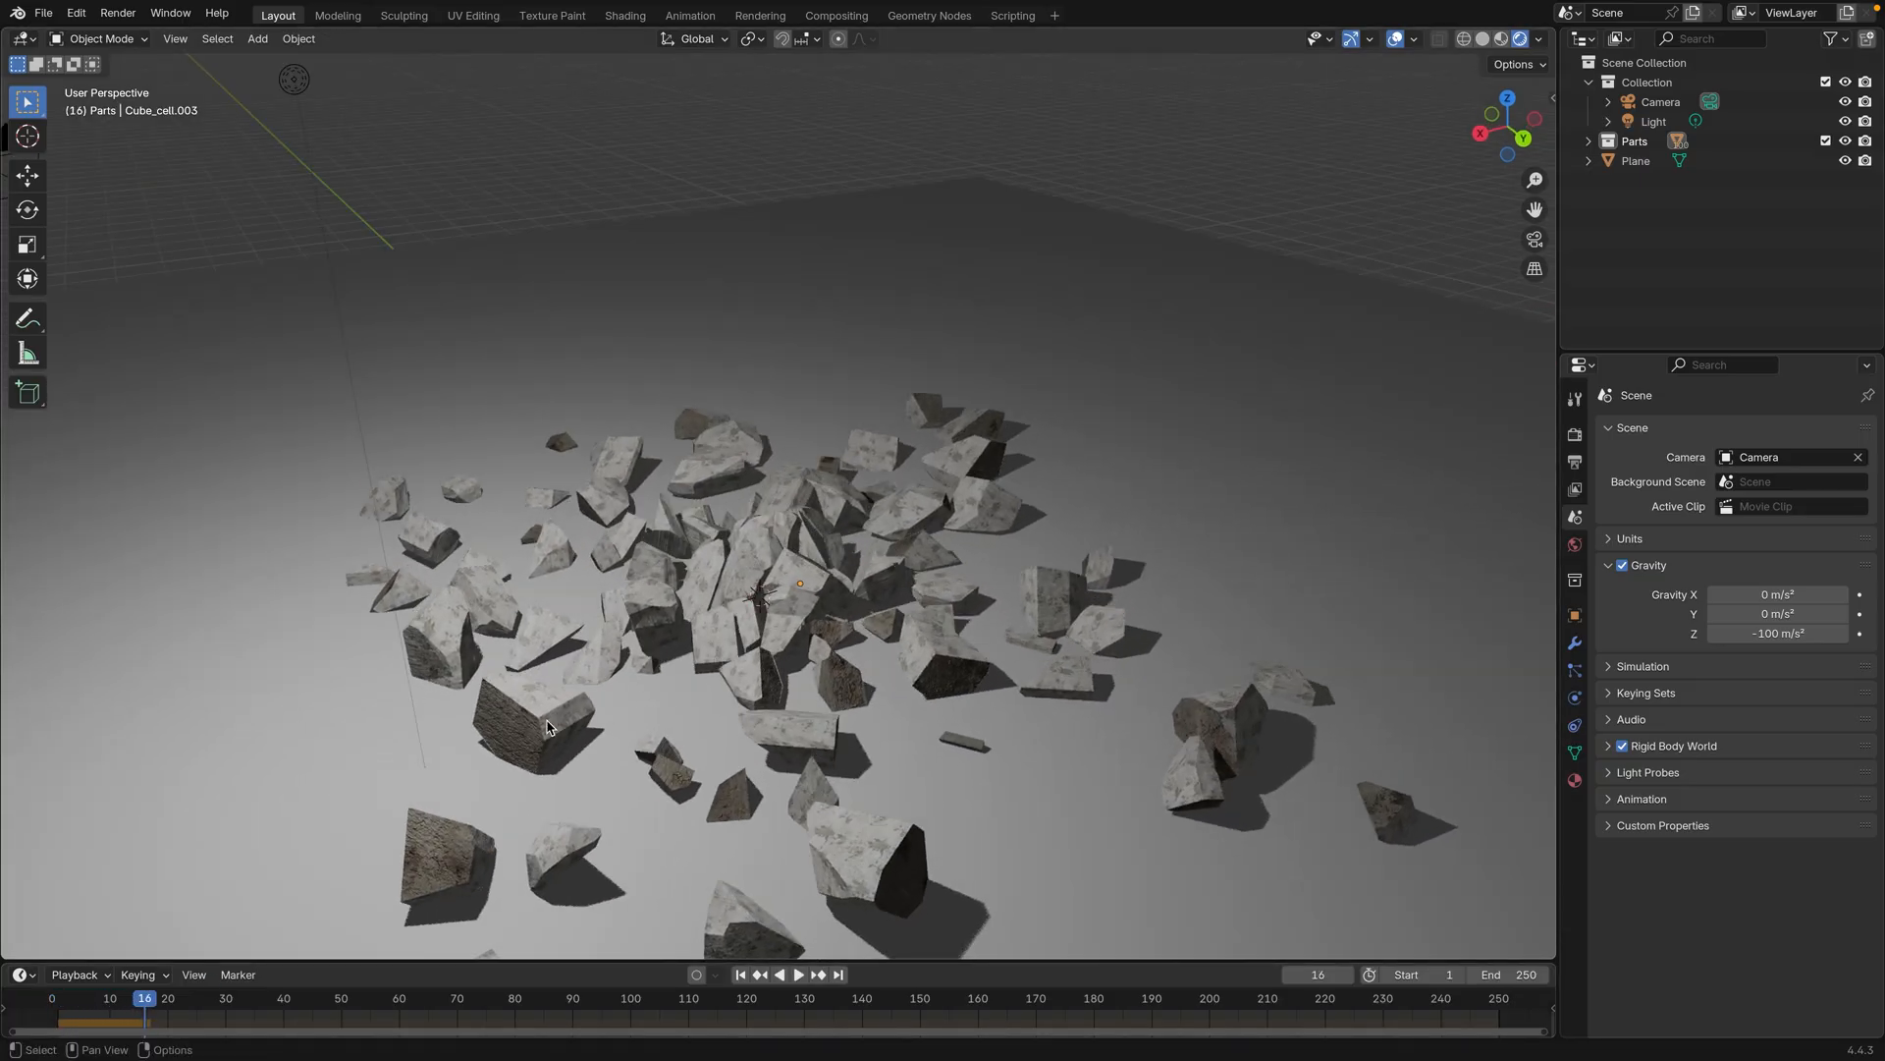
pyautogui.click(105, 1006)
pyautogui.press('space')
pyautogui.click(59, 1007)
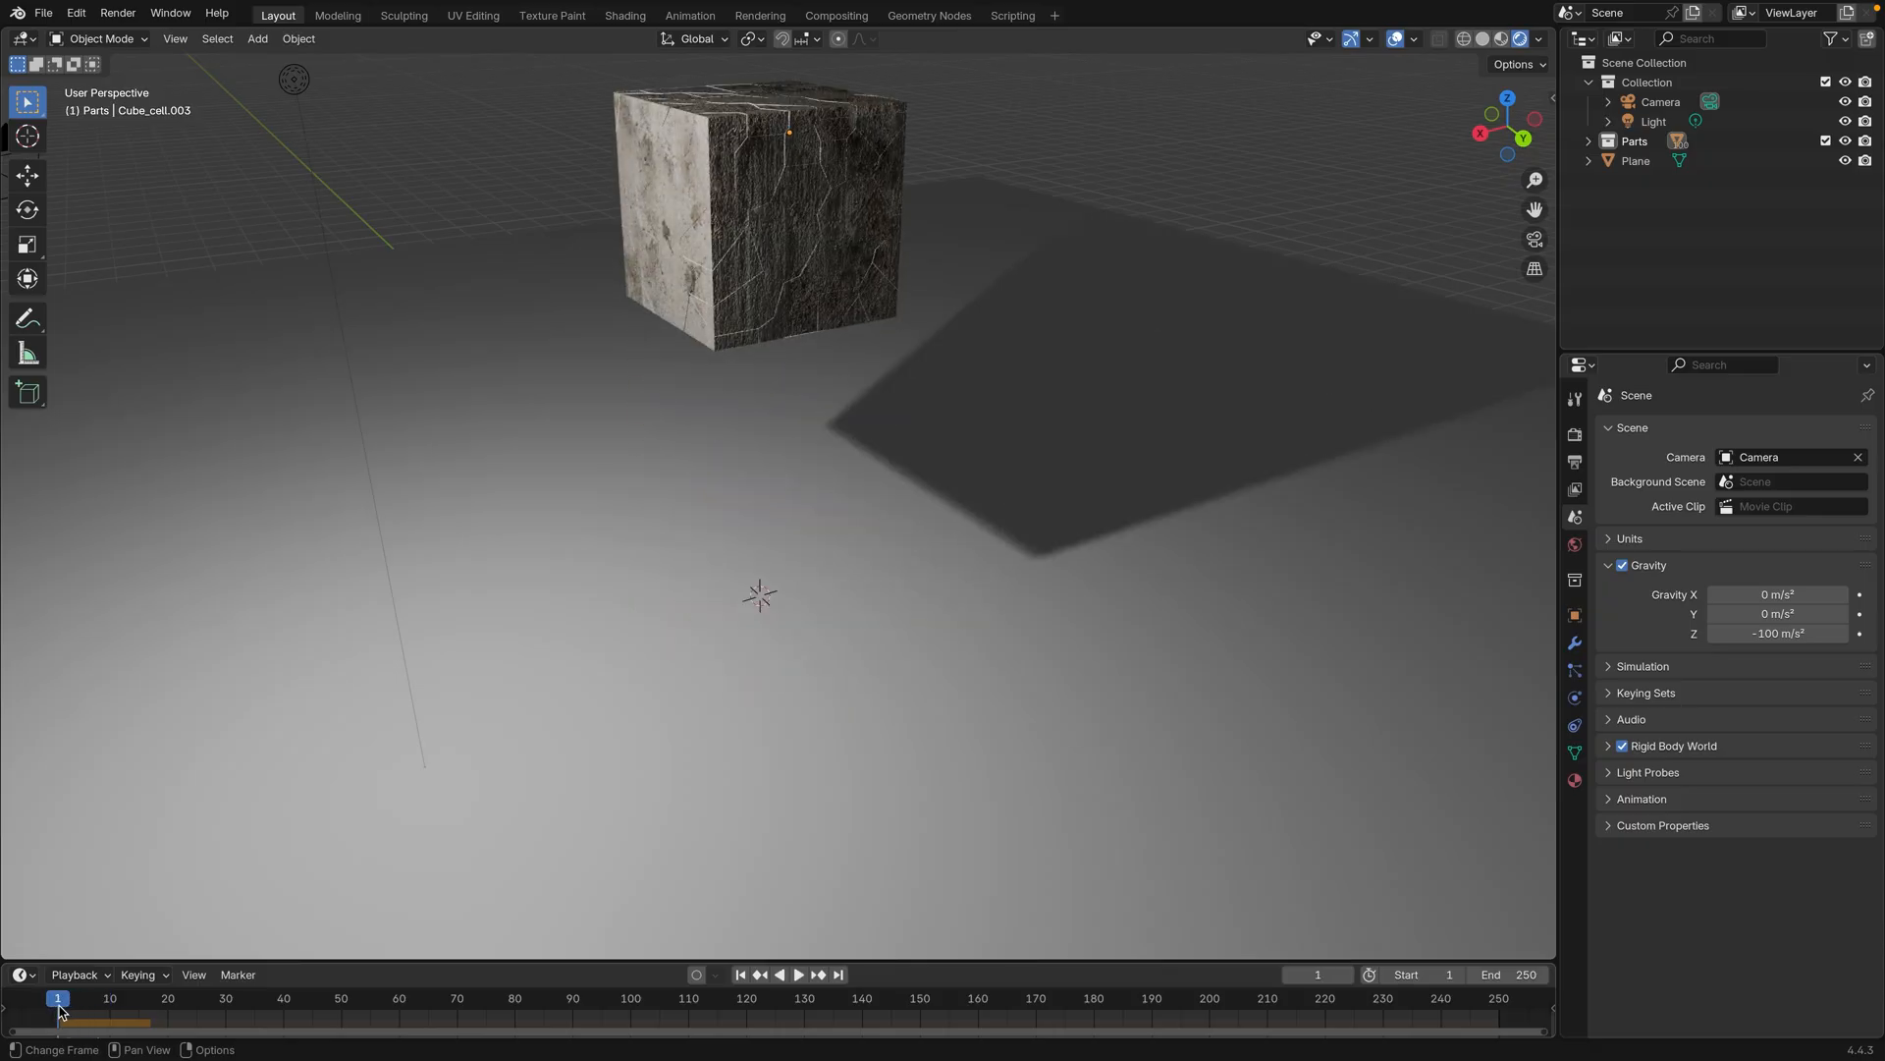
pyautogui.press('space')
pyautogui.moveTo(210, 1002); pyautogui.dragTo(55, 1011)
pyautogui.press('space')
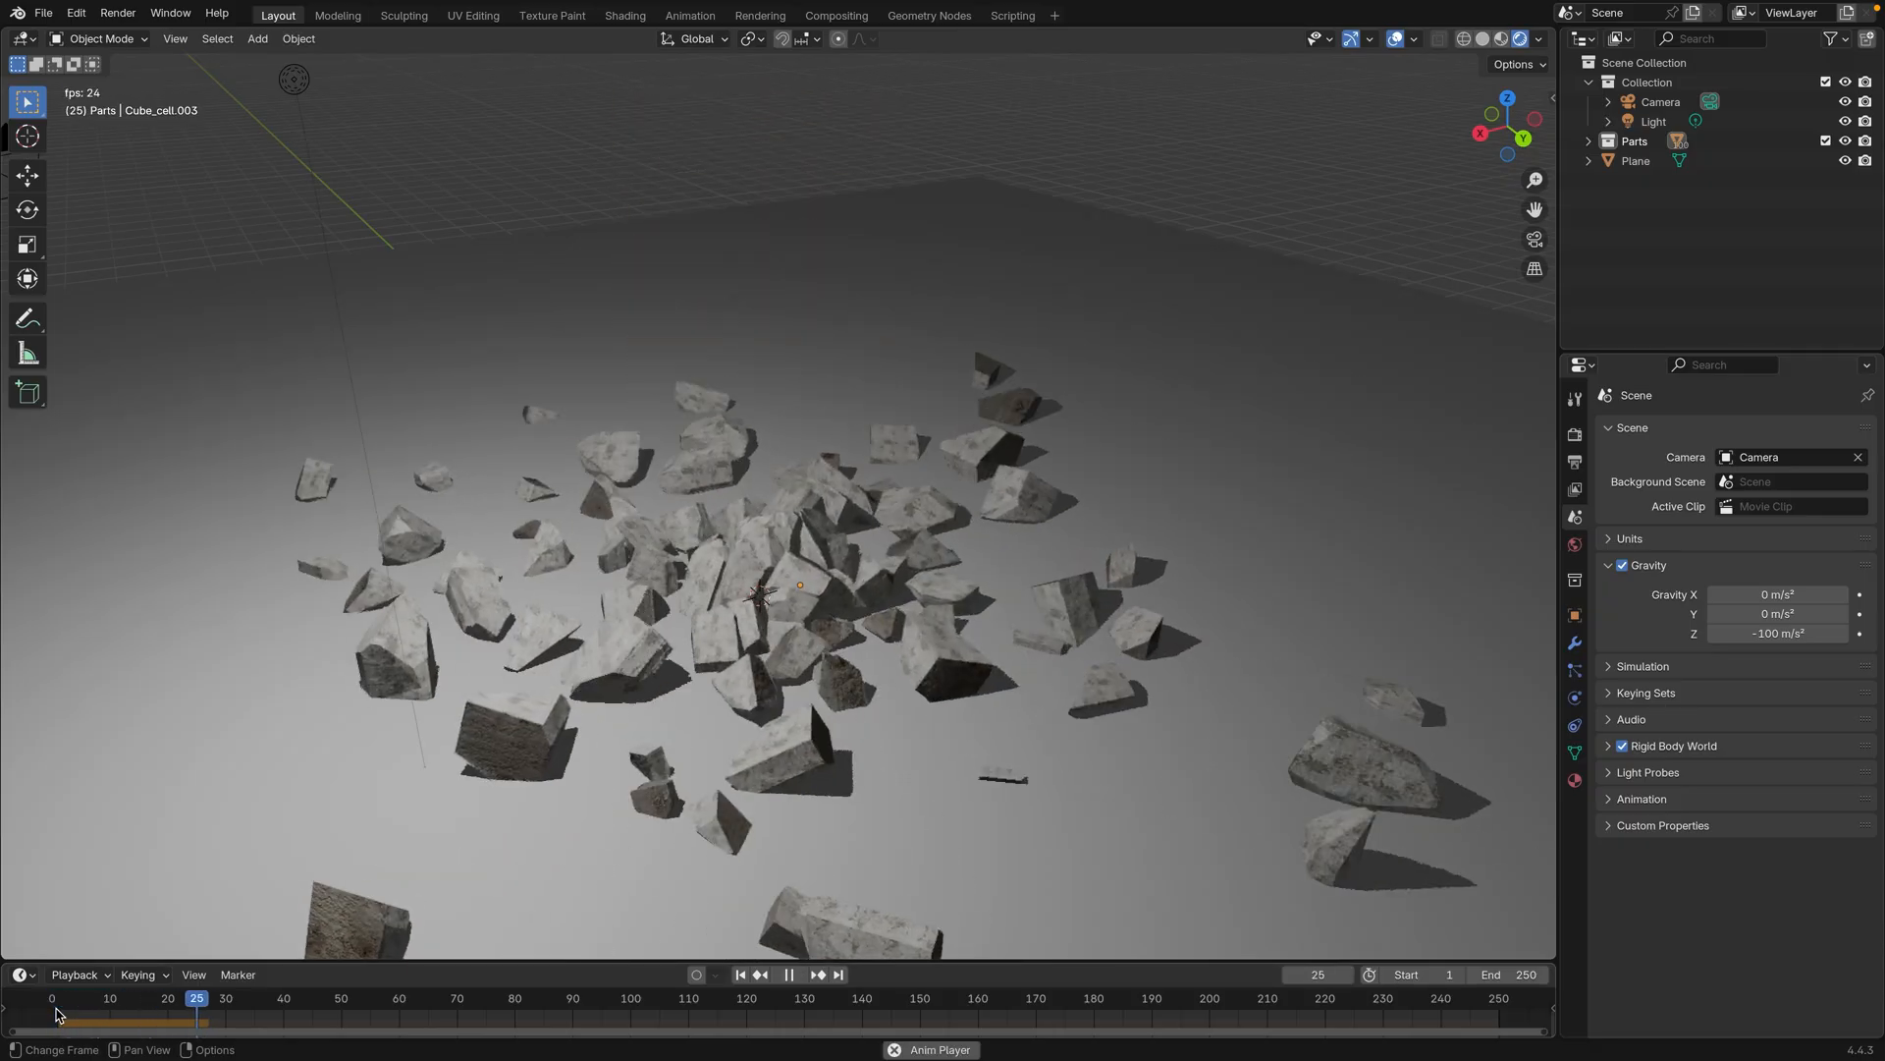
pyautogui.press('space')
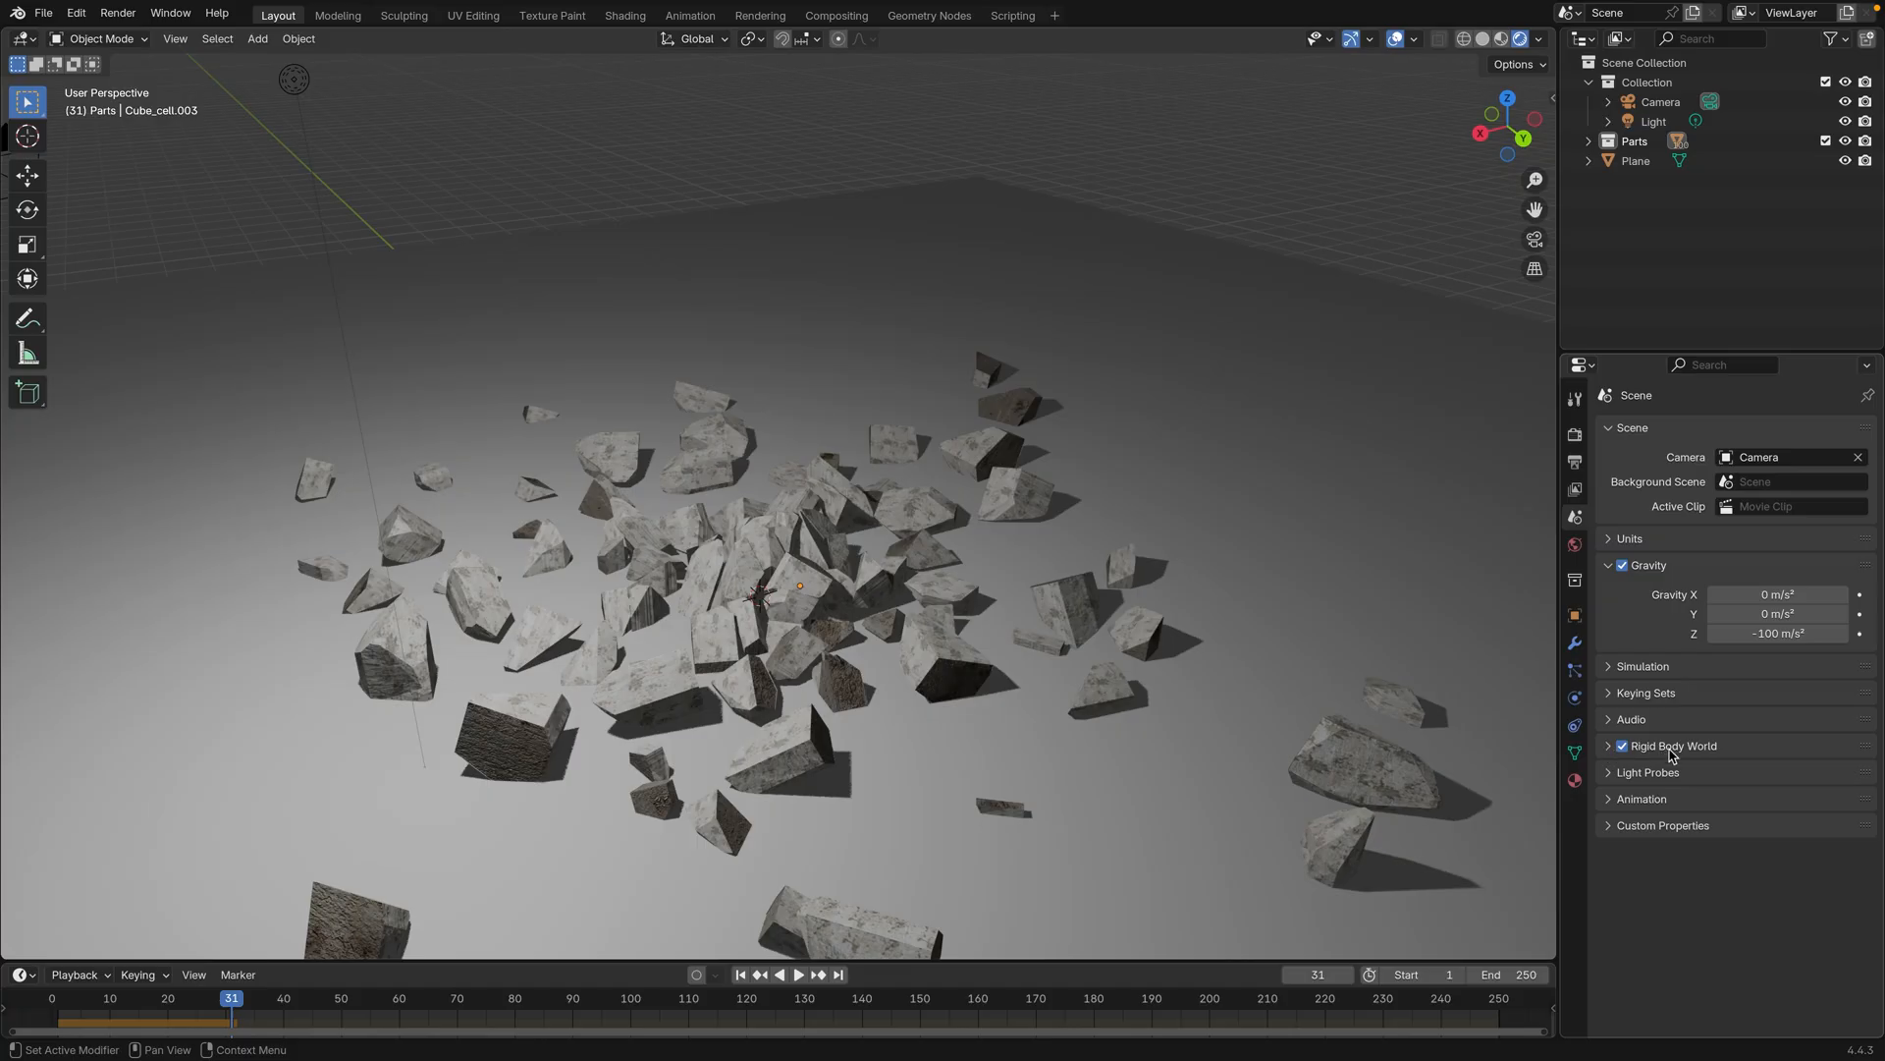
# Step: Set the Rigid Body World collection to Parts, test the drop up to frame 19, and return to frame 2
pyautogui.click(1606, 747)
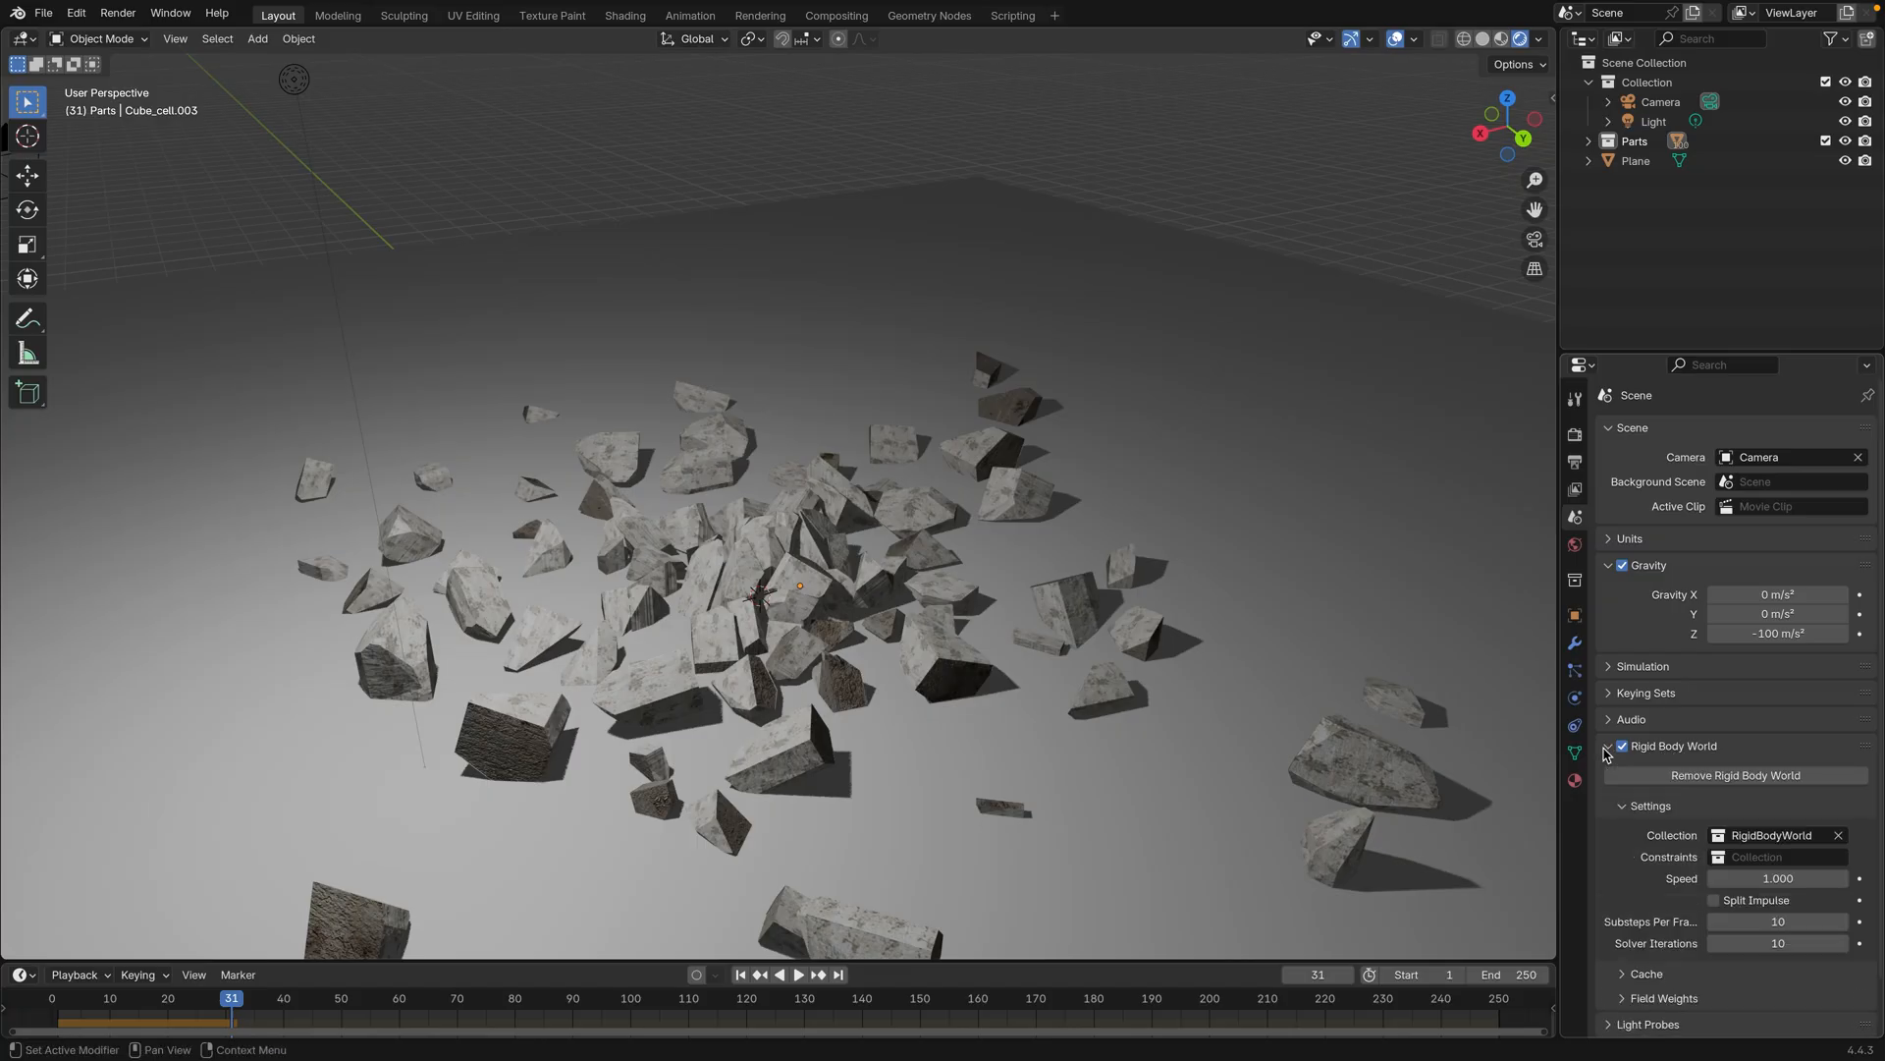
pyautogui.scroll(-2, 1660, 863)
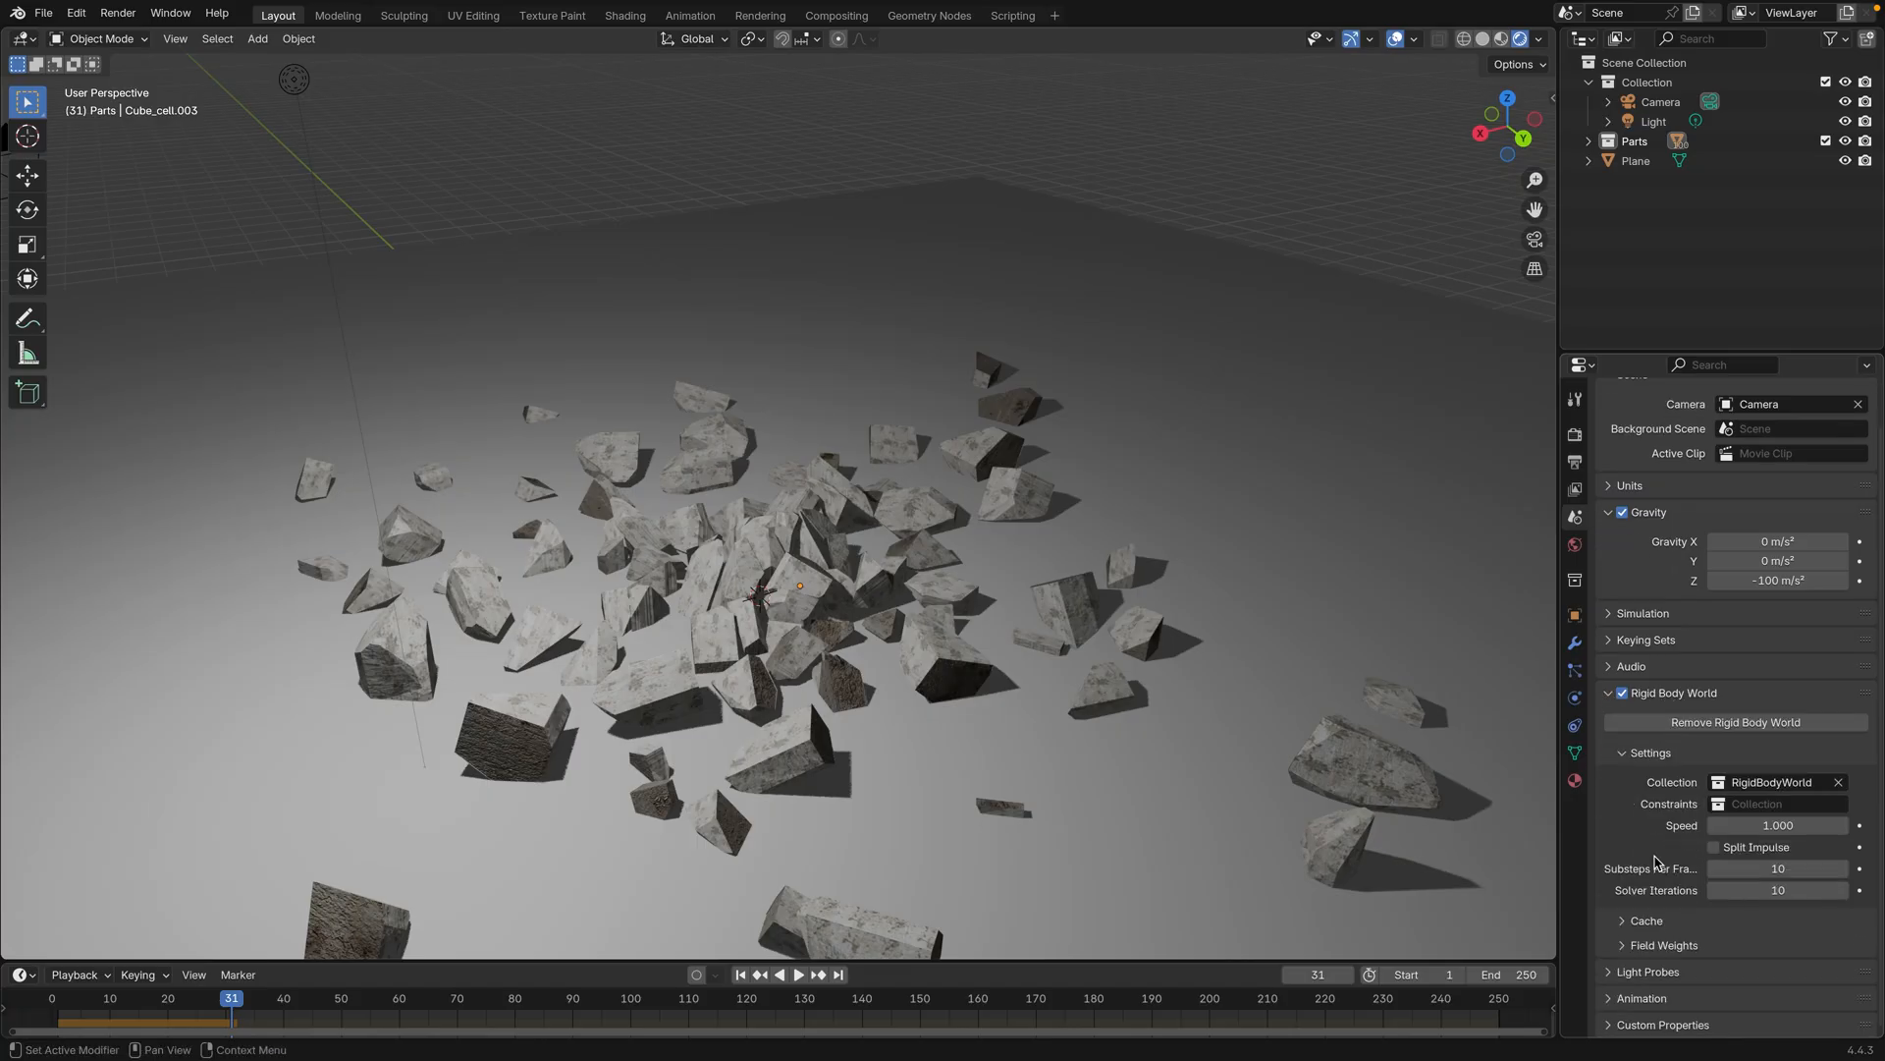
pyautogui.click(1785, 790)
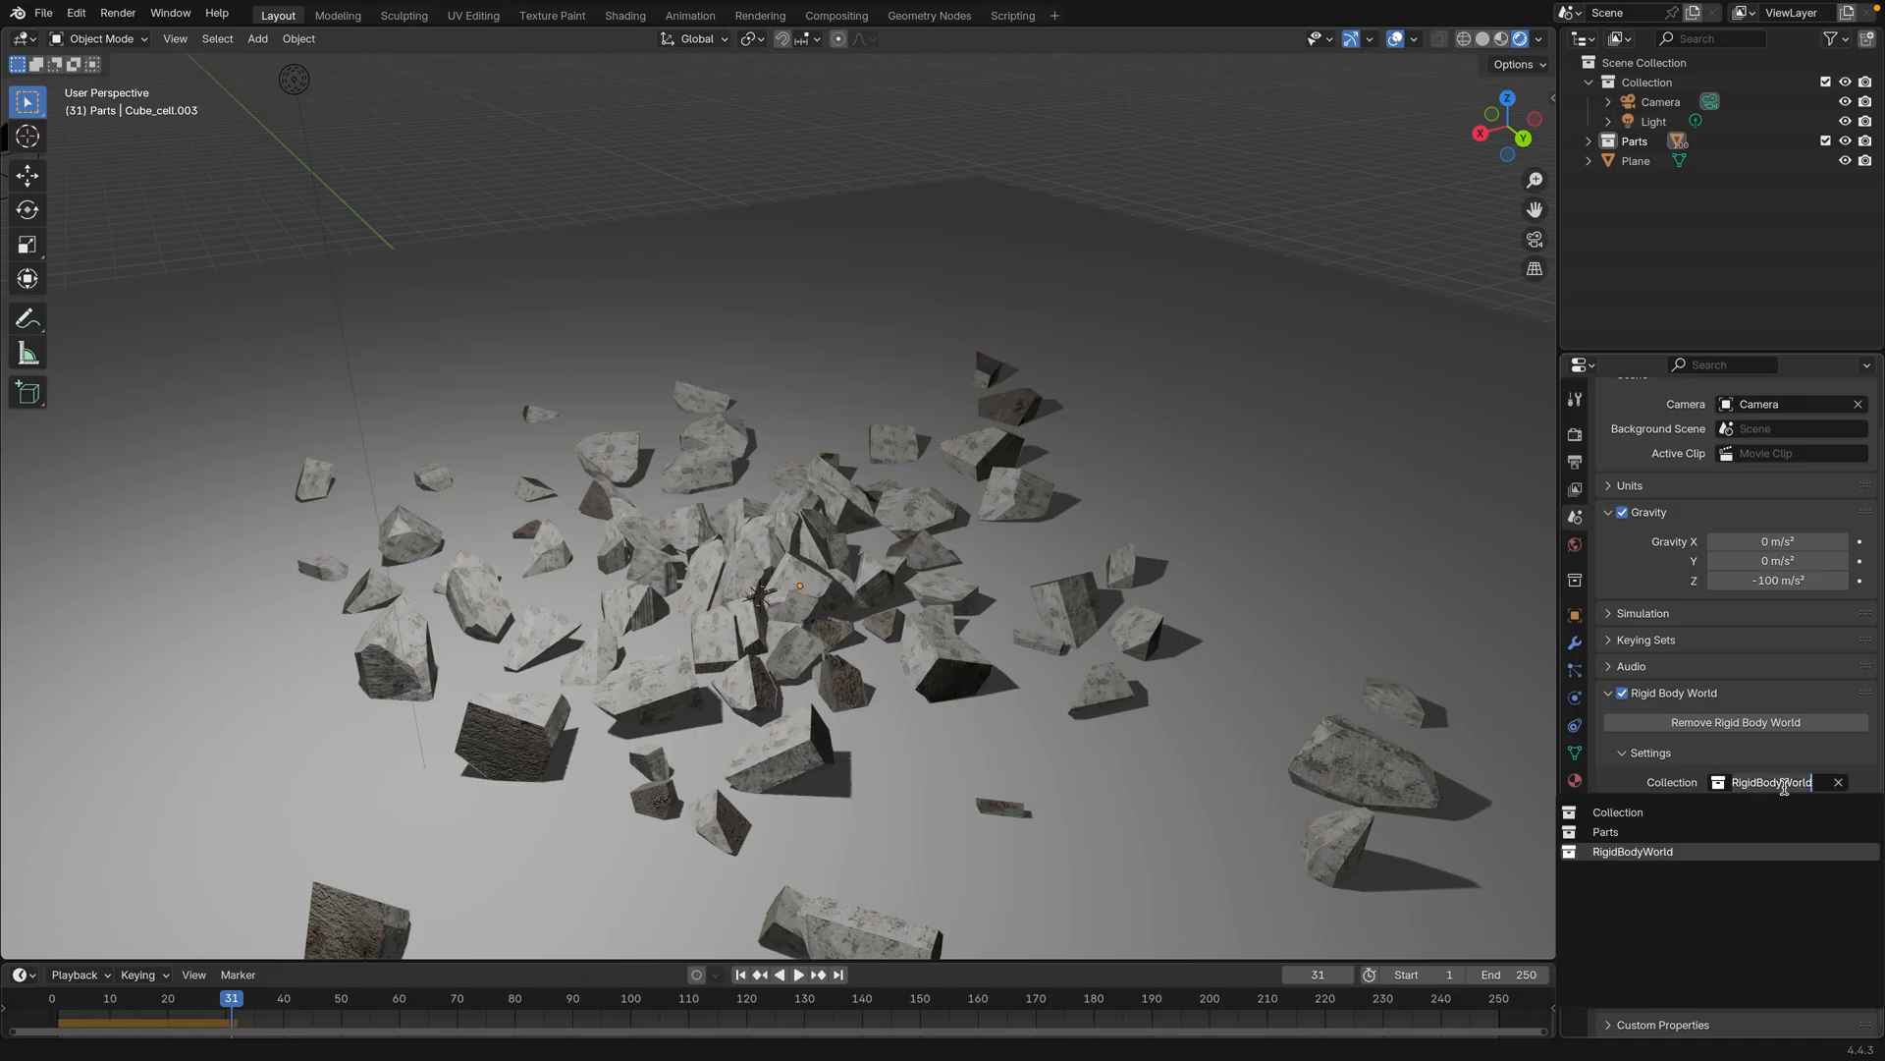
pyautogui.click(1650, 833)
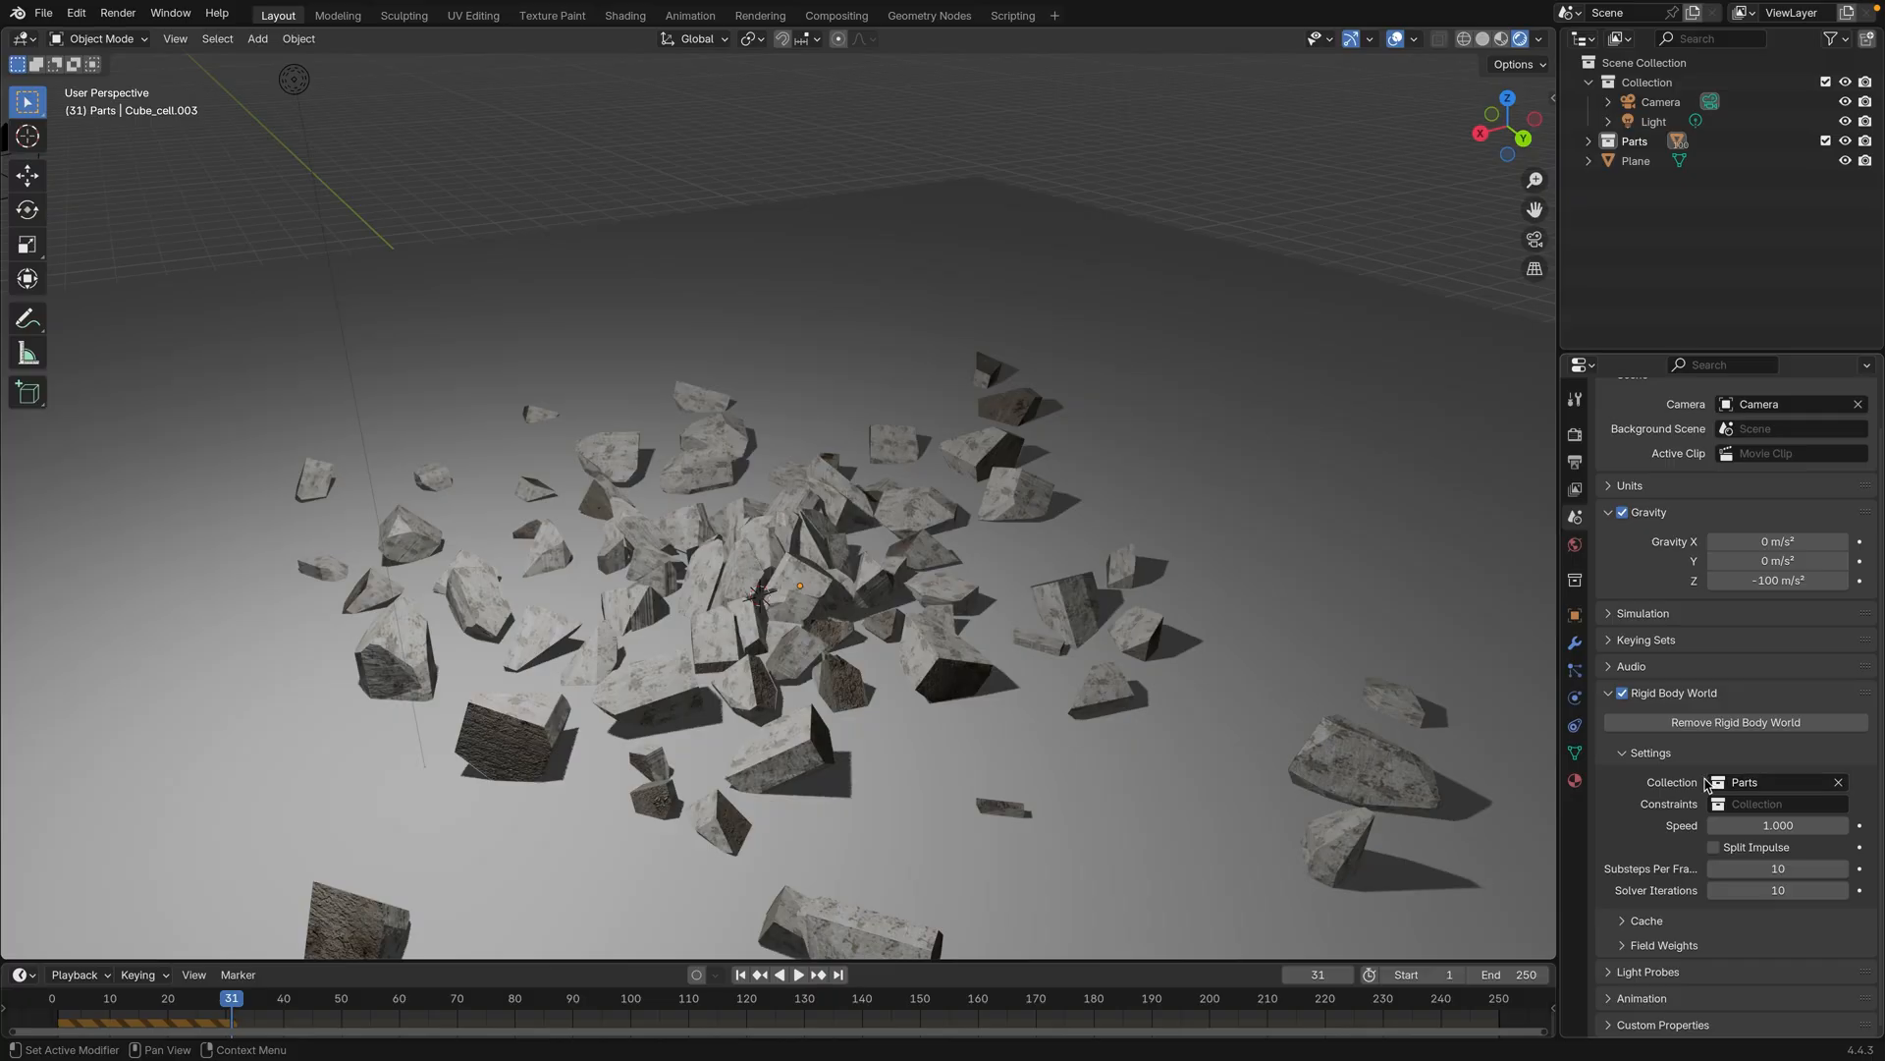
pyautogui.click(78, 1009)
pyautogui.press('space')
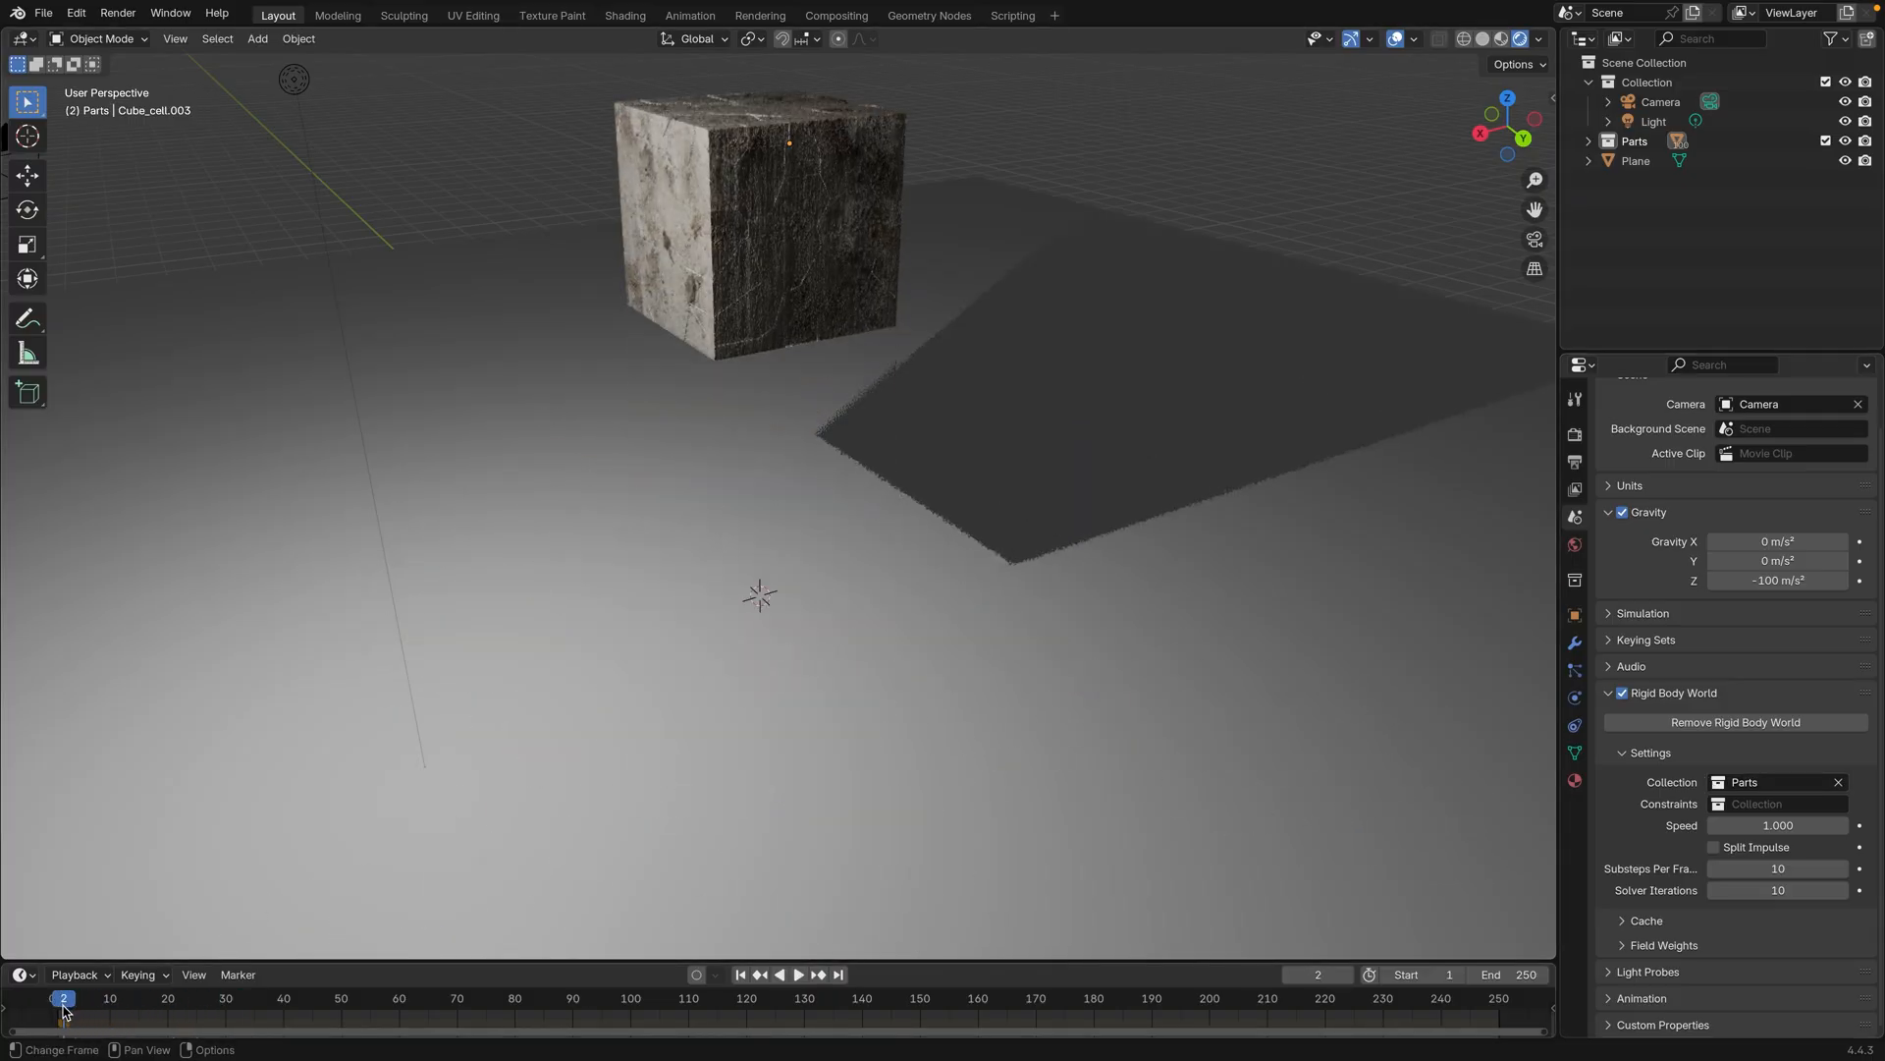
pyautogui.click(63, 1008)
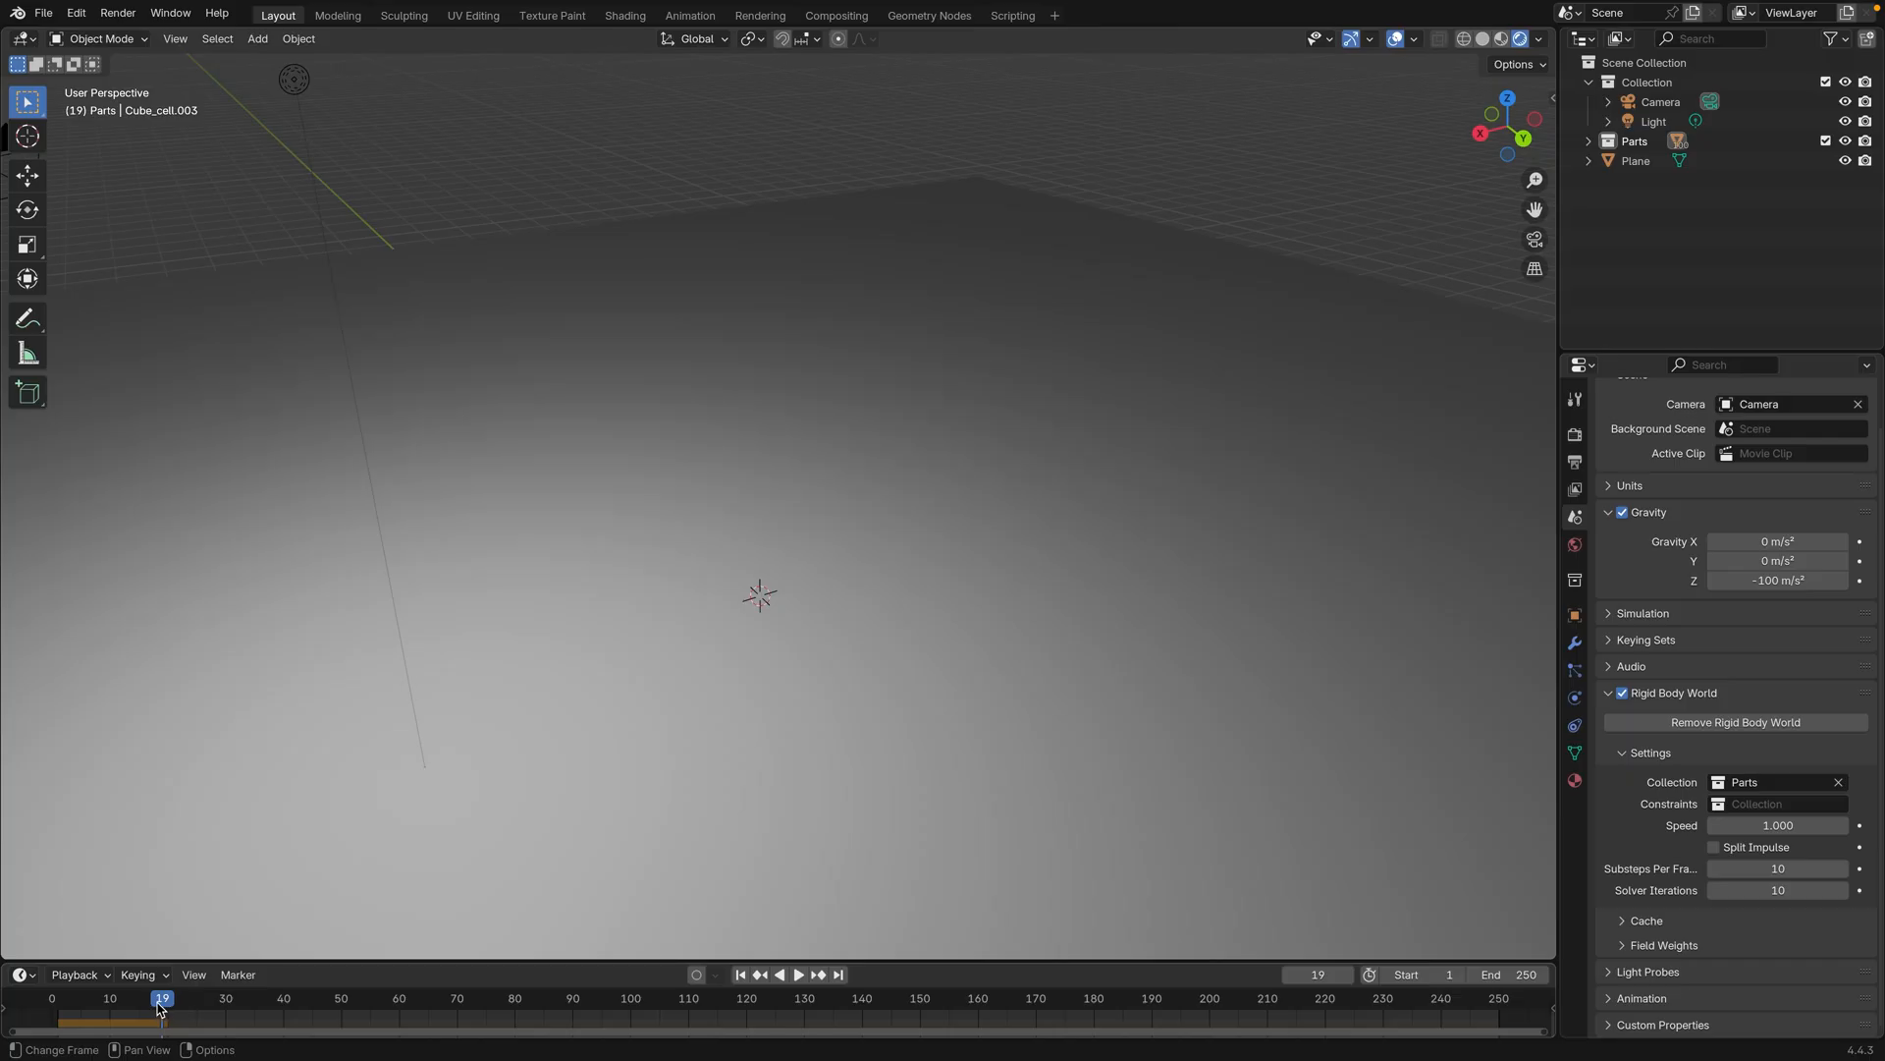
pyautogui.click(63, 1002)
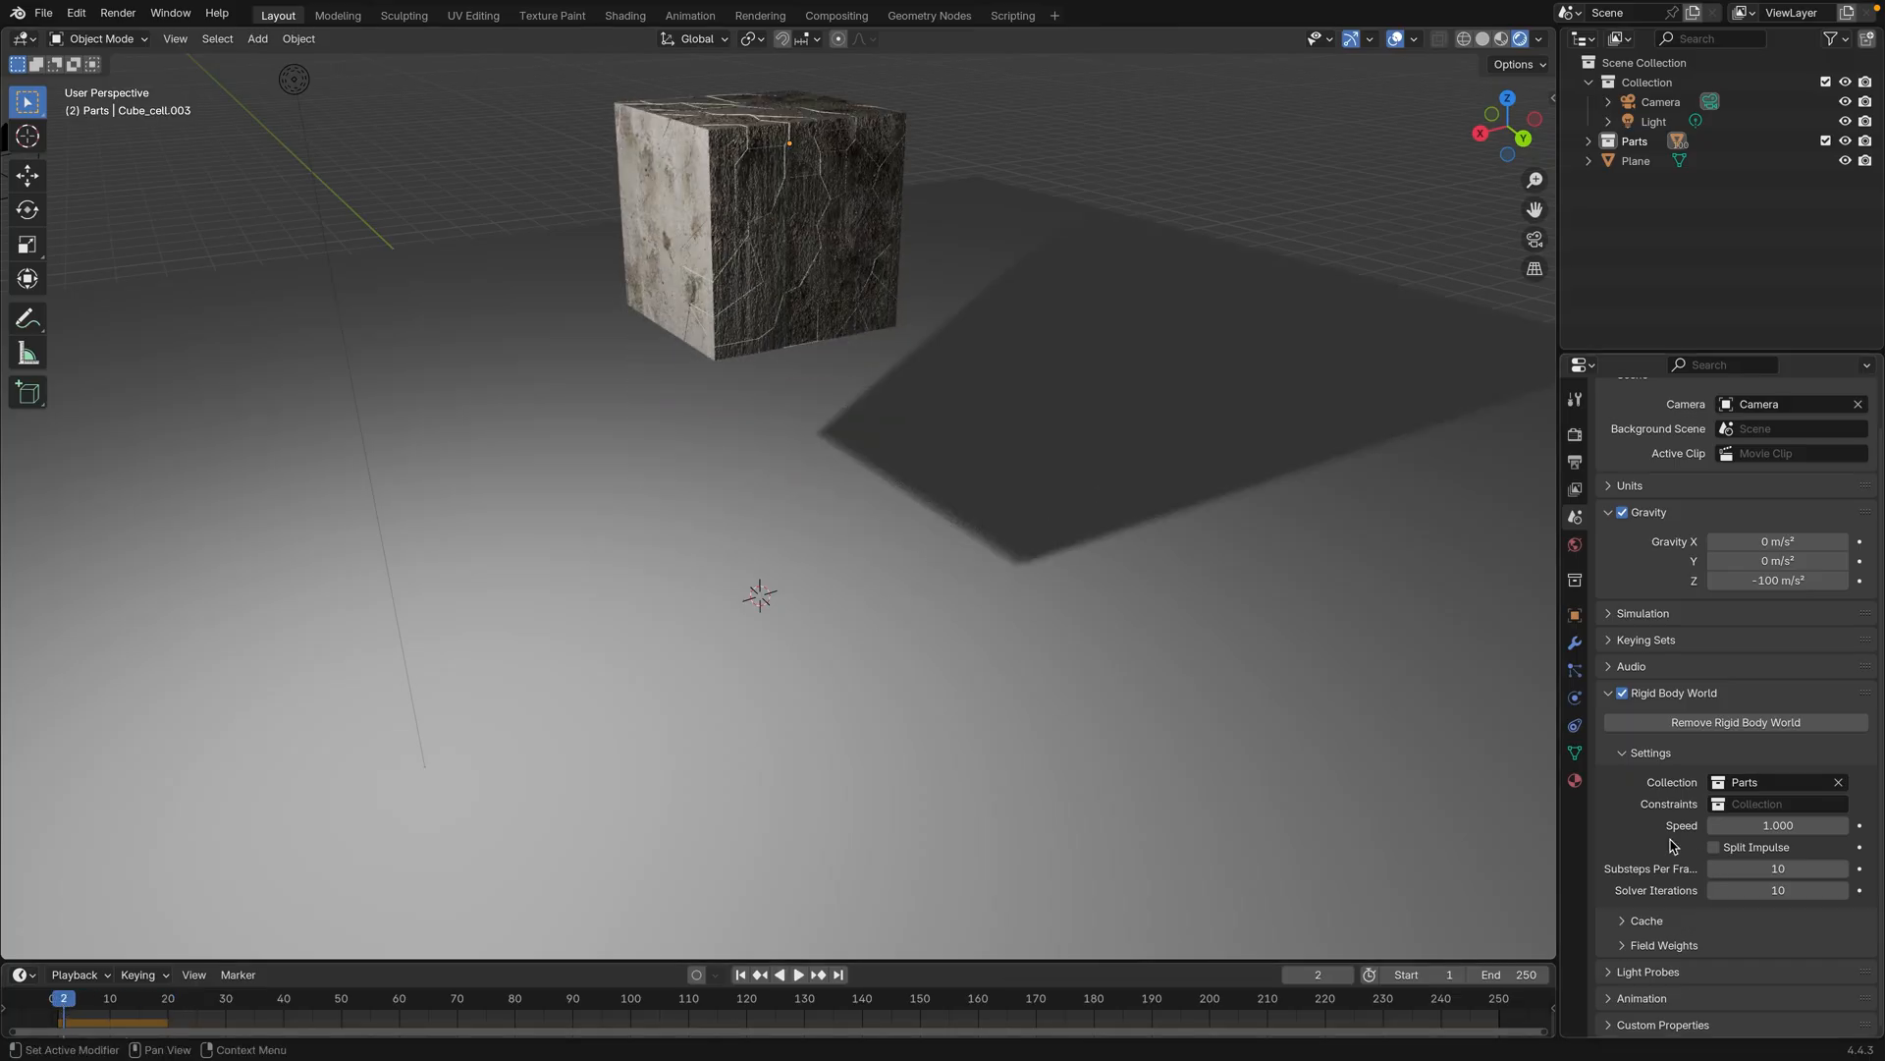
# Step: Convert the current rigid body cache to a bake and delete that bake
pyautogui.click(1626, 923)
pyautogui.scroll(-5, 1669, 845)
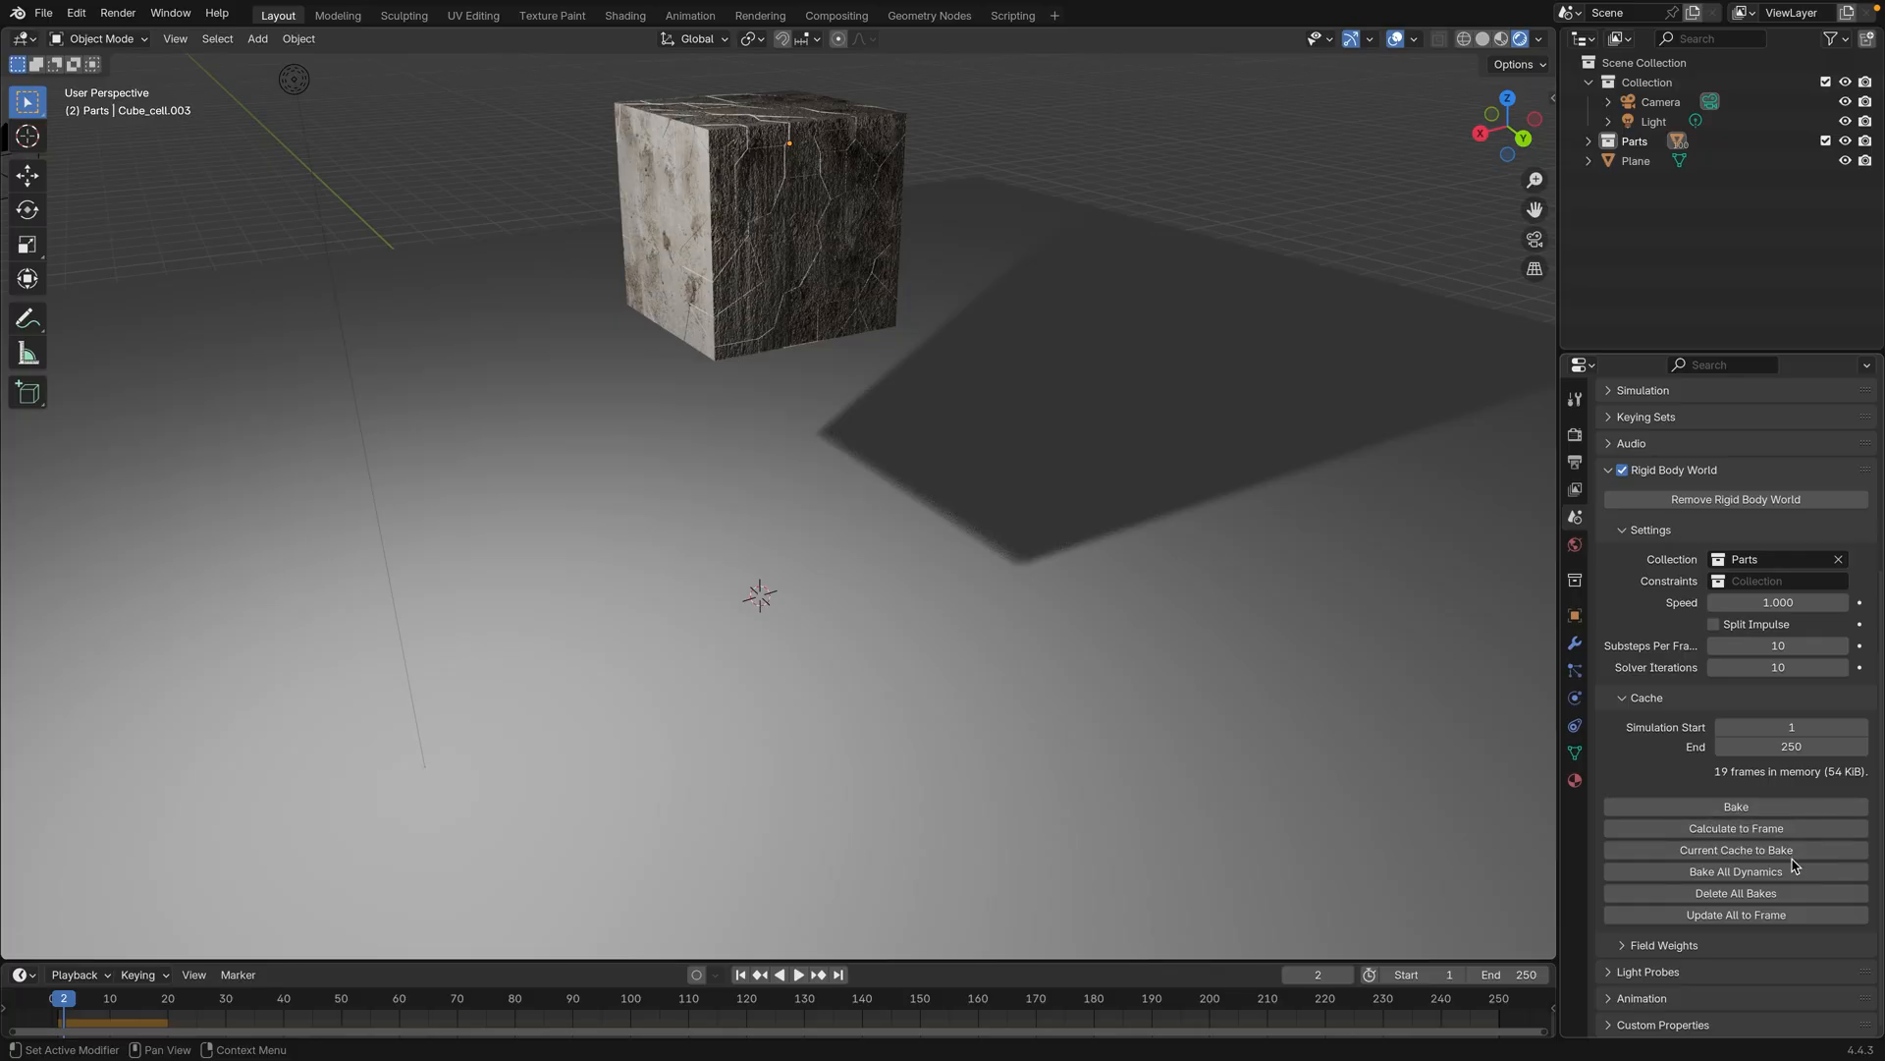
pyautogui.click(1734, 850)
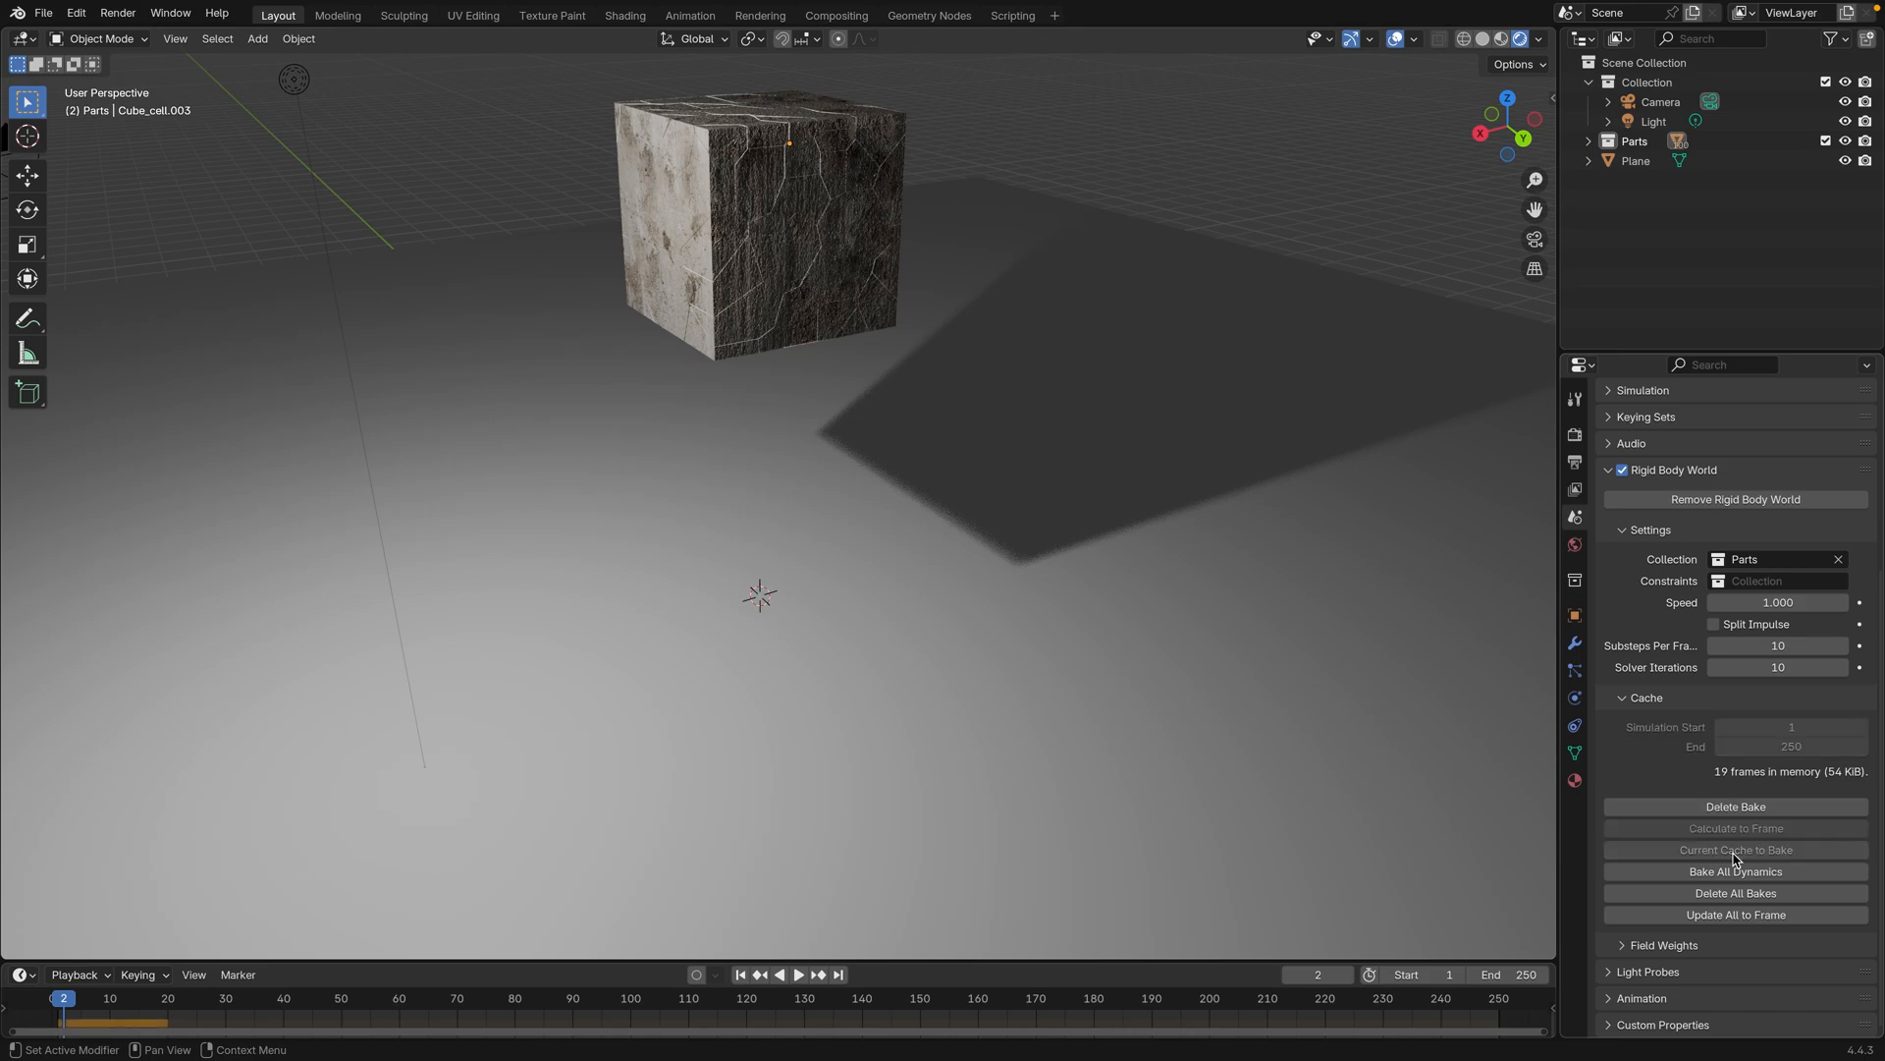
pyautogui.click(1757, 816)
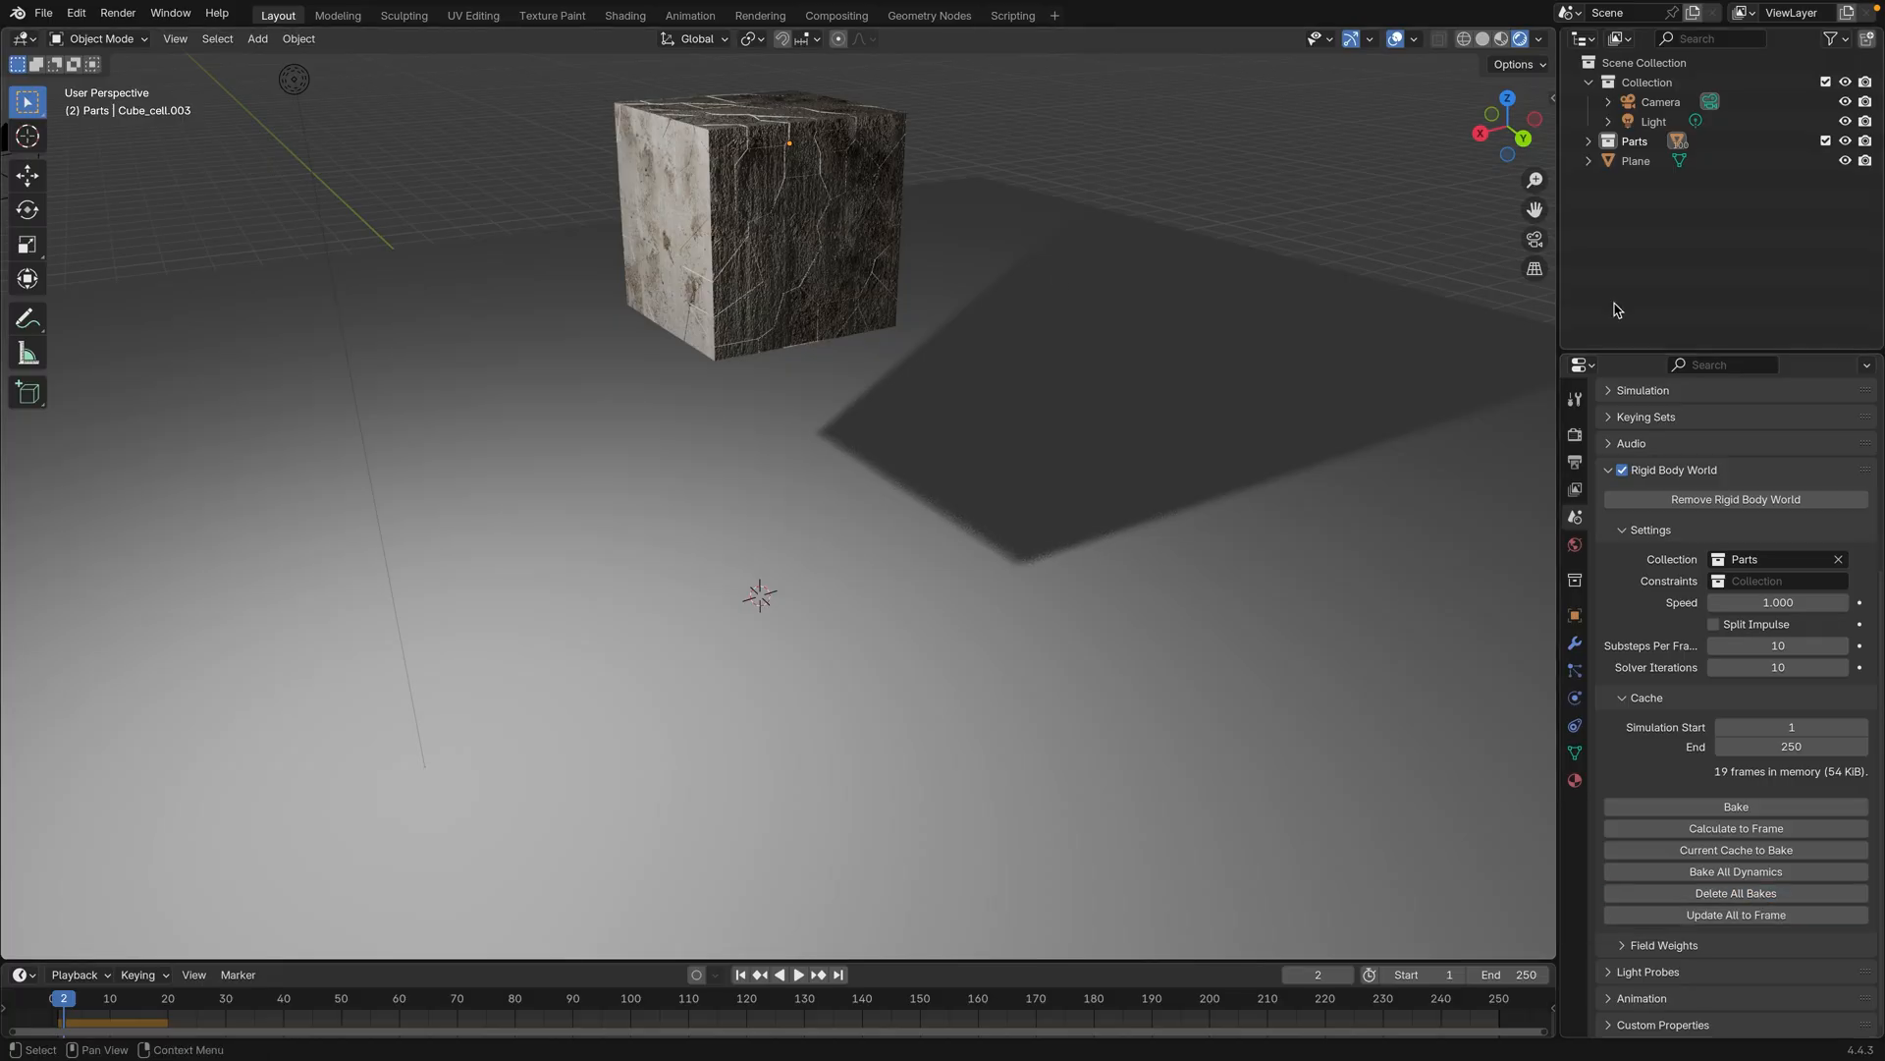
# Step: Select the fragments in the Parts collection and examine the available Rigid Body operations, including Bake to Keyframes
pyautogui.click(1607, 146)
pyautogui.moveTo(1064, 340); pyautogui.dragTo(1031, 328, button='middle')
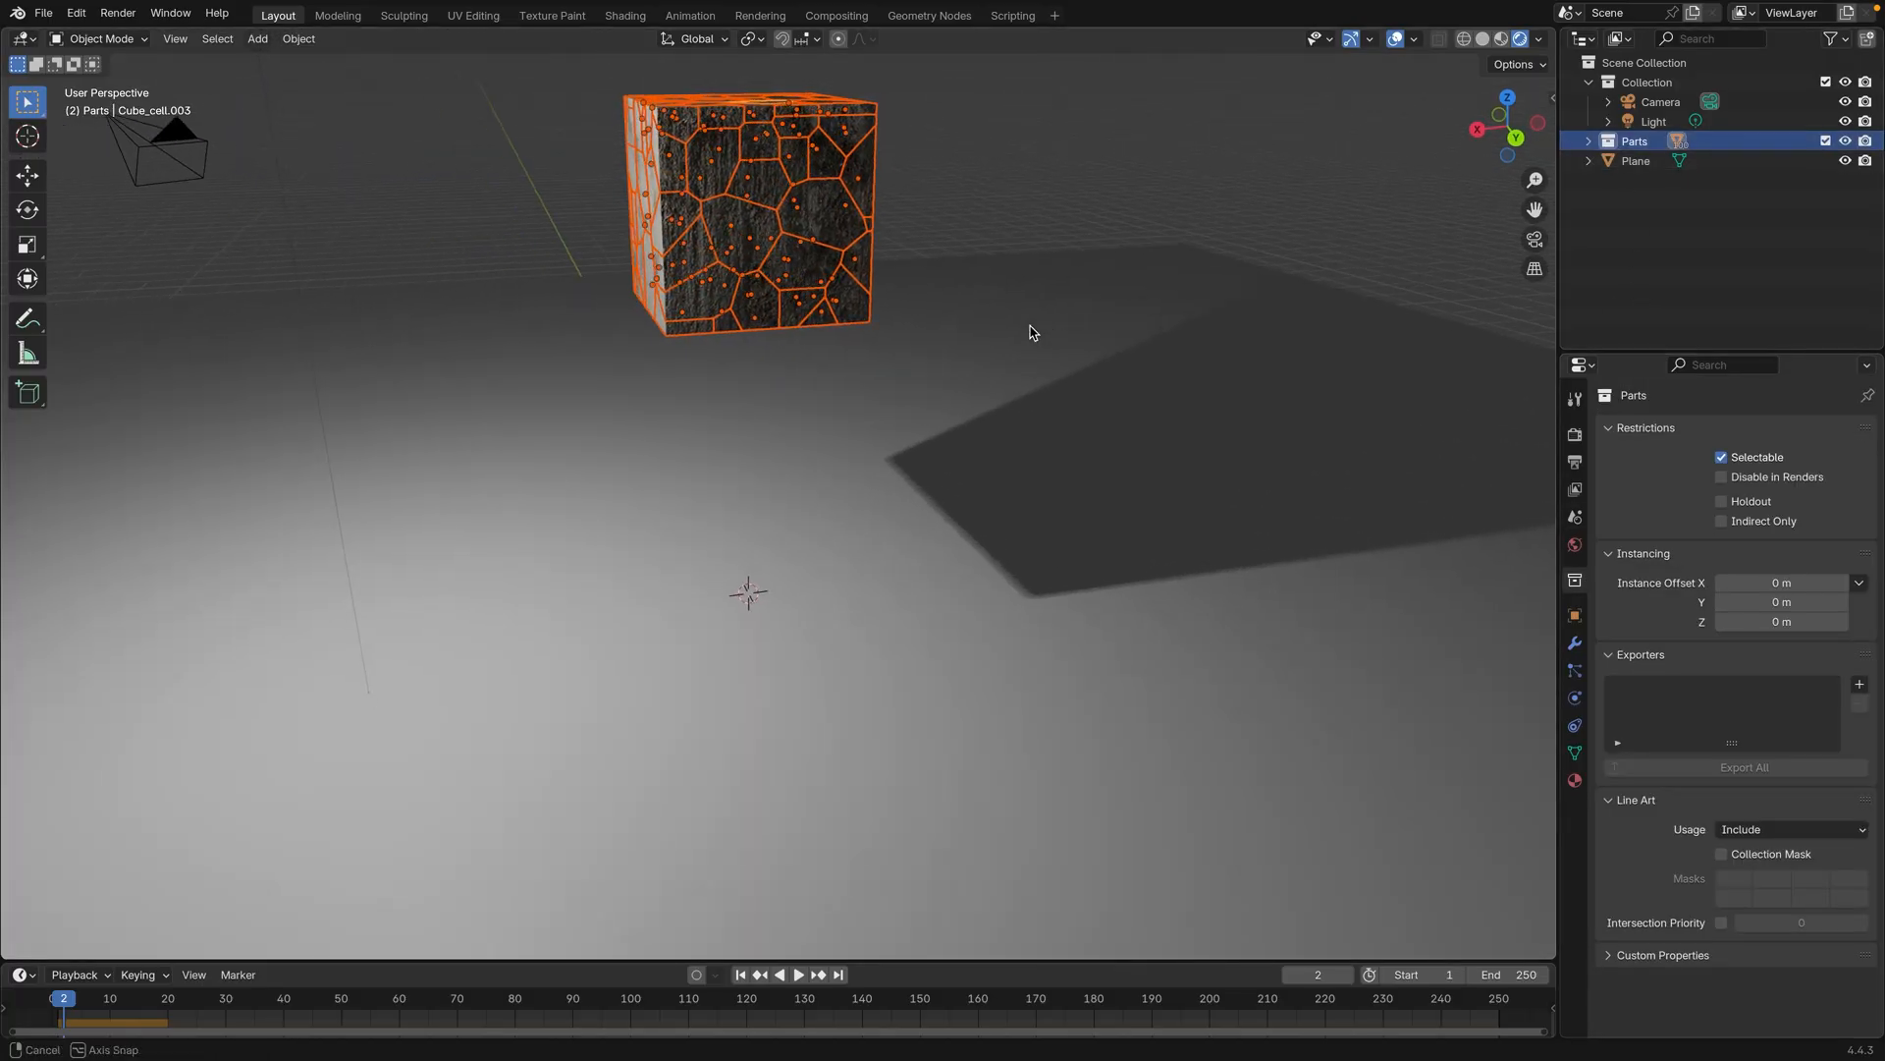
pyautogui.rightClick(732, 182)
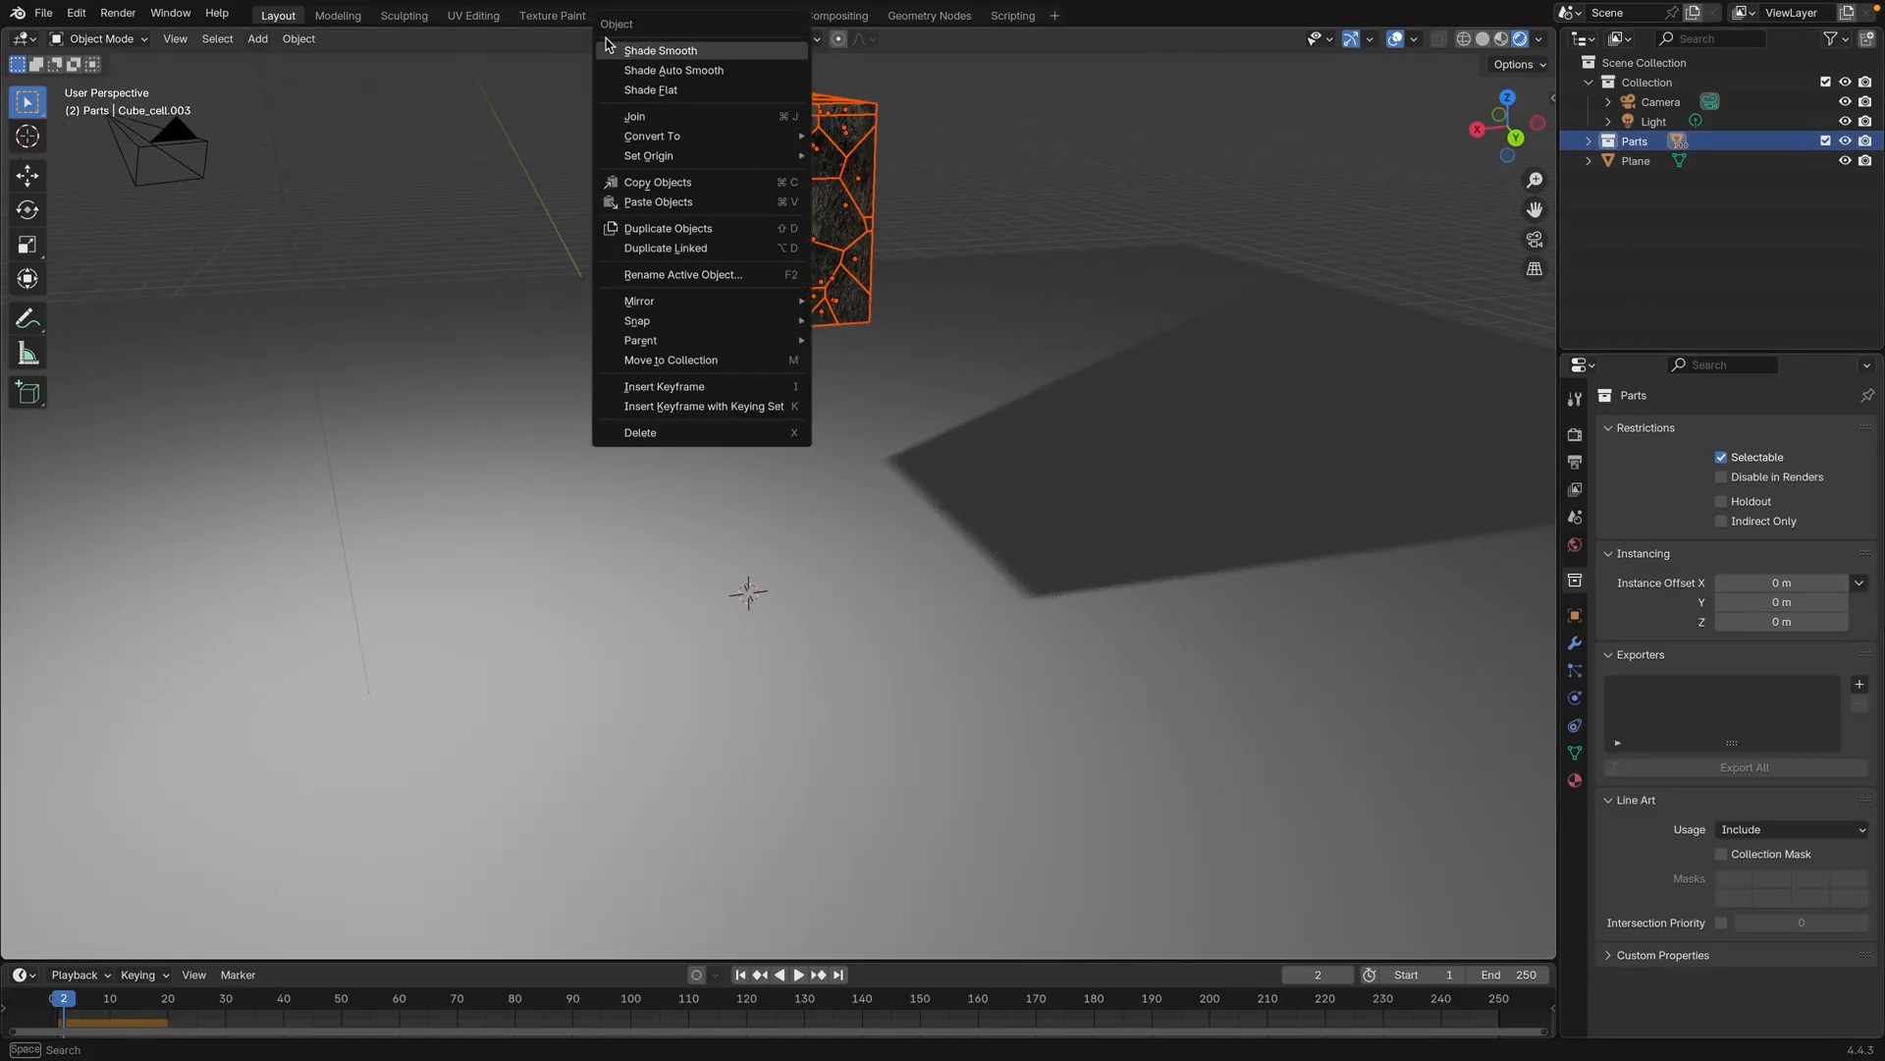
pyautogui.click(298, 38)
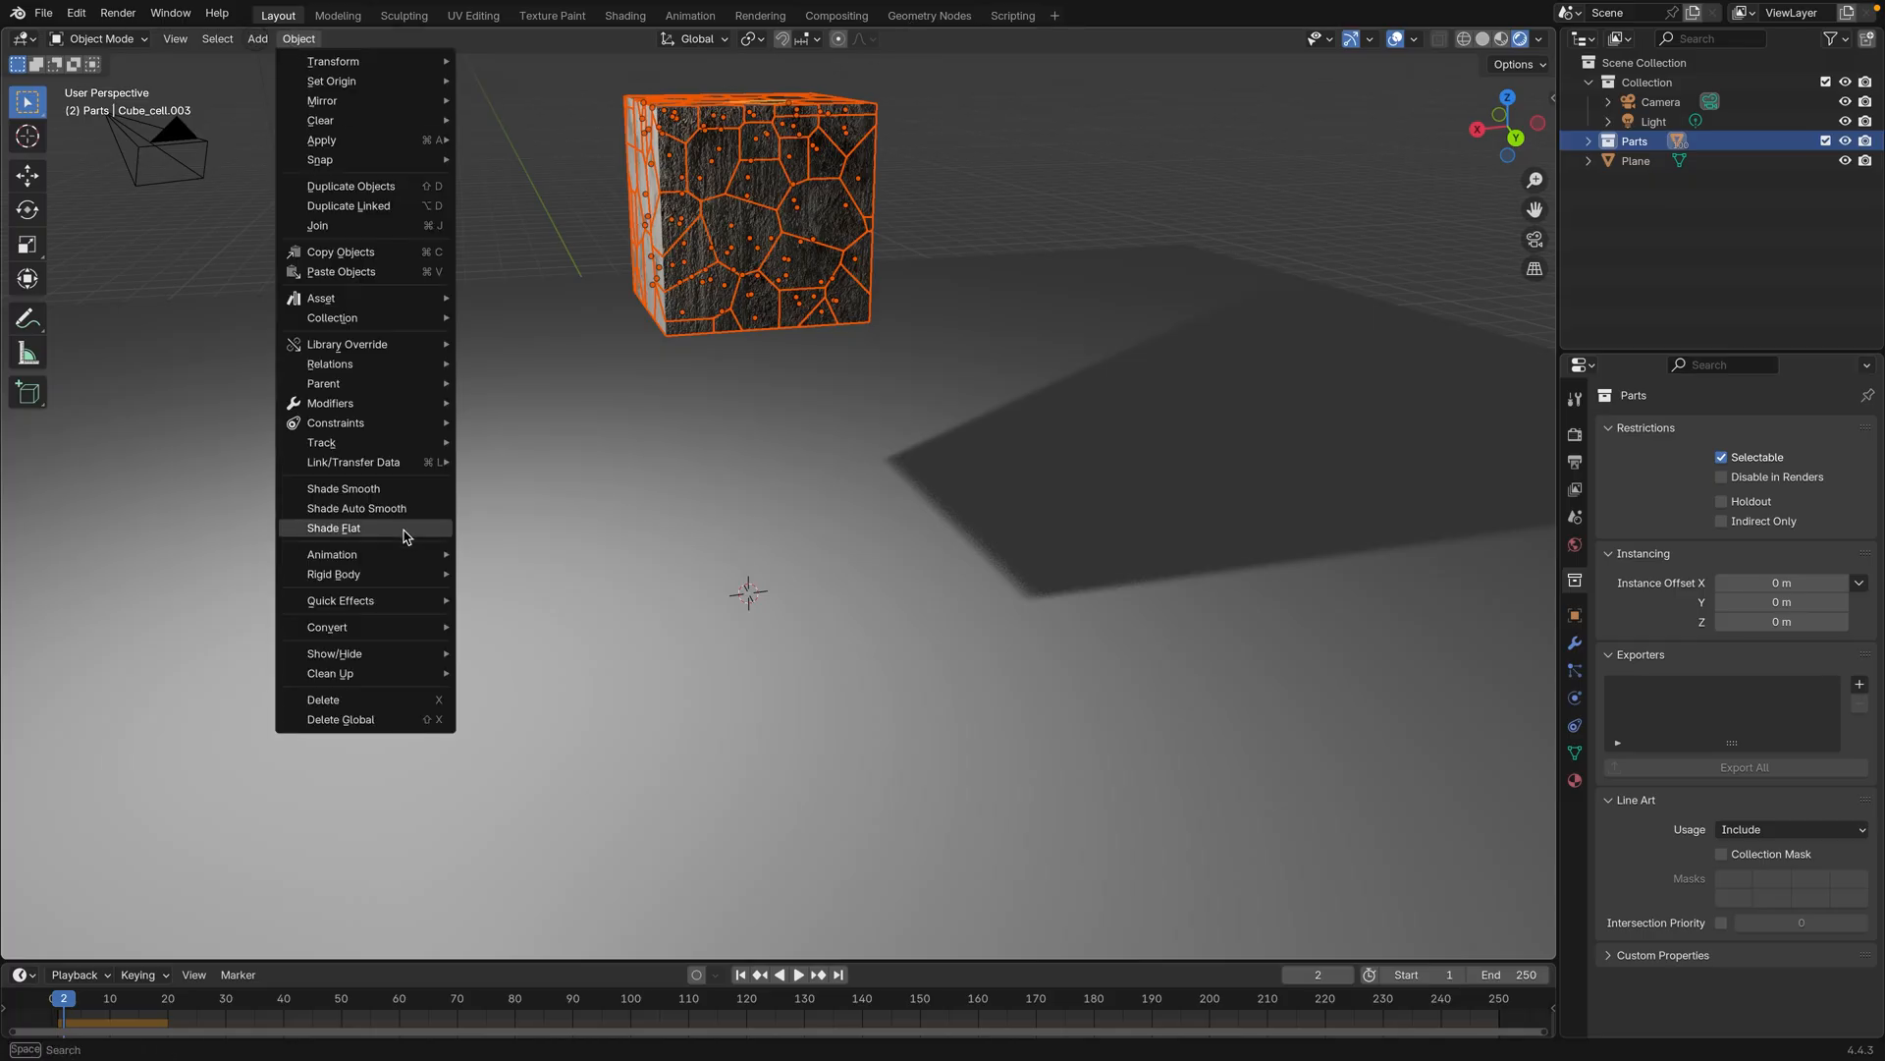
pyautogui.moveTo(400, 574)
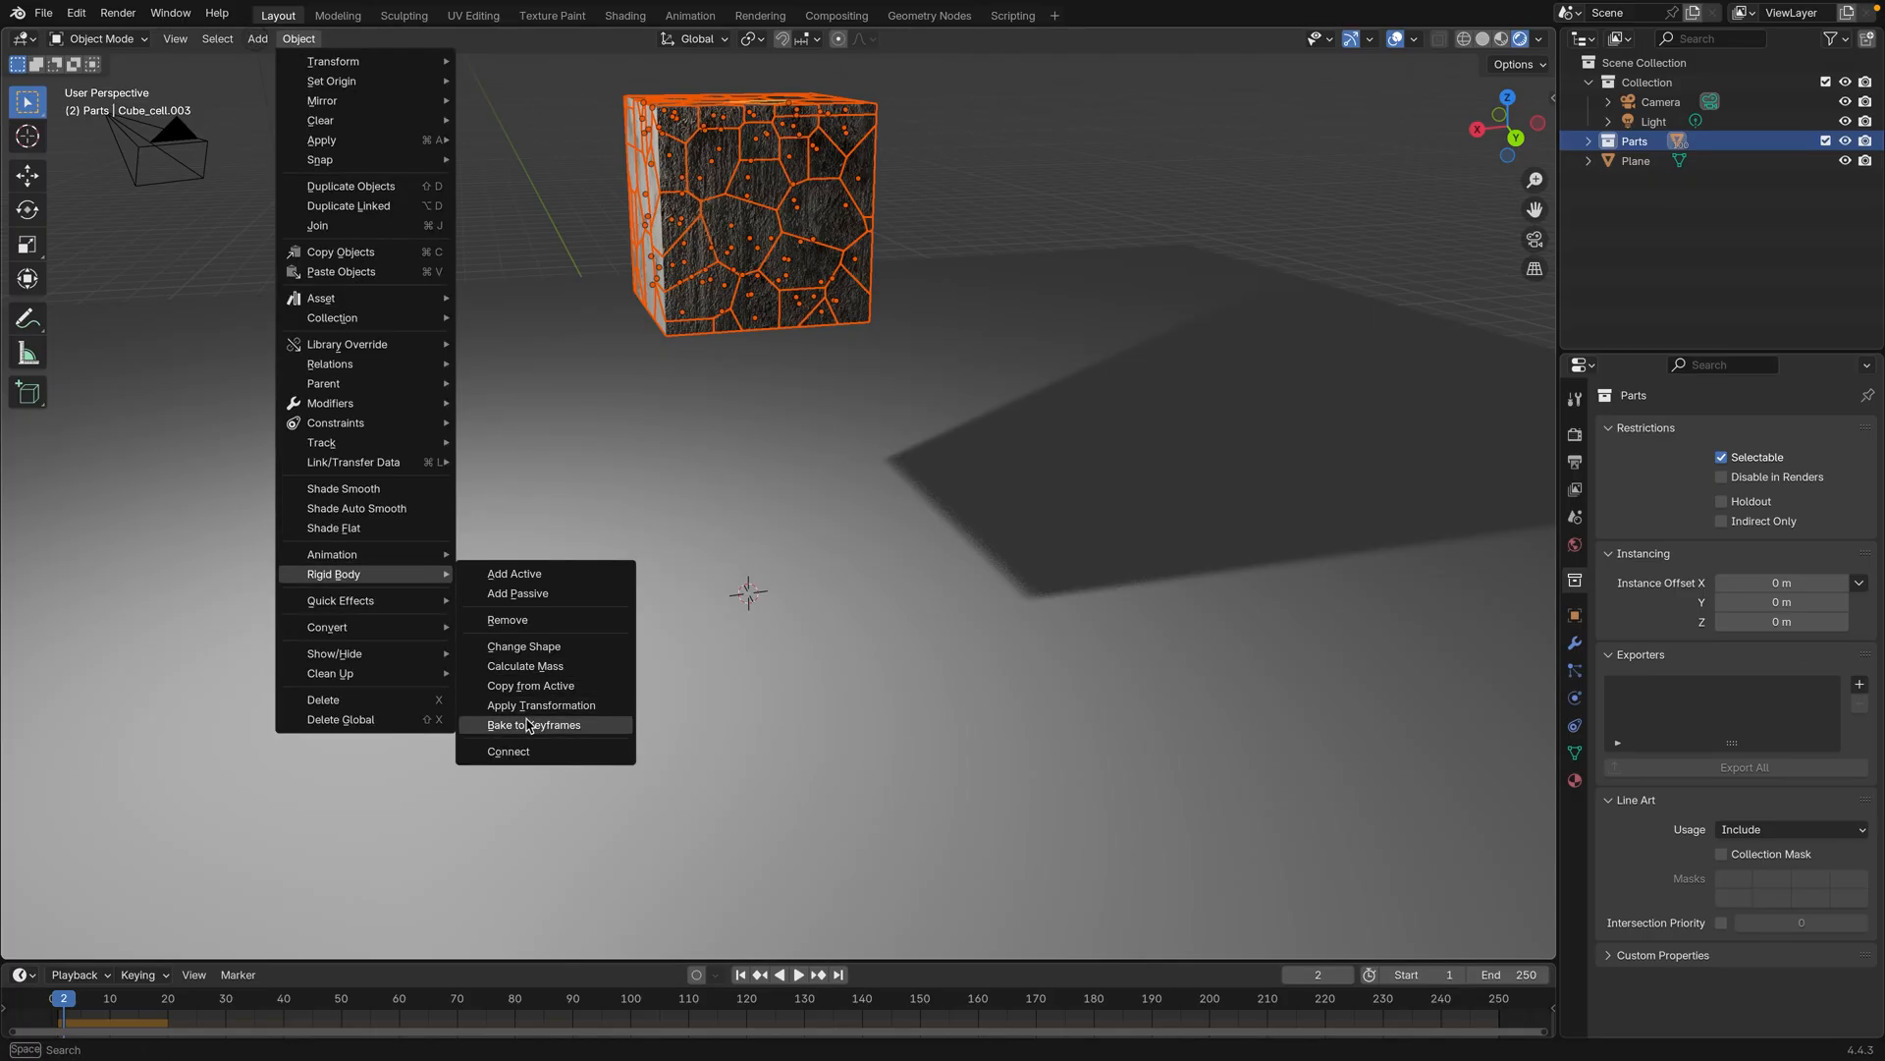
pyautogui.click(535, 621)
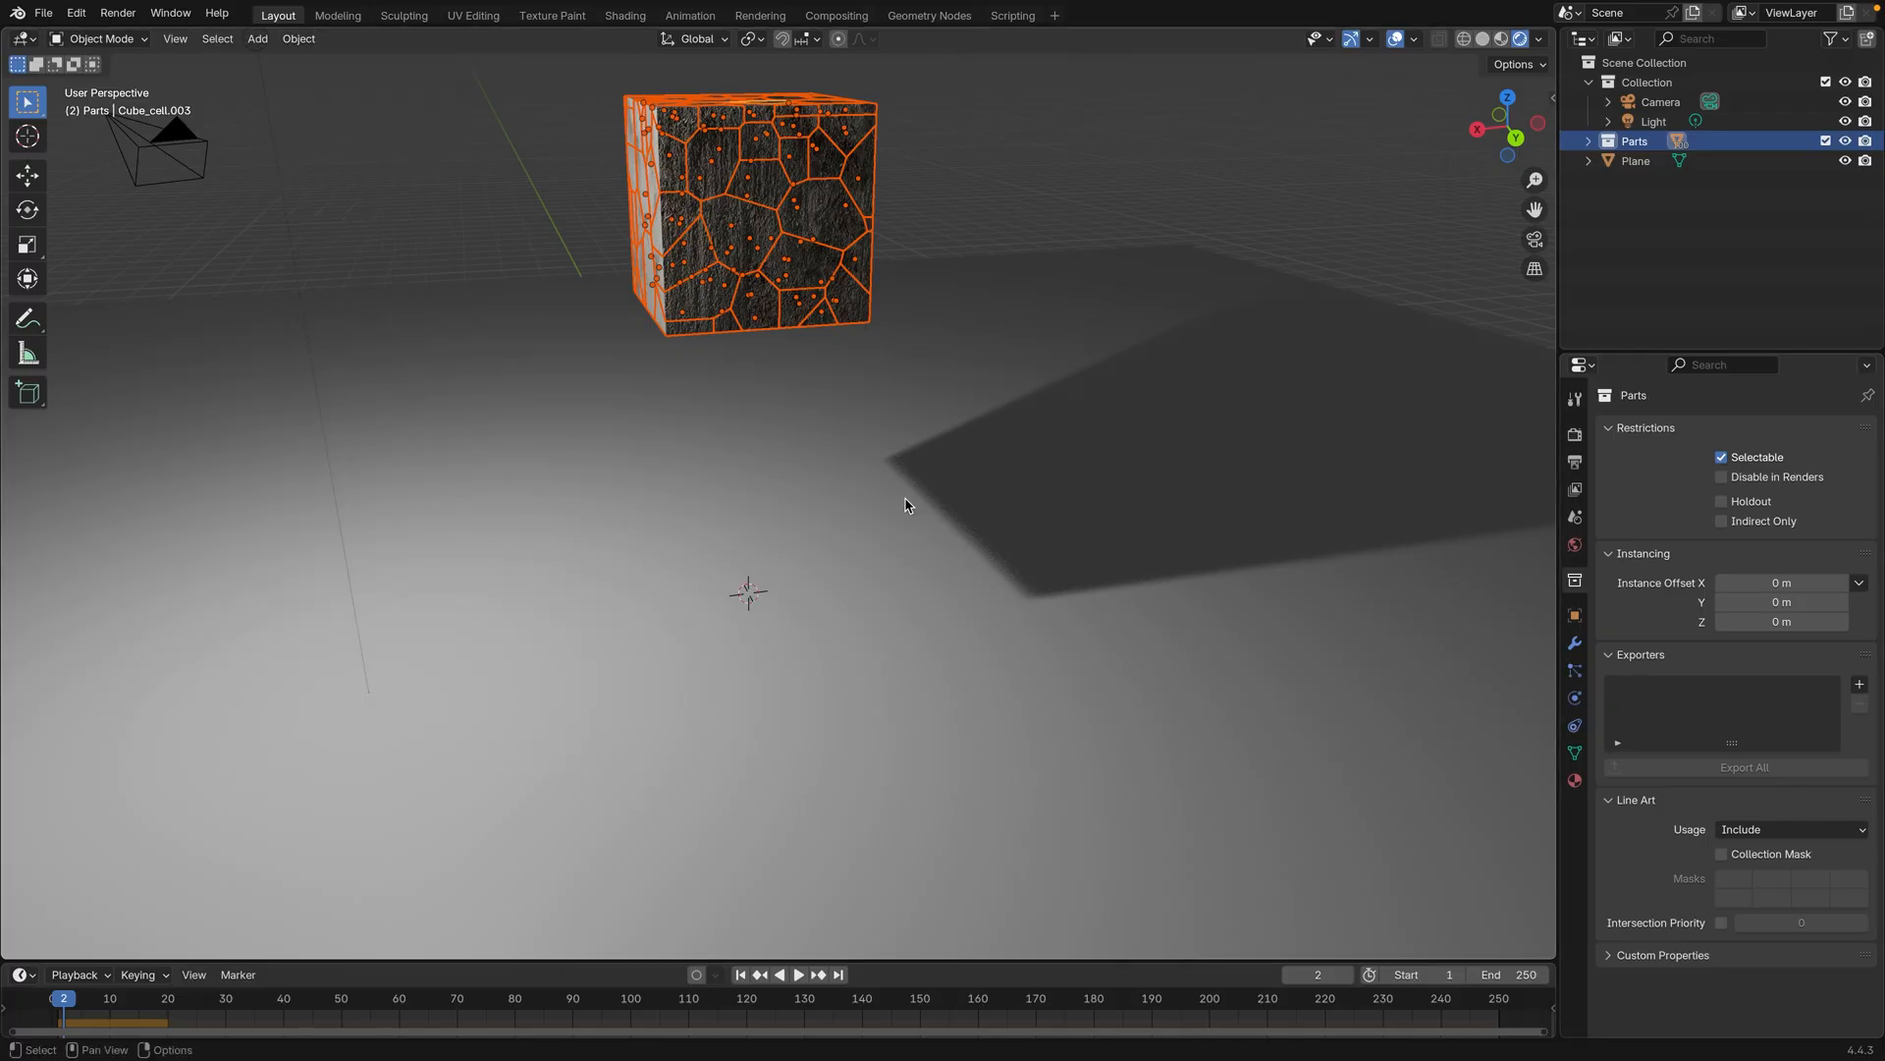
# Step: Check the fragments' fall around frame 7, return to frame 0, and select the floor plane
pyautogui.press('space')
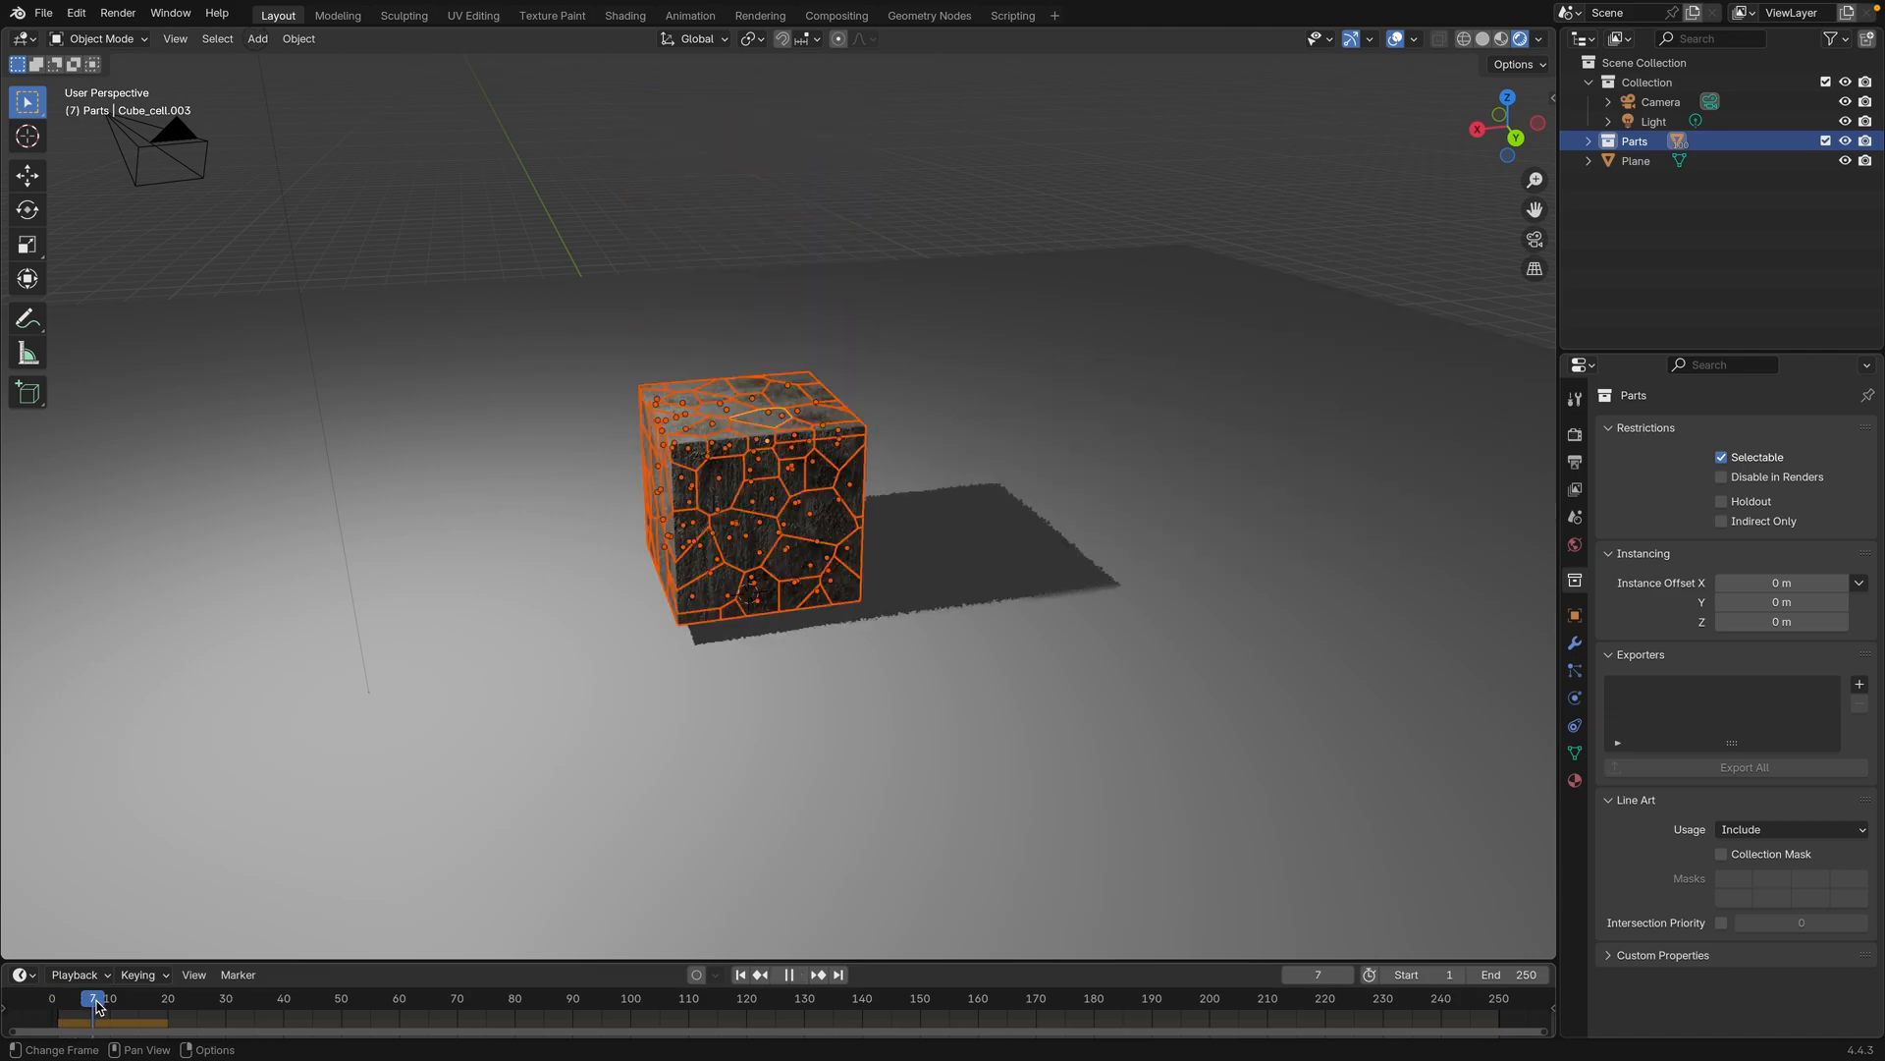
pyautogui.press('Escape')
pyautogui.click(573, 387)
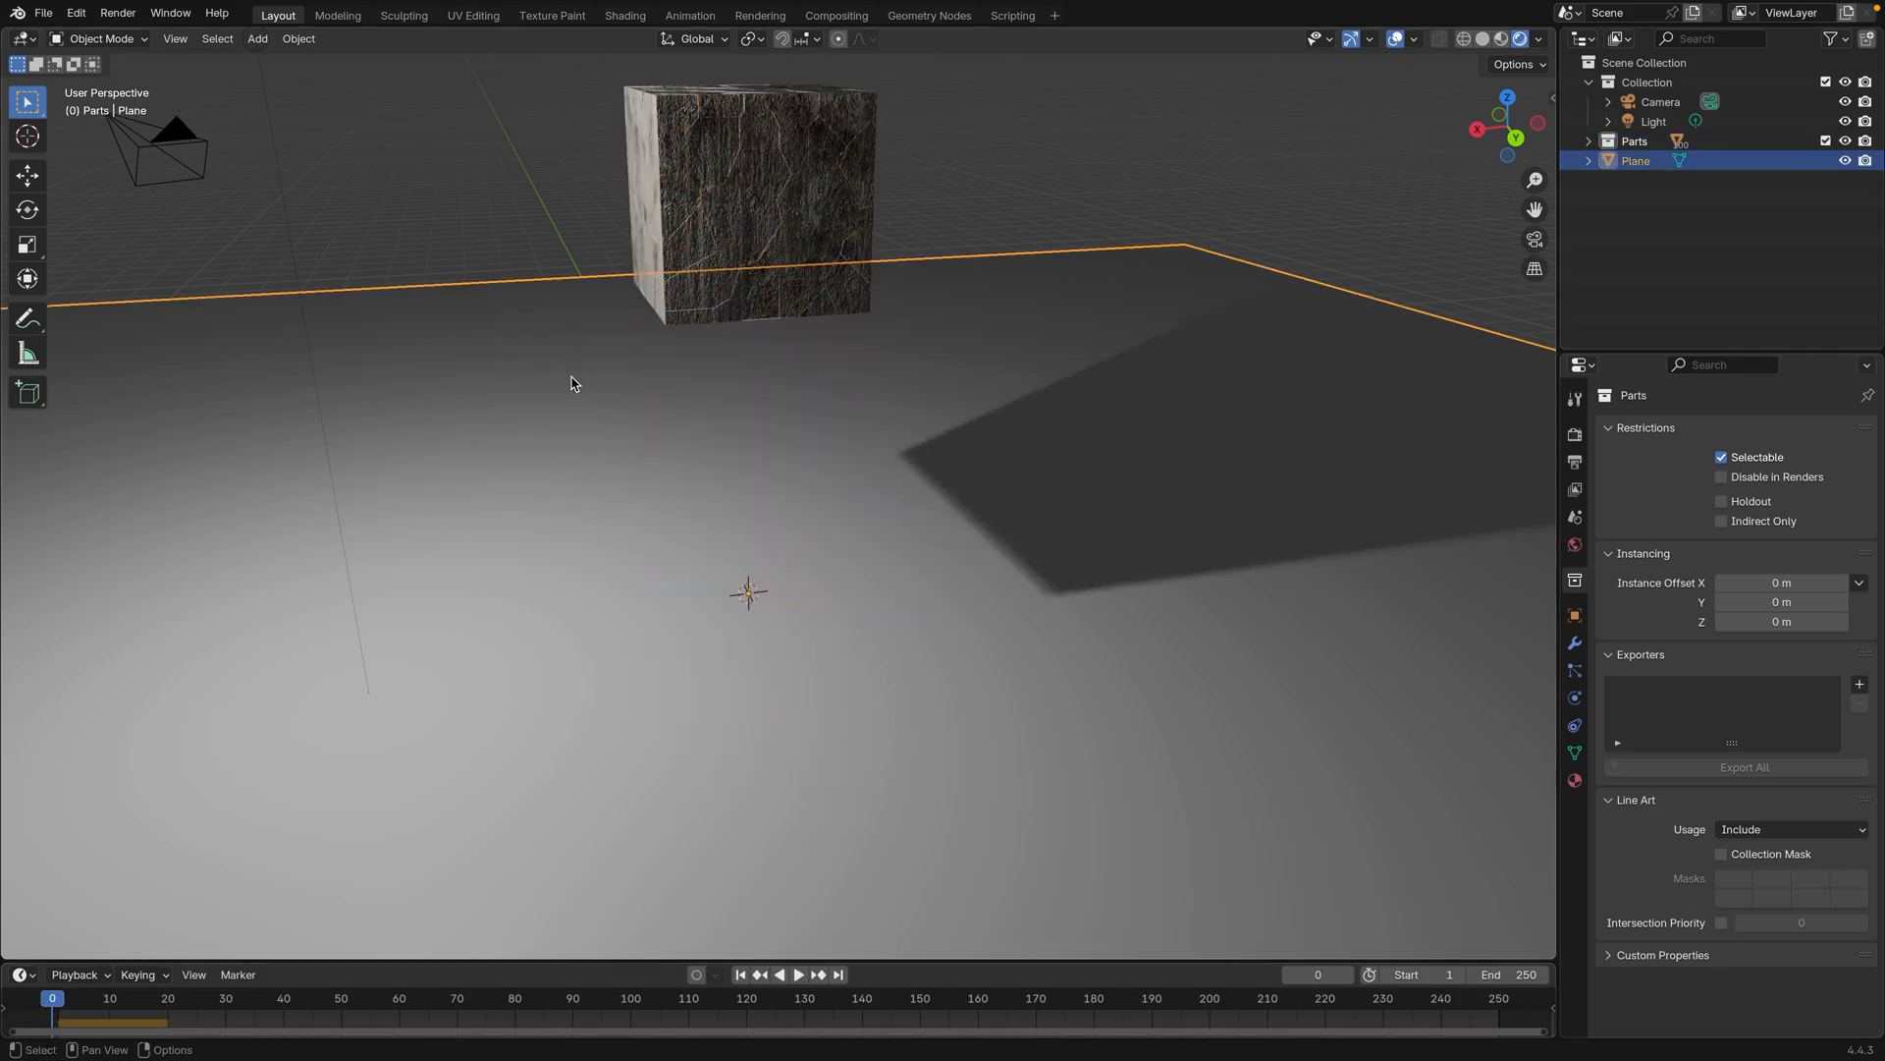
pyautogui.moveTo(750, 387); pyautogui.dragTo(836, 415, button='middle')
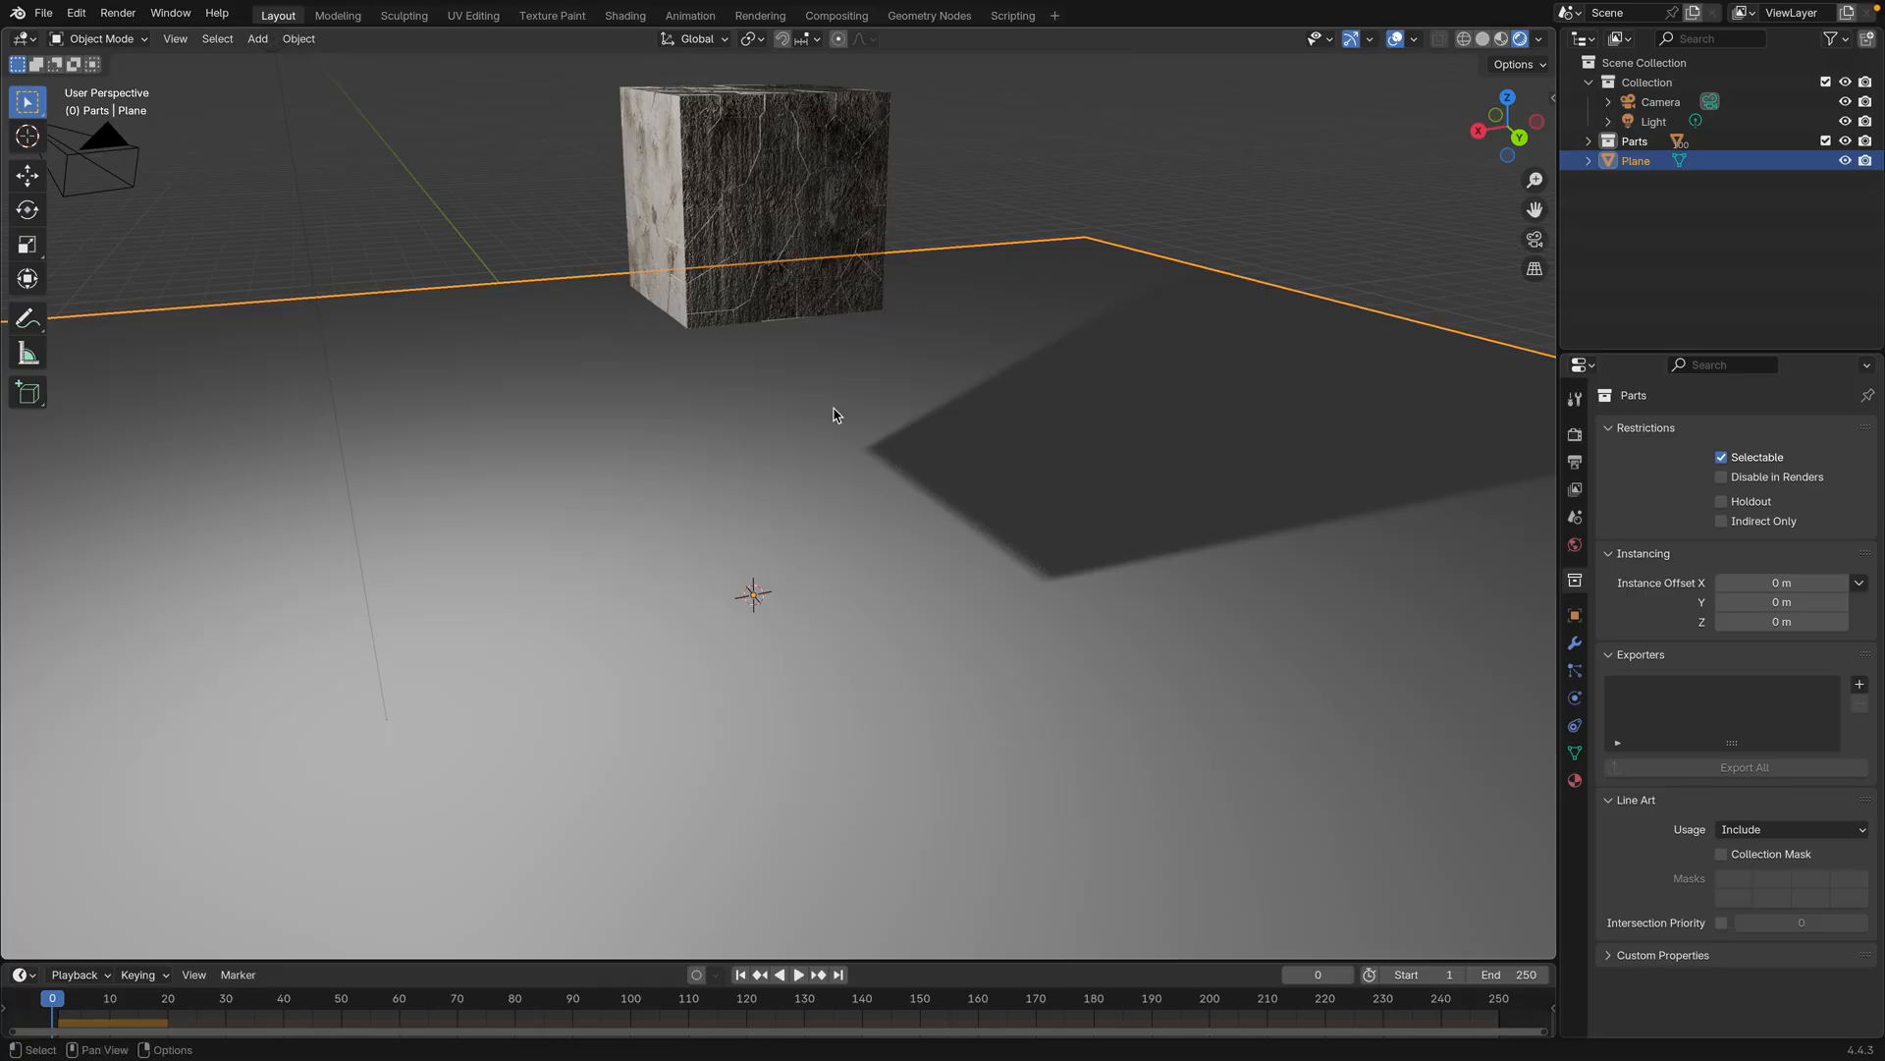